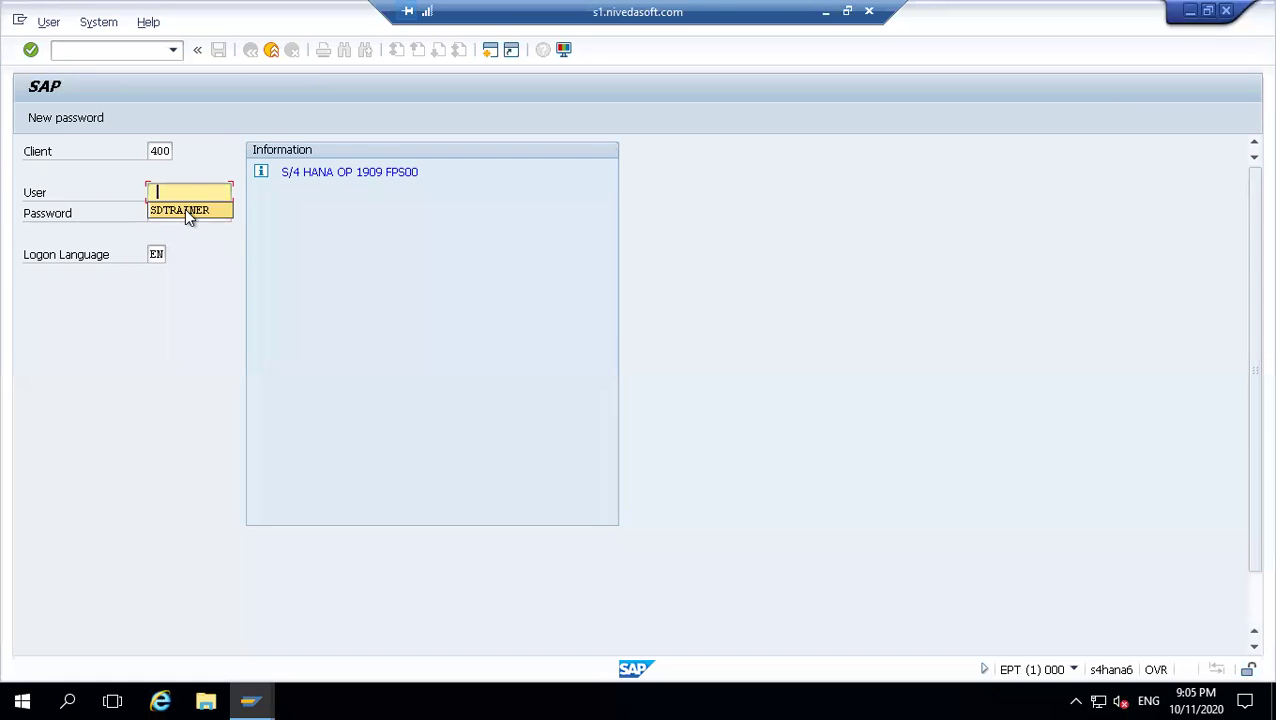
- Enter the account password and log on to client 400
text(*******)
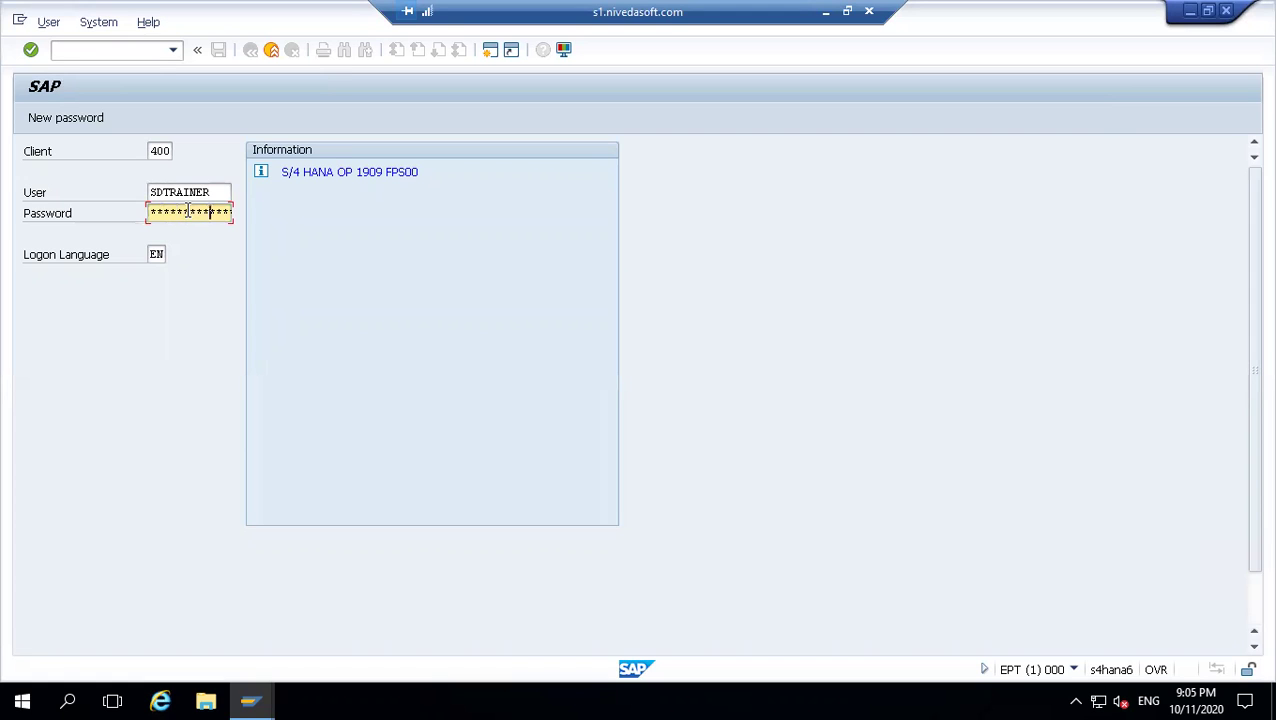
key(Return)
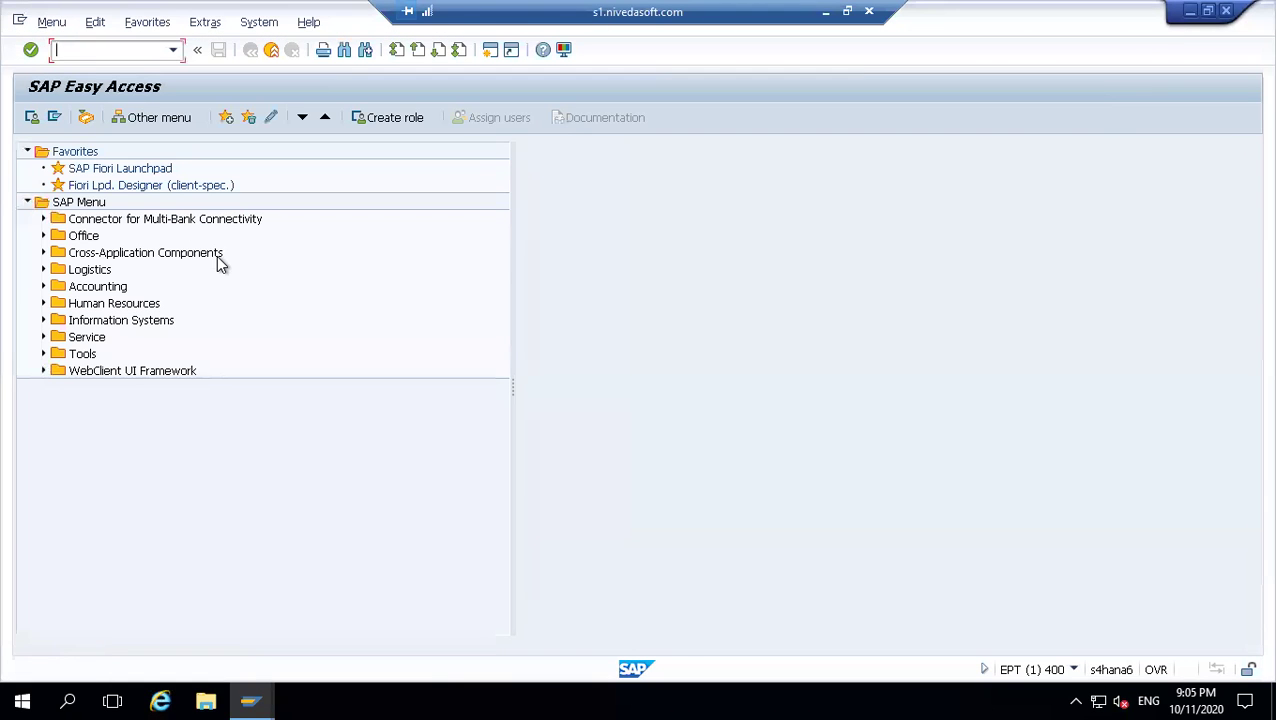
- Launch SAP Fiori Launchpad from the favorites, continue past the certificate warning and maximize the browser window
double_click(112, 170)
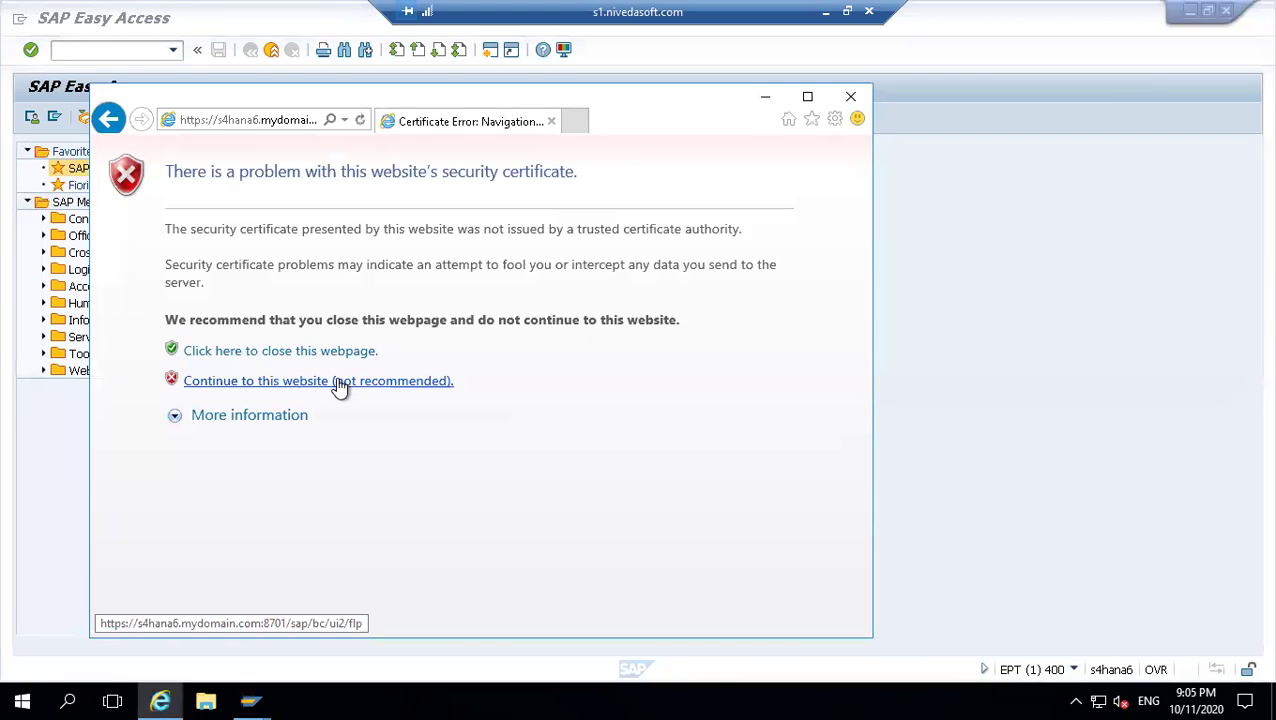
click(341, 388)
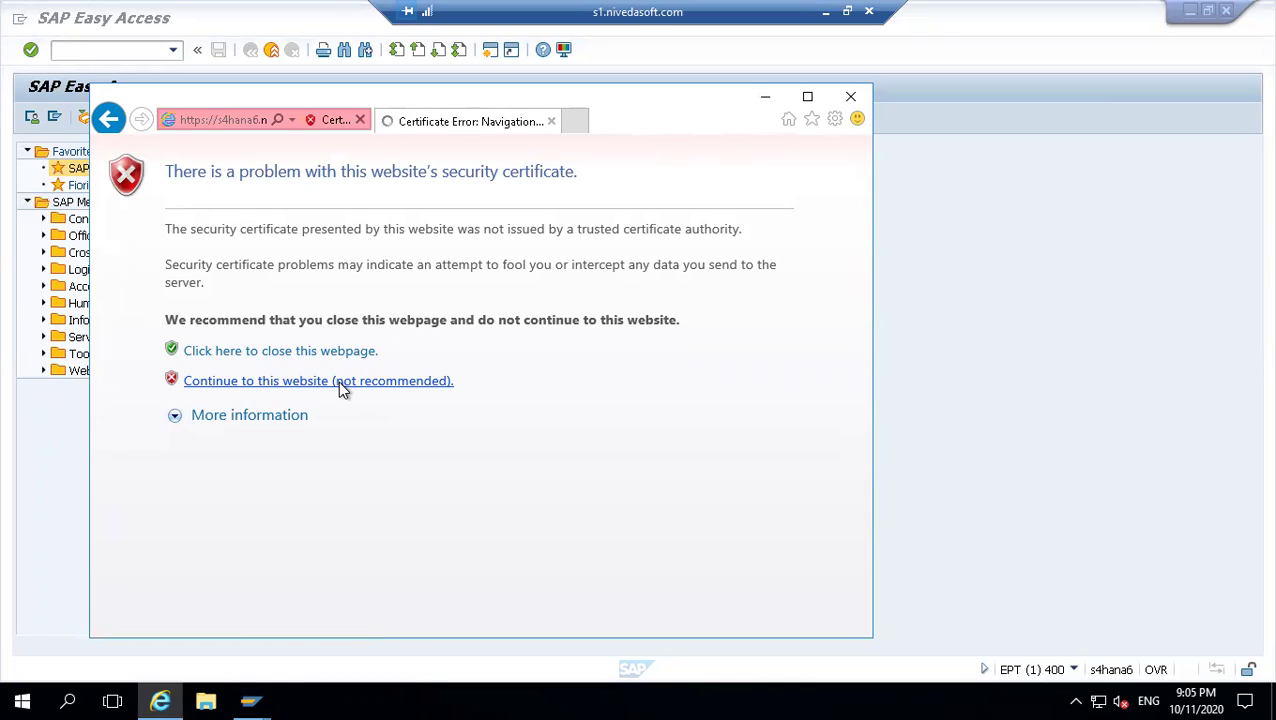
click(338, 381)
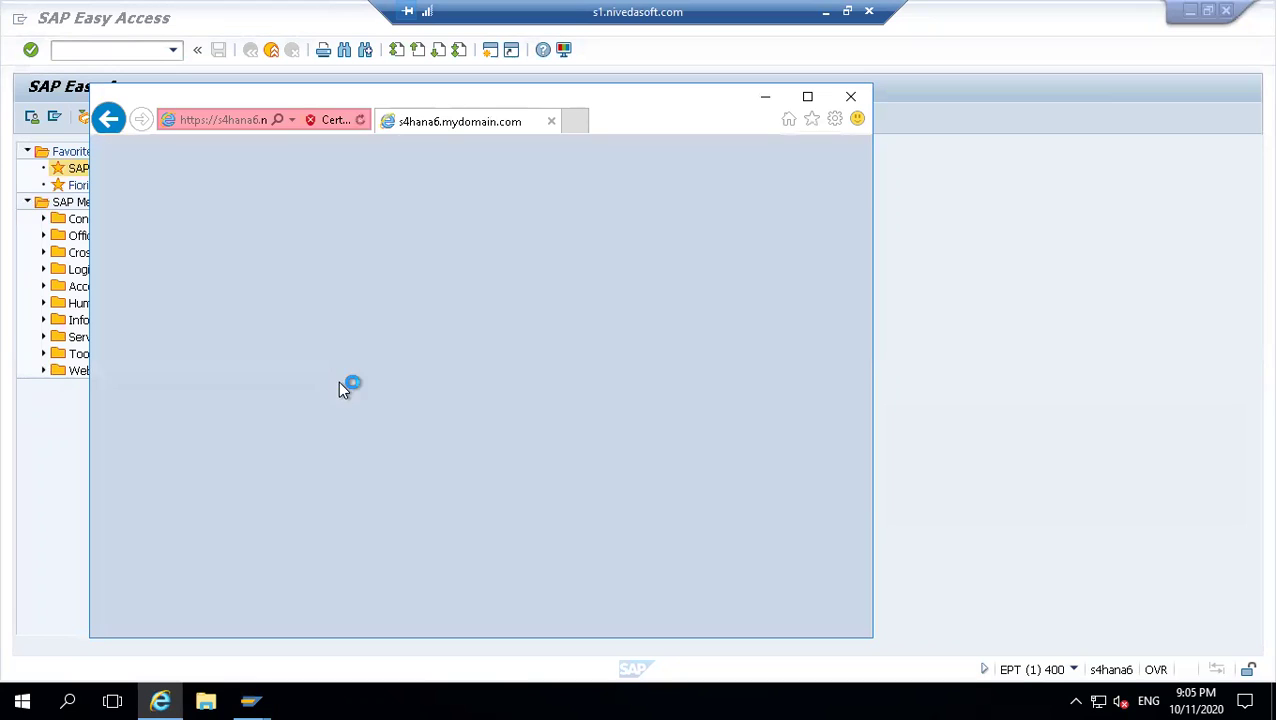
click(809, 98)
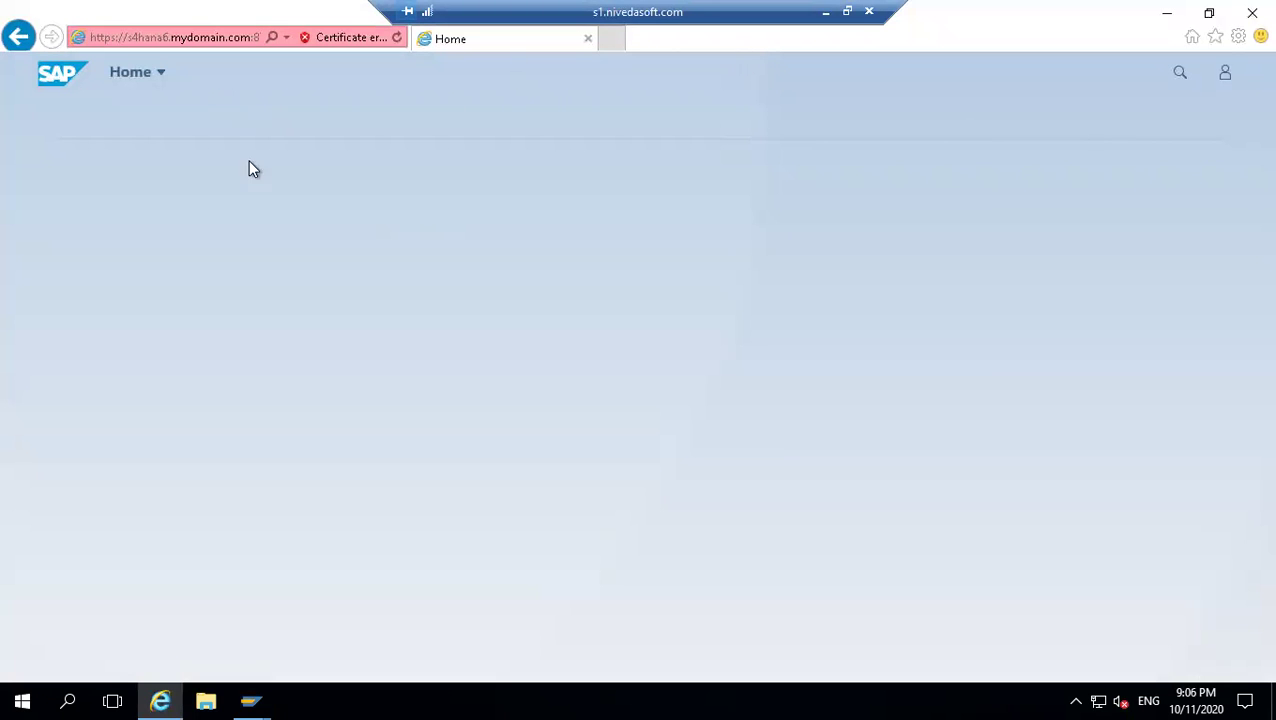
- Review the All My Apps catalog under Home and the options of the user account on the launchpad
click(157, 80)
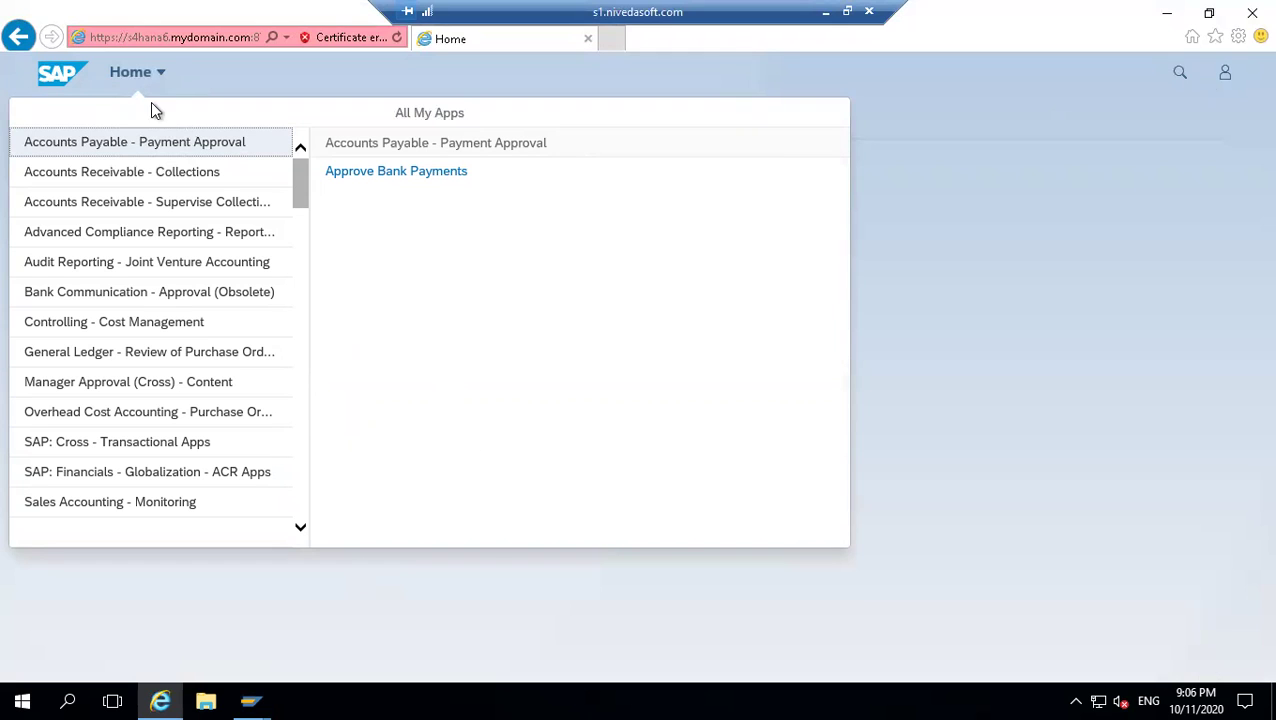
click(883, 153)
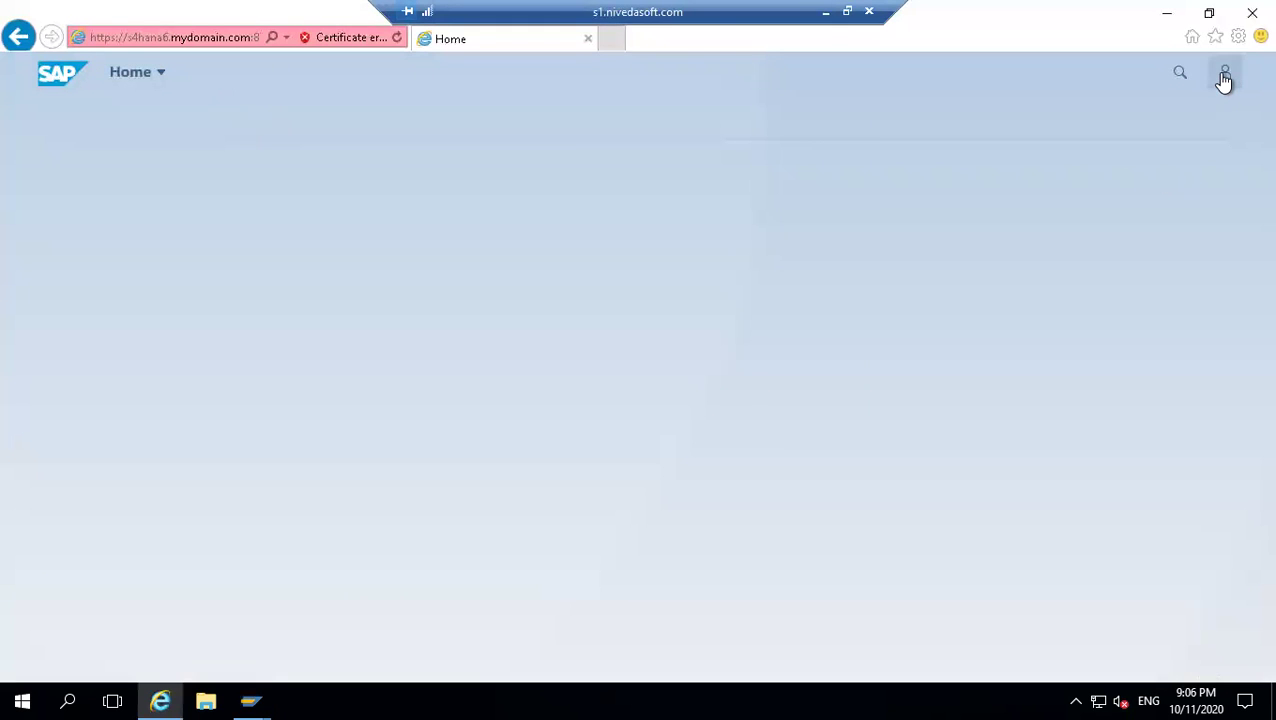
click(1224, 80)
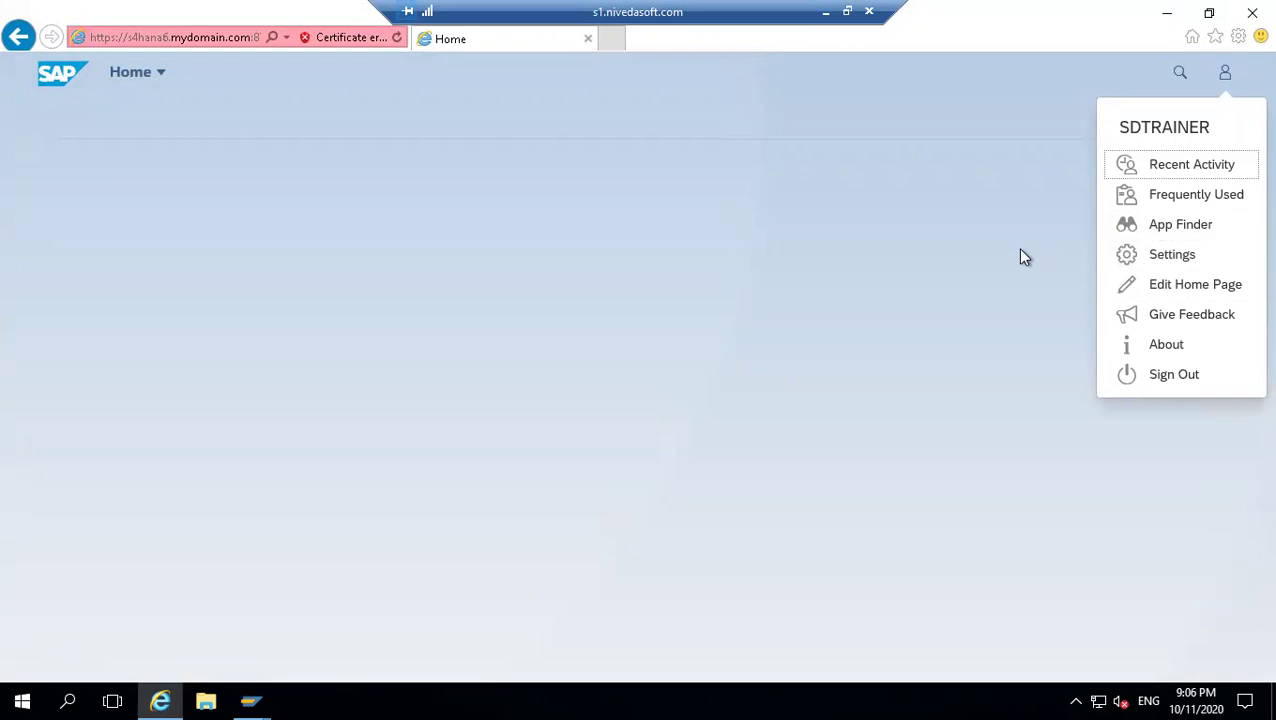
click(1225, 72)
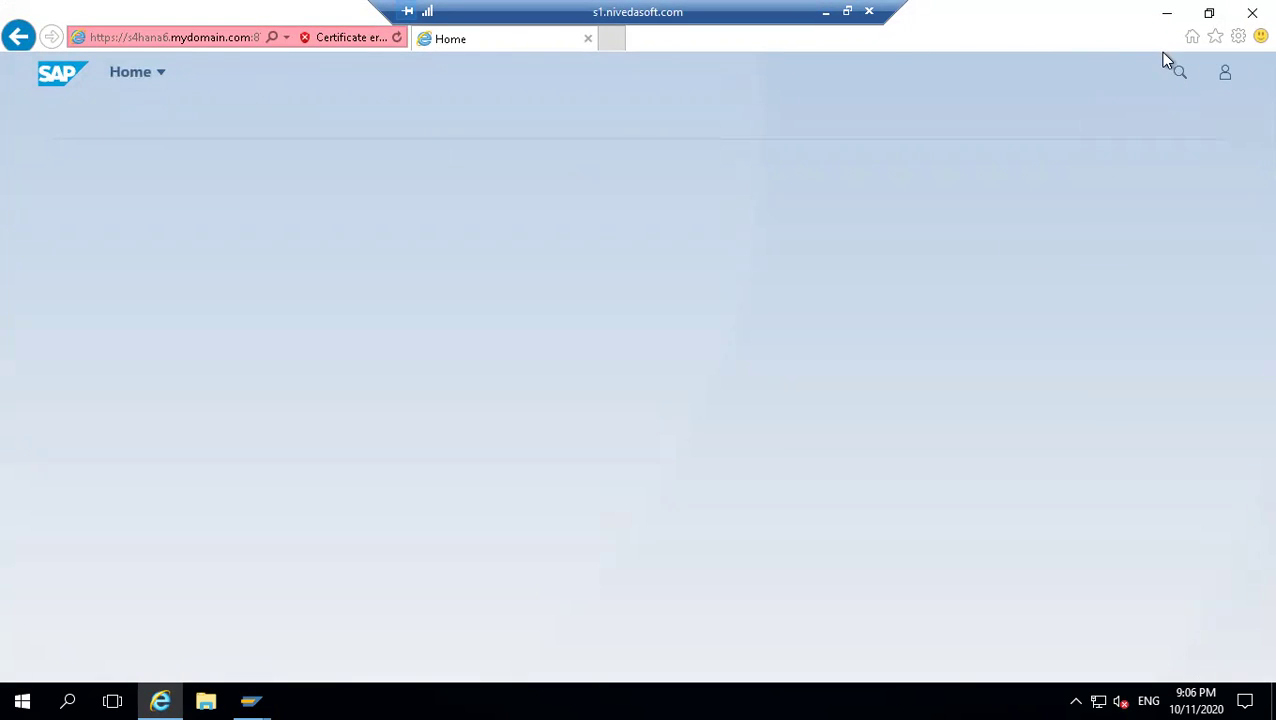
click(130, 75)
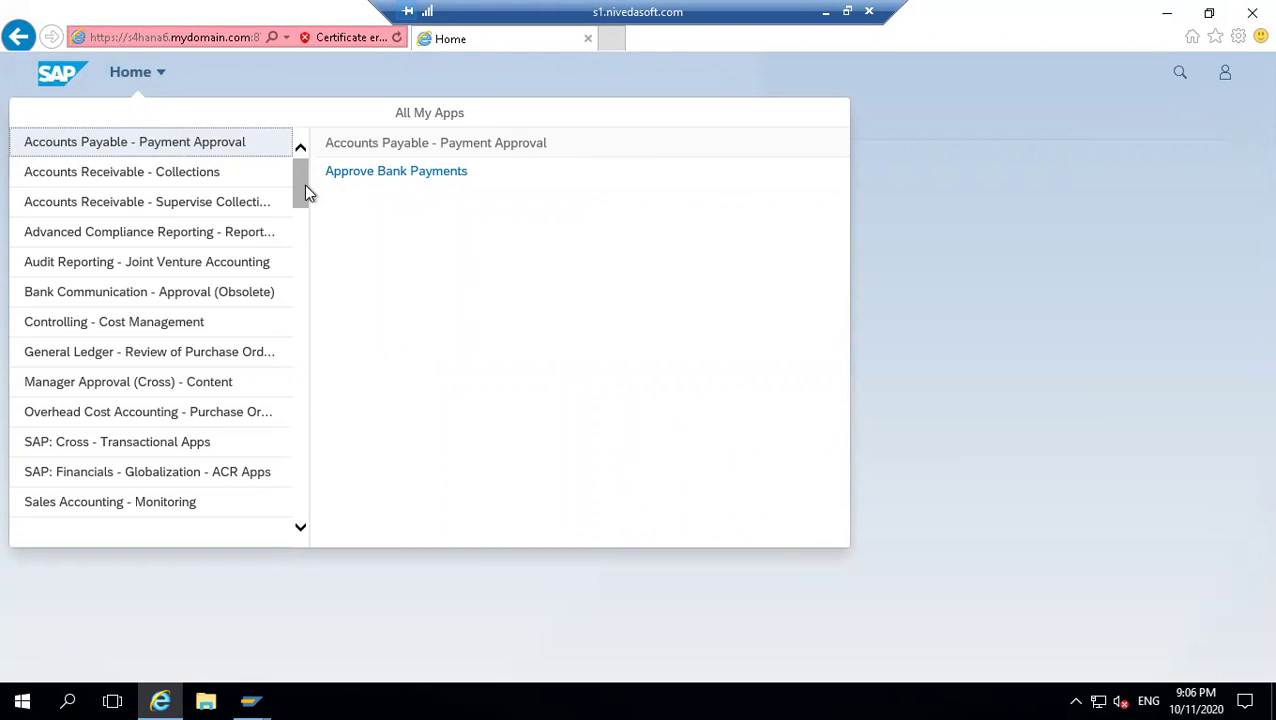
mouse_move(304, 184)
mouse_down()
mouse_move(304, 537)
mouse_move(303, 171)
mouse_up()
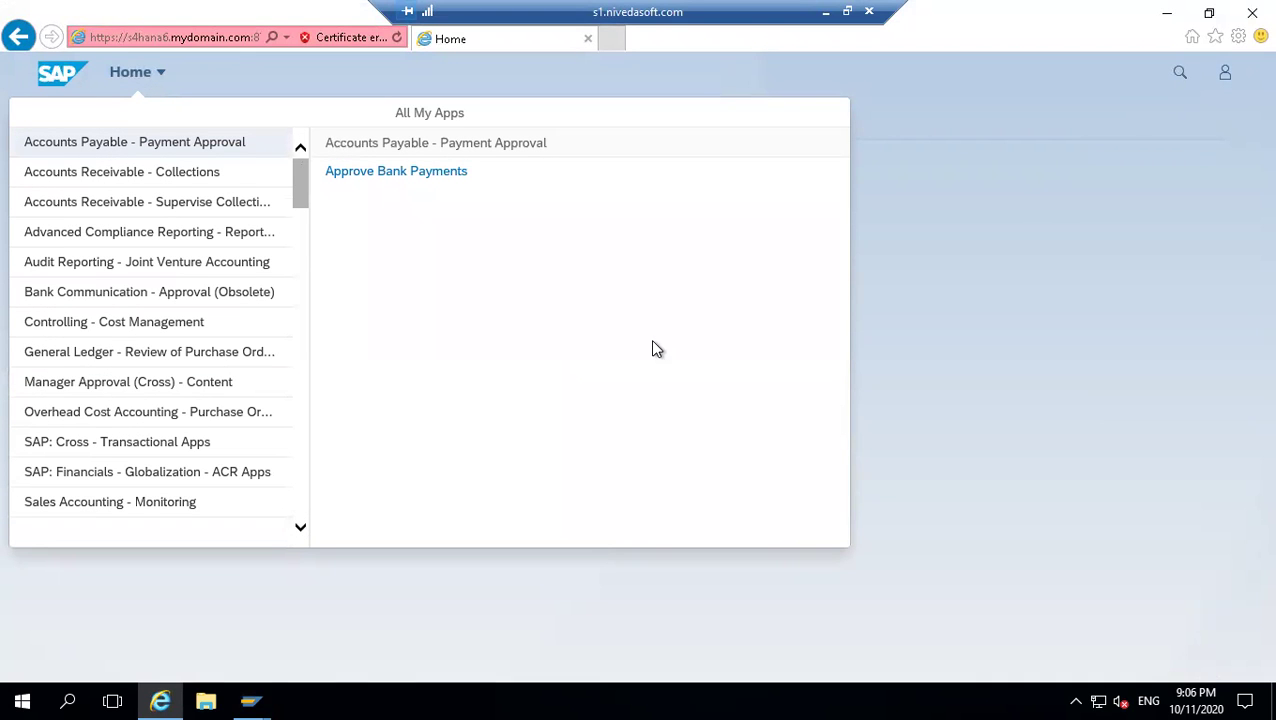
click(1242, 219)
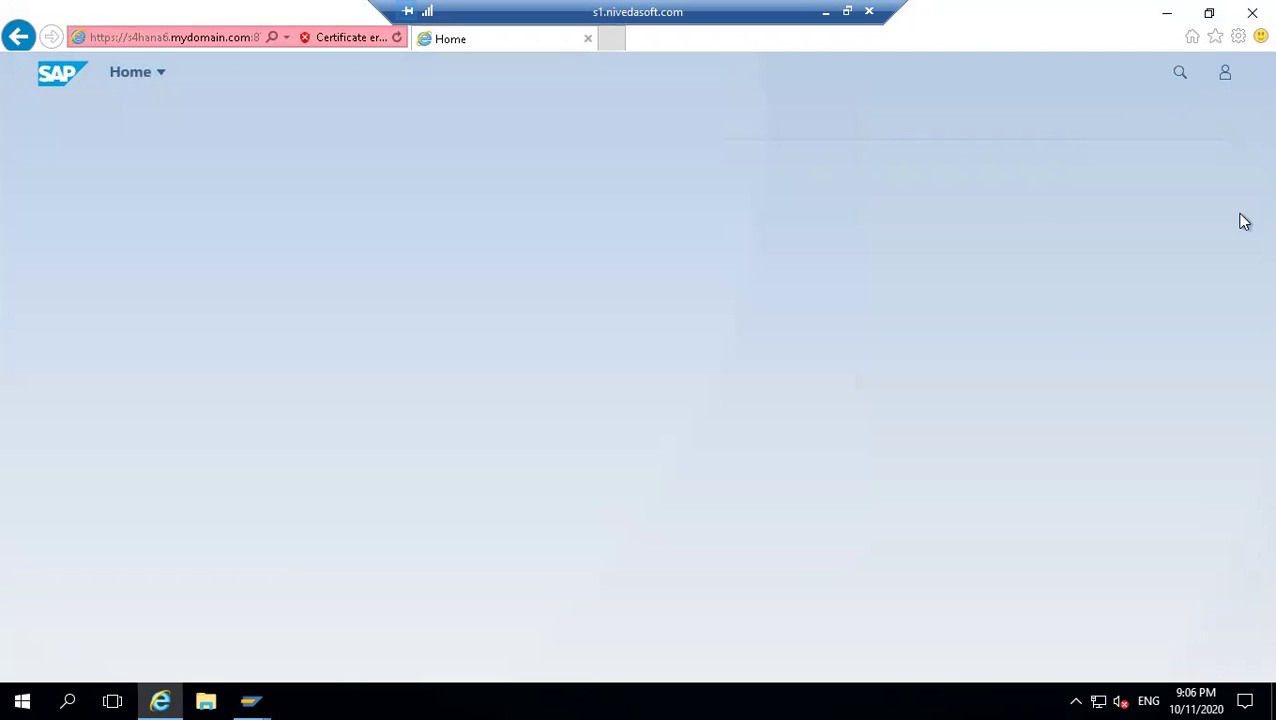
- Open the launchpad search and restrict its scope to Apps
click(1180, 79)
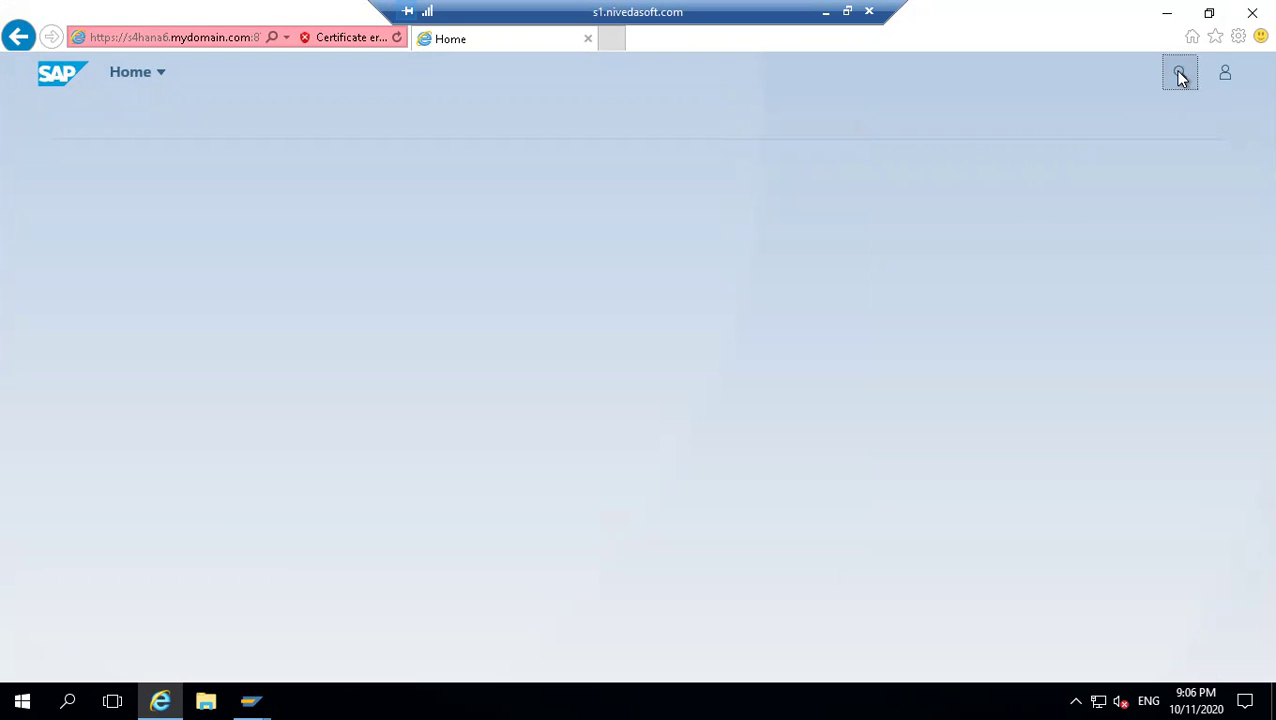
click(1180, 78)
click(1180, 79)
click(729, 79)
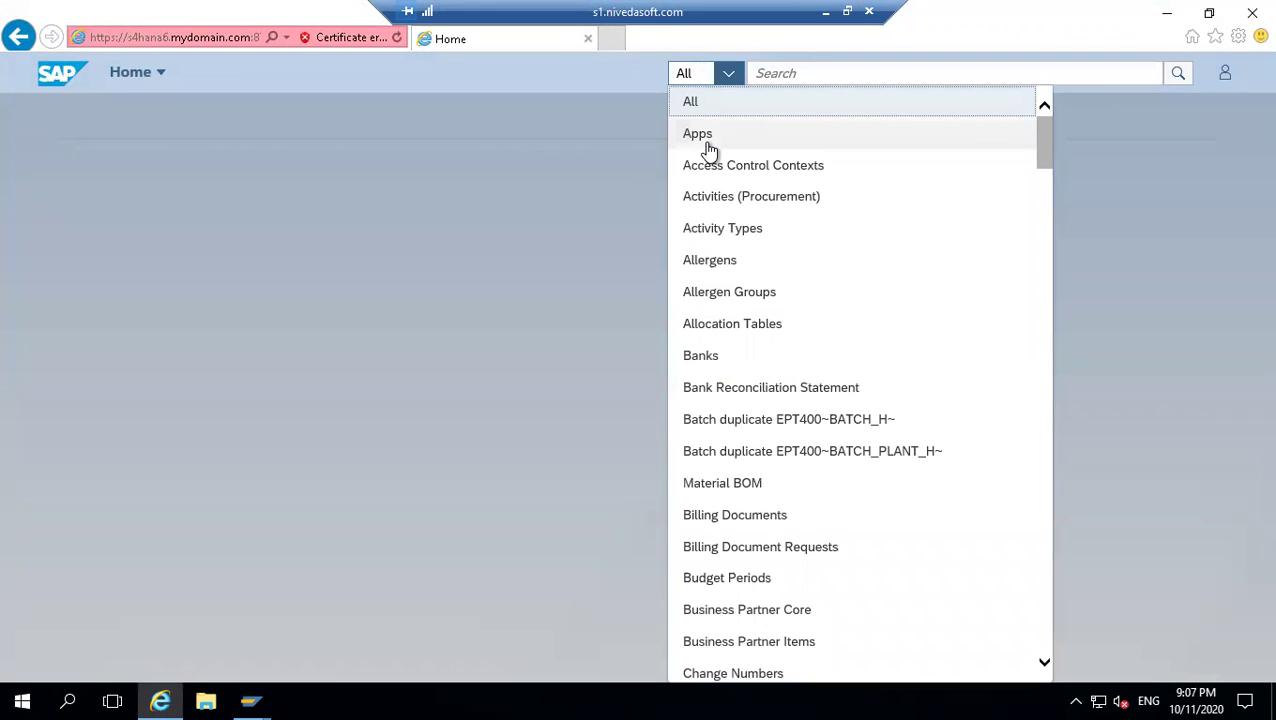
click(709, 148)
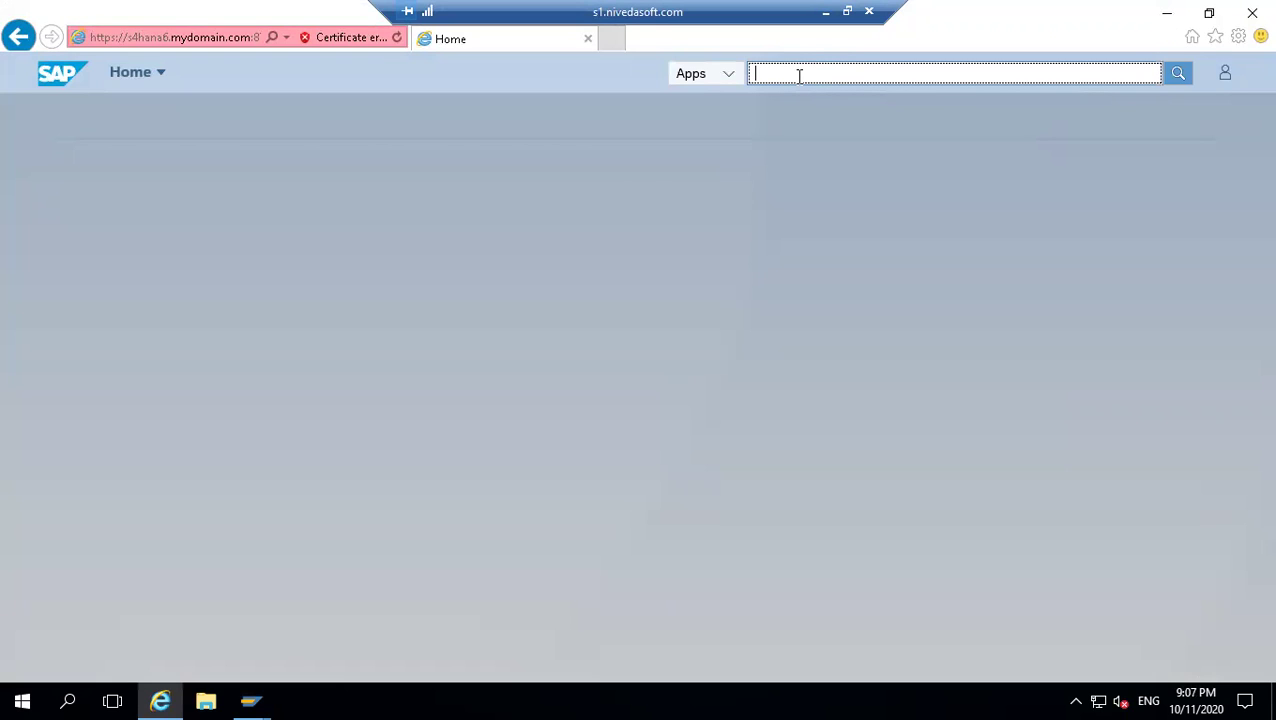
- Search the apps for "sales o" and open Revenue Recognition (Event-Based) - Sales Orders
text(c)
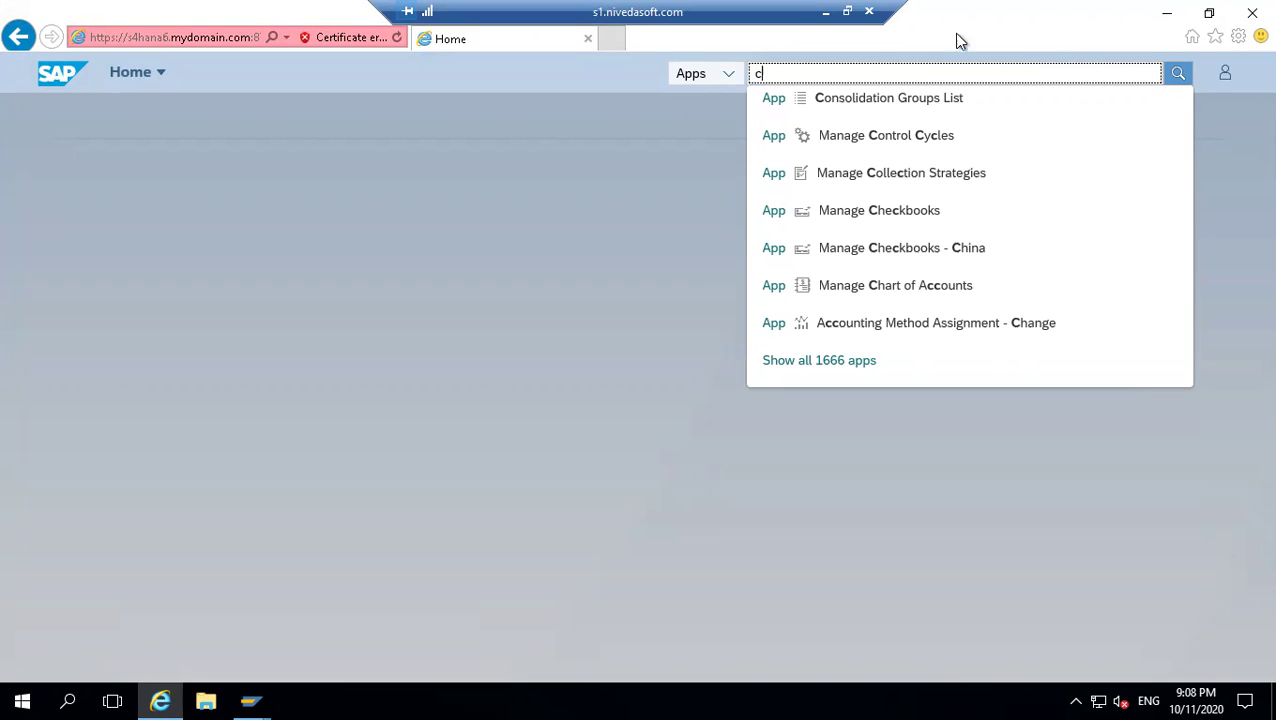
key(BackSpace)
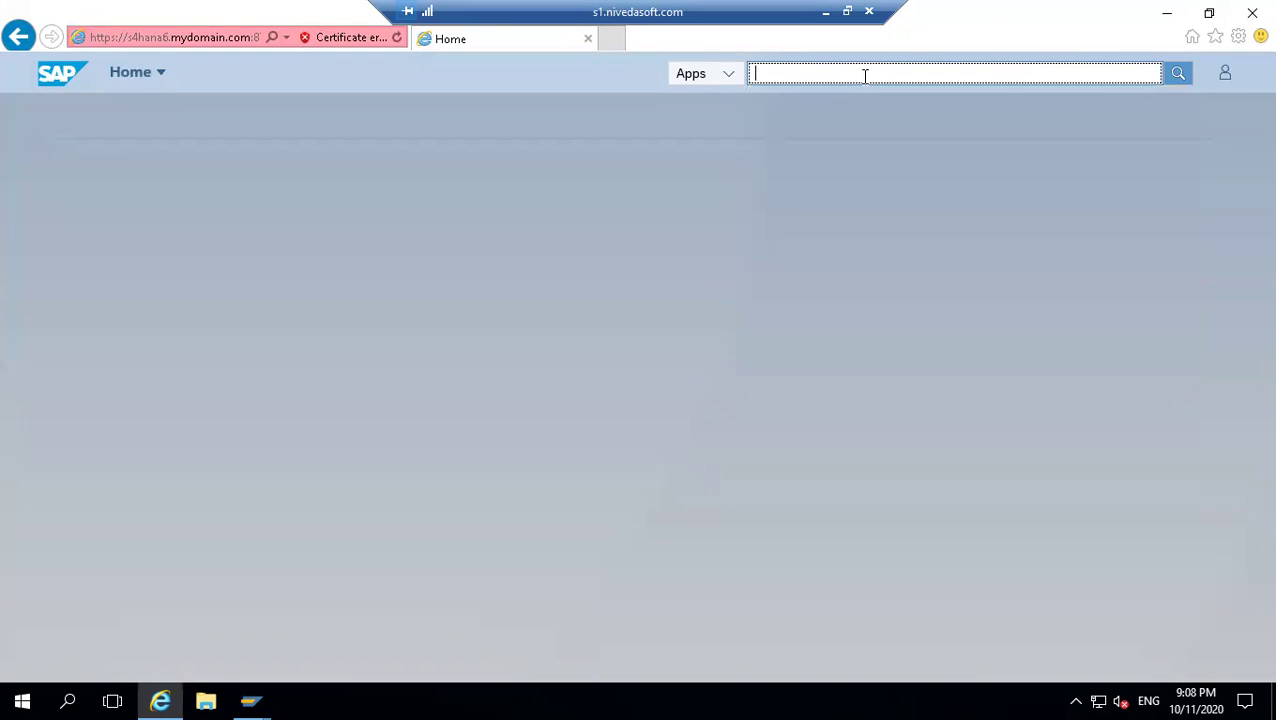
text(sa)
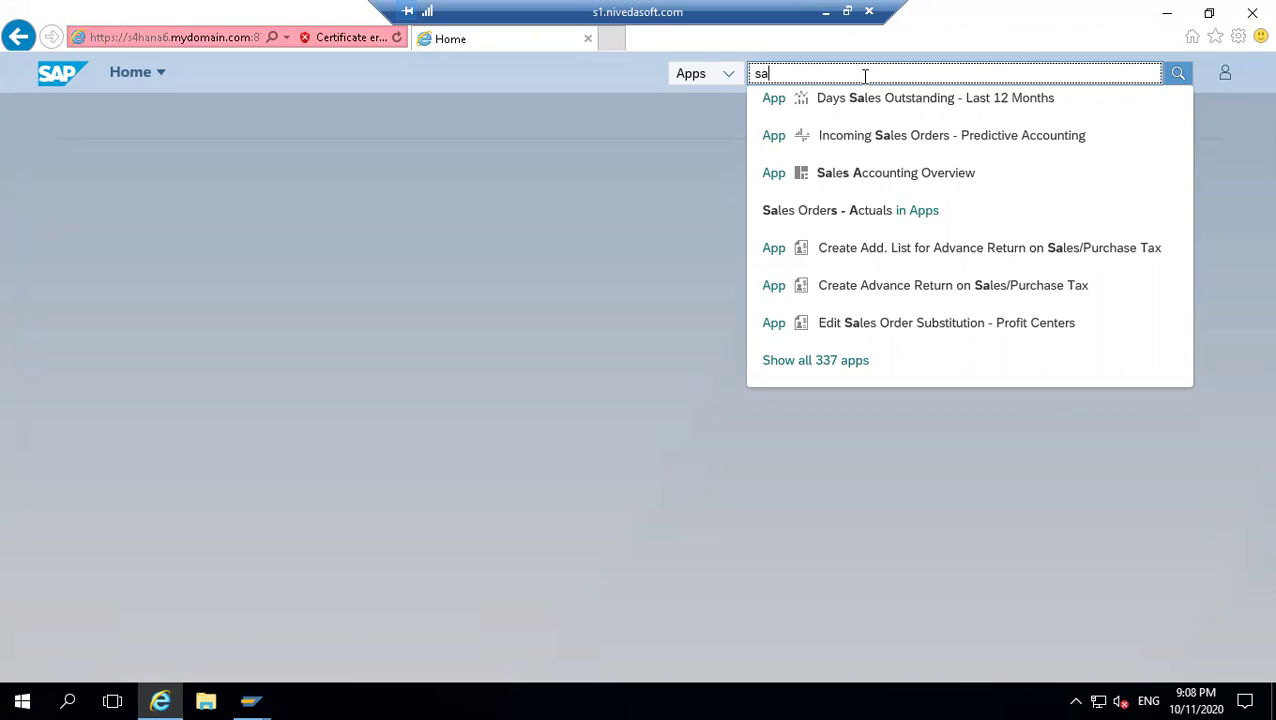
text(lesr)
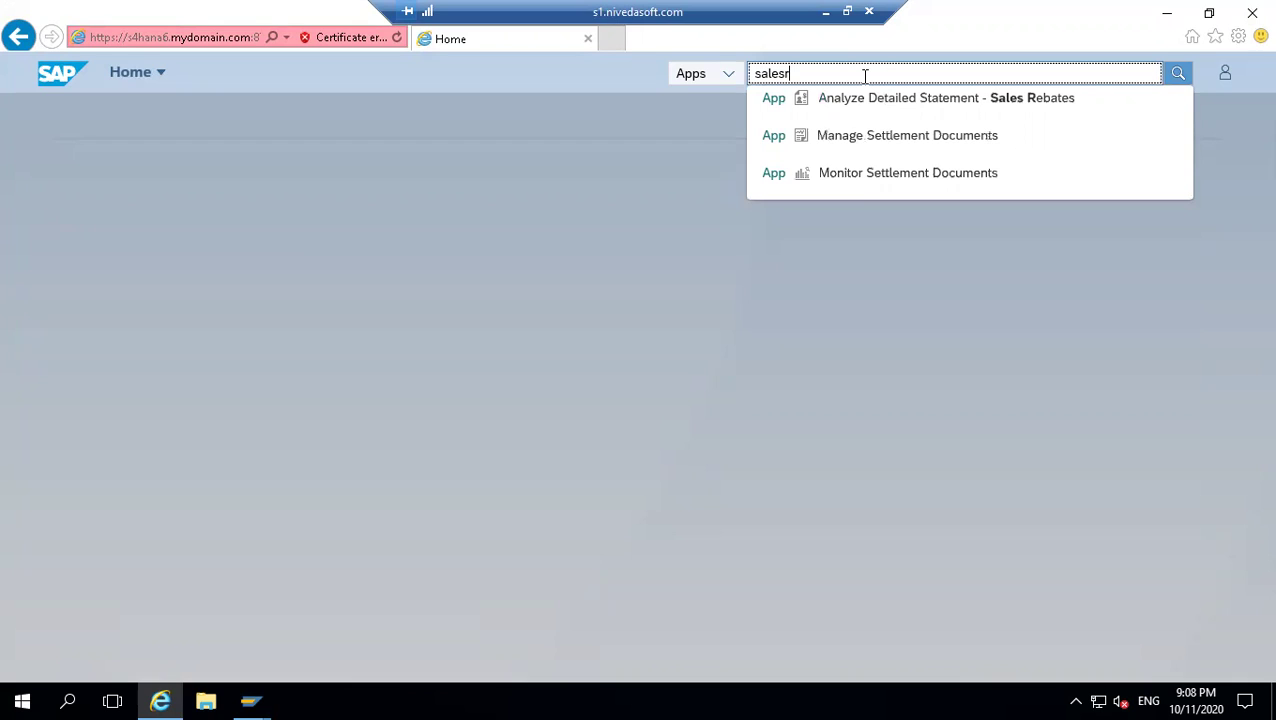
key(BackSpace)
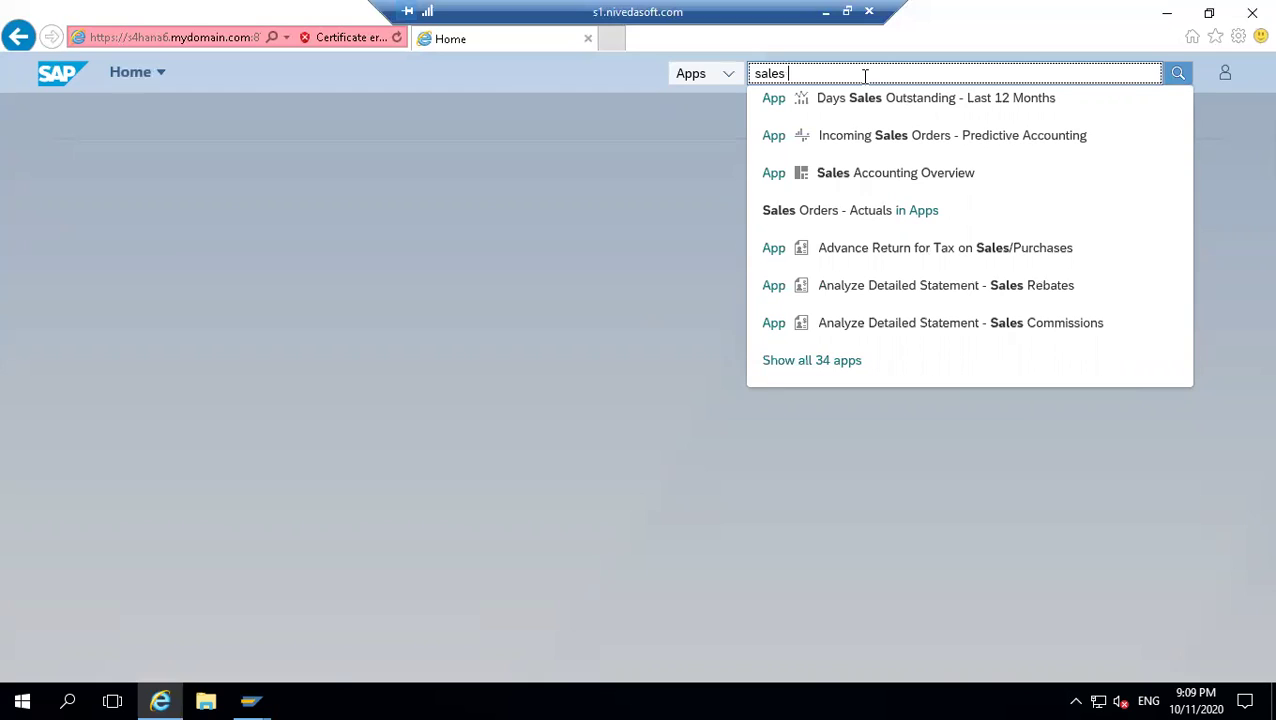
key(BackSpace)
text(o)
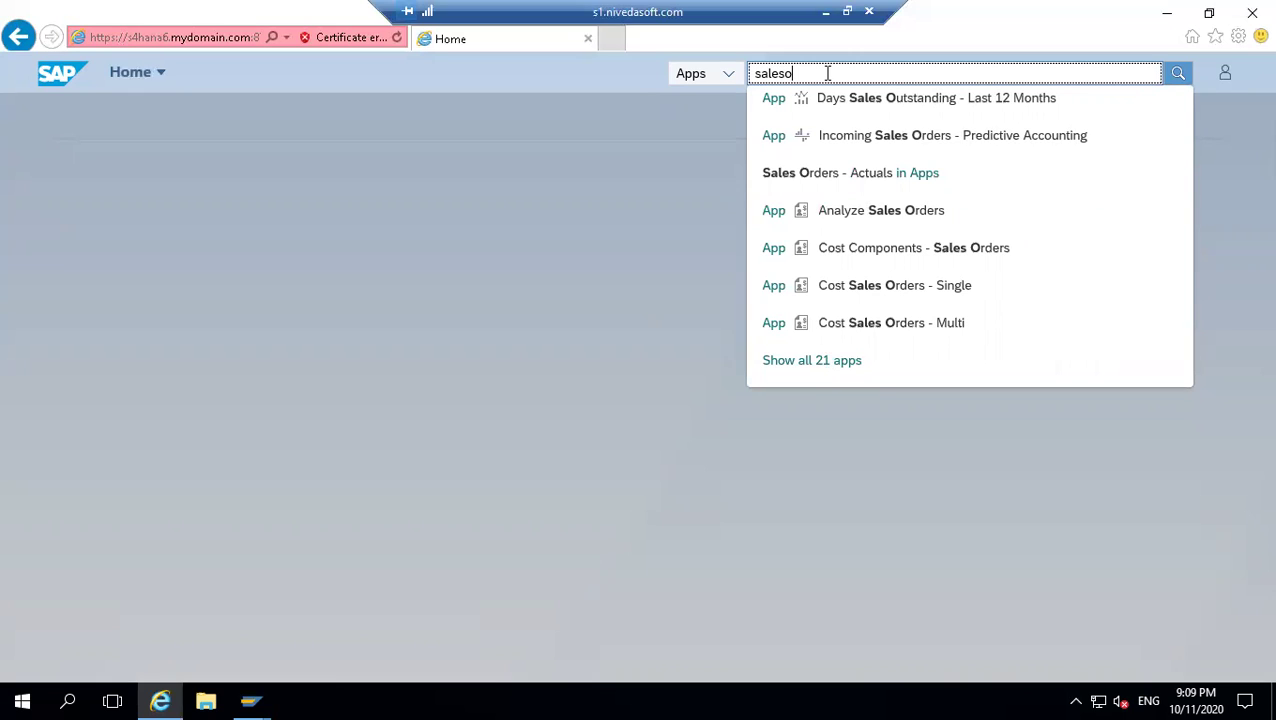
key(BackSpace)
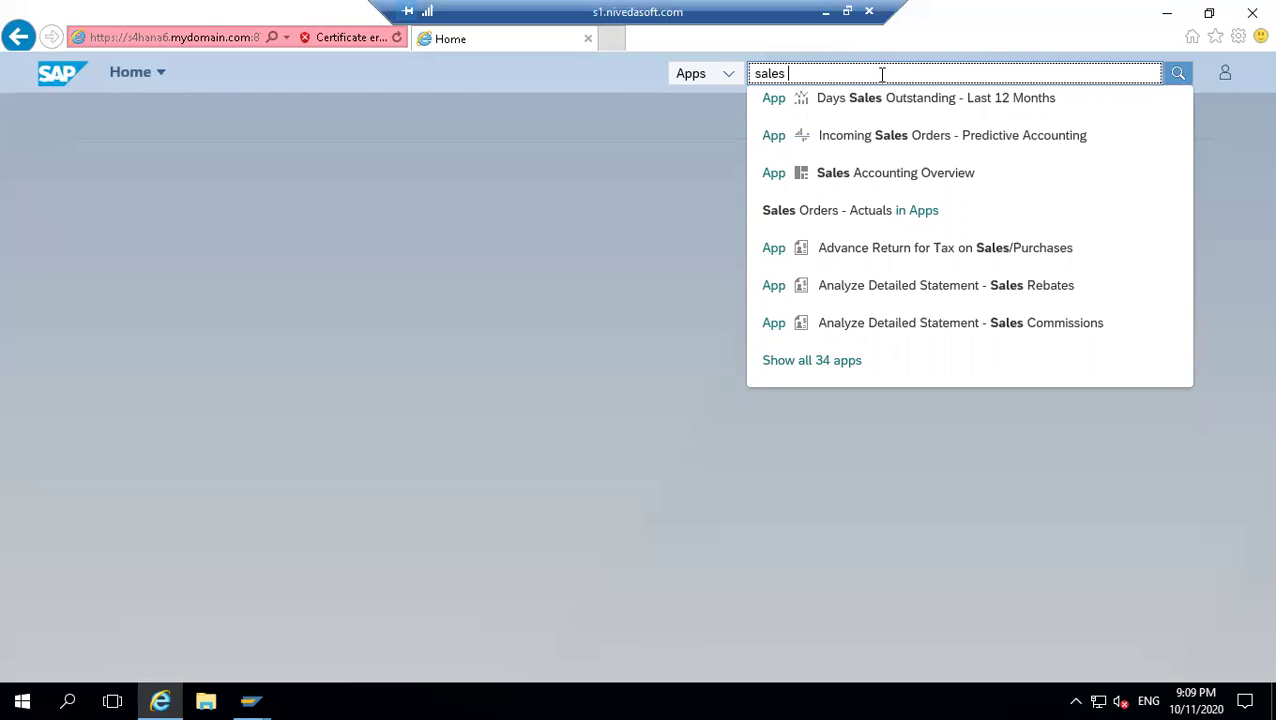
text(o)
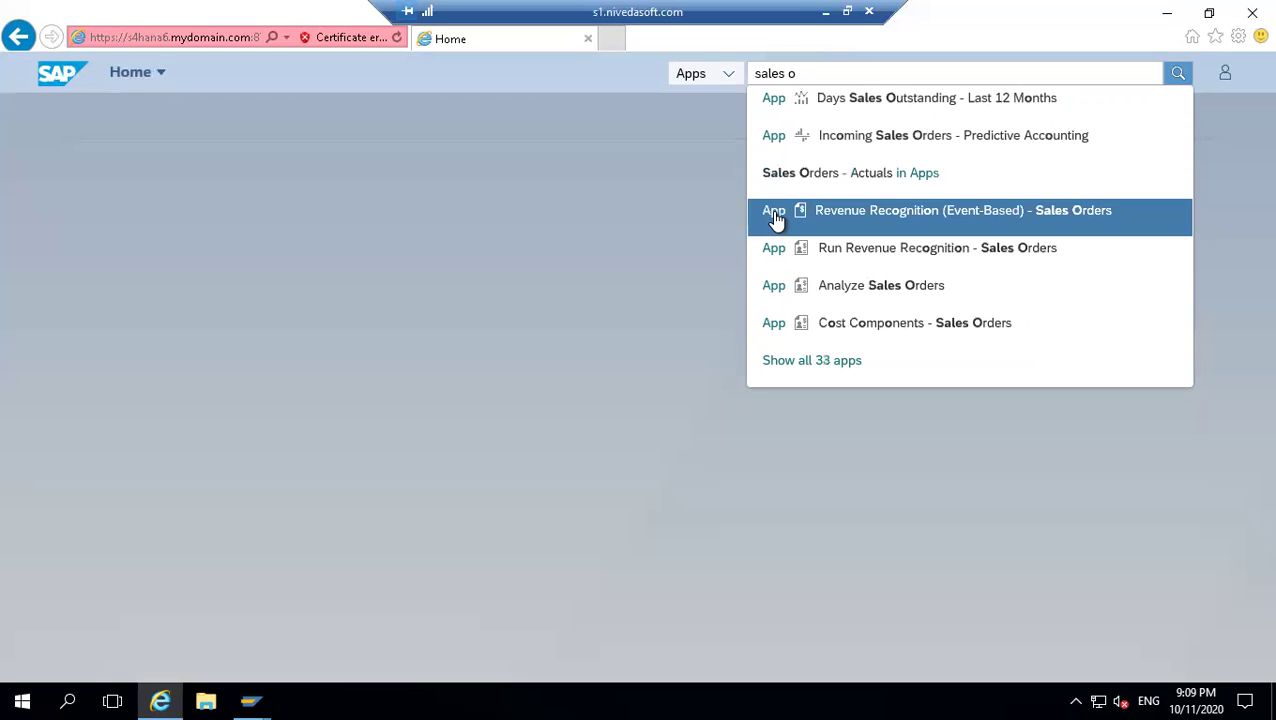
click(776, 219)
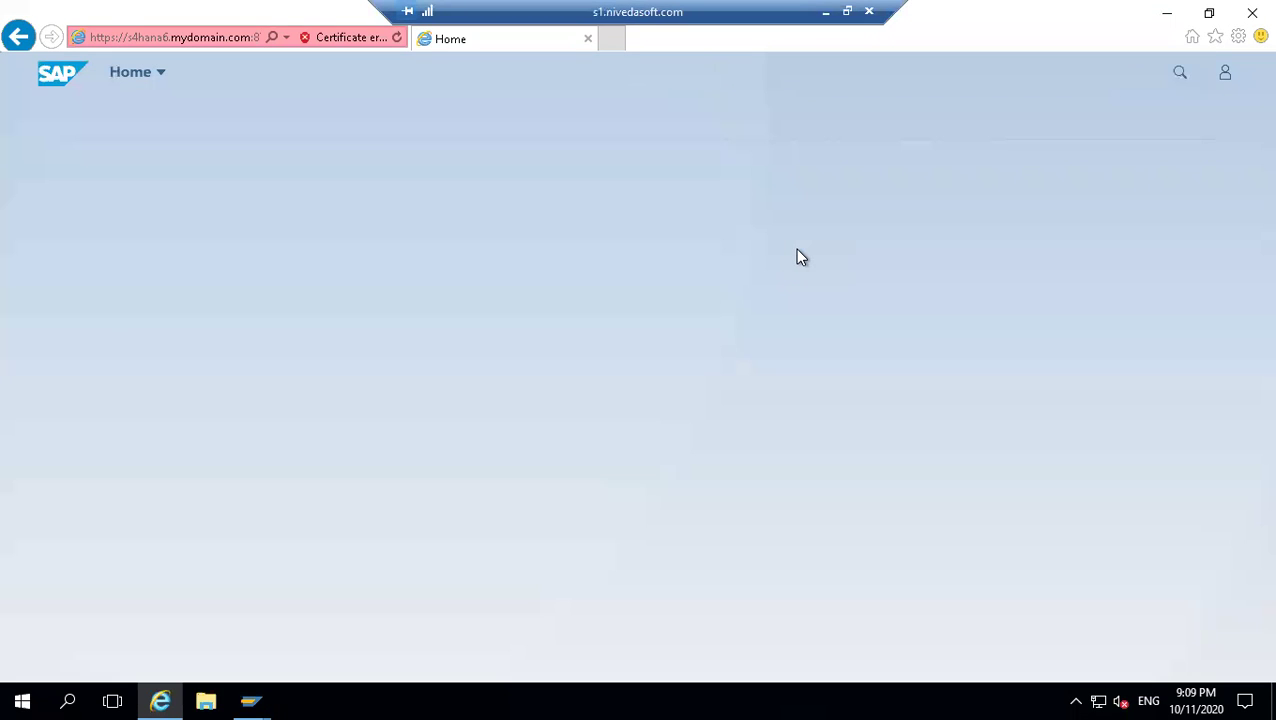
- Switch to the SAP Easy Access window to view it while the Fiori app loads
click(1180, 80)
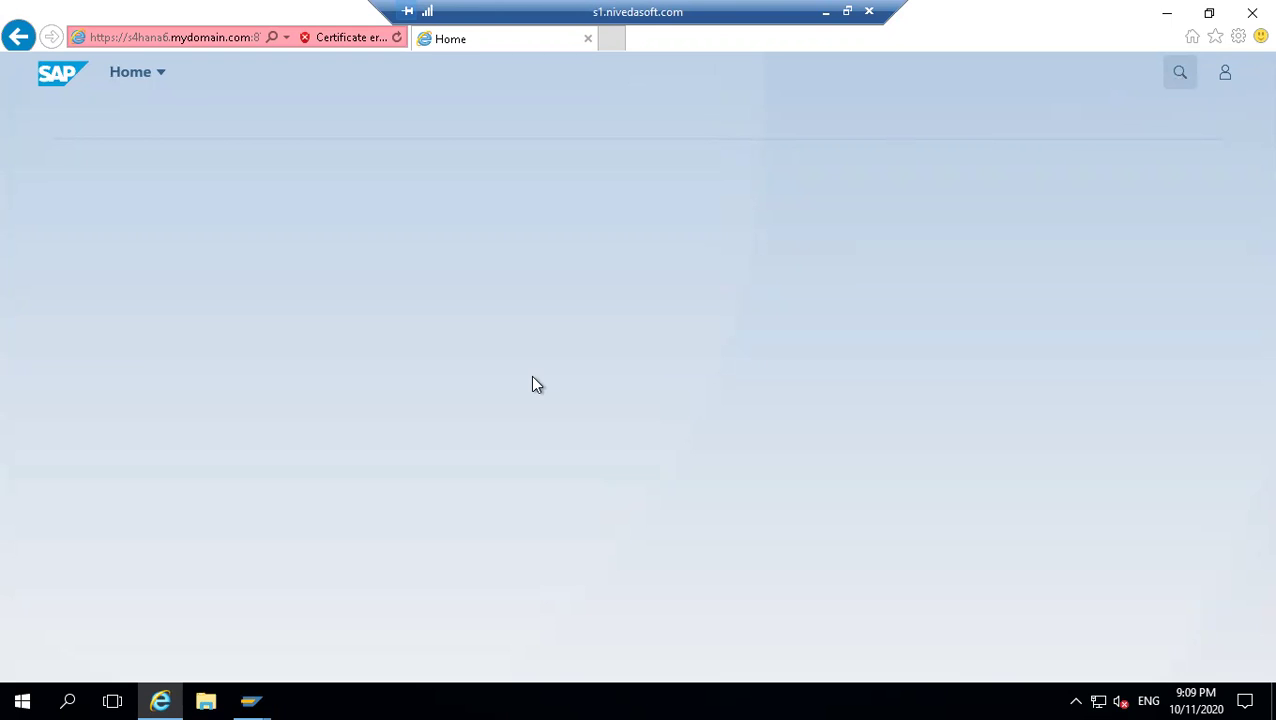
mouse_move(253, 694)
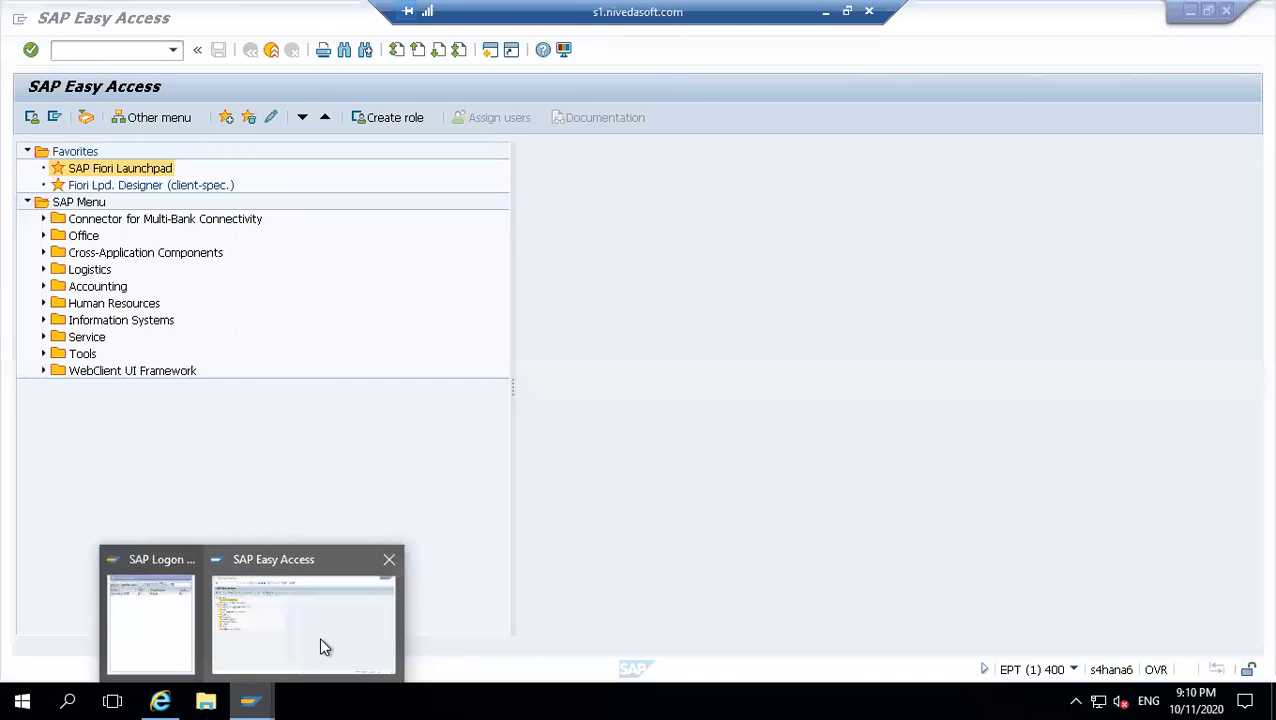
click(322, 646)
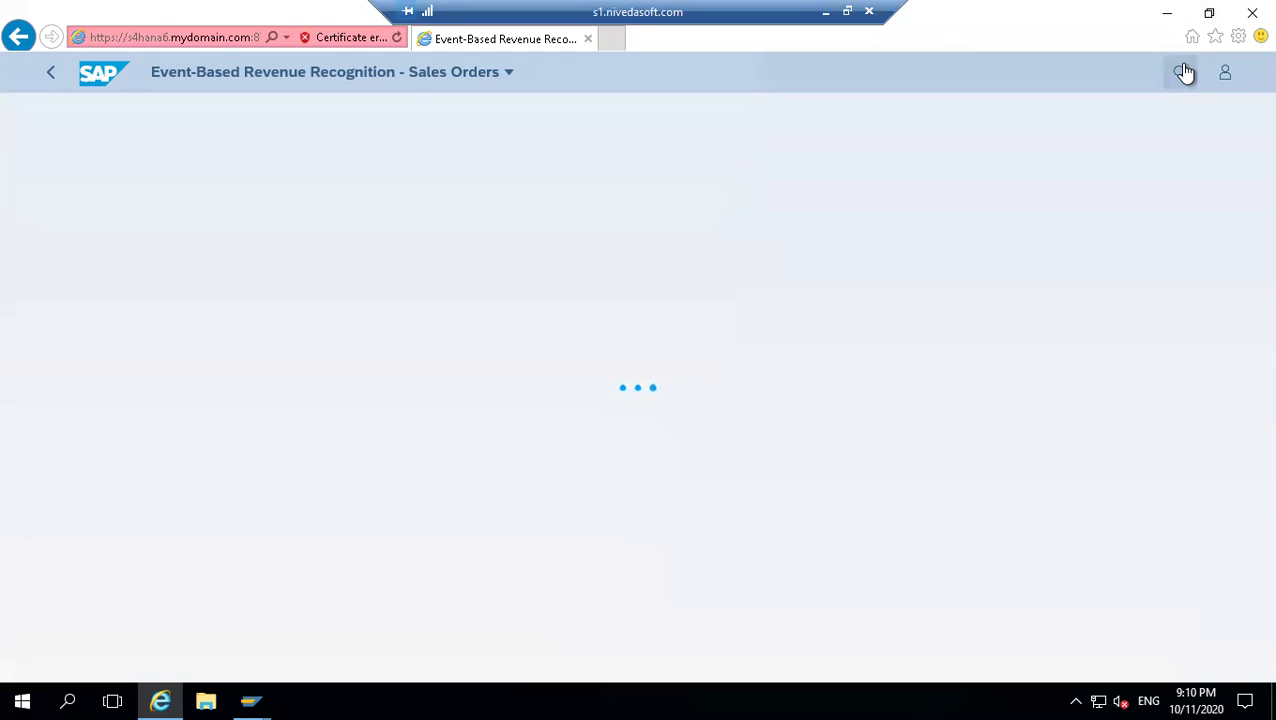
- Show the Windows desktop and launch the Fiori Launchpad shortcut in Google Chrome
click(1245, 700)
click(1245, 700)
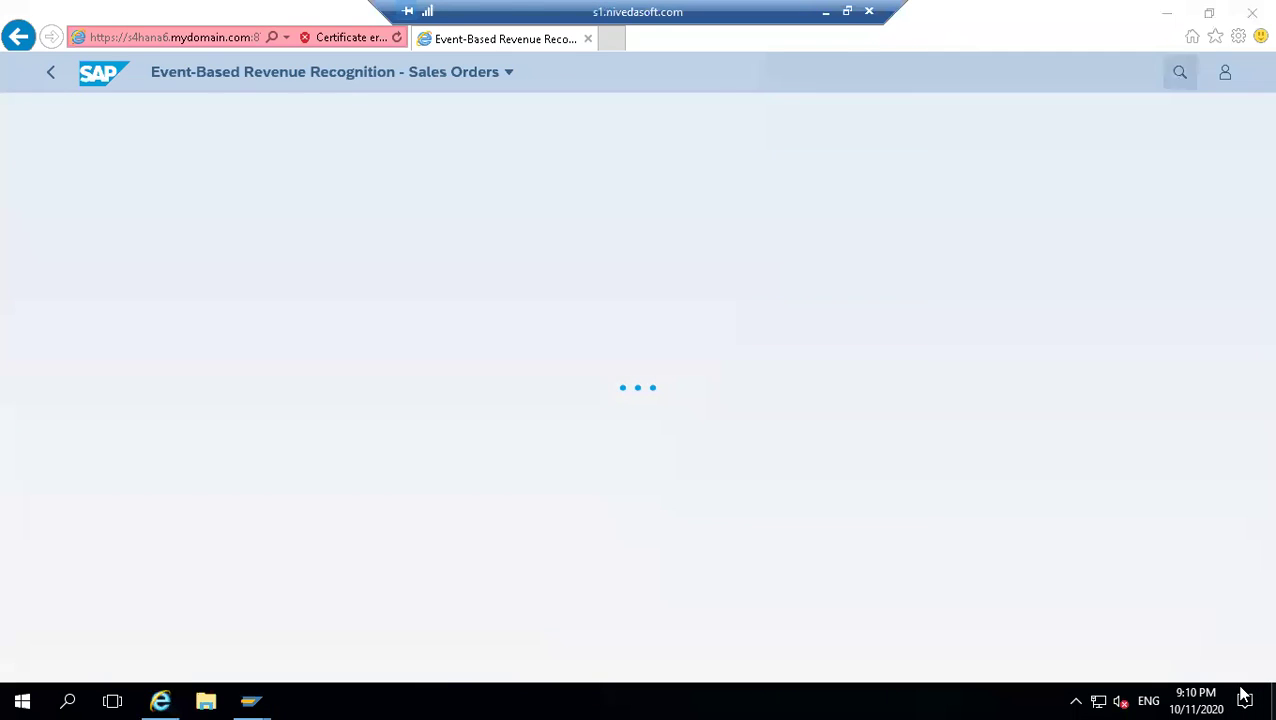
click(1271, 700)
click(116, 230)
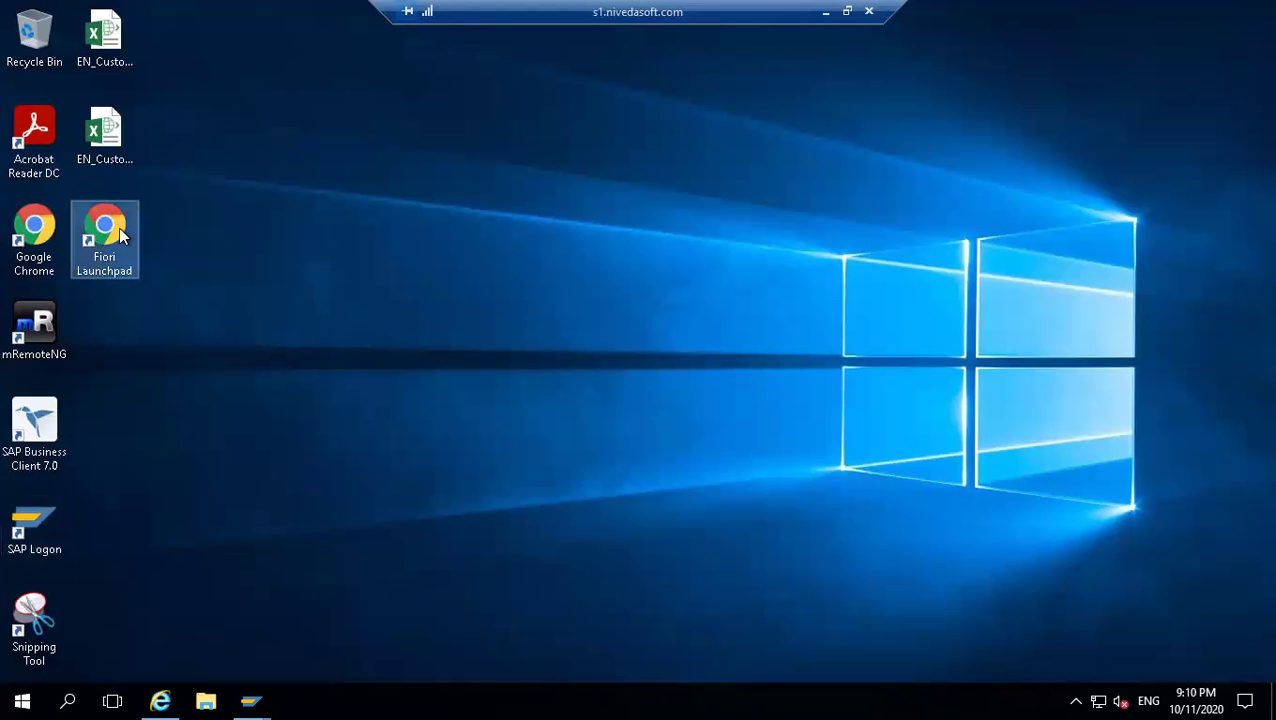
double_click(119, 233)
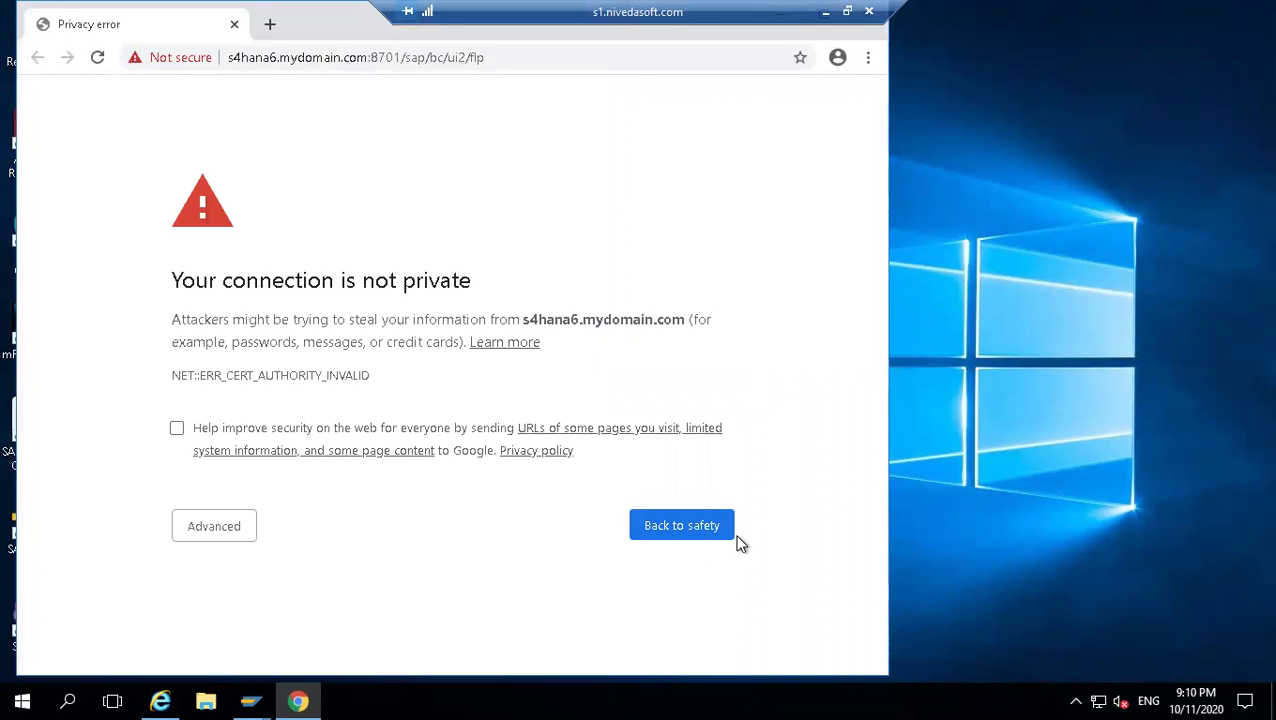
- Proceed to s4hana6.mydomain.com despite the privacy warning, closing the Chrome privacy whitepaper page opened by mistake
click(231, 534)
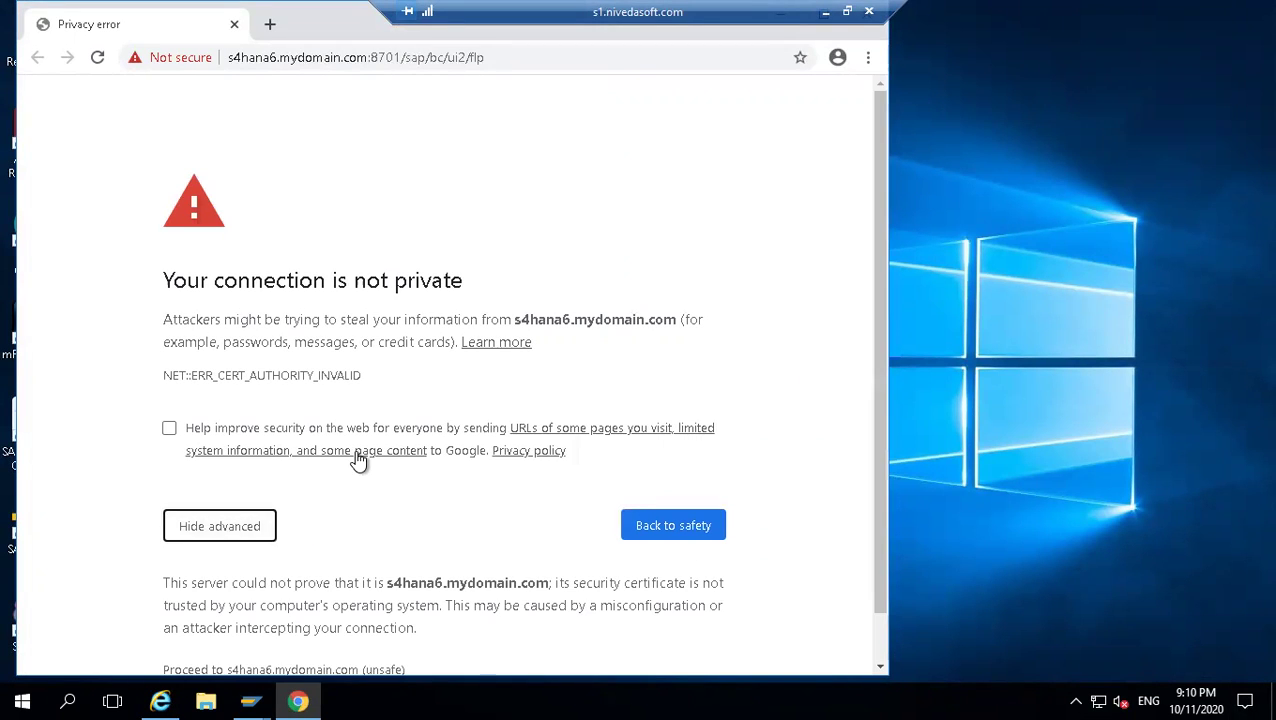
click(355, 451)
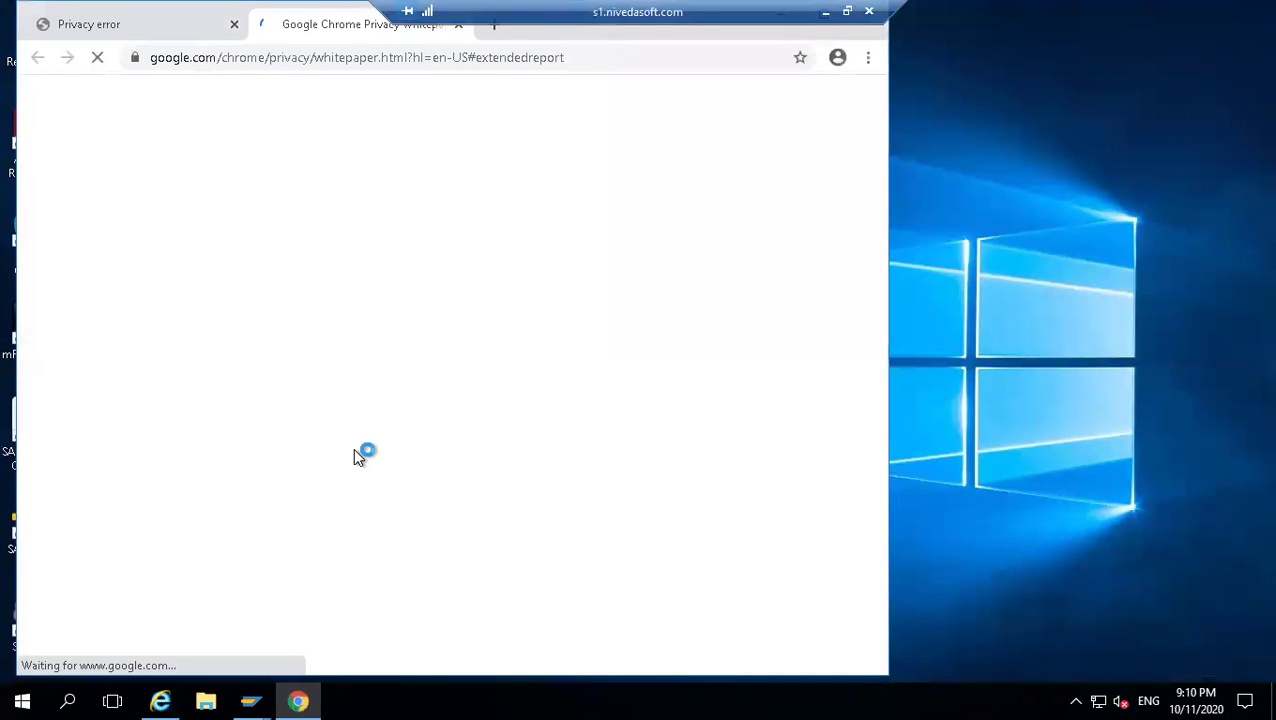
click(458, 28)
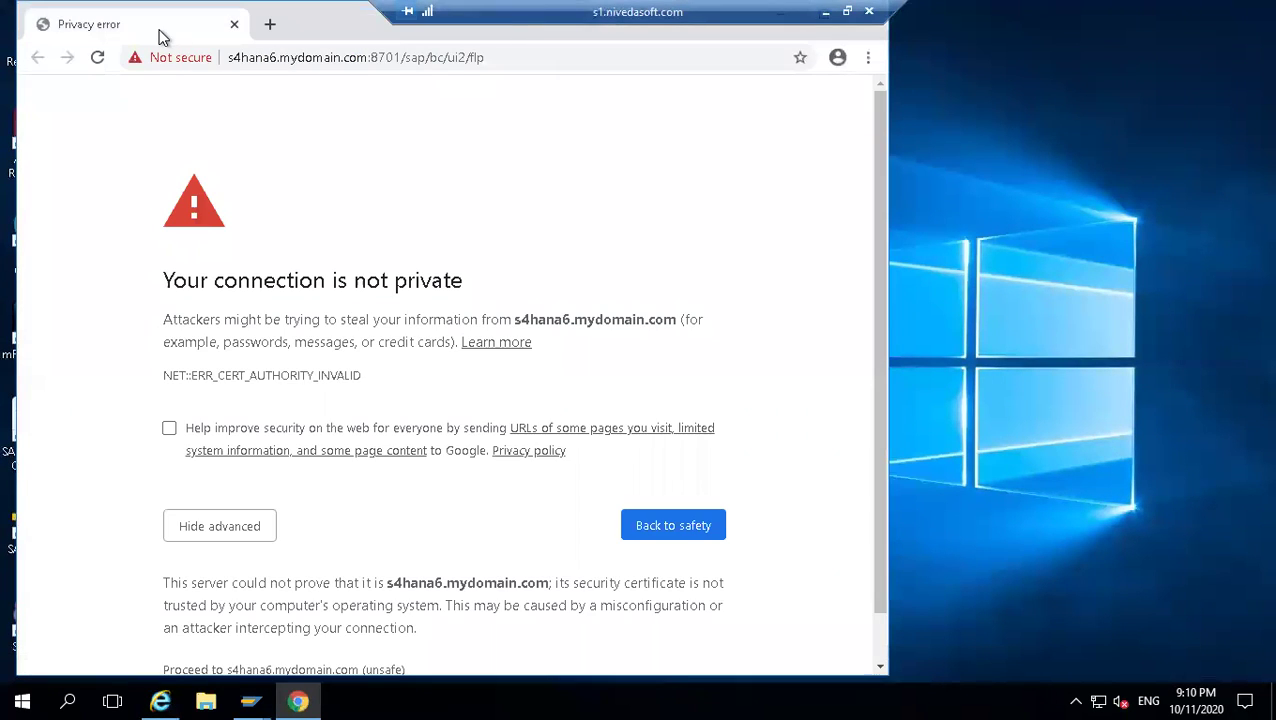
click(259, 673)
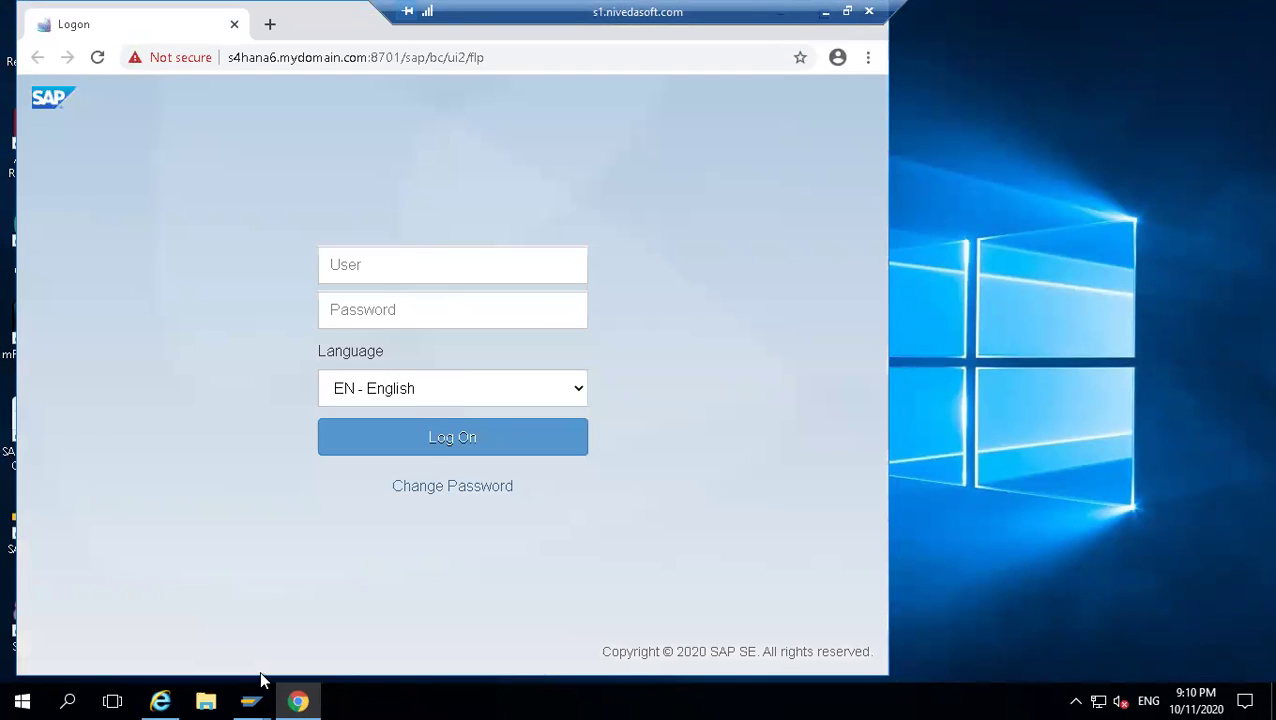
- Log on to the Fiori Launchpad with the user name and account password, and maximize the Chrome window
click(415, 261)
text(sdtrainer)
key(Tab)
text(*********)
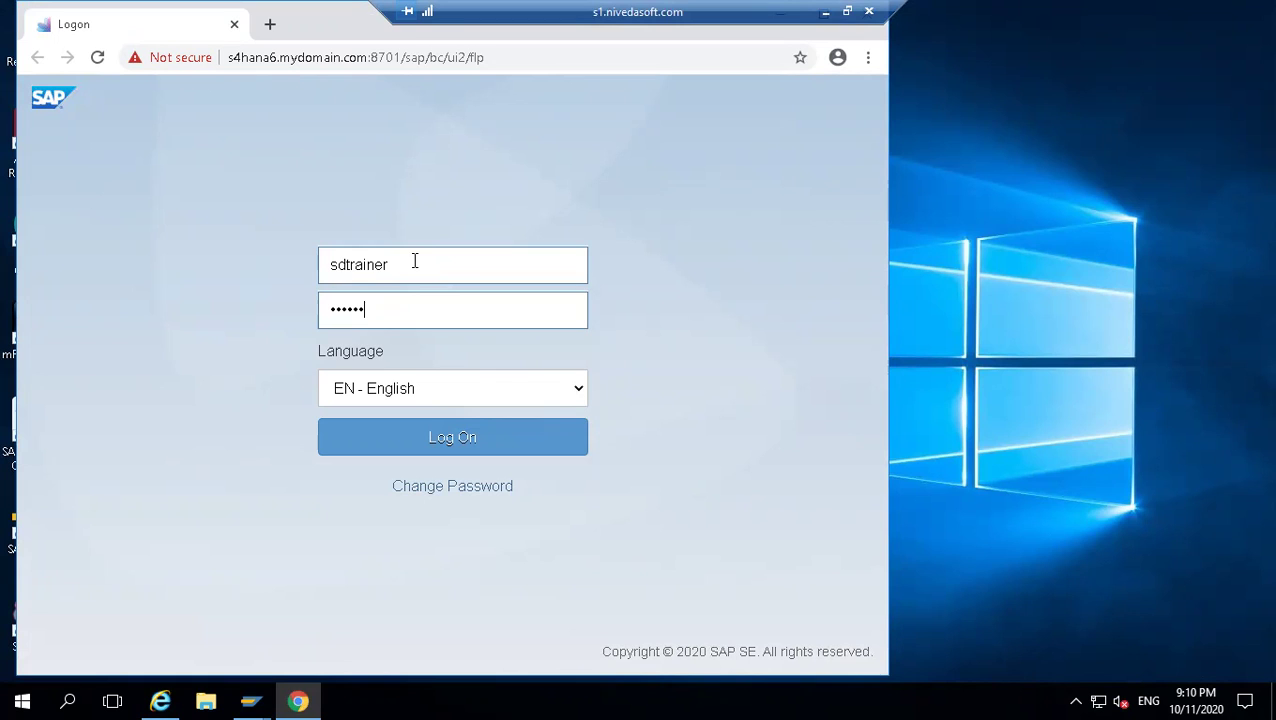
key(Return)
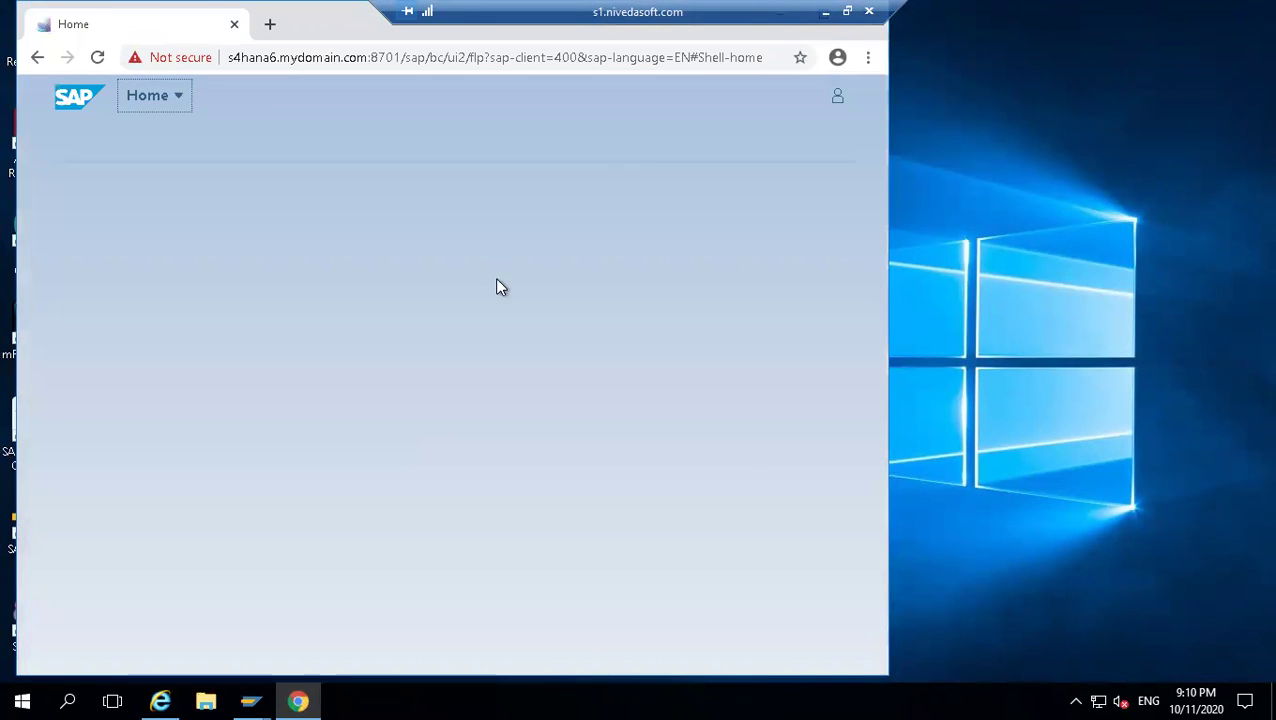
double_click(329, 17)
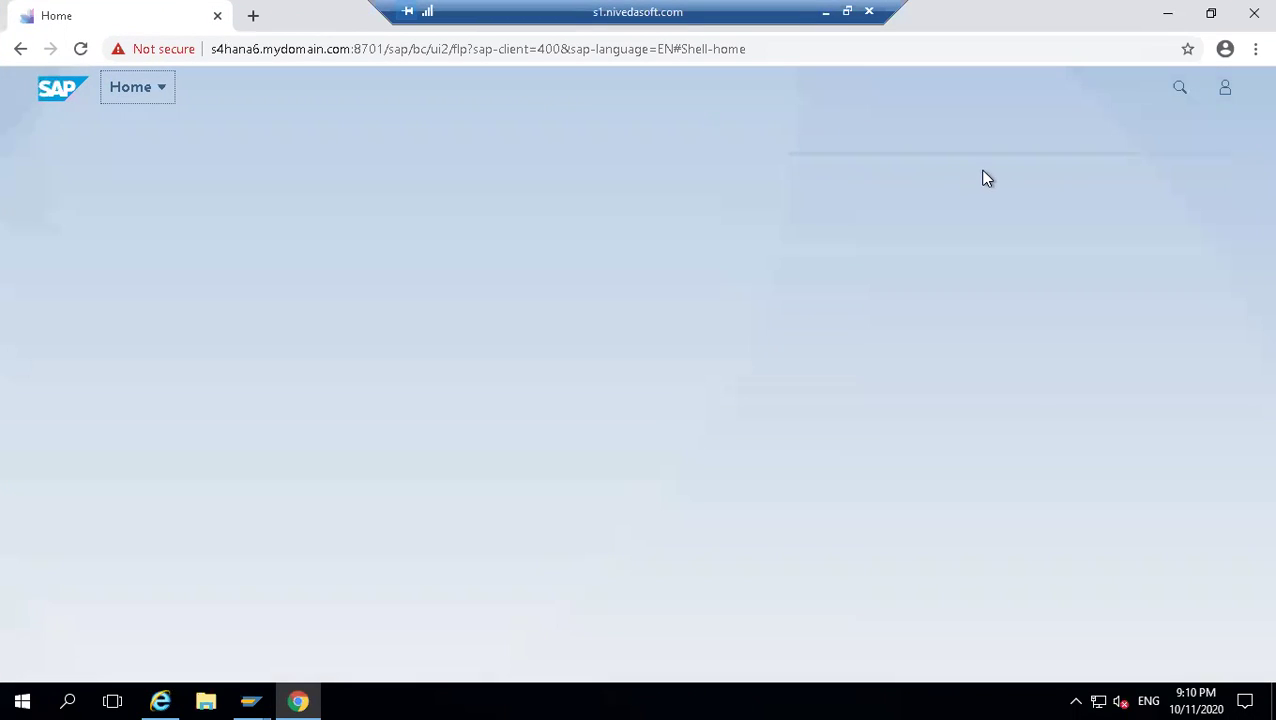
- Check the user menu options, open the launchpad search, and enter "sales order fulfillment" with the scope All
click(1227, 89)
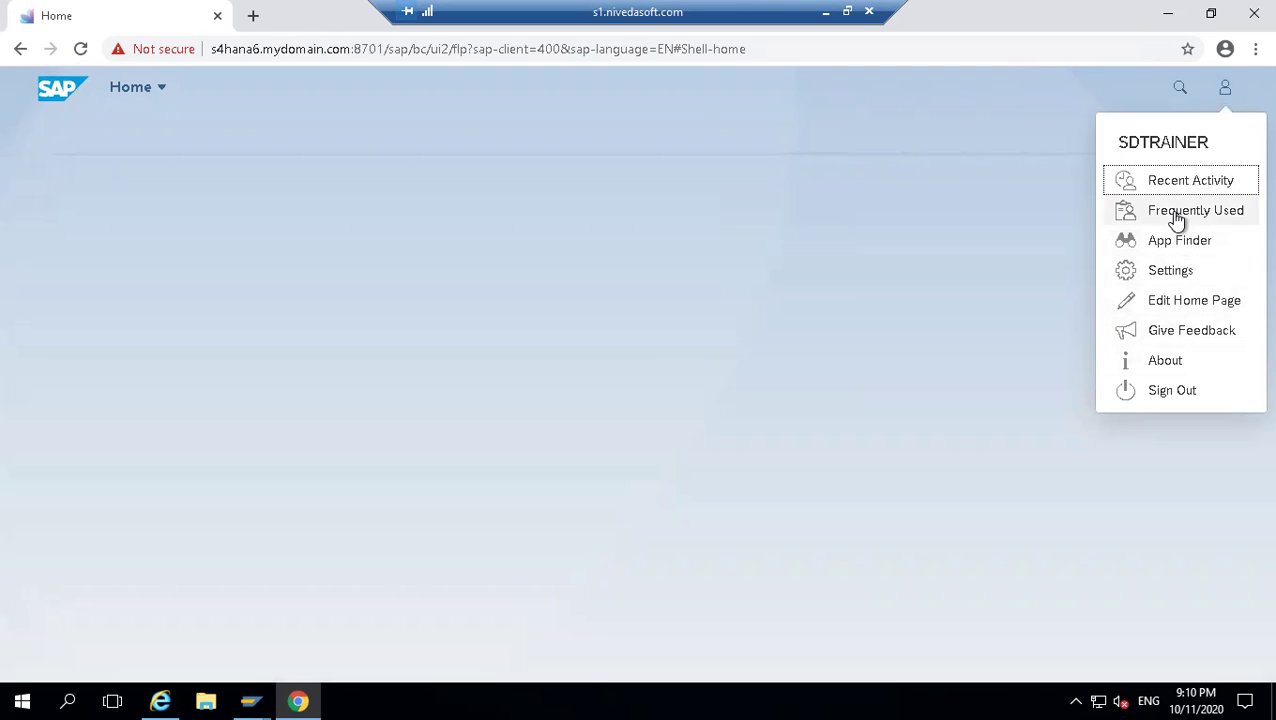
click(1180, 90)
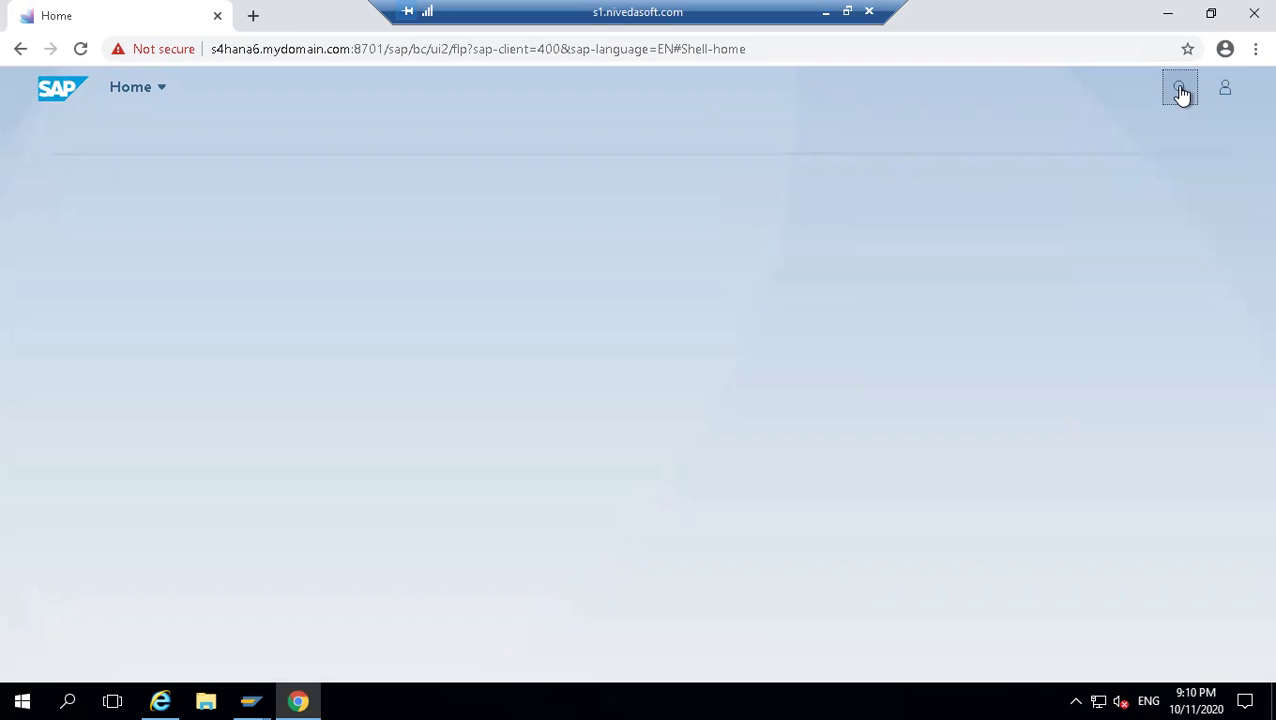
click(1181, 92)
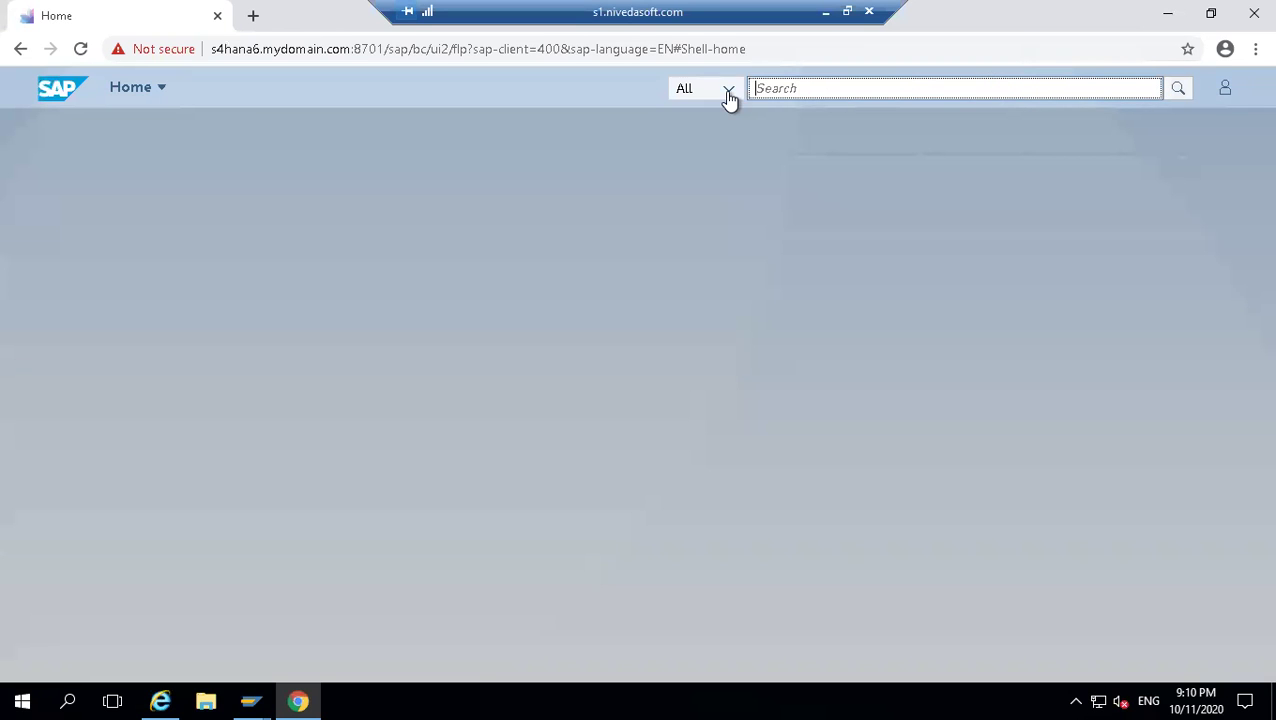
click(765, 87)
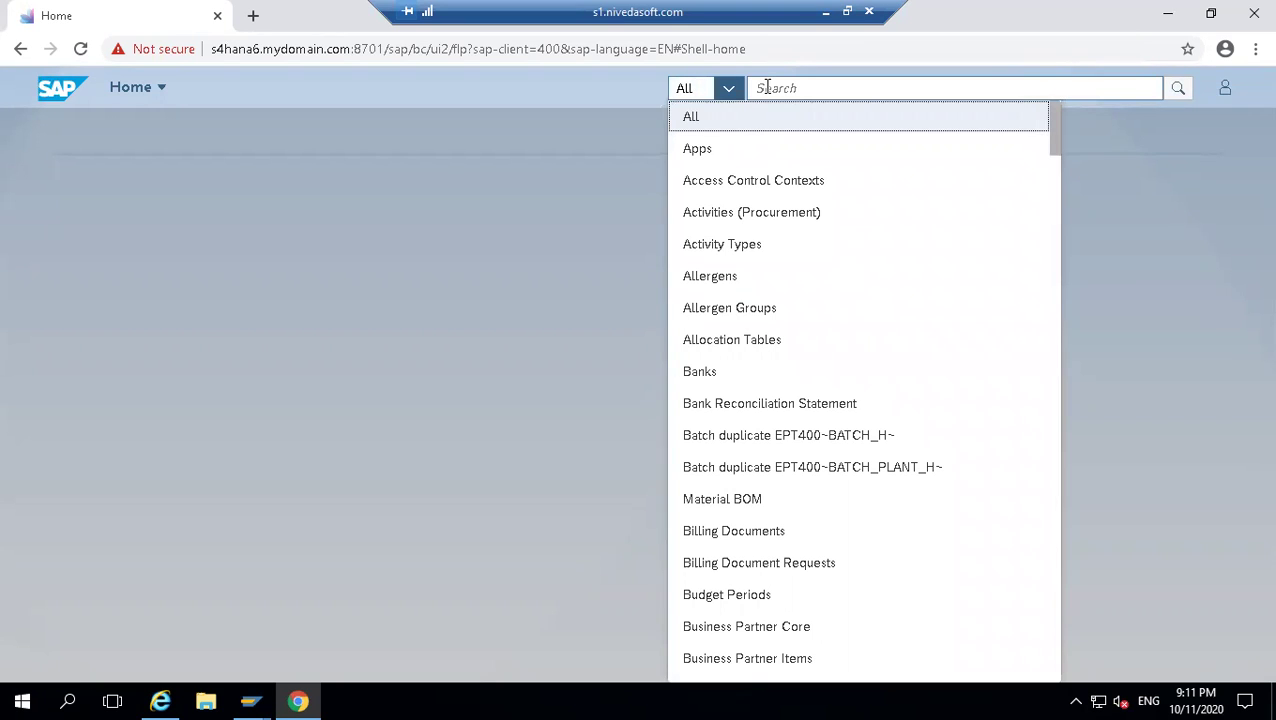
click(767, 87)
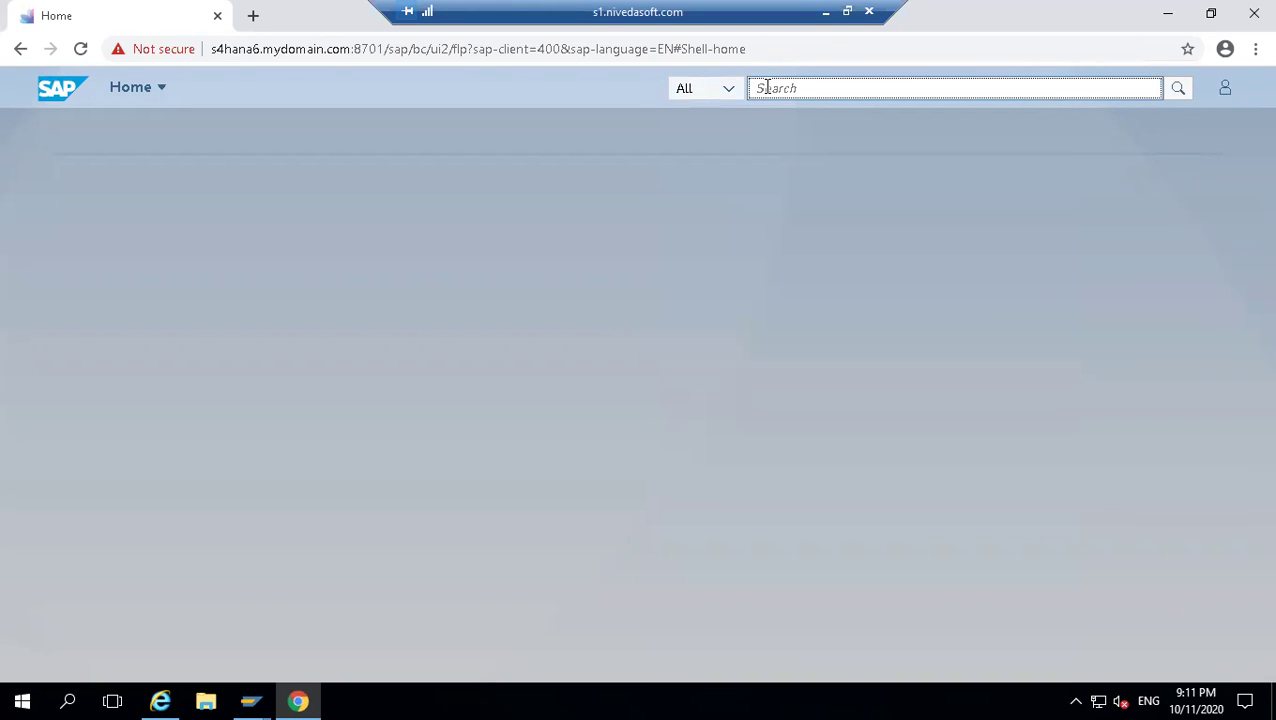
text(sales order)
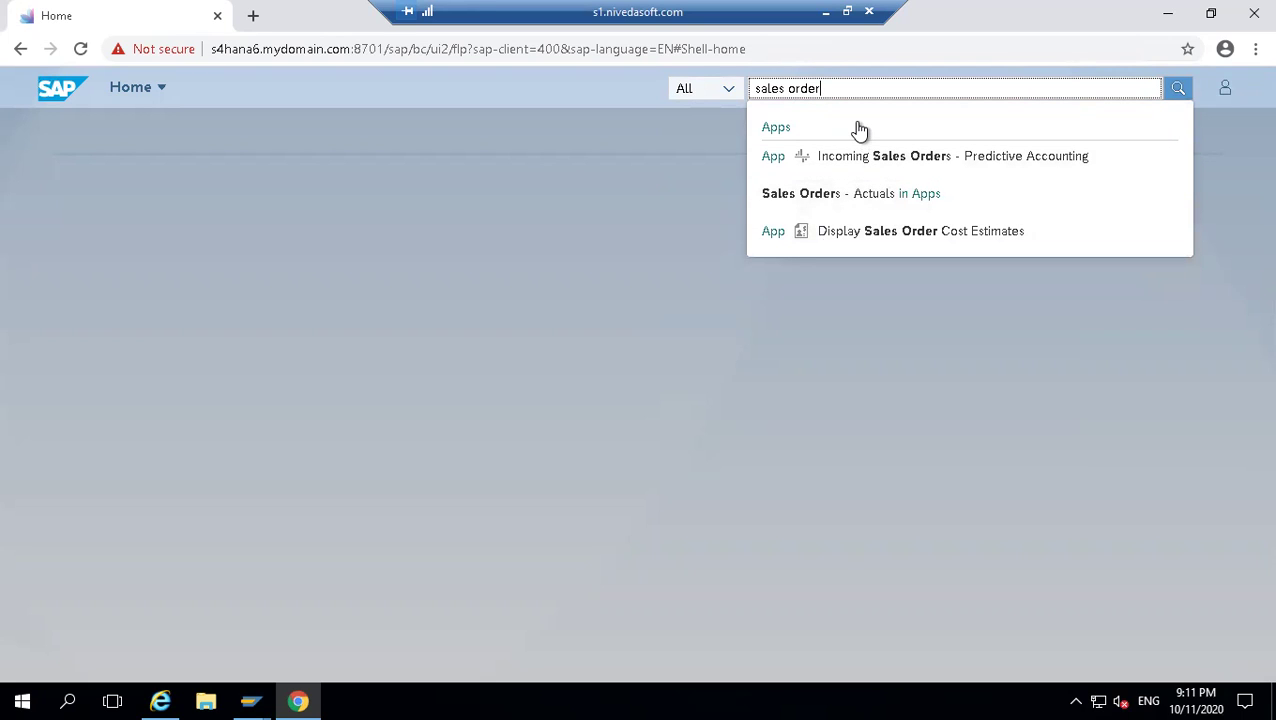
text(fulfillment)
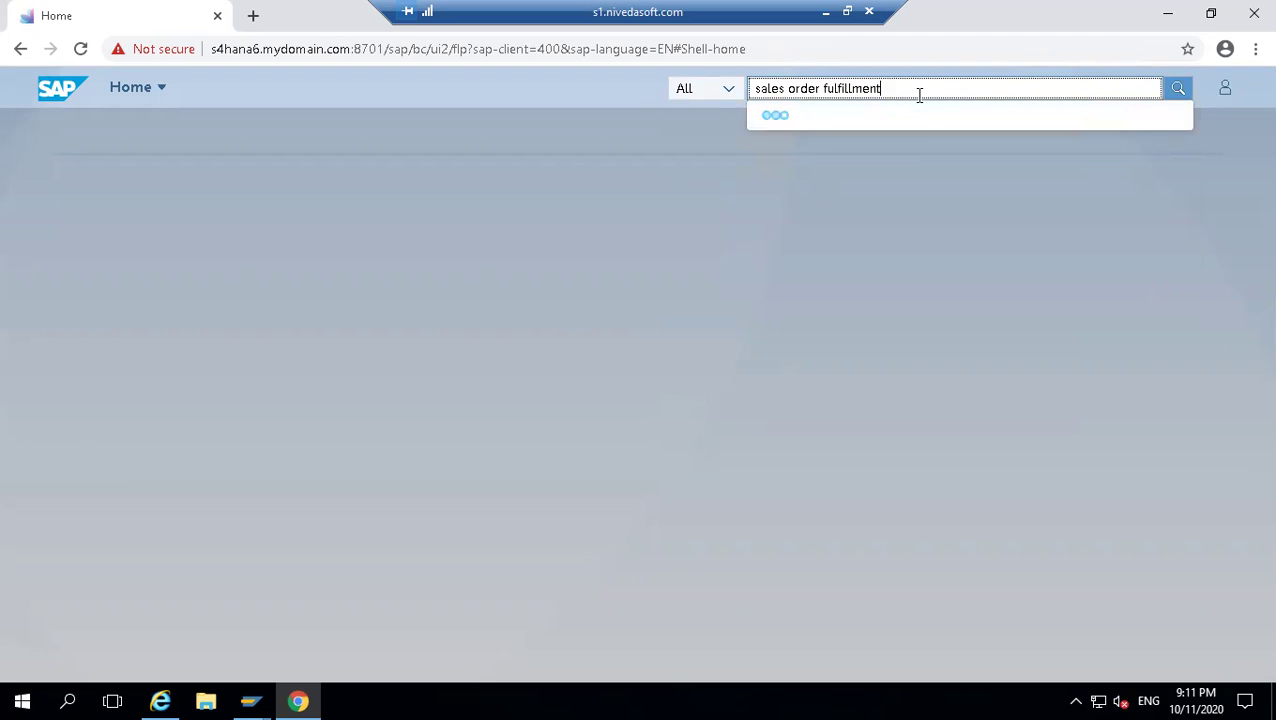
- Replace the search text with "create sales" and view the suggested apps
key(BackSpace)
key(BackSpace)
key(BackSpace)
key(BackSpace)
key(BackSpace)
key(BackSpace)
key(BackSpace)
key(BackSpace)
key(BackSpace)
key(BackSpace)
key(BackSpace)
key(BackSpace)
key(BackSpace)
key(BackSpace)
key(BackSpace)
key(BackSpace)
key(BackSpace)
key(BackSpace)
key(BackSpace)
key(BackSpace)
key(BackSpace)
key(BackSpace)
text(c)
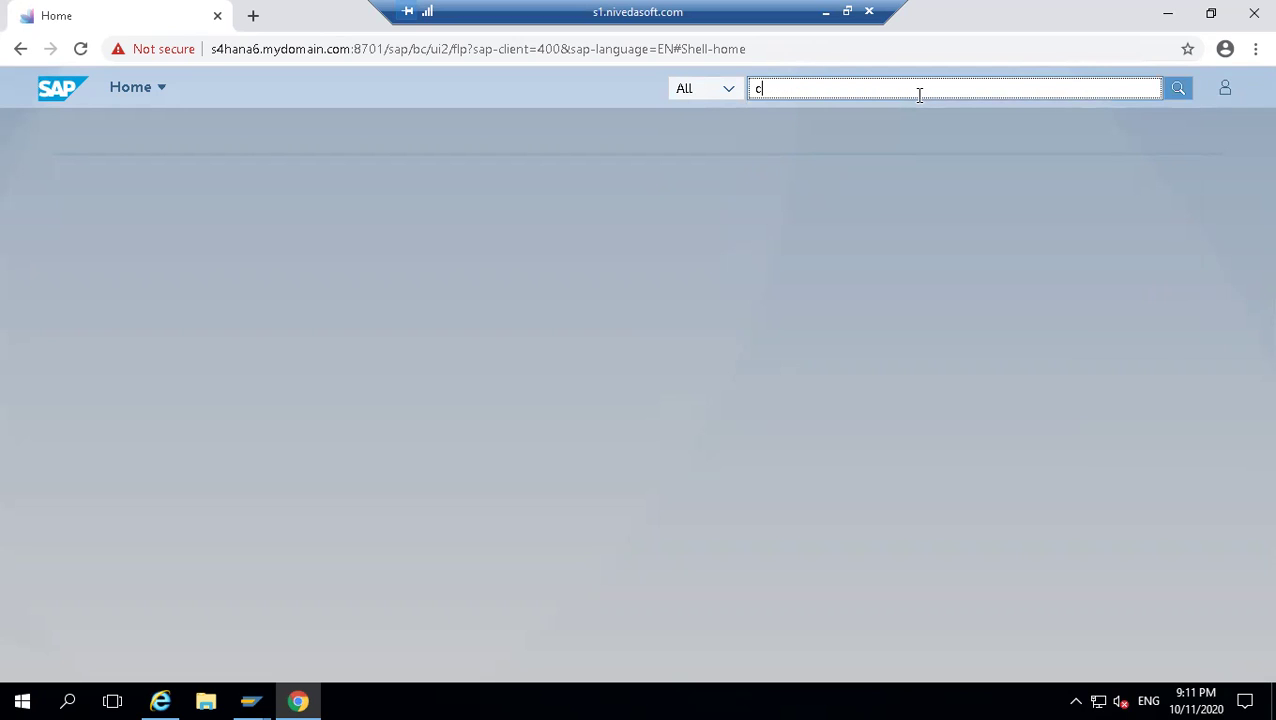
text(reate sales)
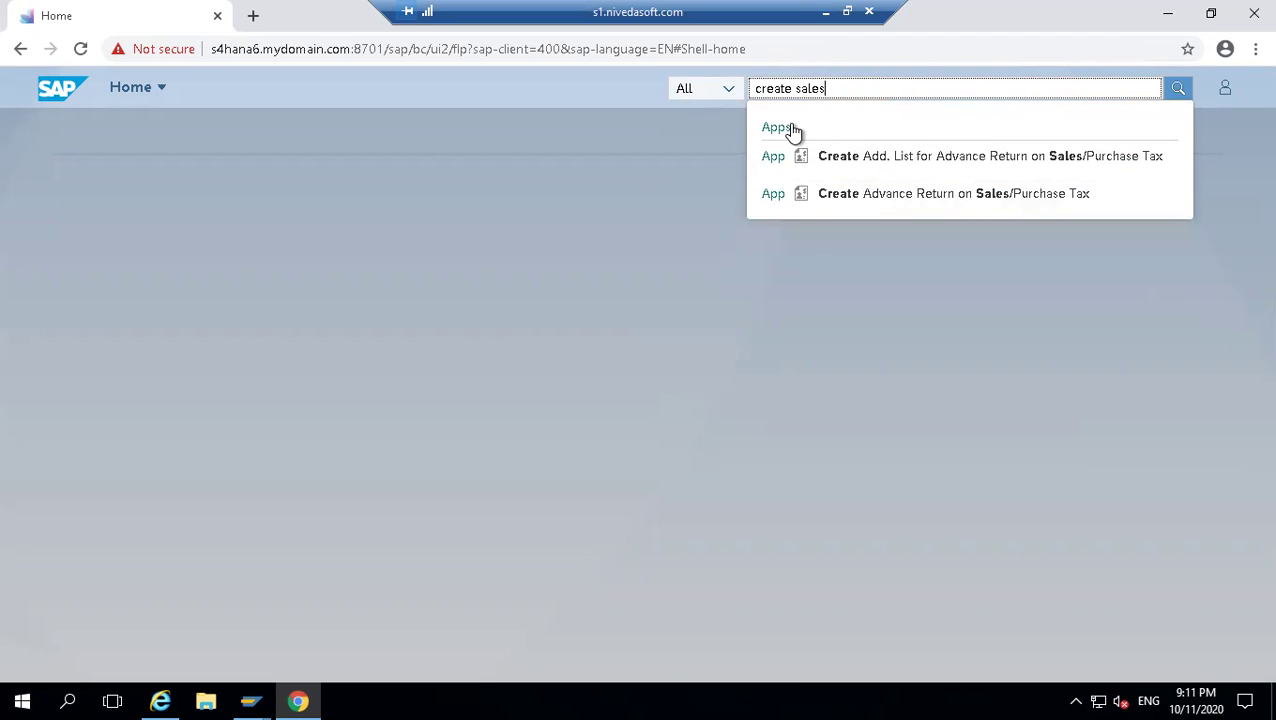
- Restrict the search scope to Apps and run the search for "create sales"
click(689, 95)
click(689, 95)
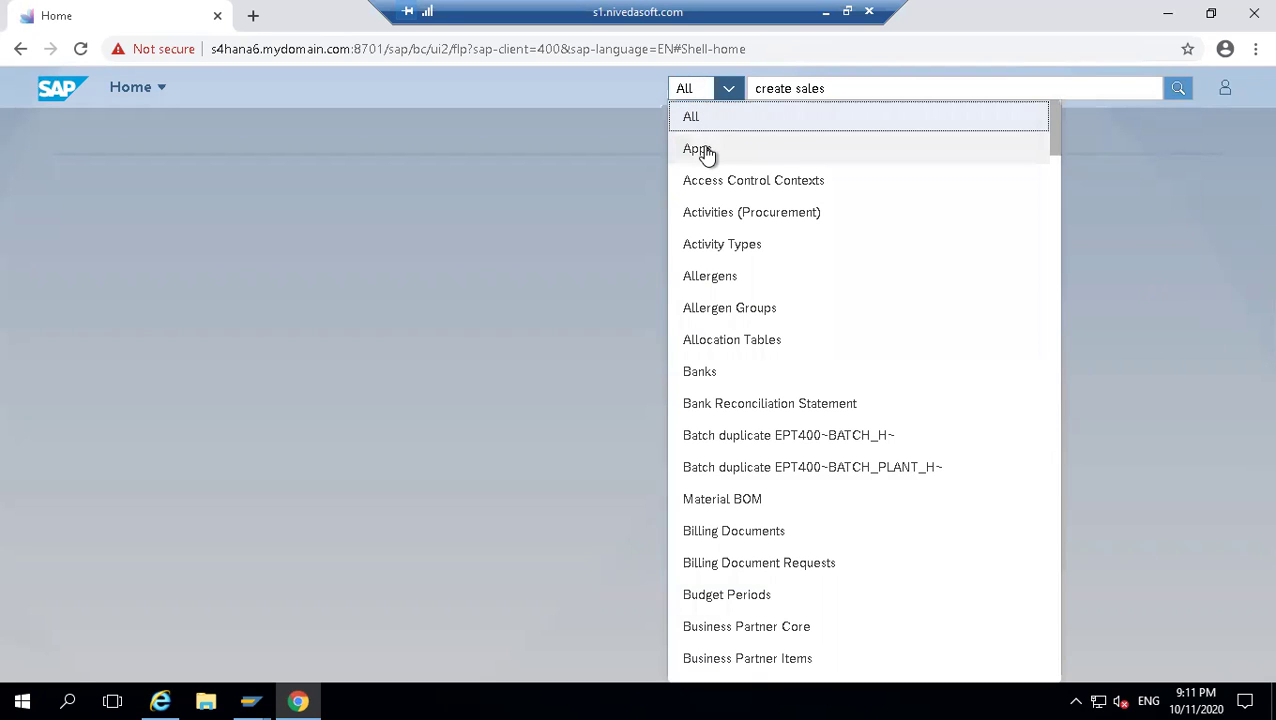
click(703, 150)
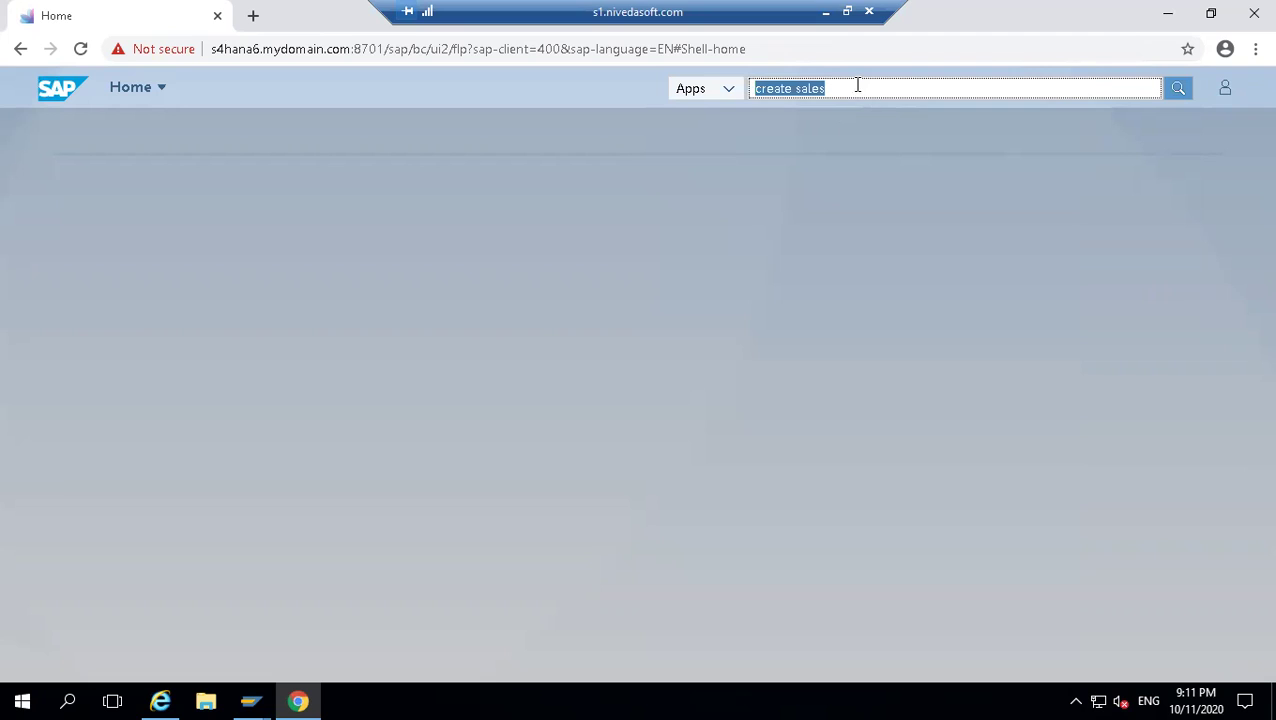
click(856, 84)
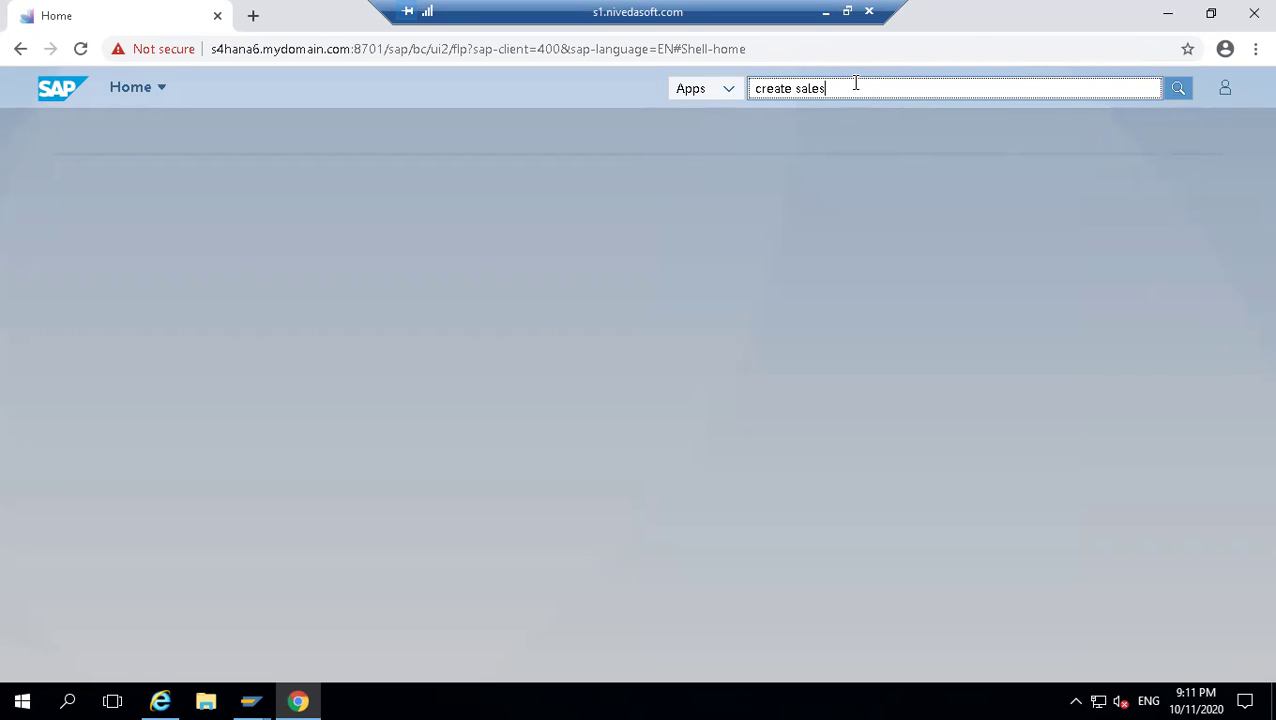
key(Return)
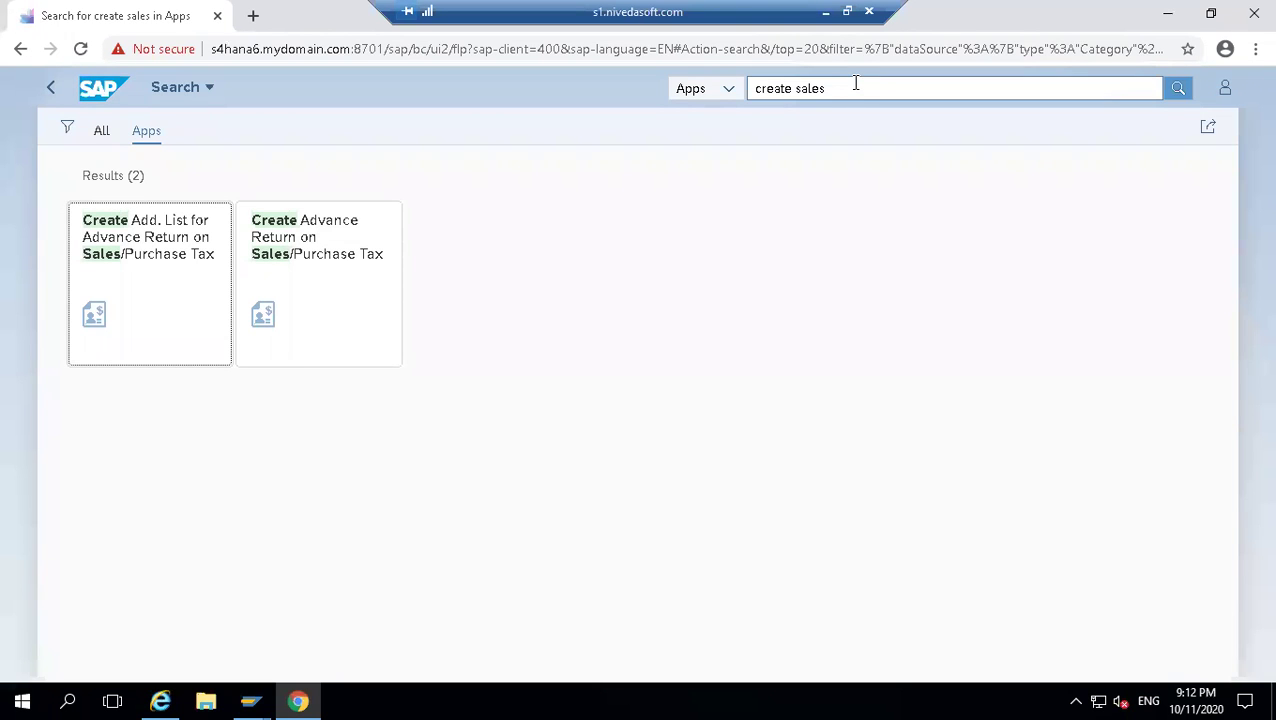
- Search the apps for "360"
click(856, 84)
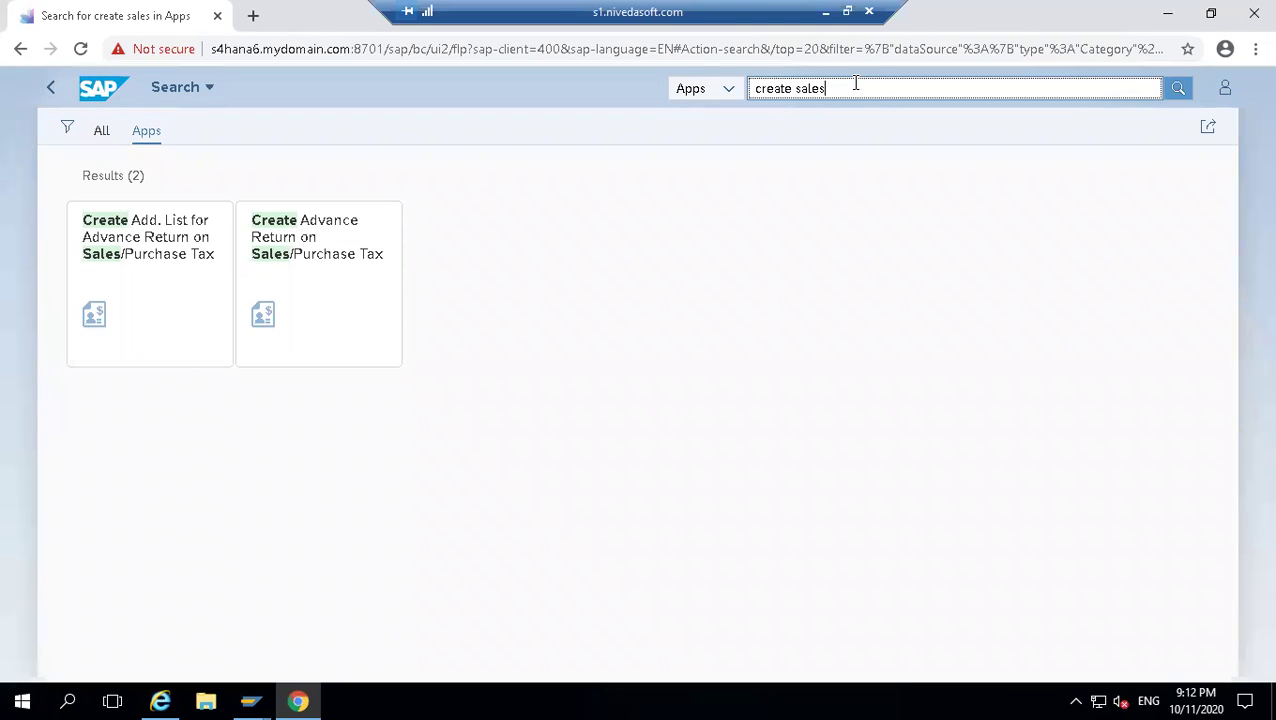
key(BackSpace)
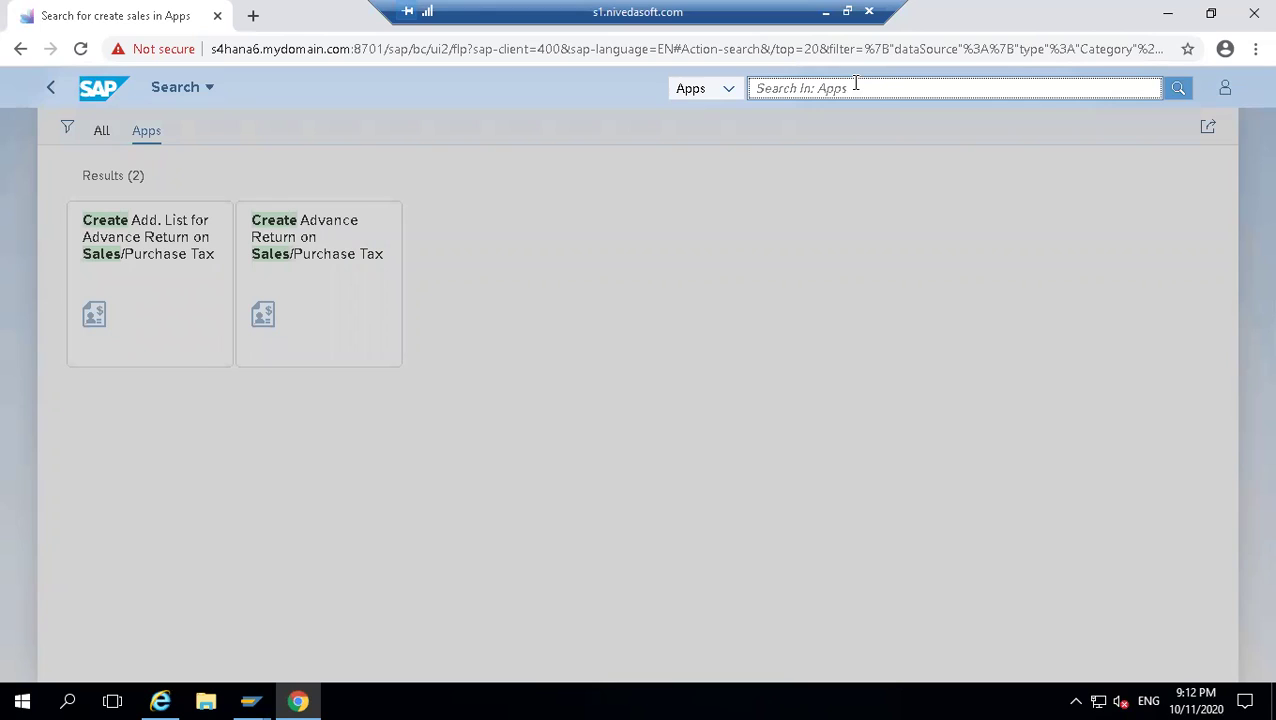
text(360)
click(1177, 90)
click(1177, 90)
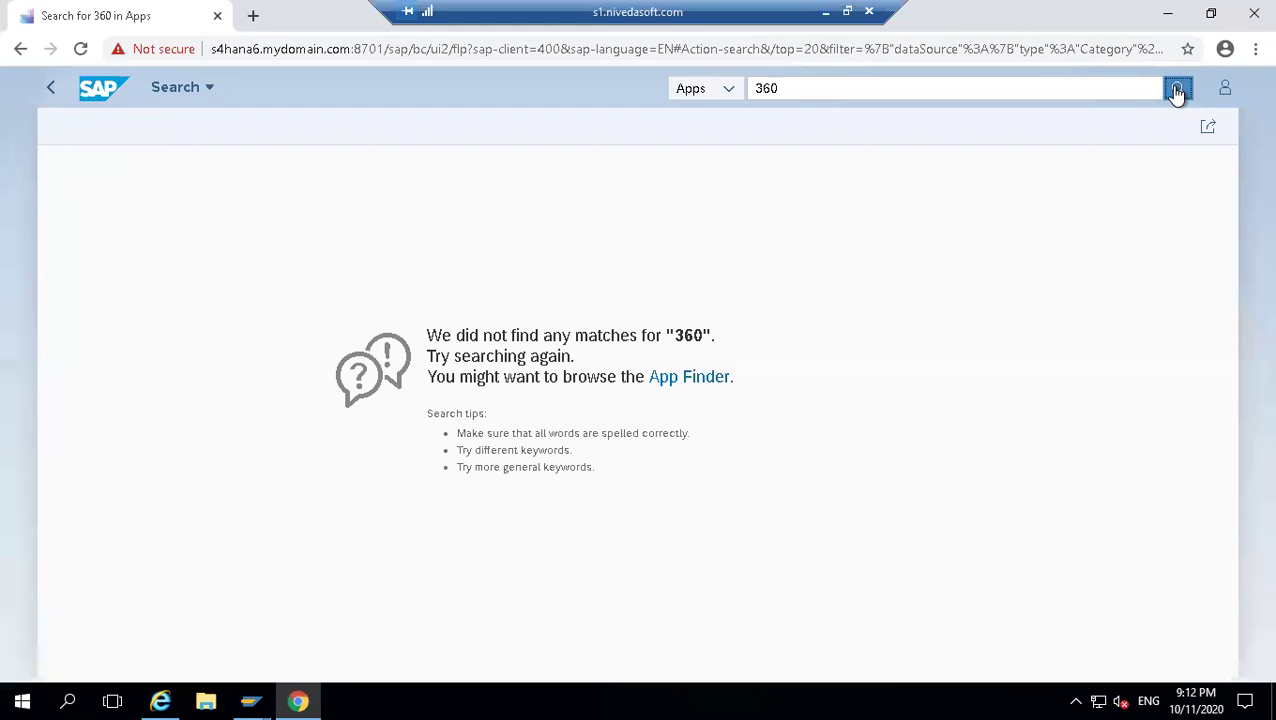
- Search the apps for "create sales orde" and select the search text for replacement
click(1013, 92)
key(ctrl+a)
key(BackSpace)
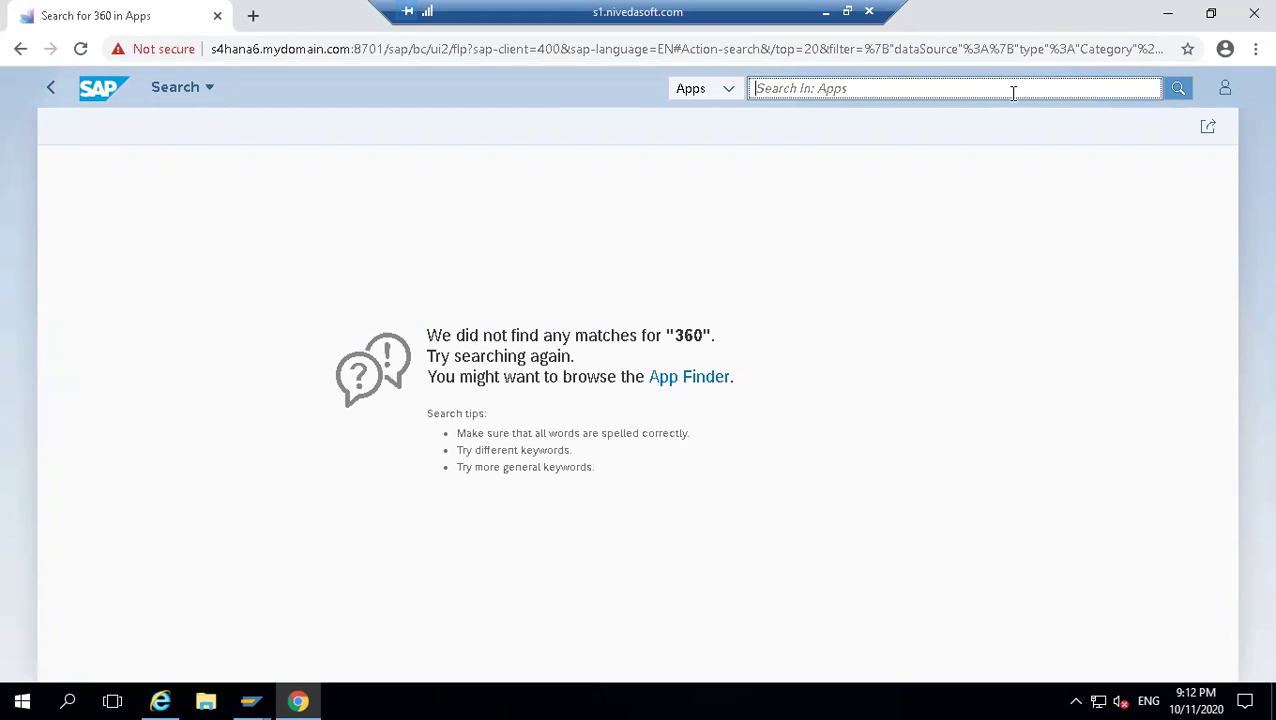
text(create sales order)
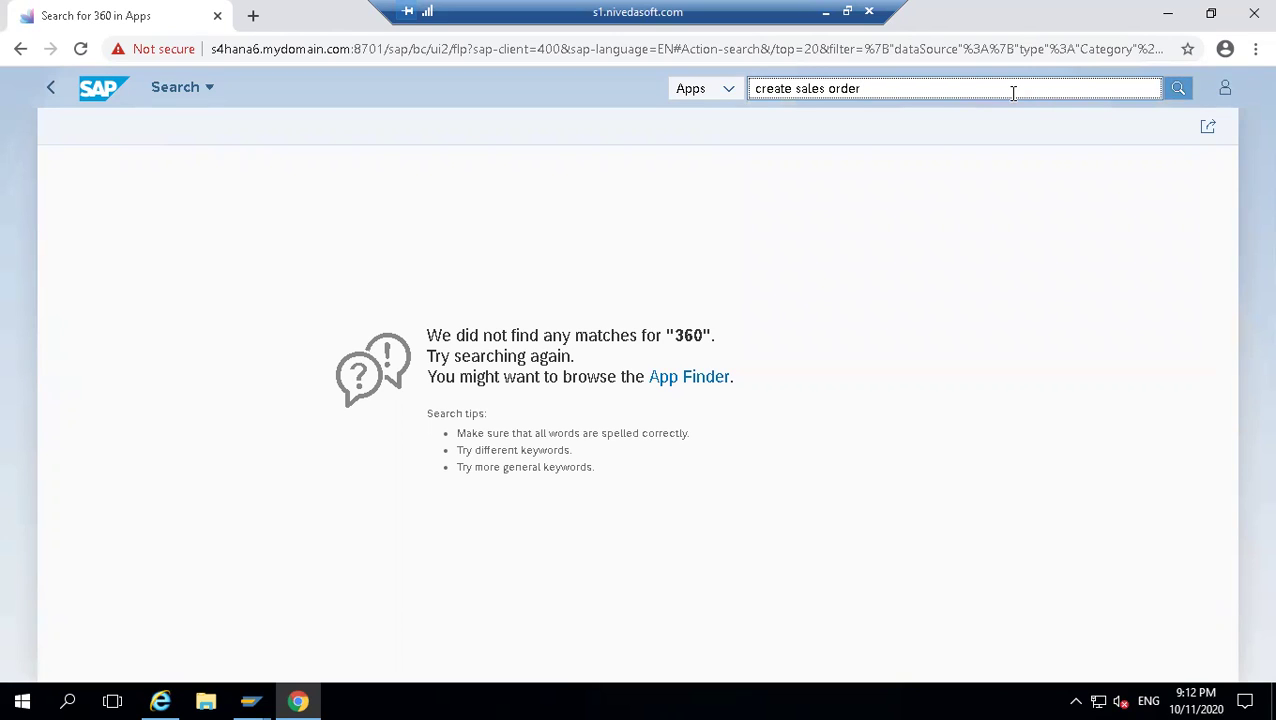
key(BackSpace)
key(Return)
key(ctrl+a)
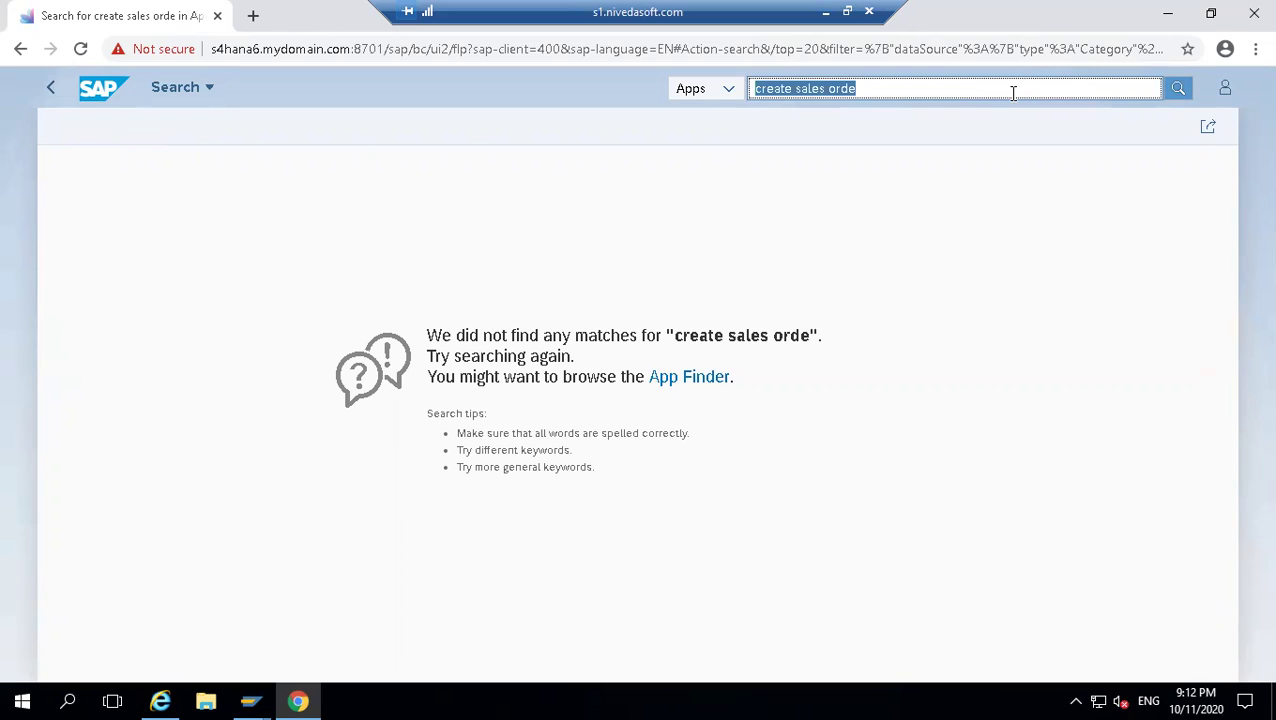
- Change the search scope from Apps to Sales Orders
click(731, 92)
click(731, 92)
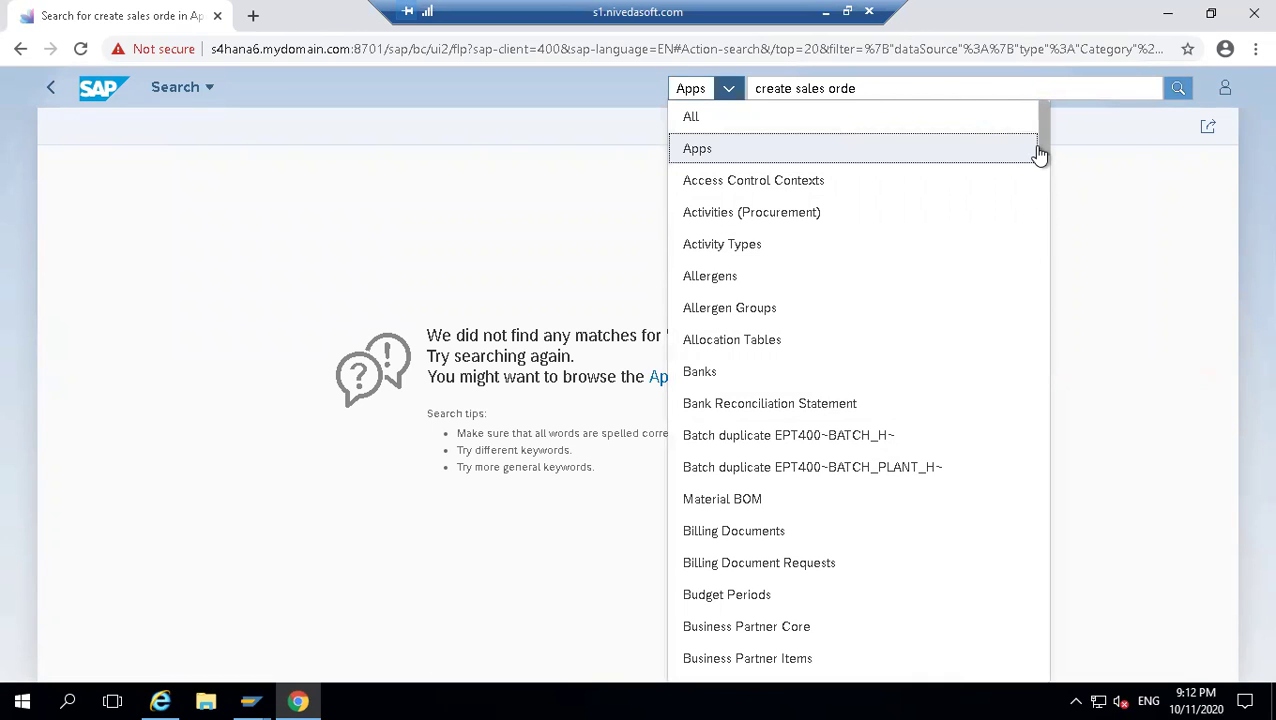
drag(1041, 148, 1039, 626)
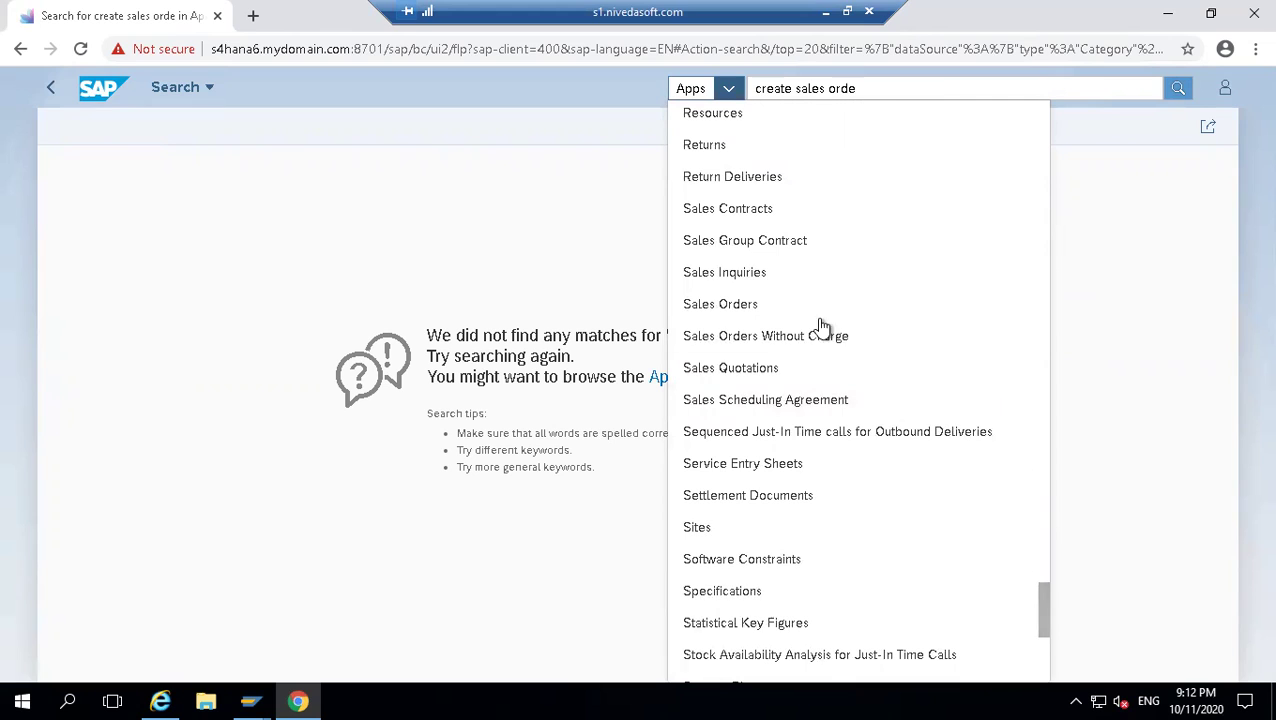
click(758, 316)
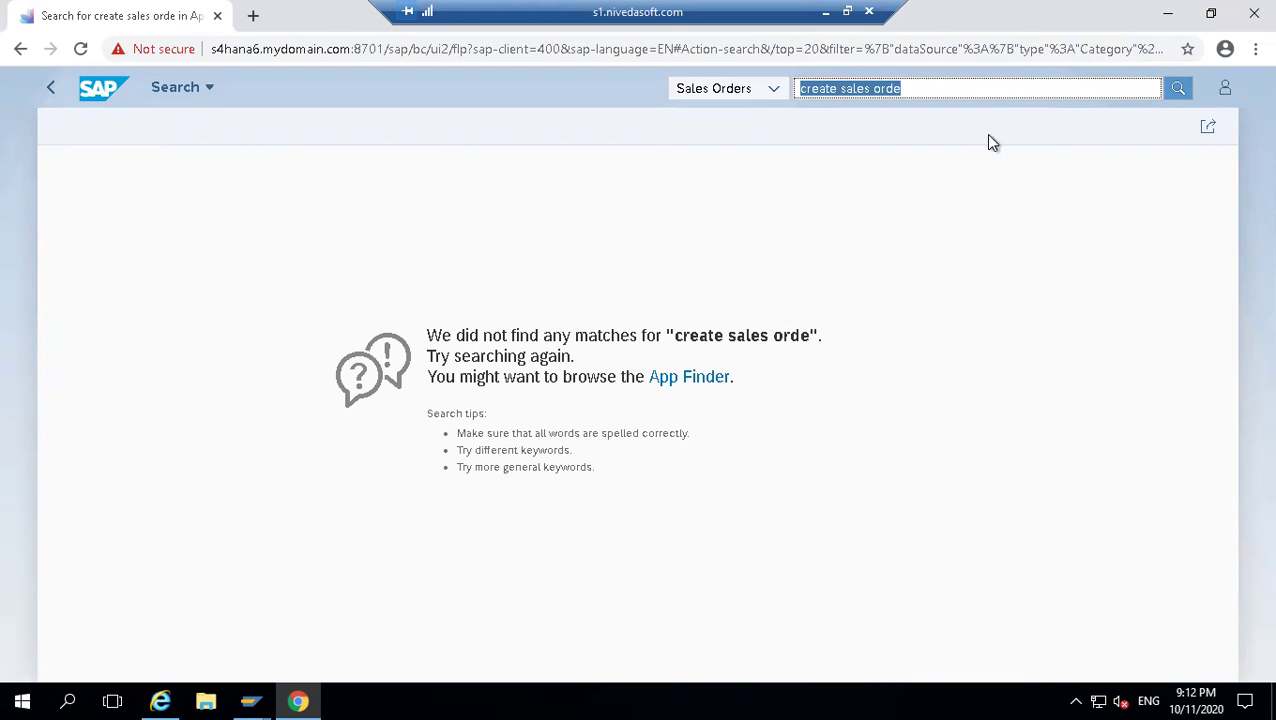
- Clear the search text to list all sales orders, and show the additional related apps for Standard Order 1
click(927, 81)
key(BackSpace)
key(BackSpace)
key(BackSpace)
key(BackSpace)
key(BackSpace)
key(BackSpace)
key(BackSpace)
key(BackSpace)
key(BackSpace)
key(BackSpace)
key(BackSpace)
key(BackSpace)
key(BackSpace)
key(BackSpace)
key(BackSpace)
key(BackSpace)
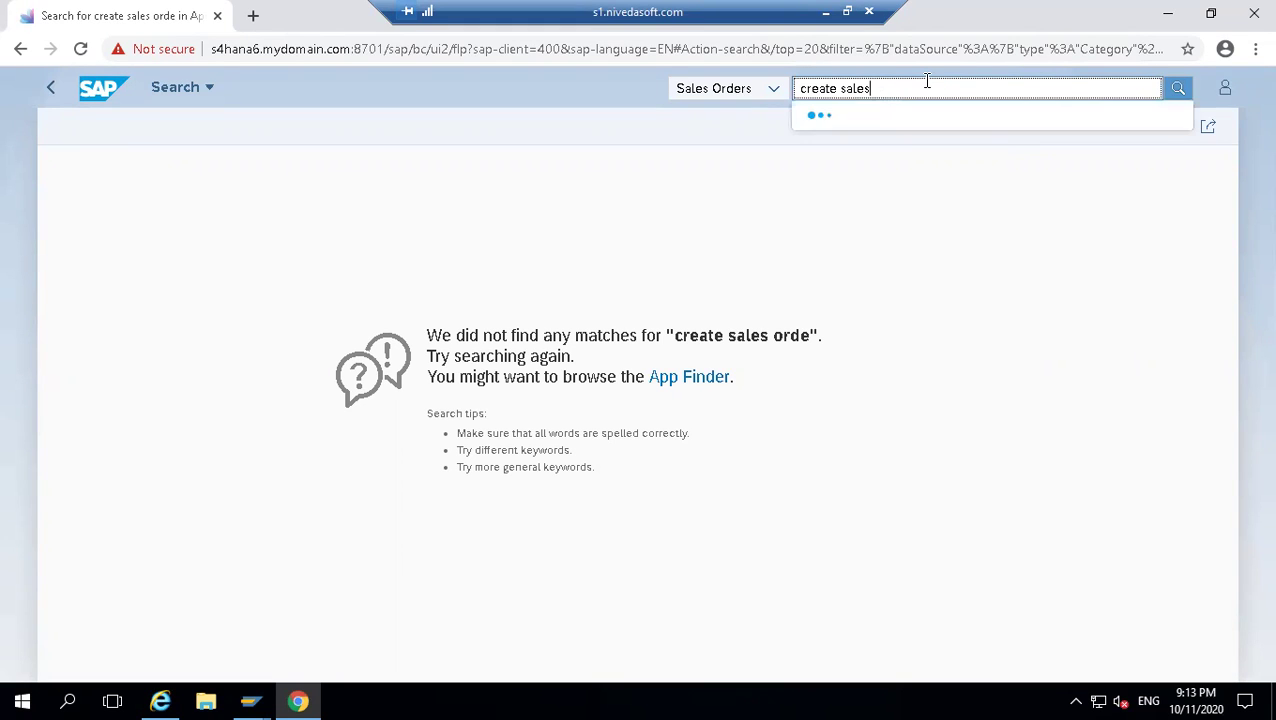
key(Return)
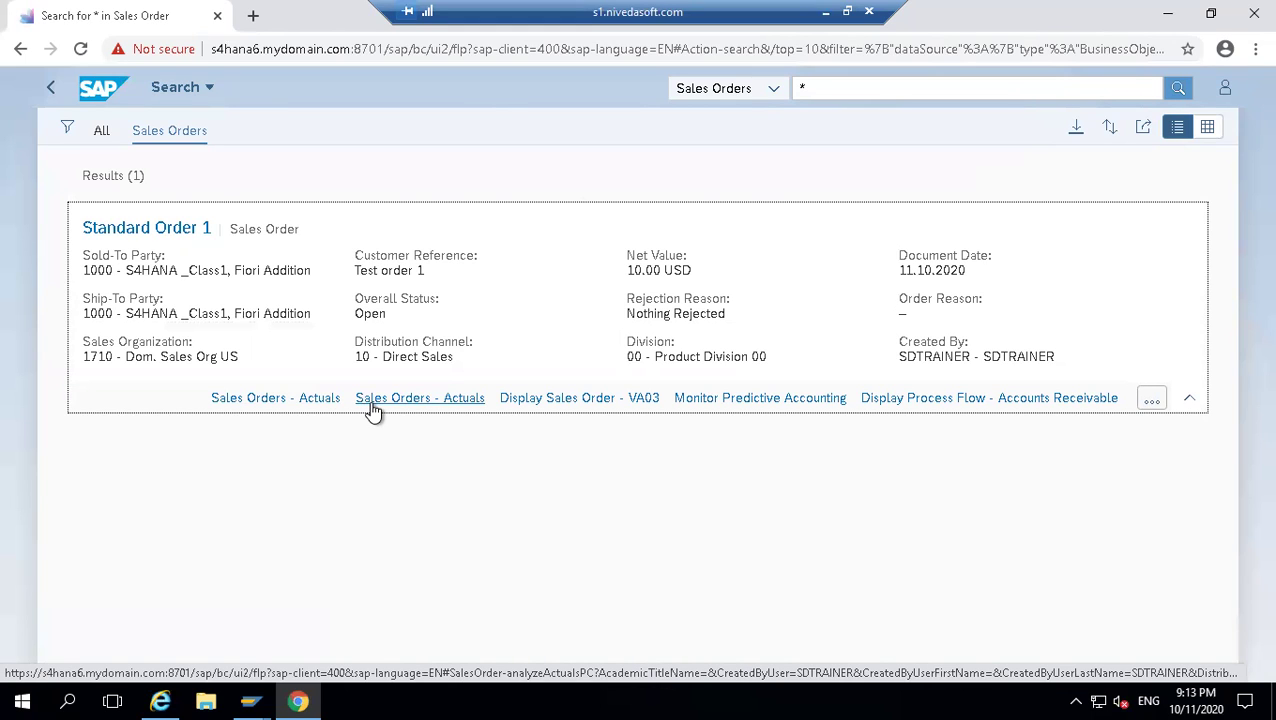
click(187, 146)
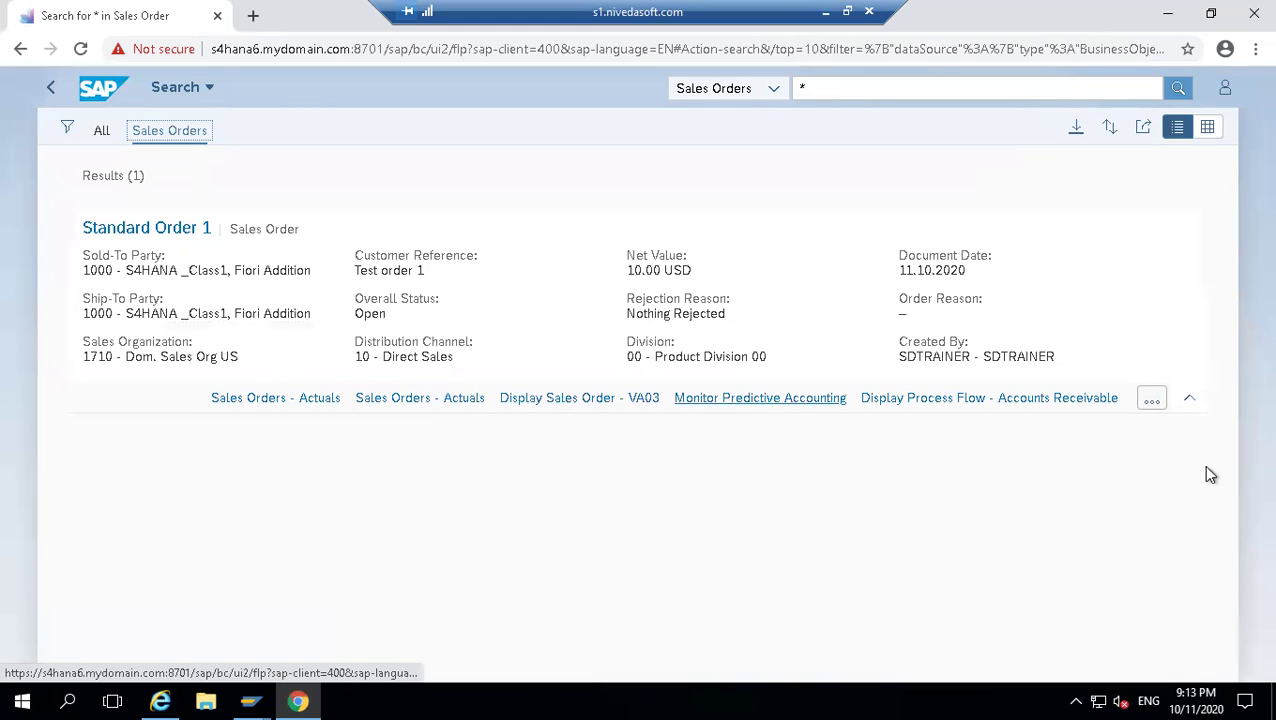
click(1155, 402)
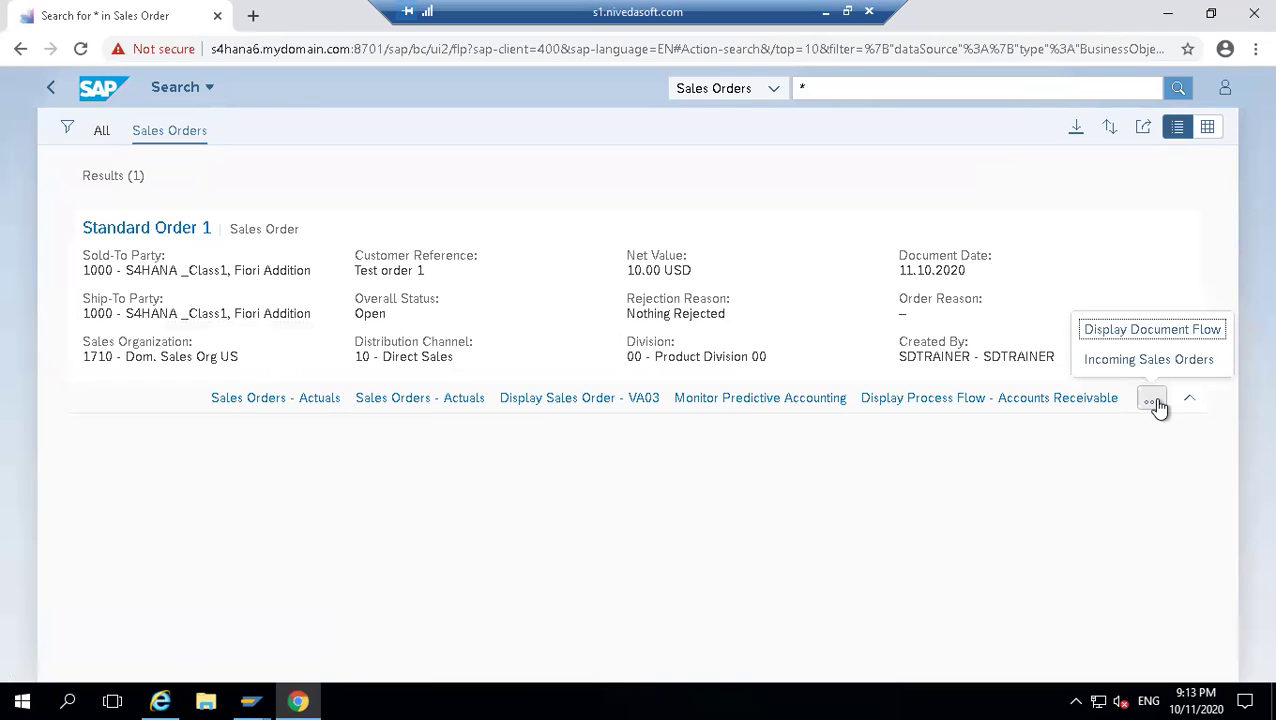
- Search within Sales Orders for "VA01" and for "Sales"
click(913, 91)
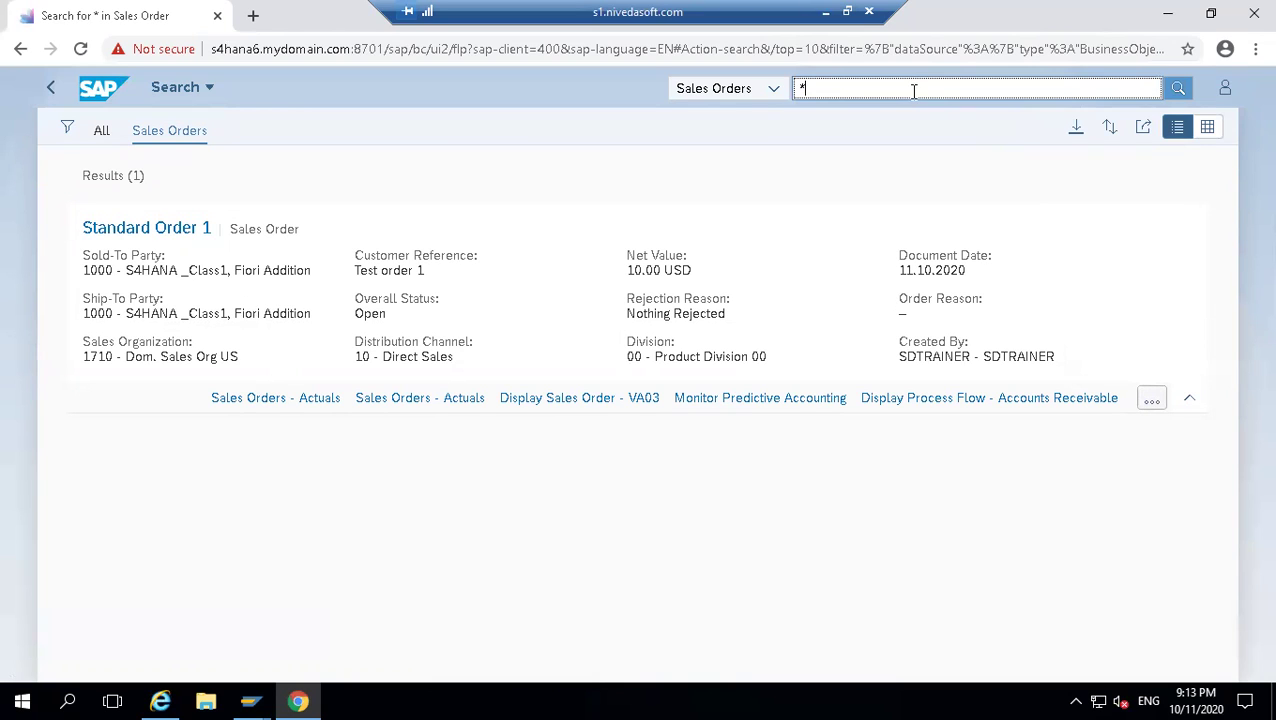
text(VA01)
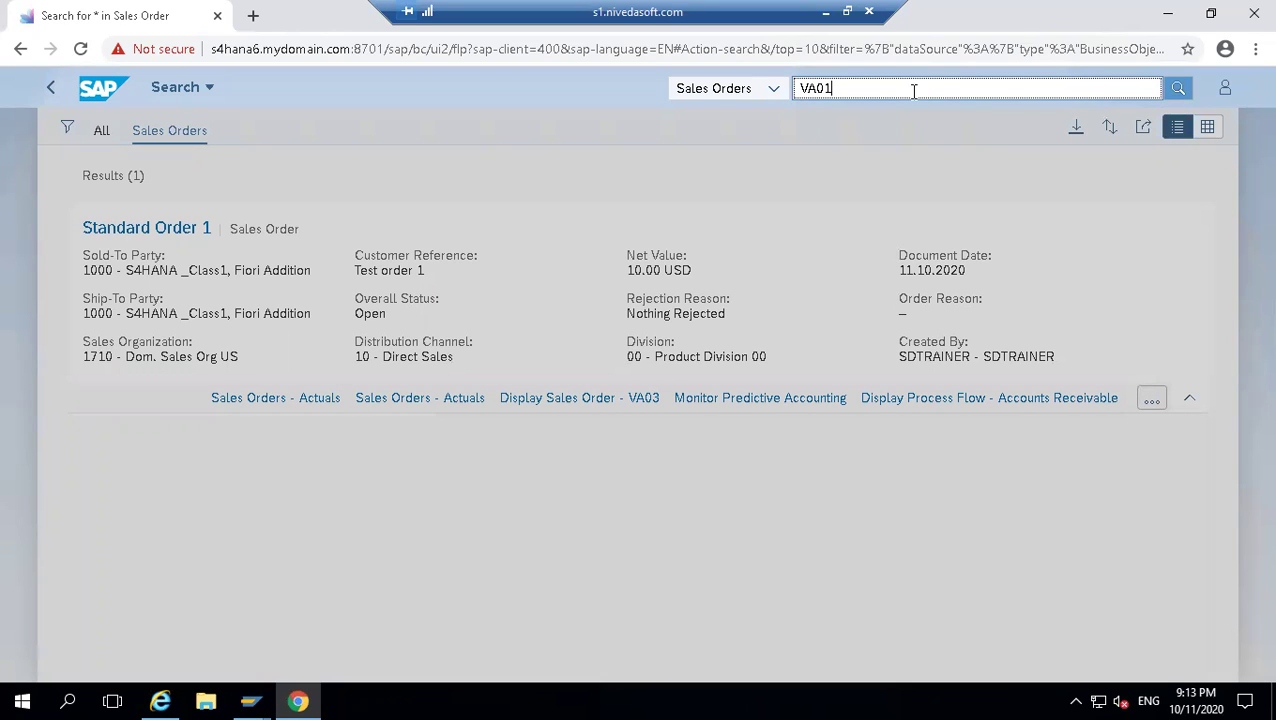
key(Return)
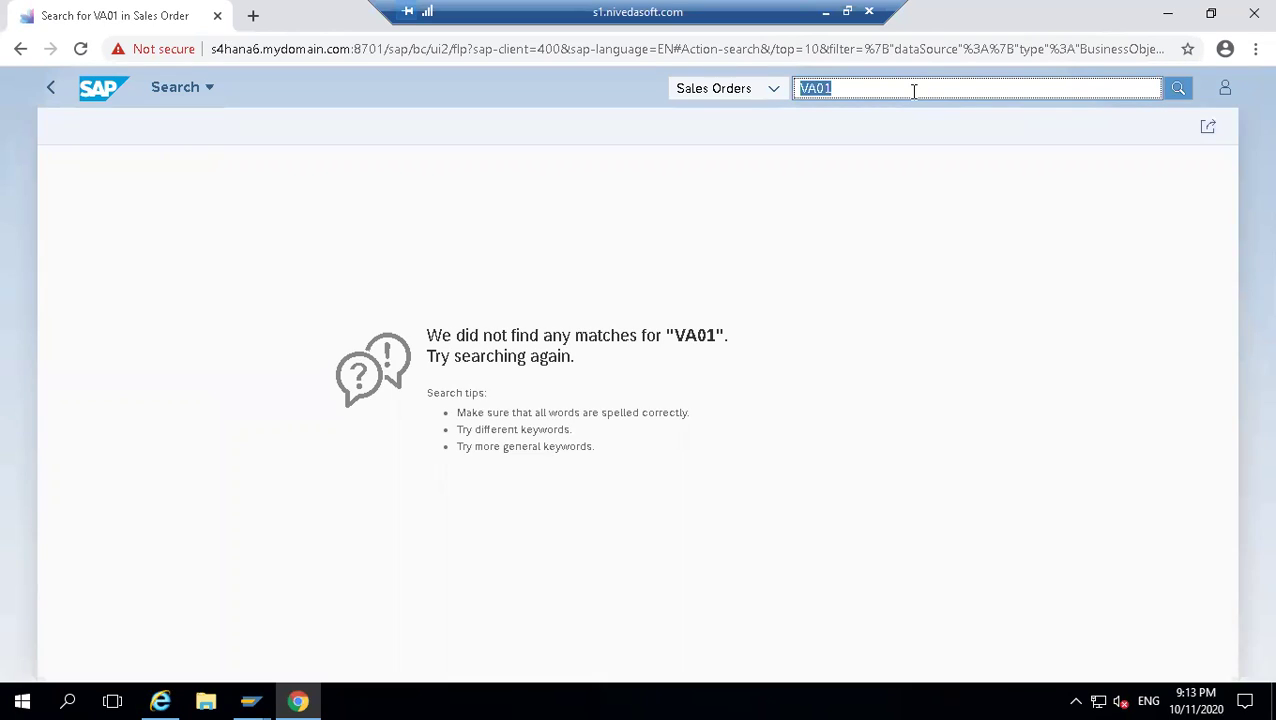
text(Sales)
key(Return)
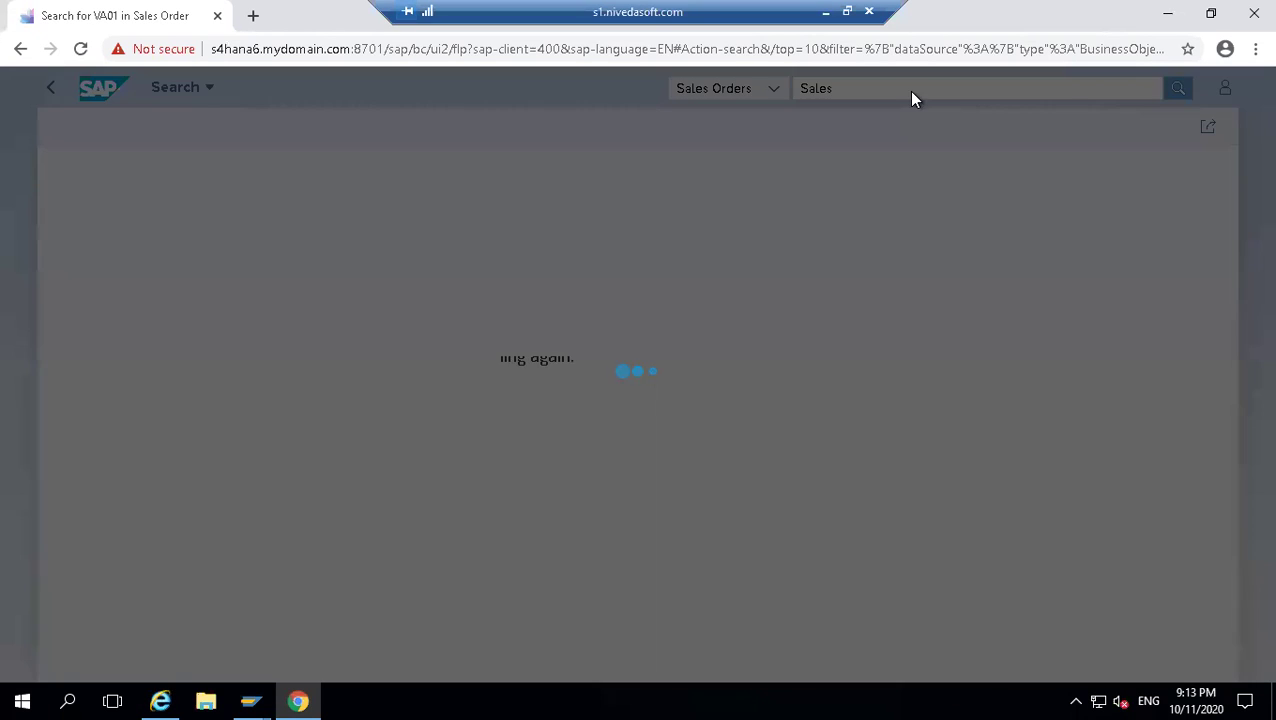
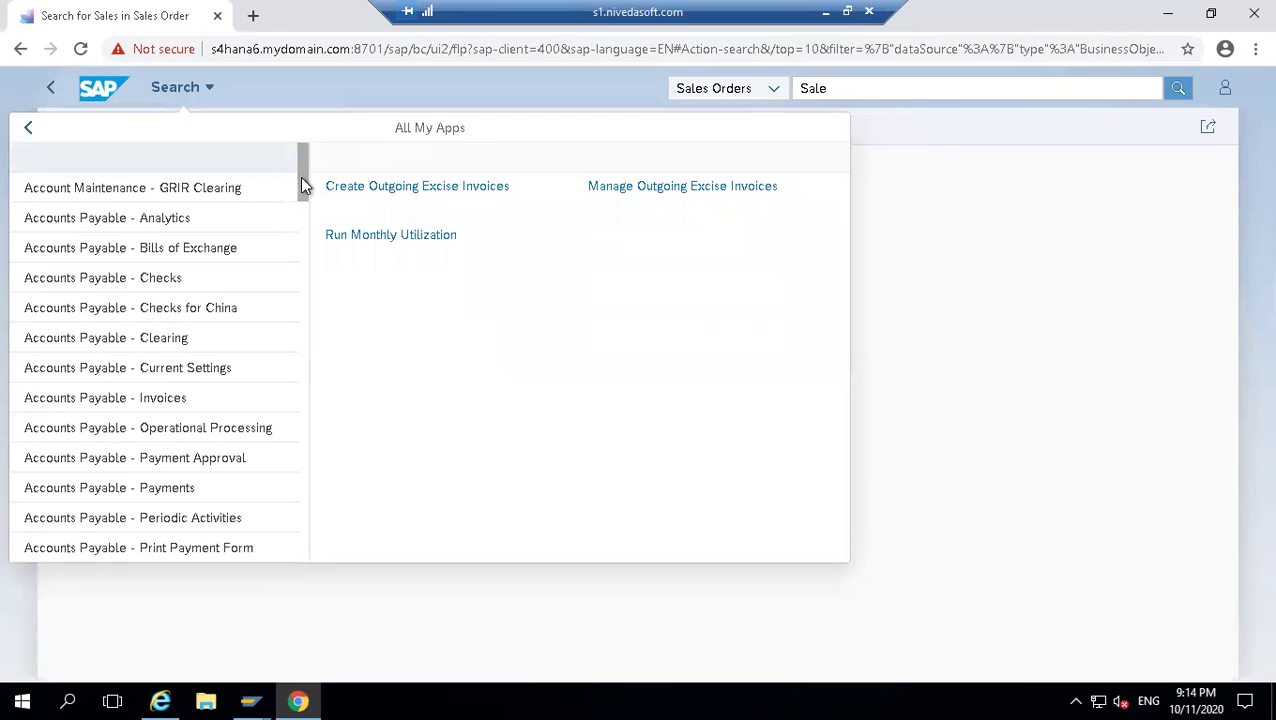
- Return to the launchpad home page and search for "sales (us)" in All
click(180, 88)
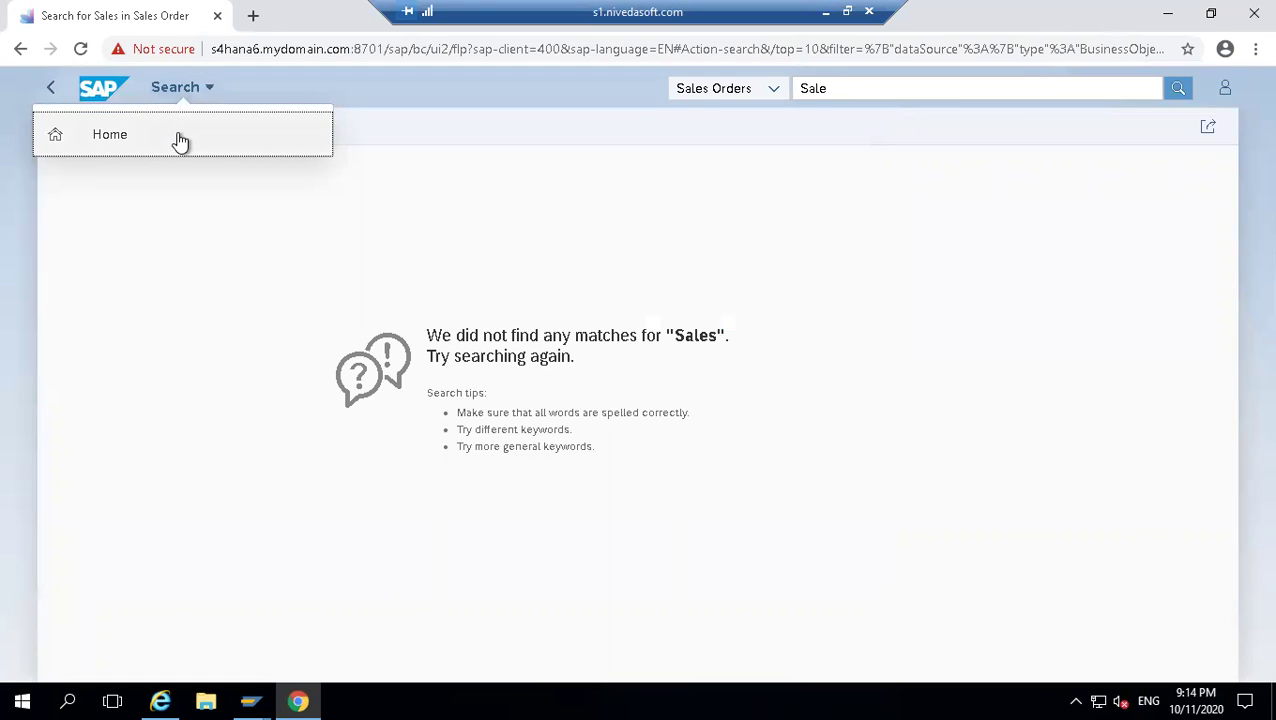
click(177, 137)
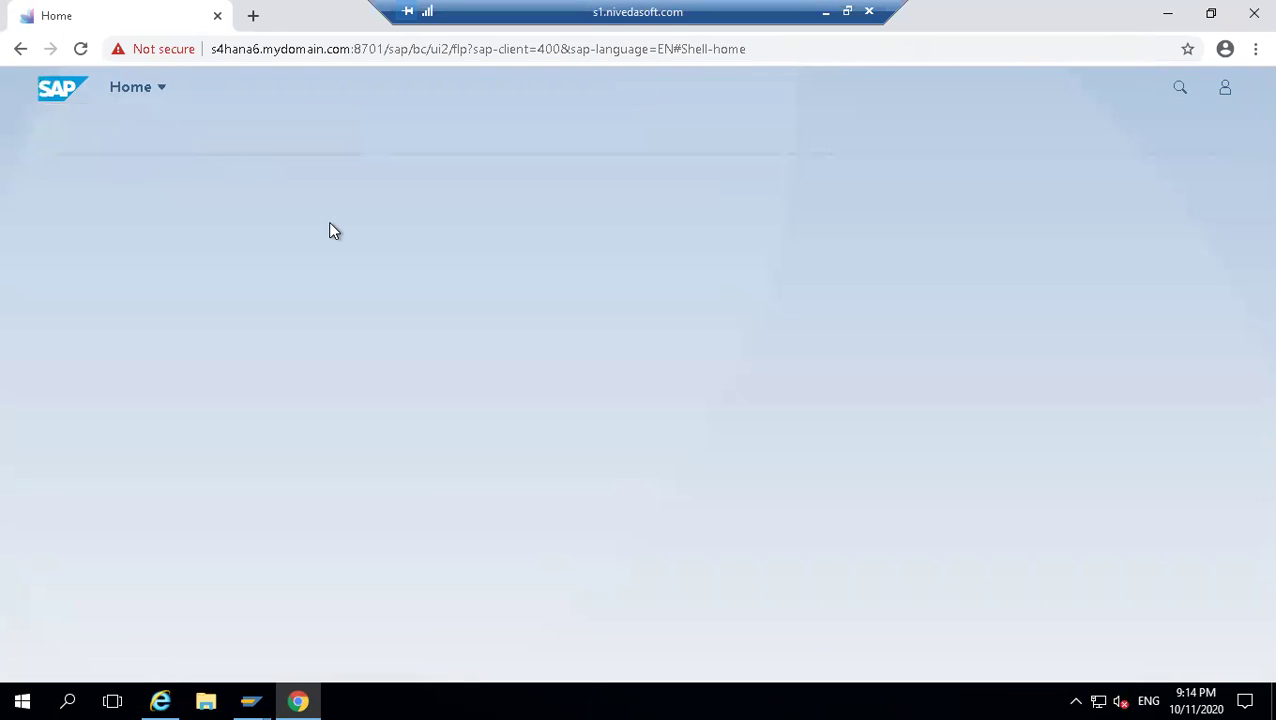
click(1180, 88)
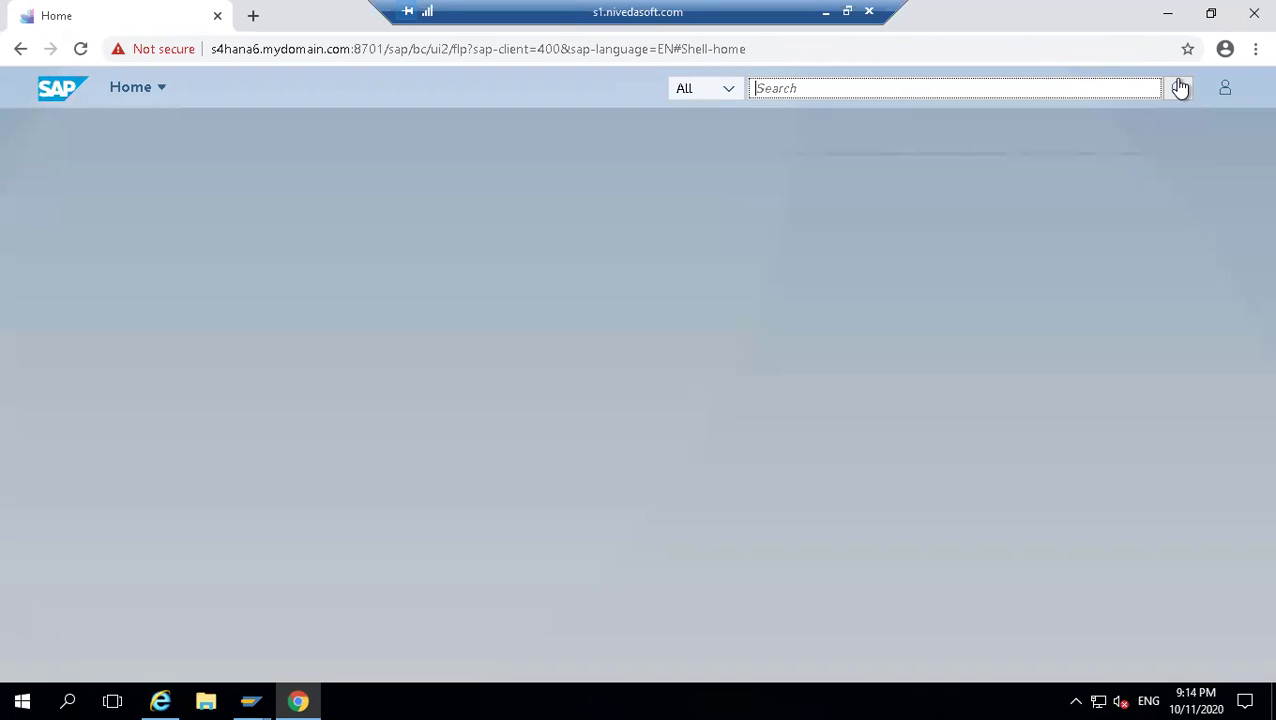
text(sa)
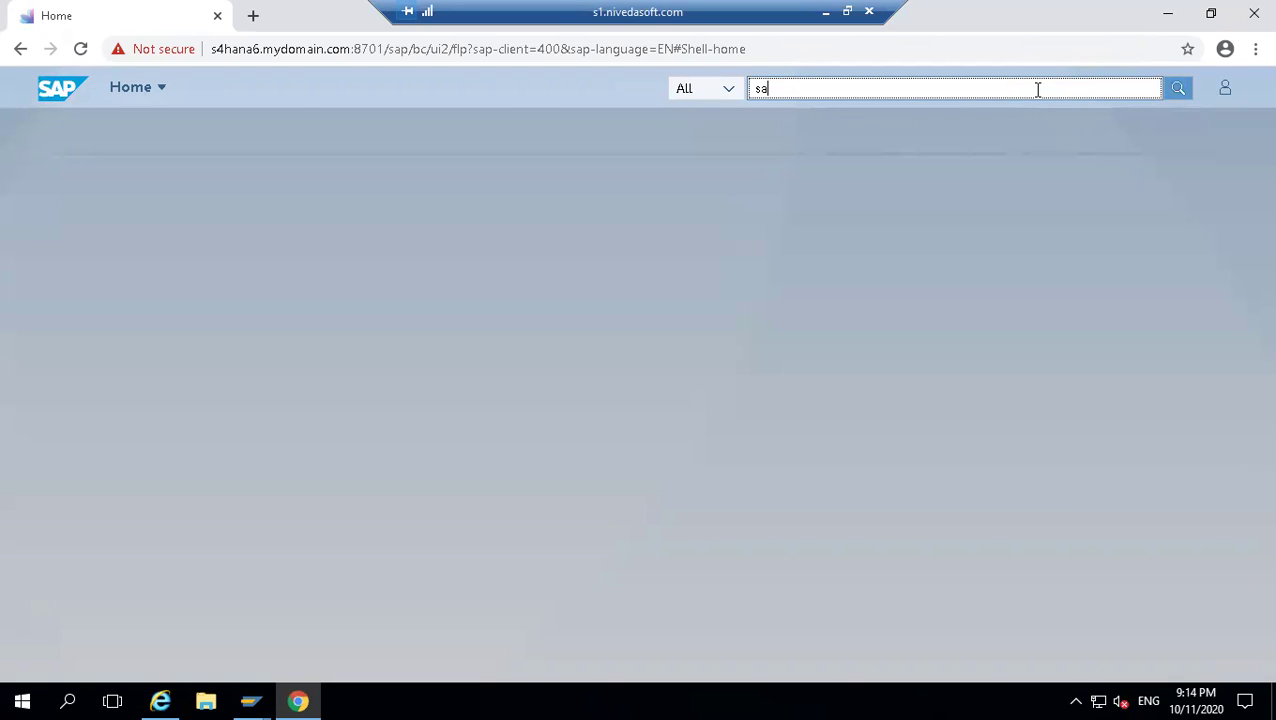
text(les)
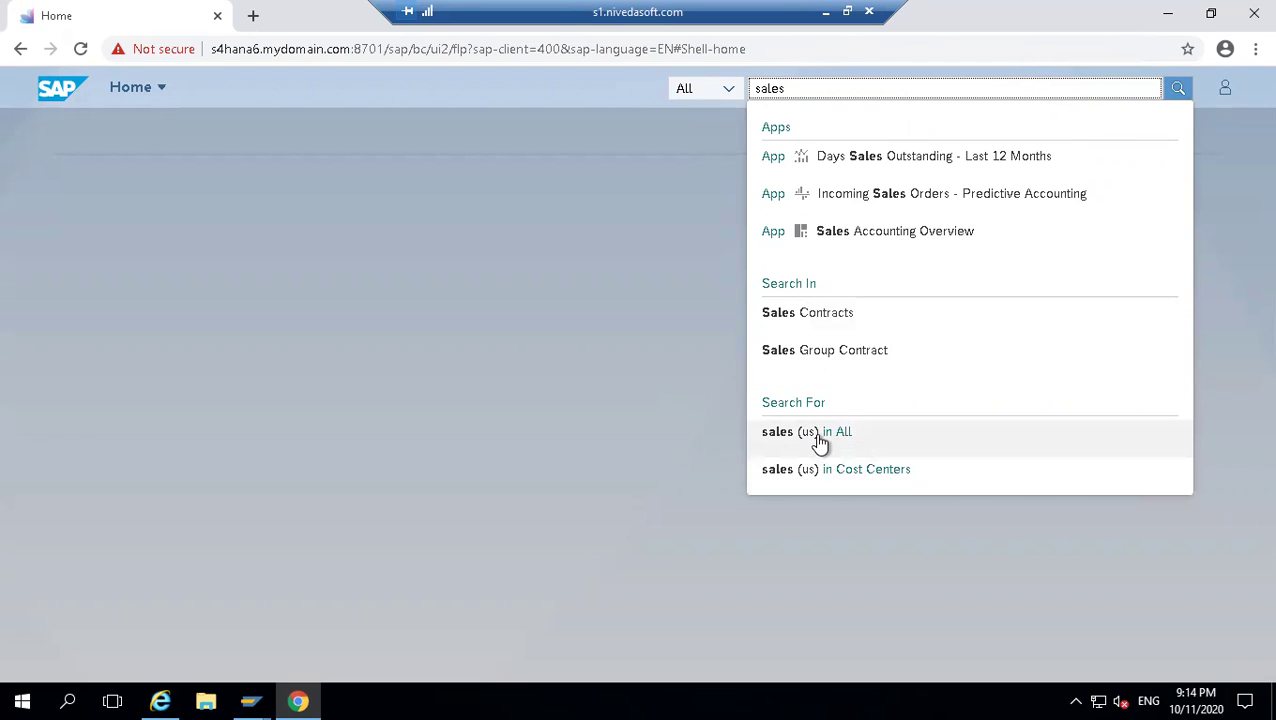
click(818, 436)
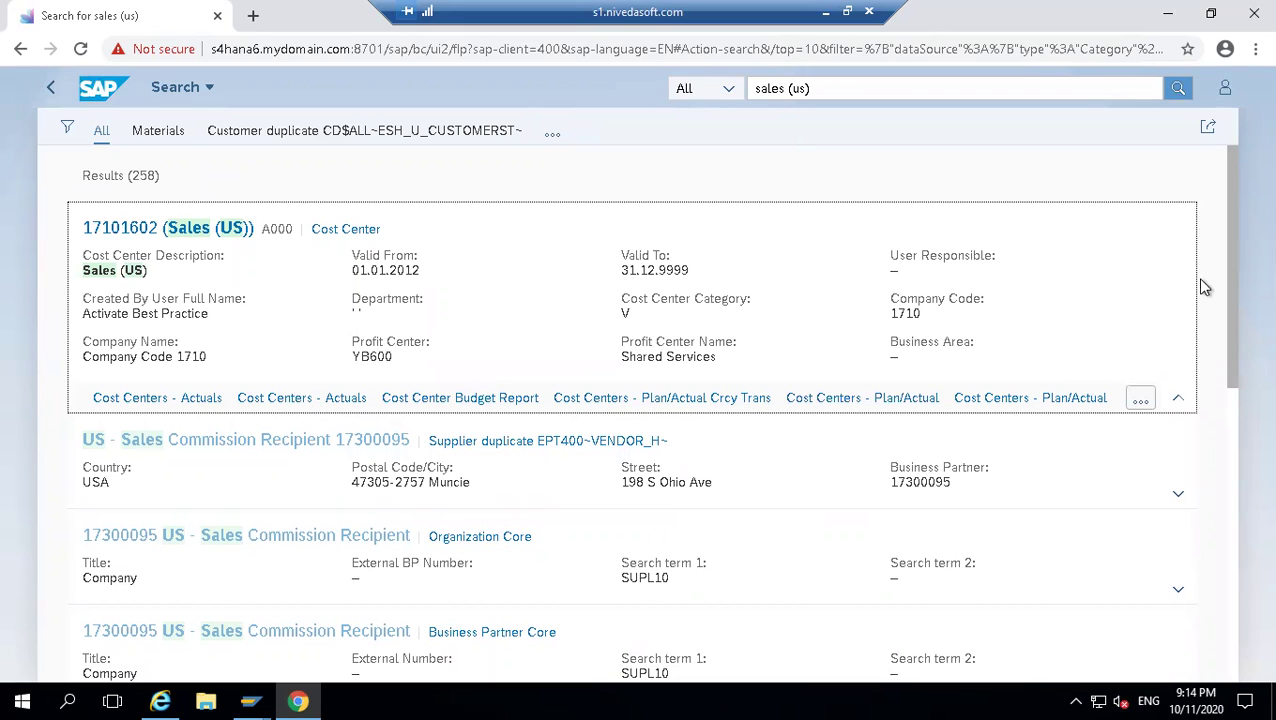
- Replace the search text with "VA03" and run the search in All
click(900, 88)
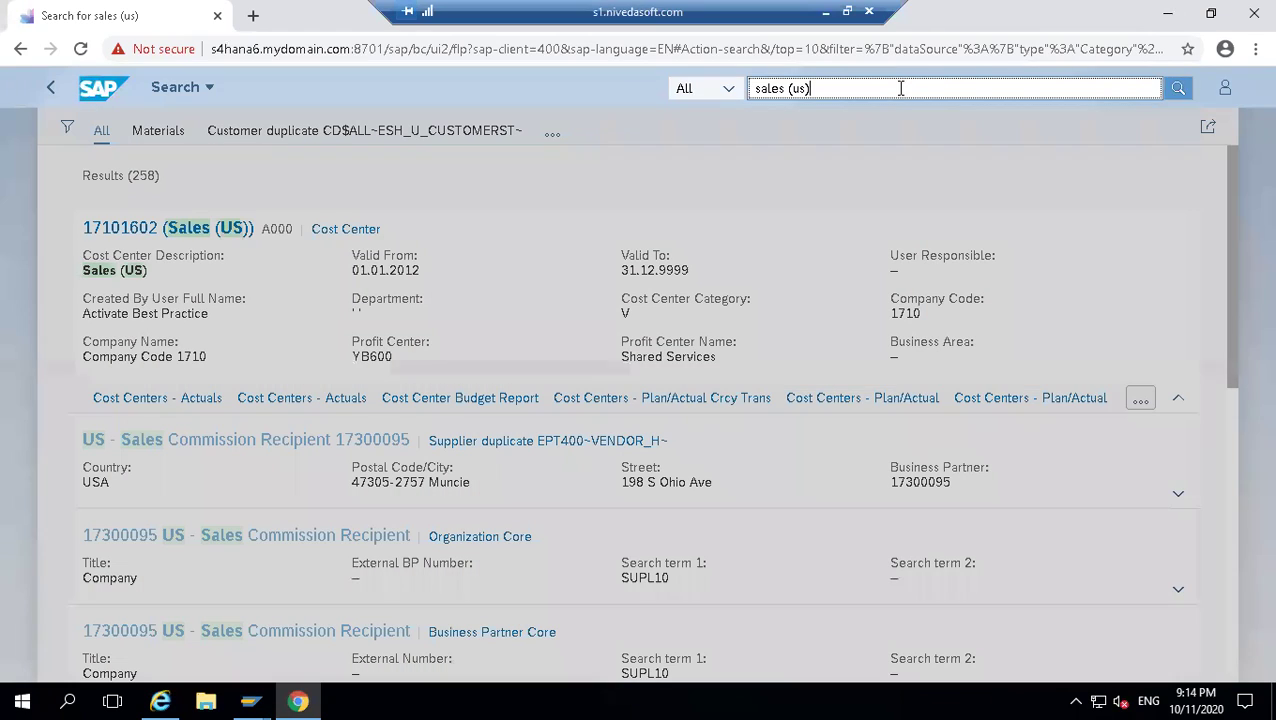
key(ctrl+a)
key(BackSpace)
text(VA03)
key(Return)
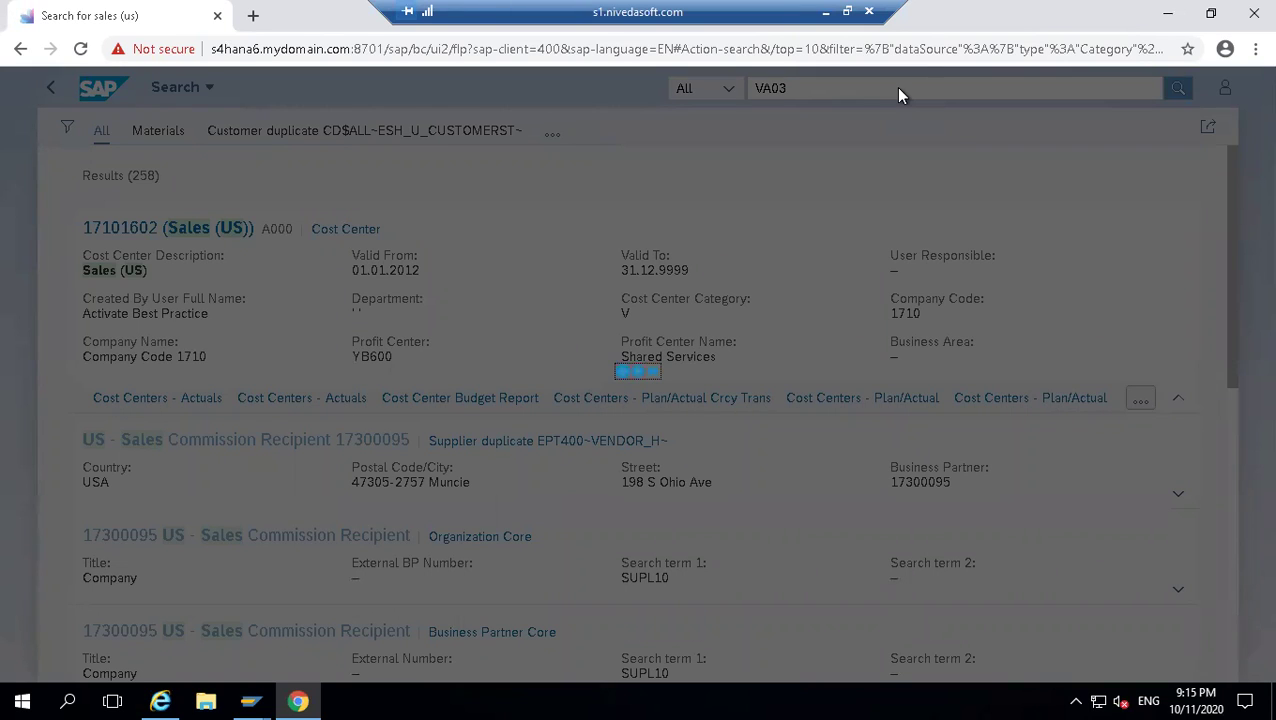
- Look up the app suggestions for "display sales orders" and for "display sales order"
key(BackSpace)
key(BackSpace)
key(BackSpace)
key(BackSpace)
text(dis)
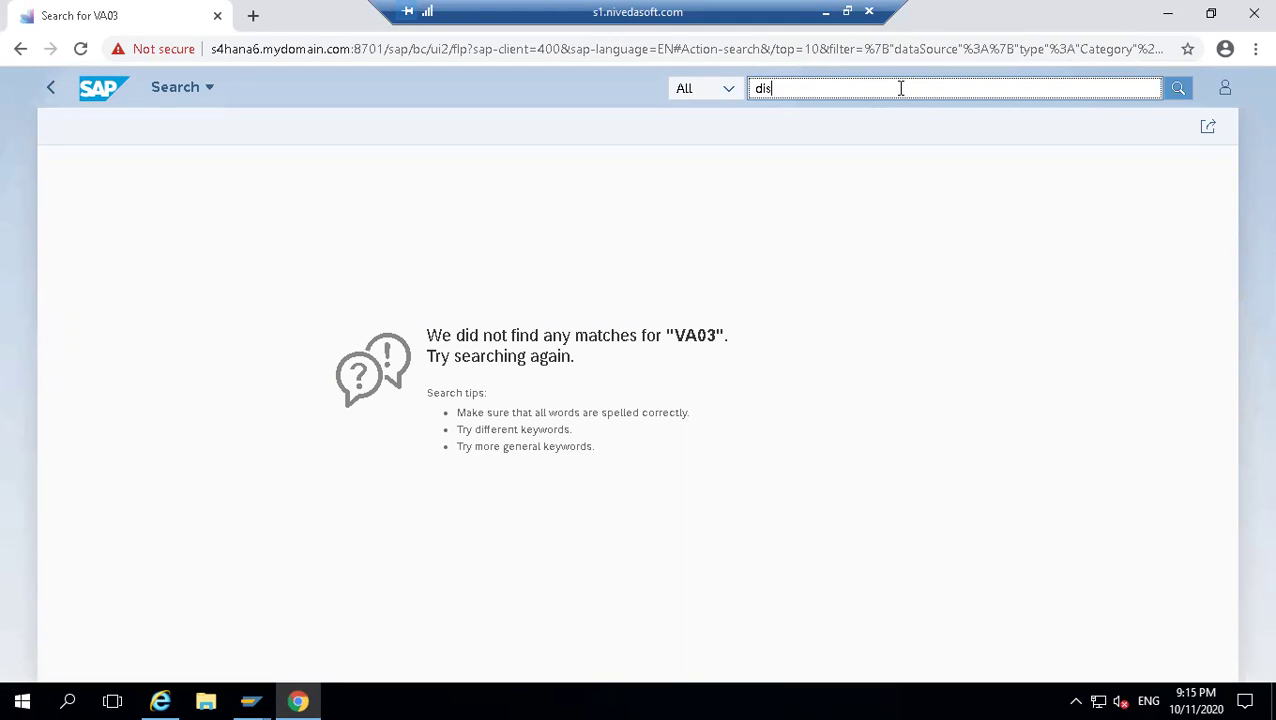
text(play sa)
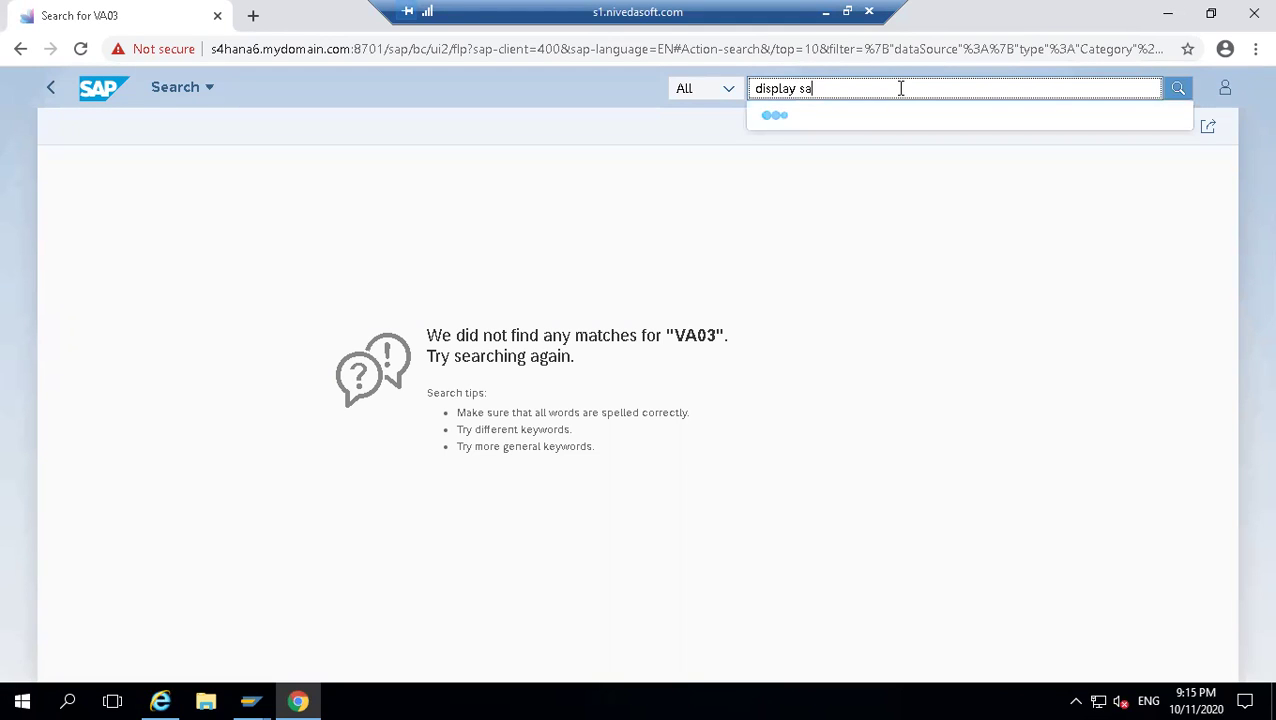
text(les)
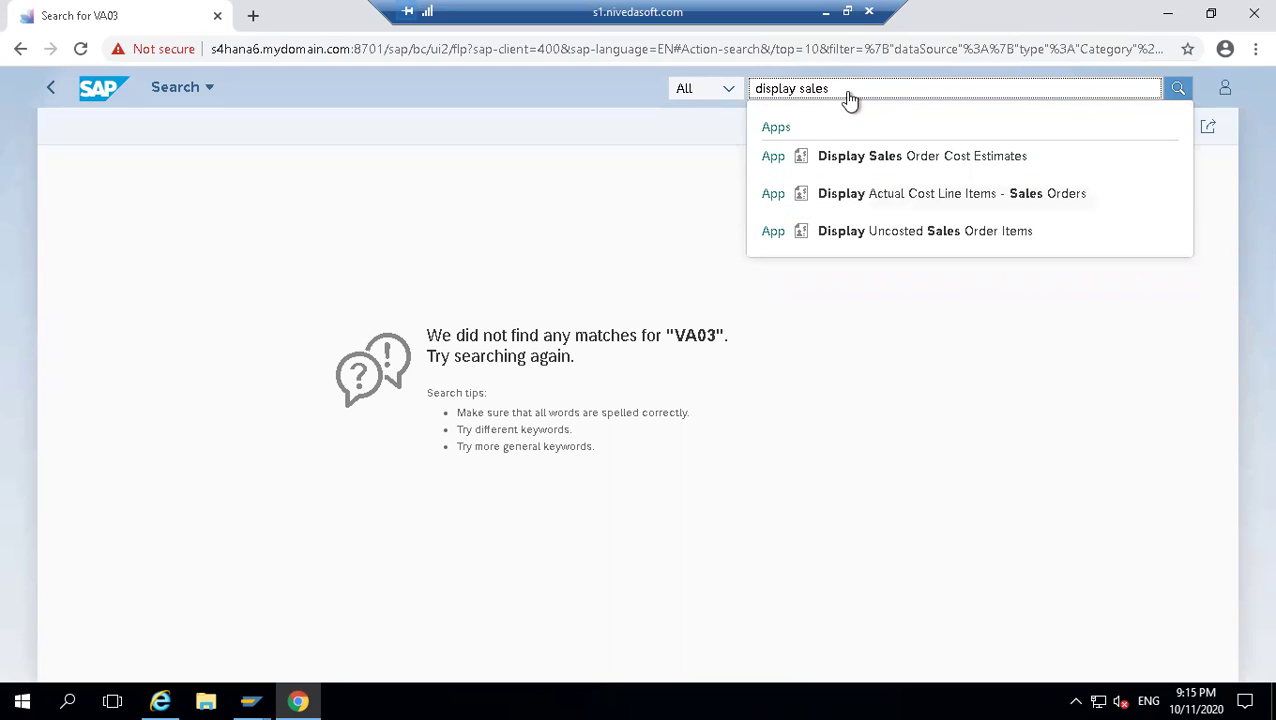
text(rders)
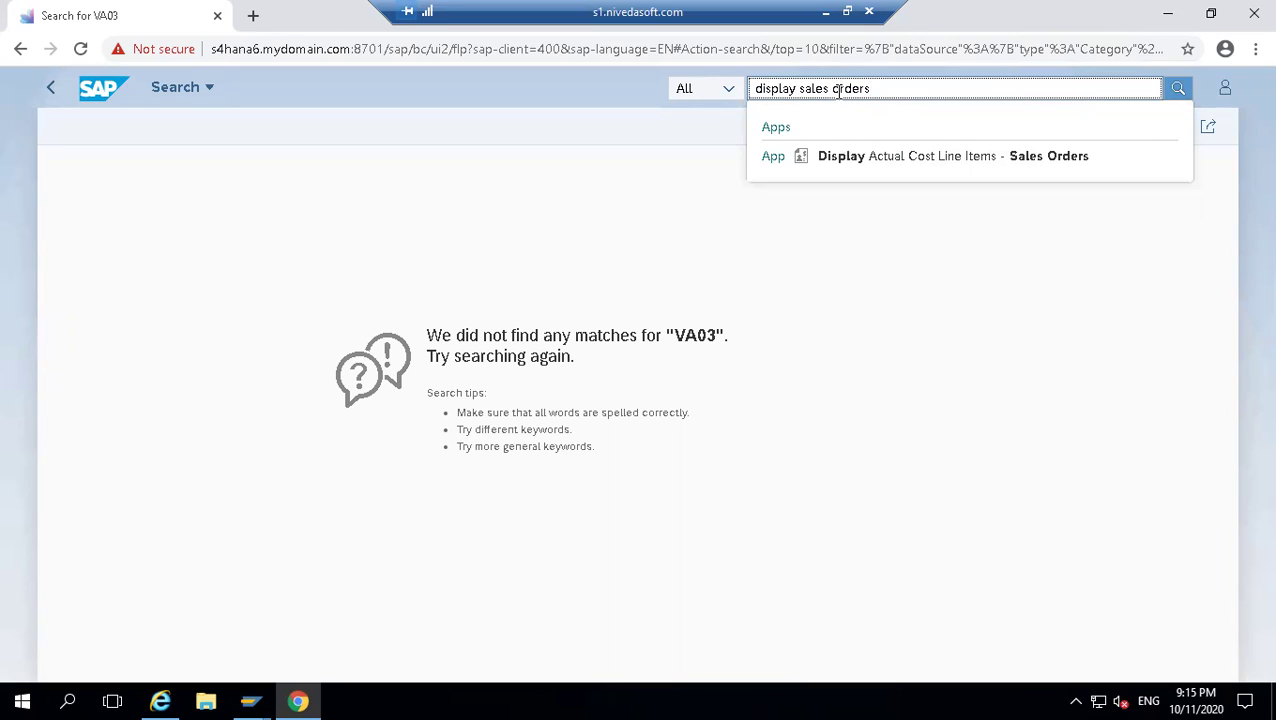
key(BackSpace)
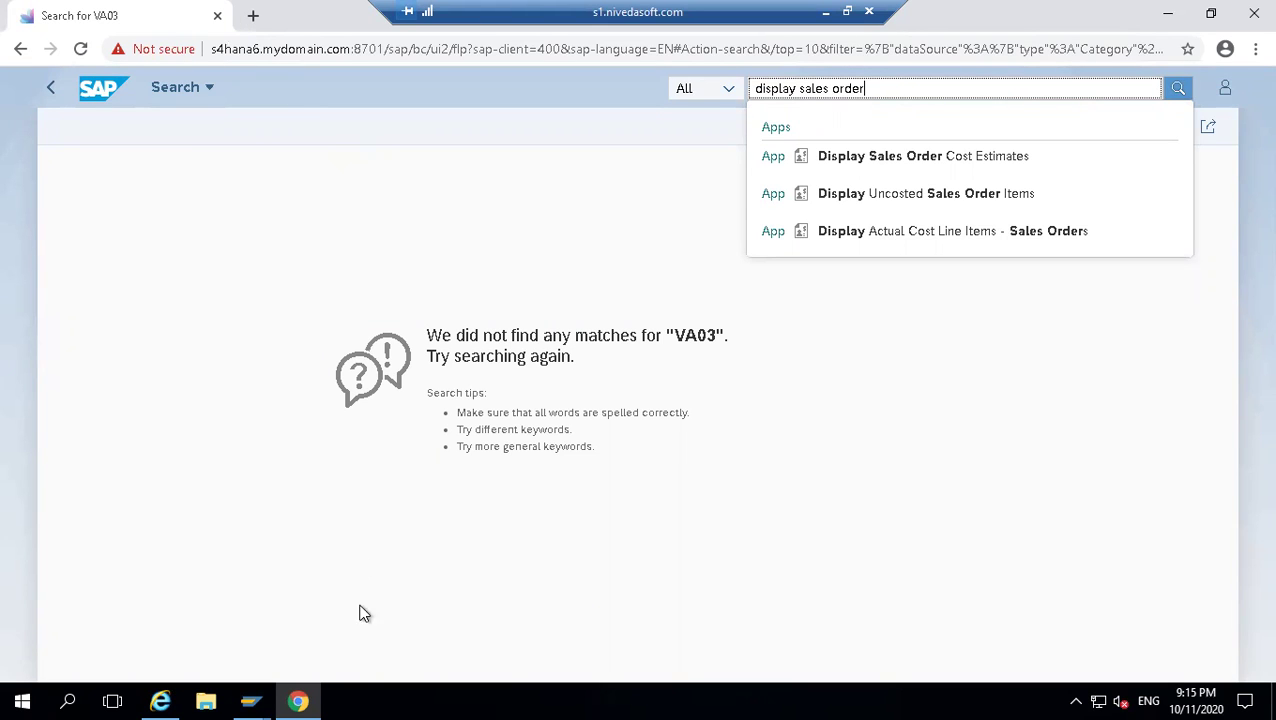
- Switch to the SAP Easy Access window, start transaction SU01D with /nsu01d, and display user SDTRAINER
click(251, 700)
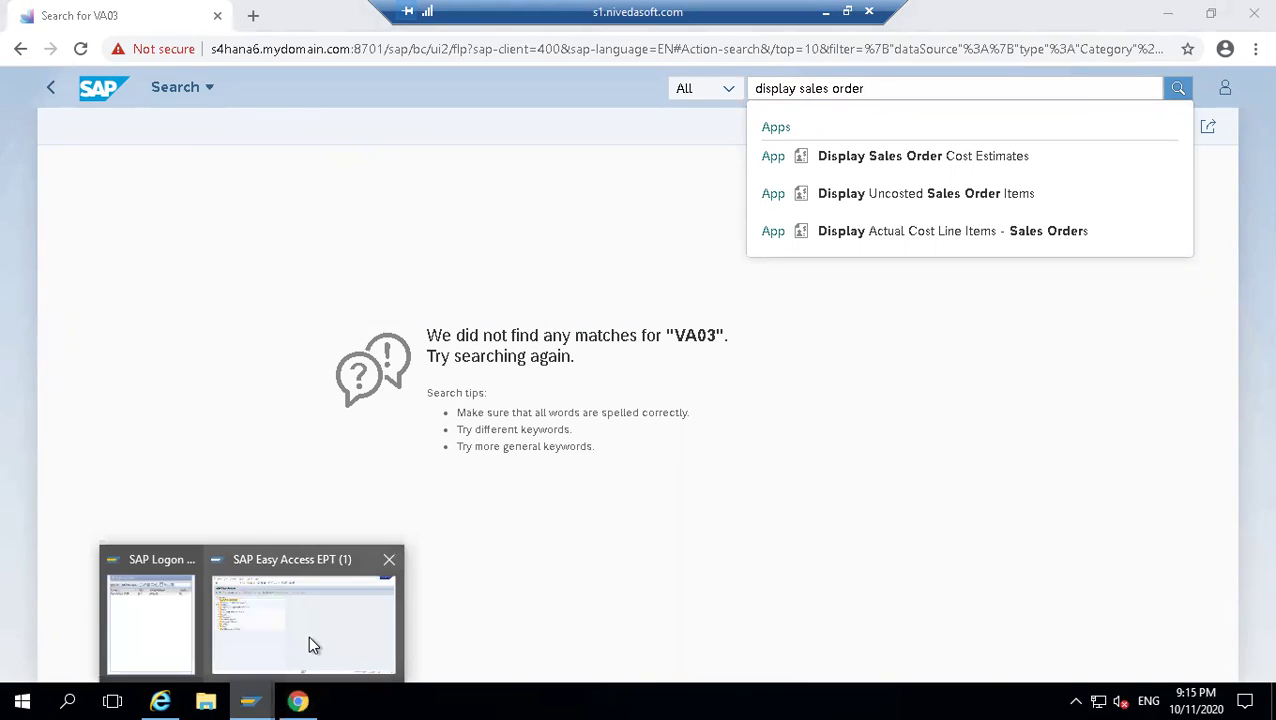
click(308, 635)
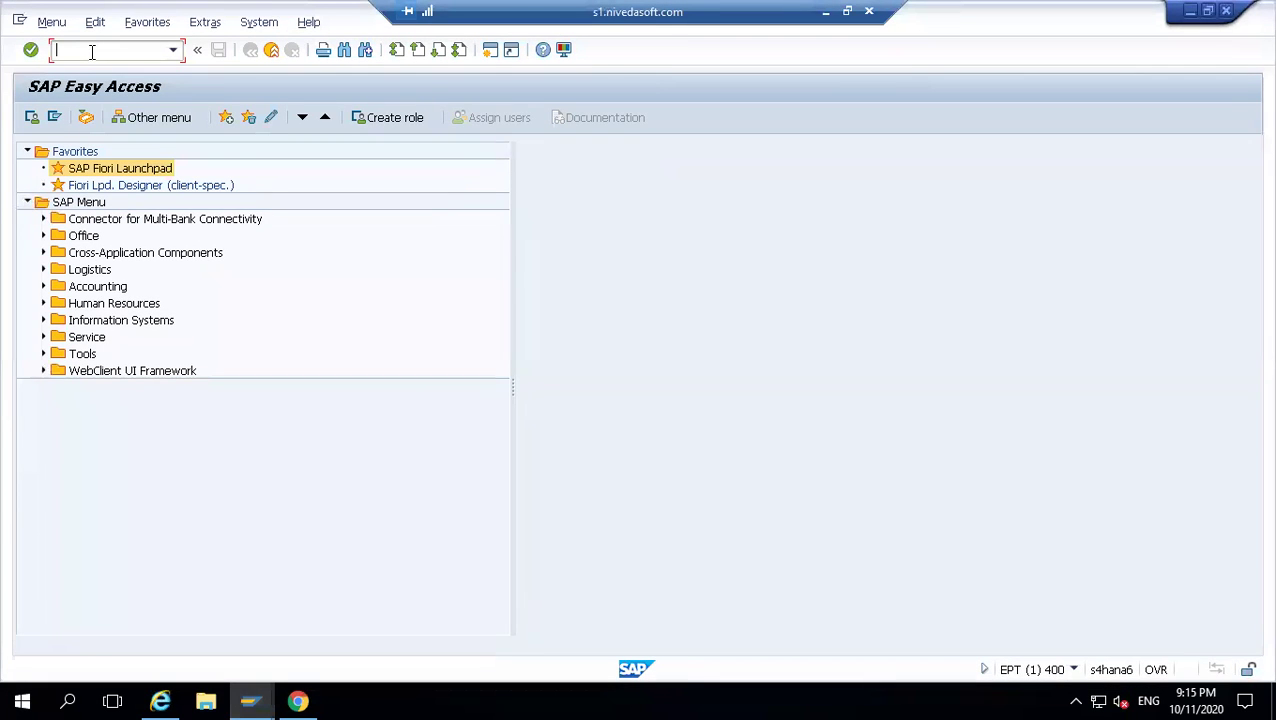
text(/nsu01d)
key(Return)
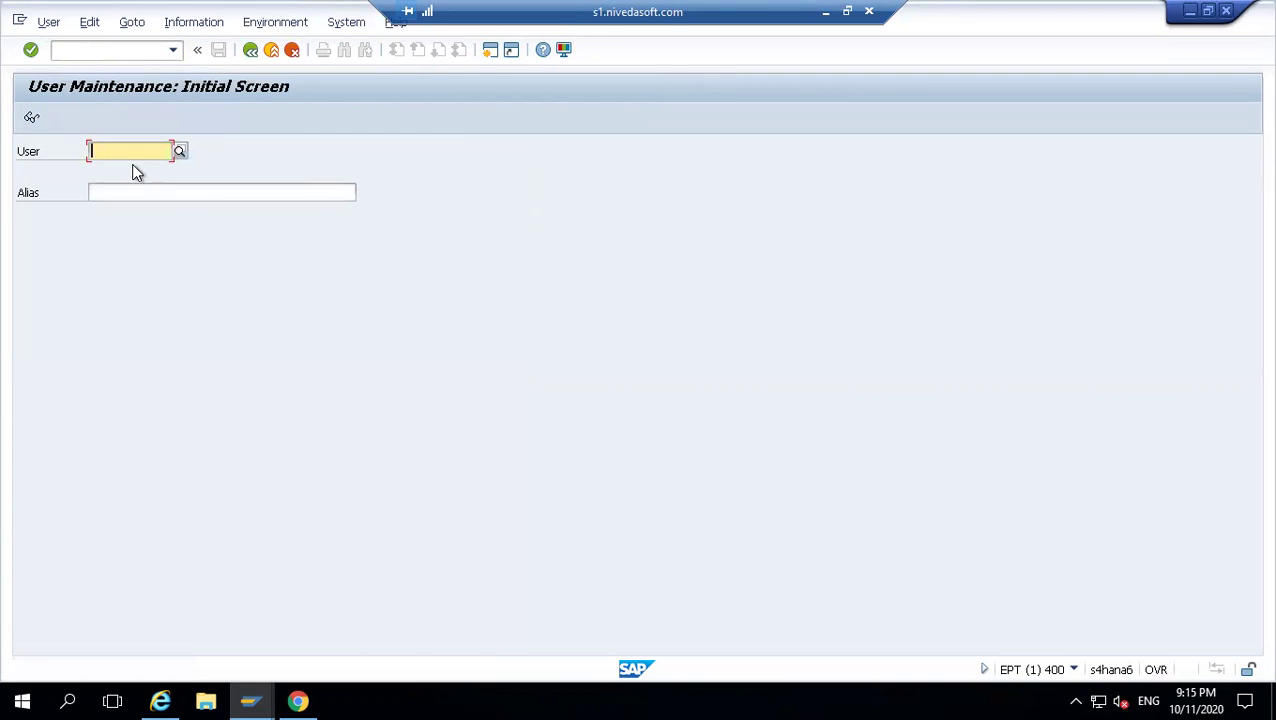
text(sdtrainer)
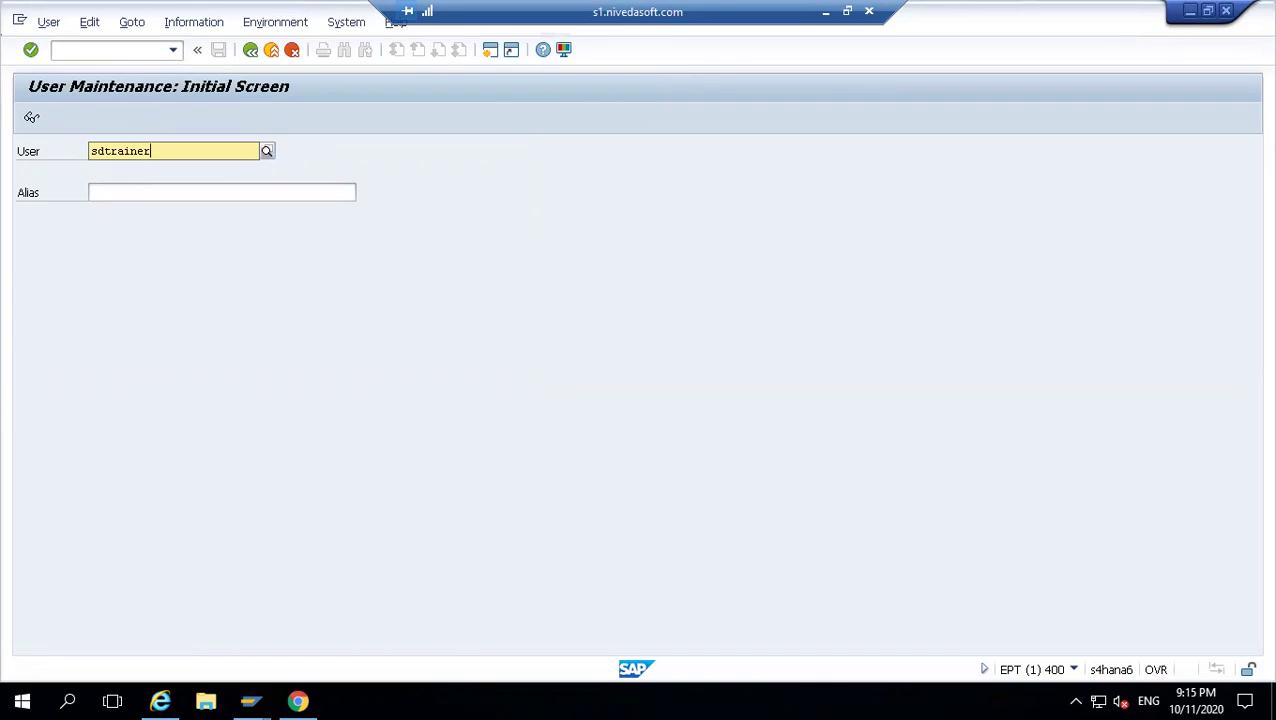
key(Return)
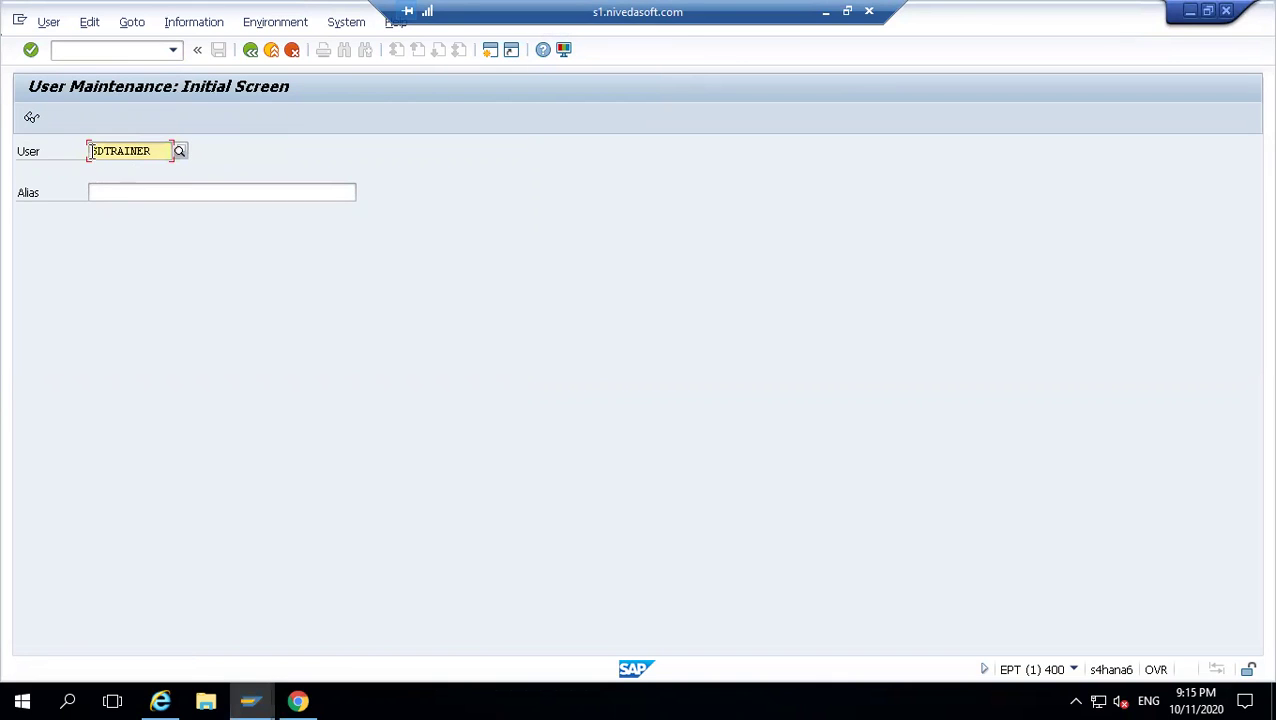
click(32, 119)
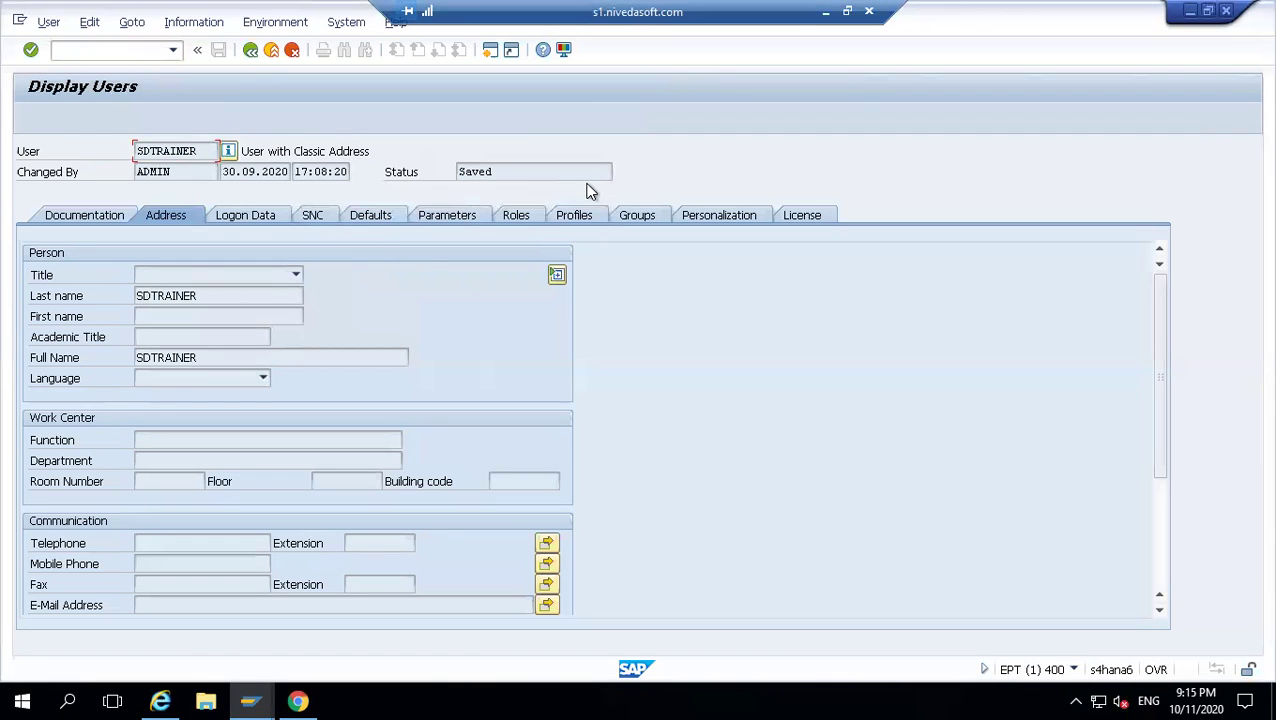
- Examine the roles and authorization profiles assigned to user SDTRAINER
click(514, 218)
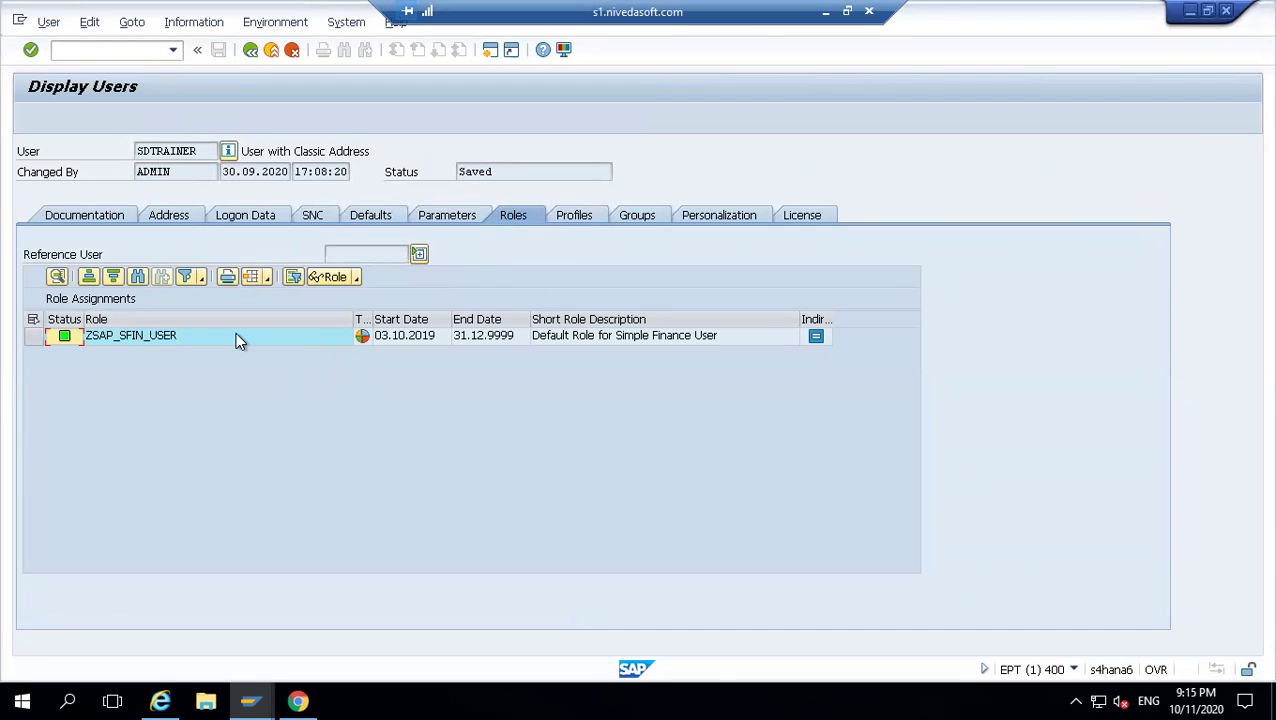
click(132, 339)
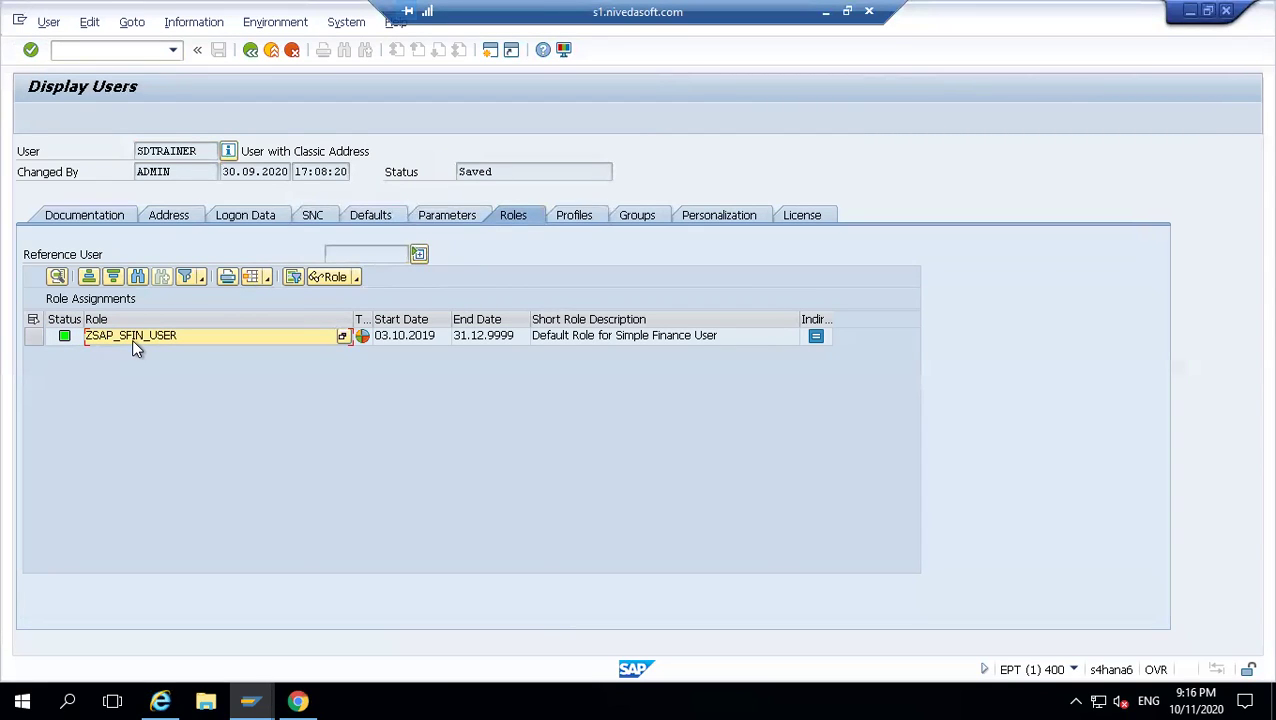
click(576, 217)
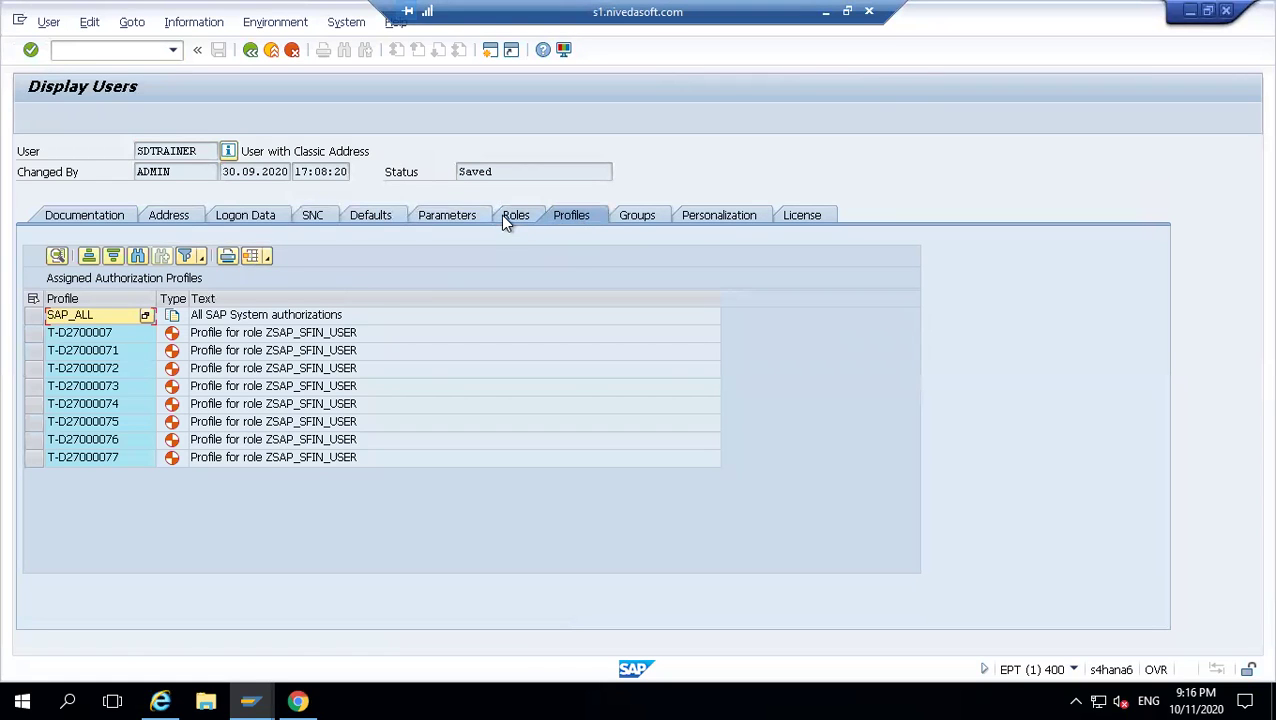
click(507, 220)
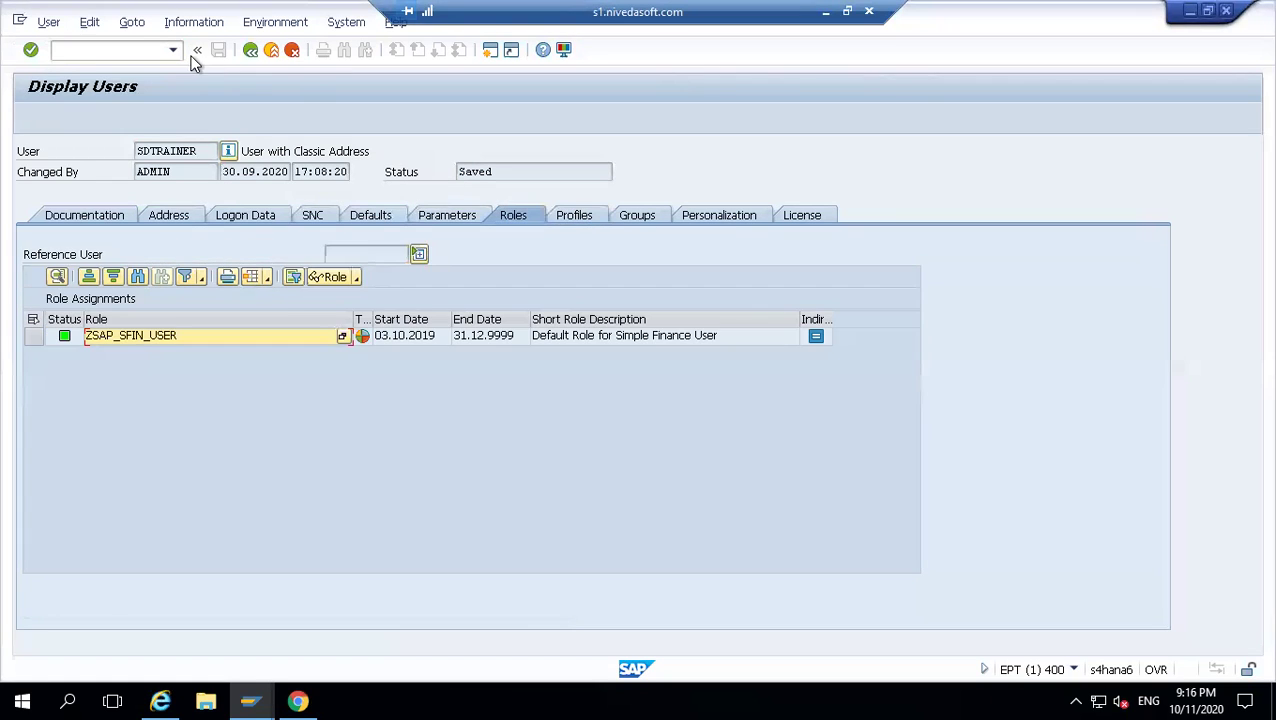
- Start transaction SU01 with /nsu01, open user SDTRAINER for editing, and show the role assignments
click(126, 45)
text(/nsu01)
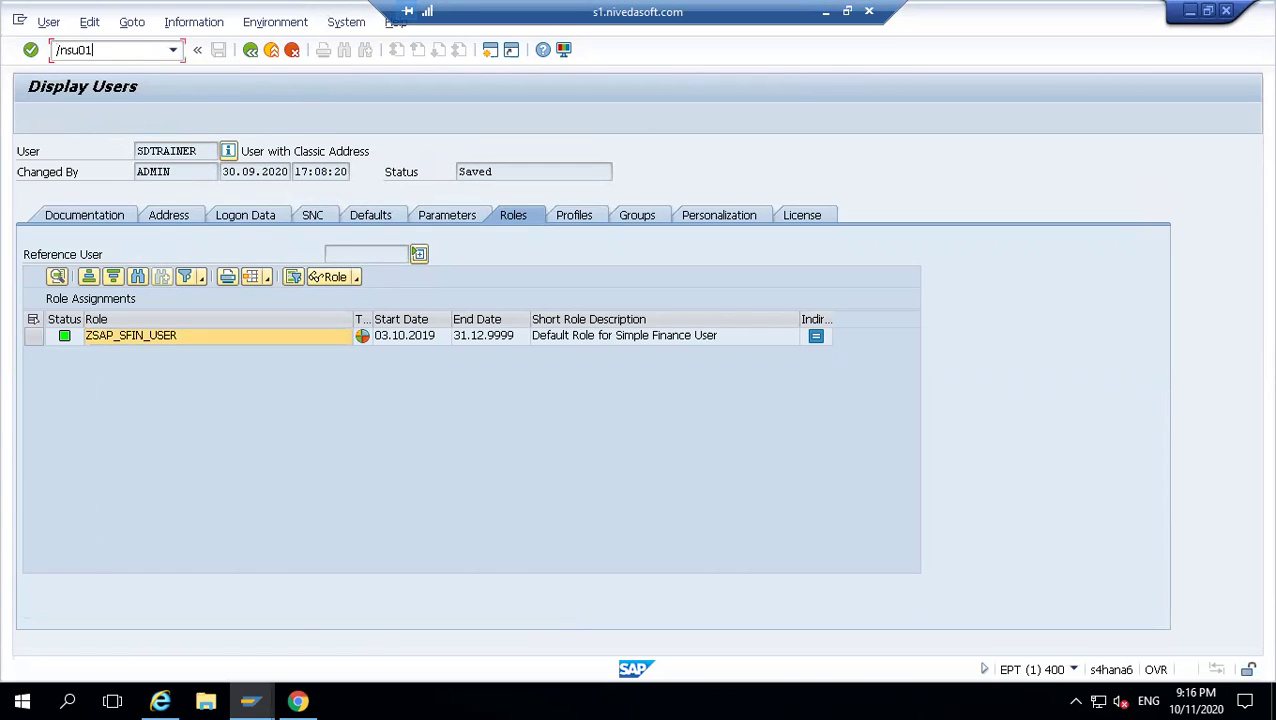
key(Return)
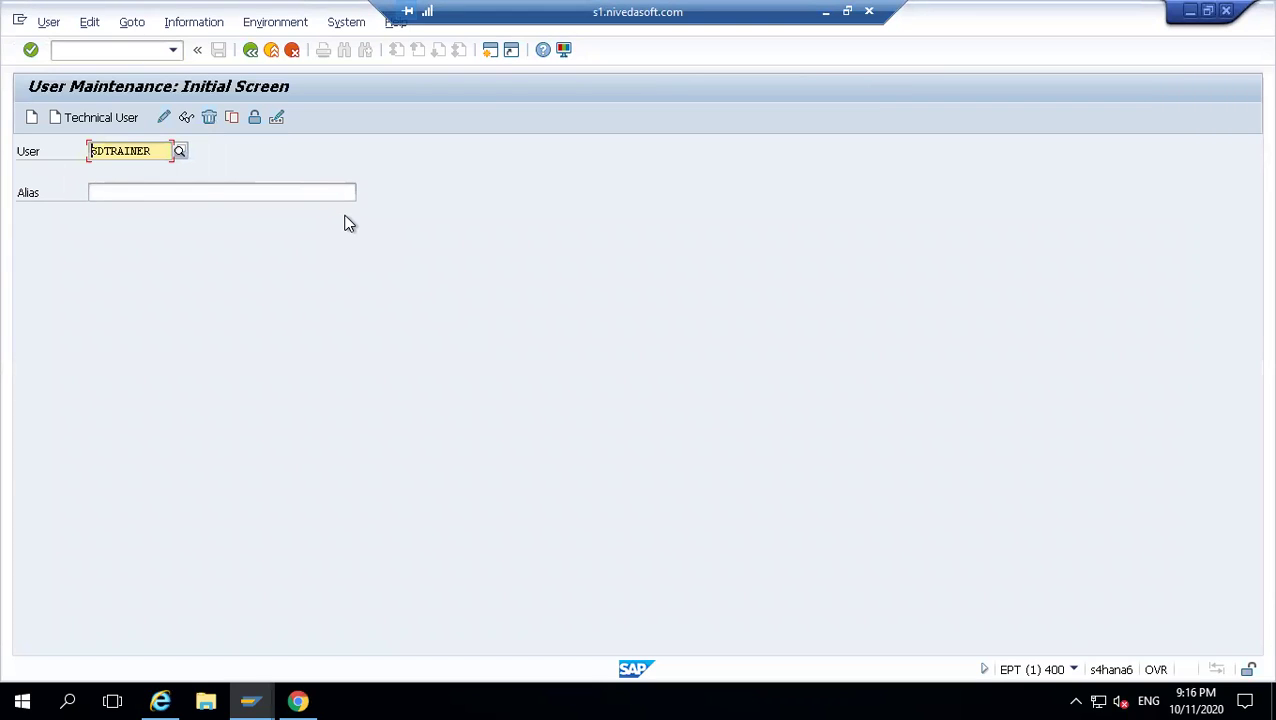
click(167, 123)
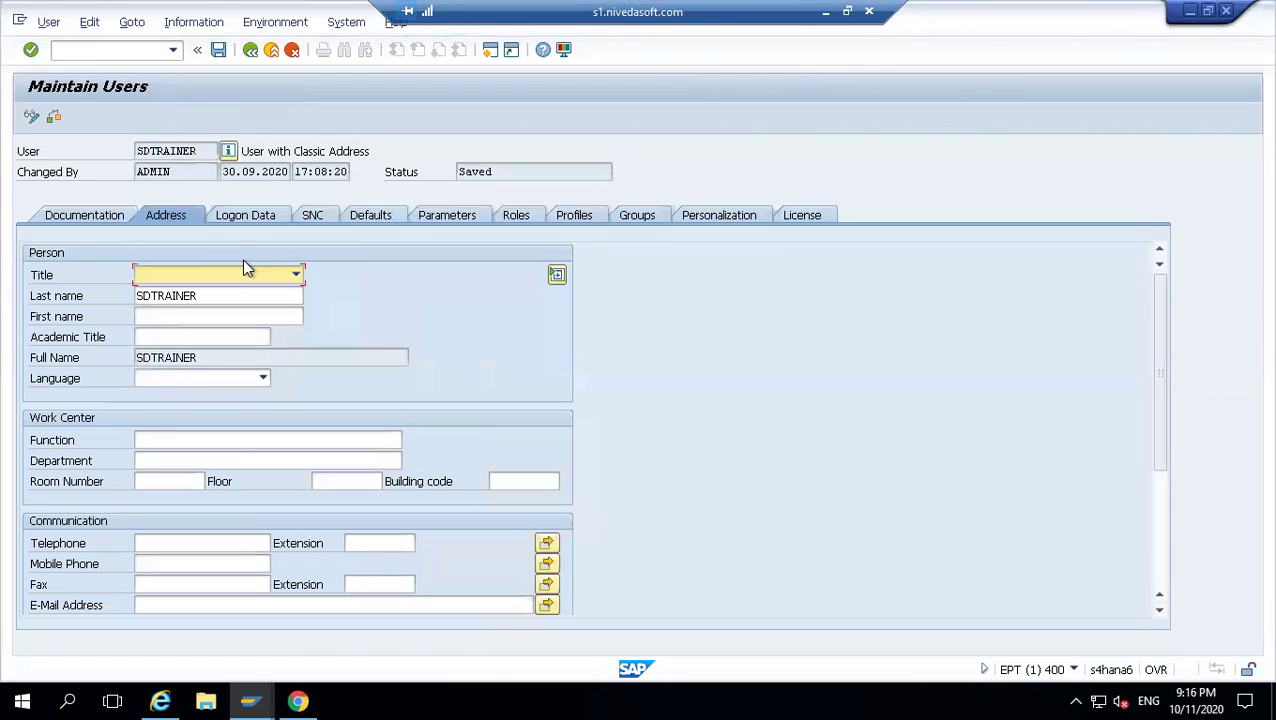
click(517, 218)
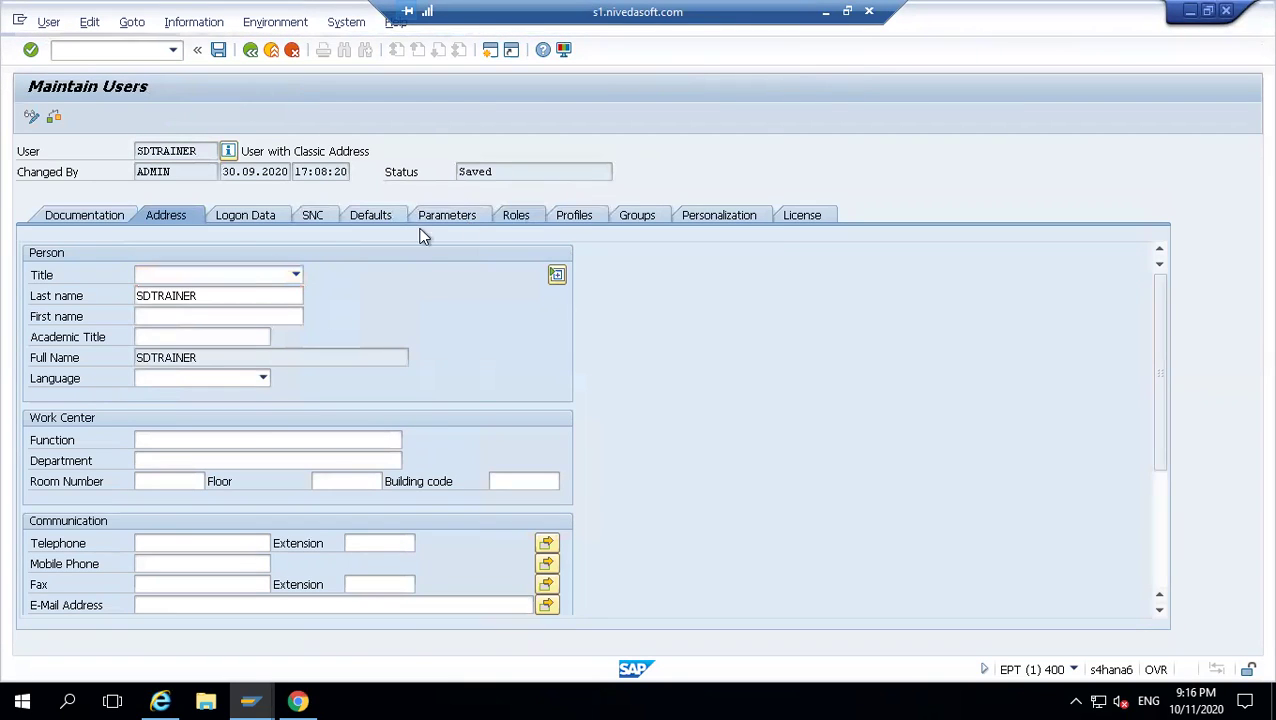
- Search for single roles matching ZSAP* from the first empty row of the role assignments
click(181, 357)
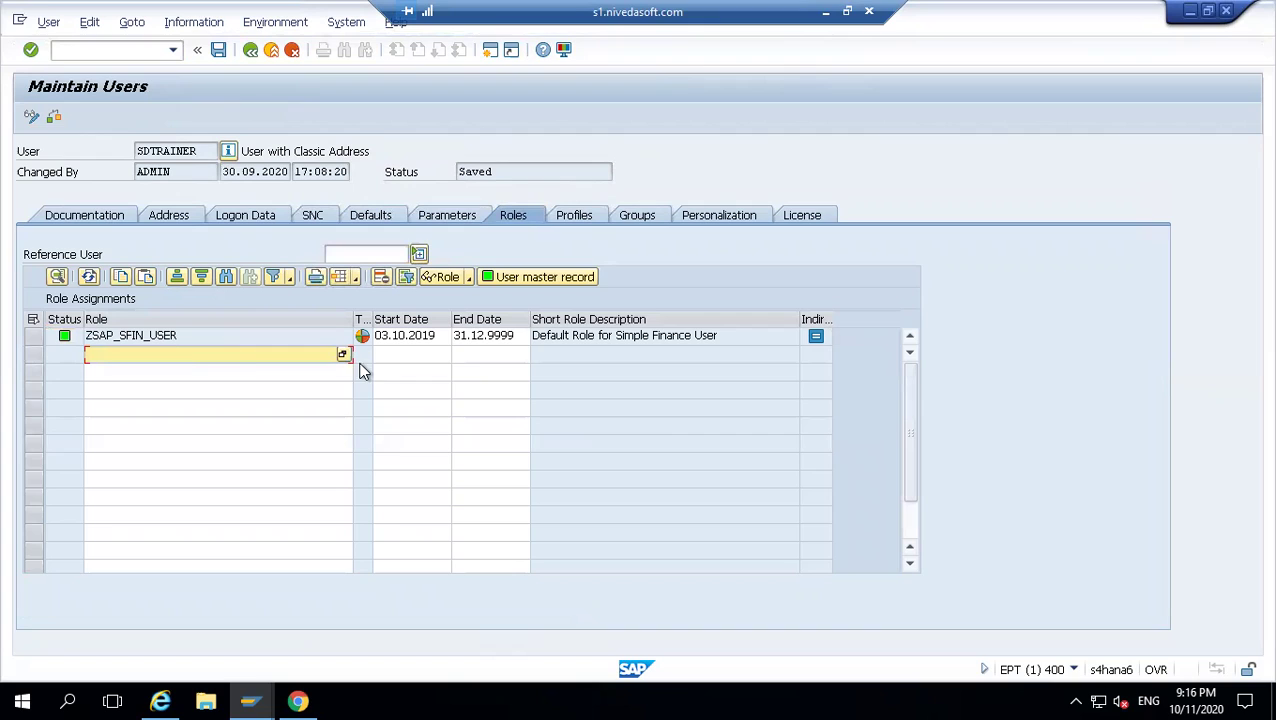
text(ZSAP)
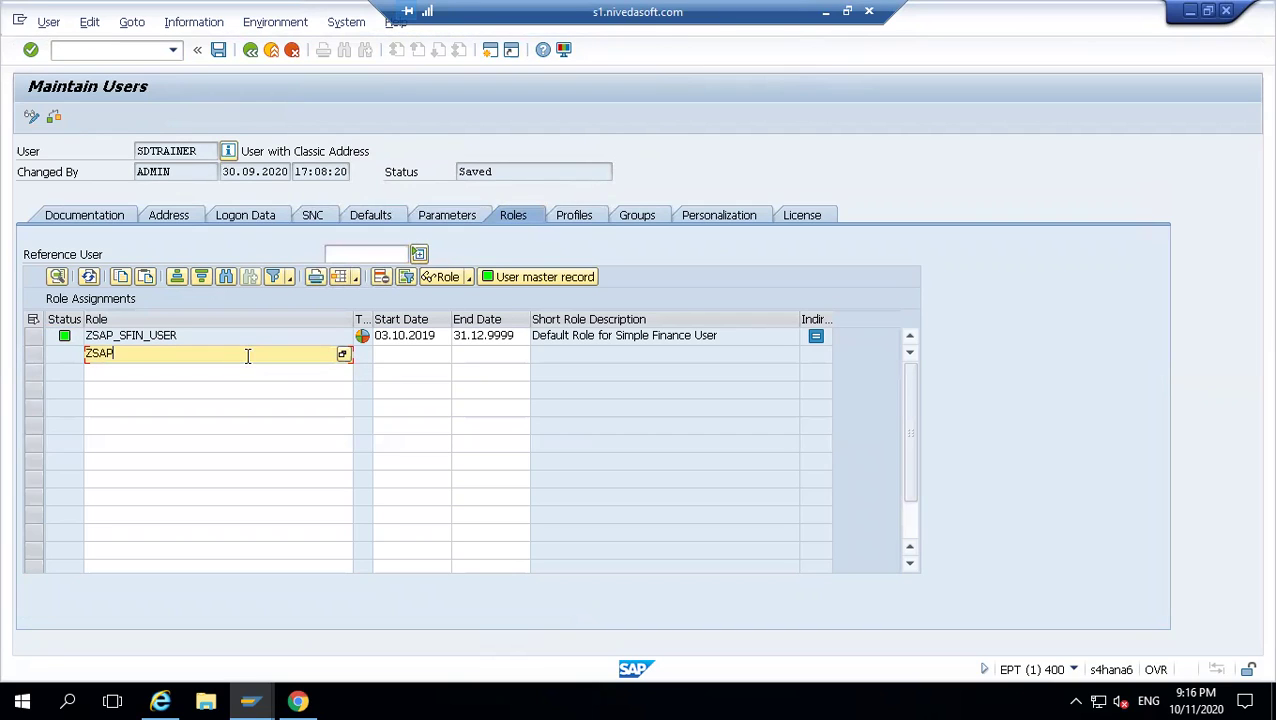
text(_)
key(BackSpace)
text(*)
key(F4)
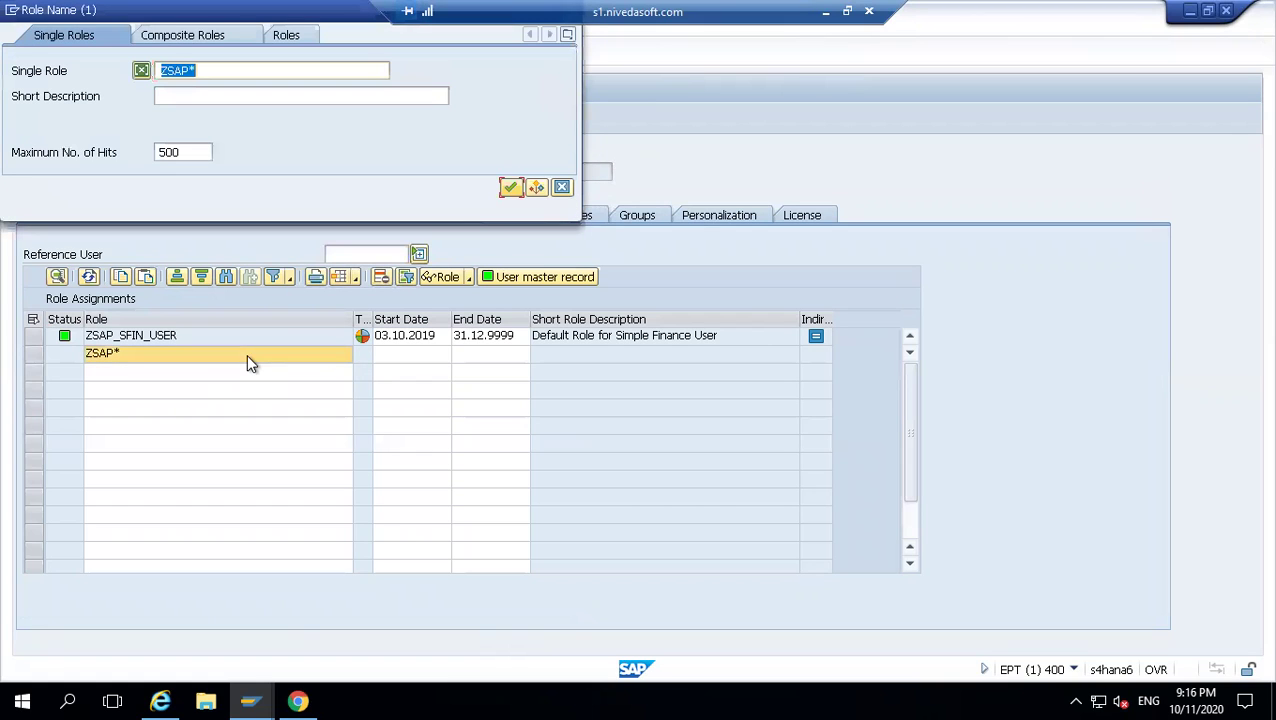
click(510, 187)
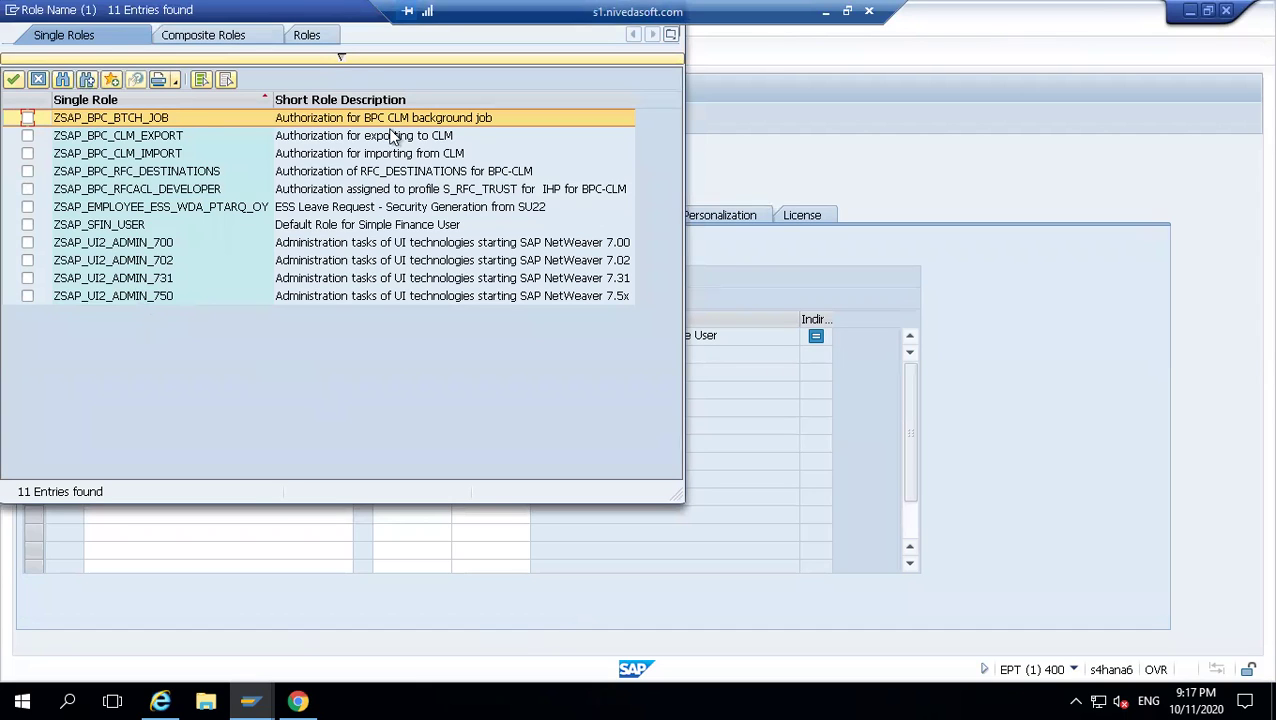
- Look through the listed ZSAP roles while checking the role search help's Composite Roles and Roles search forms
click(228, 36)
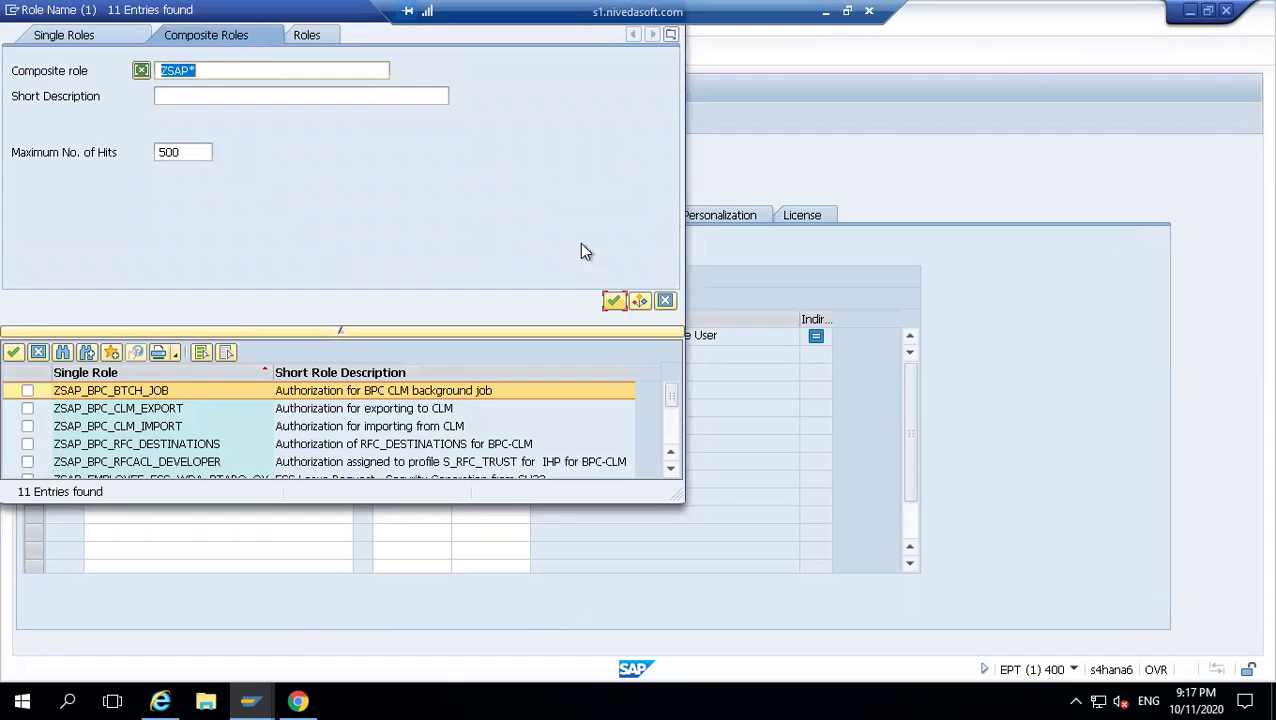
click(670, 469)
click(670, 469)
click(670, 469)
click(670, 469)
click(670, 469)
click(670, 469)
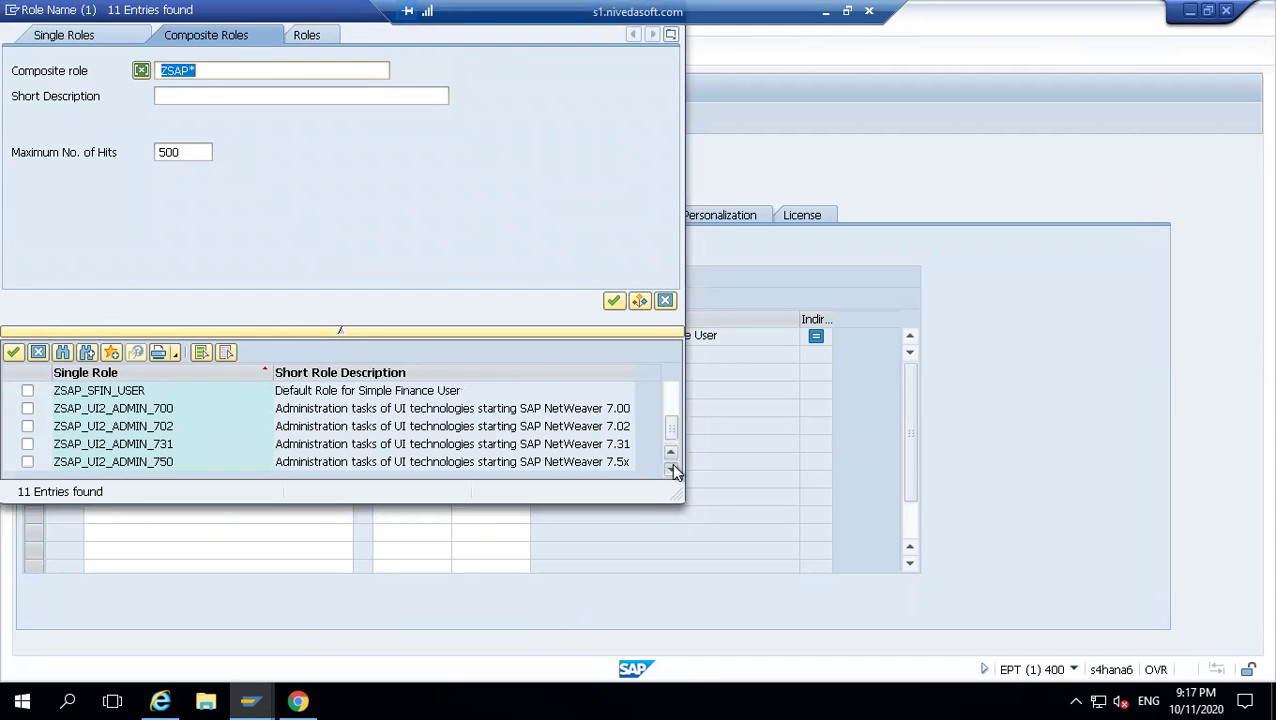
click(320, 35)
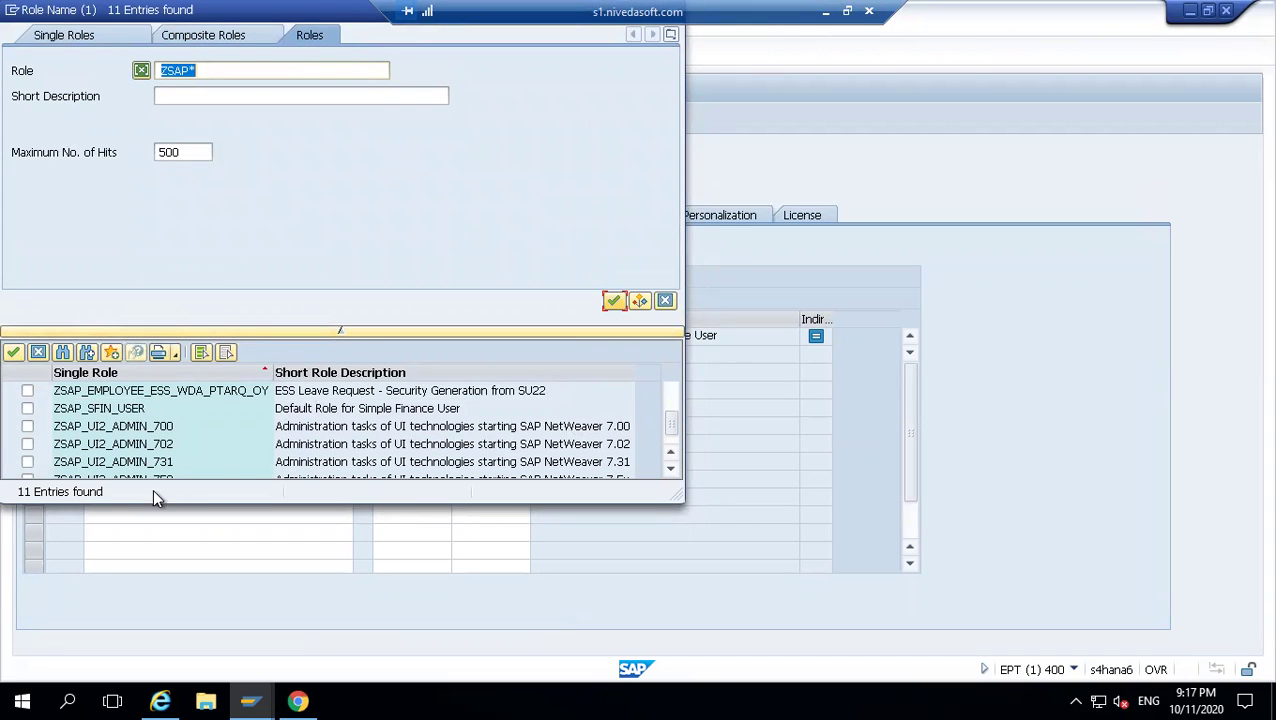
click(671, 470)
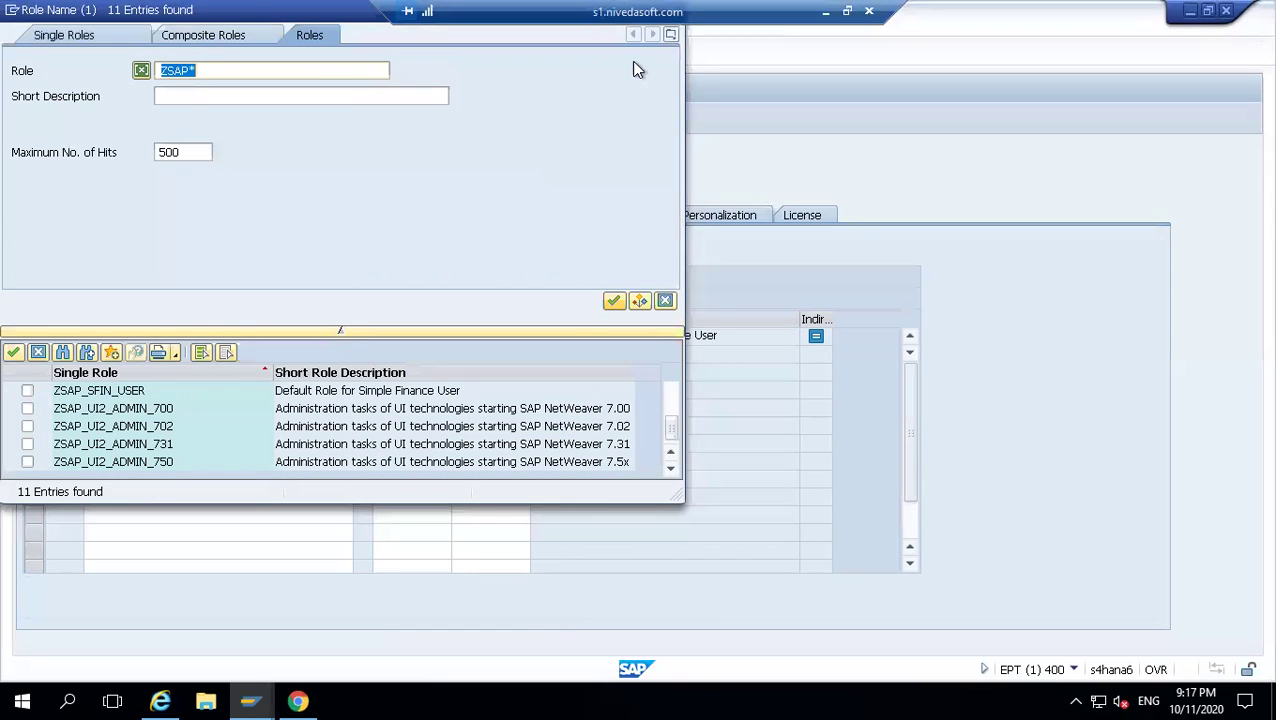
- Close the role search help and clear the ZSAP* entry from the second row of the role assignments
click(665, 301)
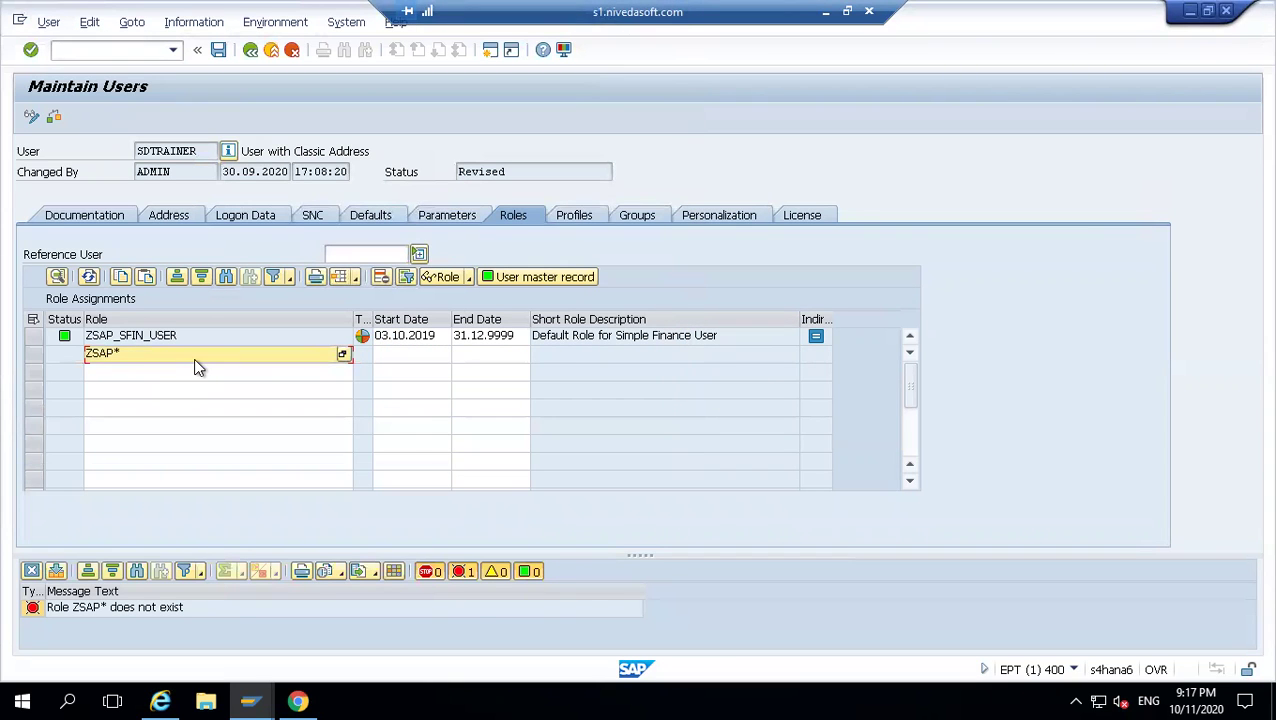
key(BackSpace)
key(BackSpace)
key(BackSpace)
key(BackSpace)
key(BackSpace)
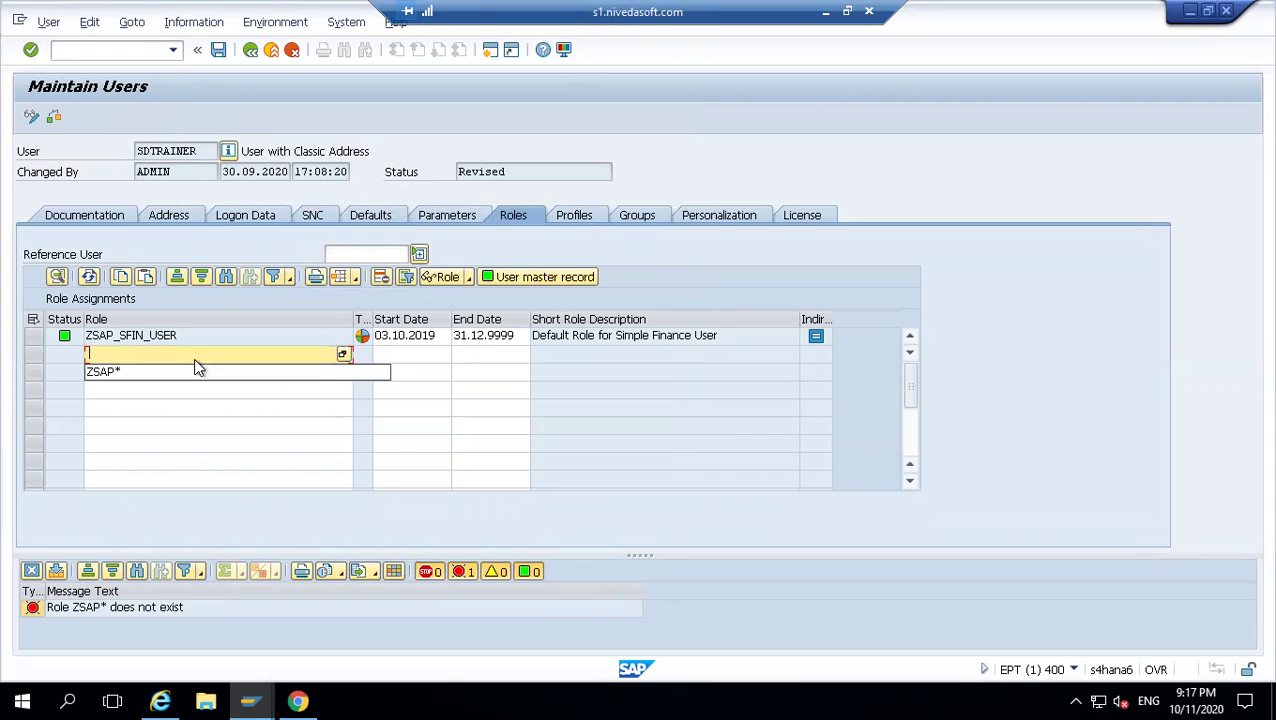
key(Escape)
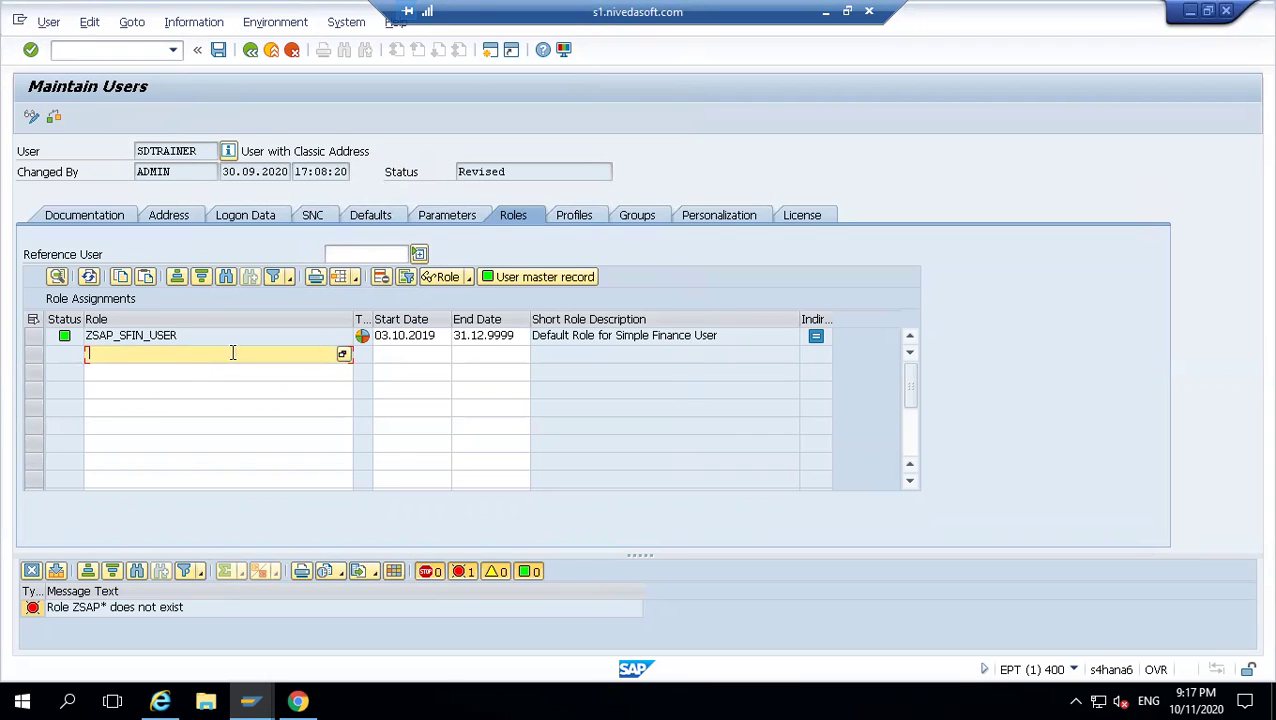
- Search for roles matching *Sales* from the empty second row of the role assignments
click(343, 356)
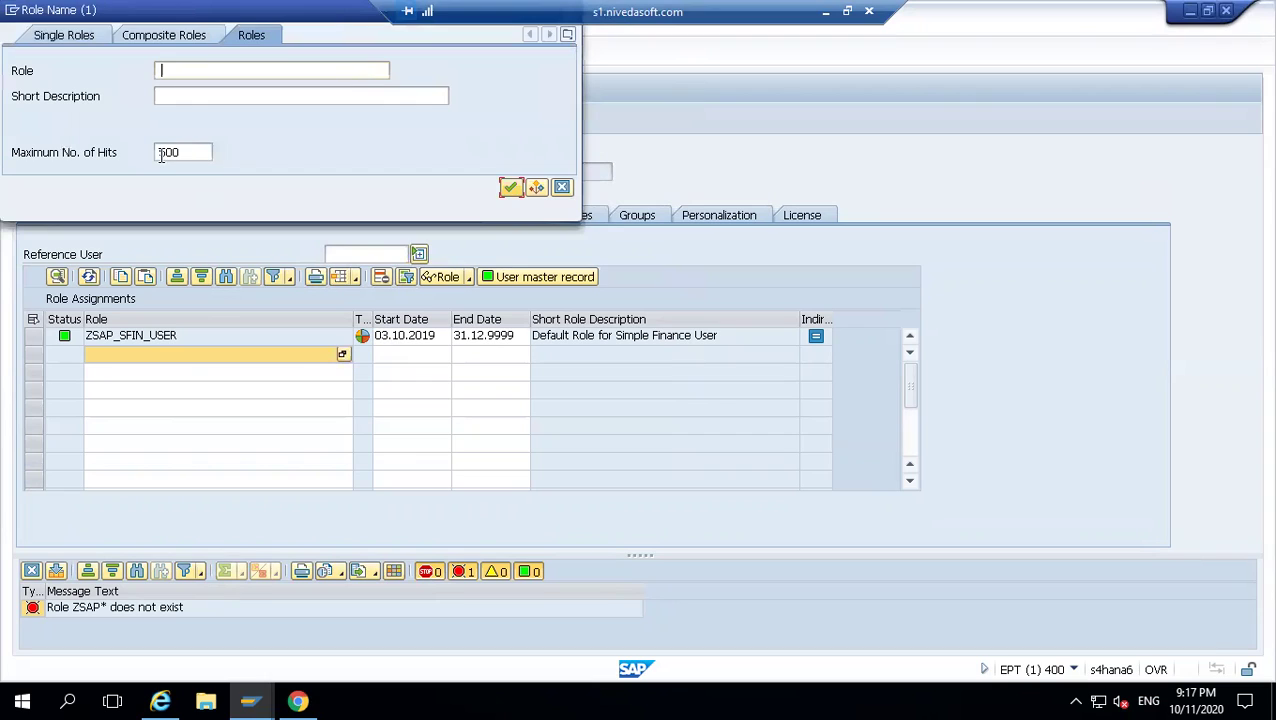
text(*Sales8)
key(Return)
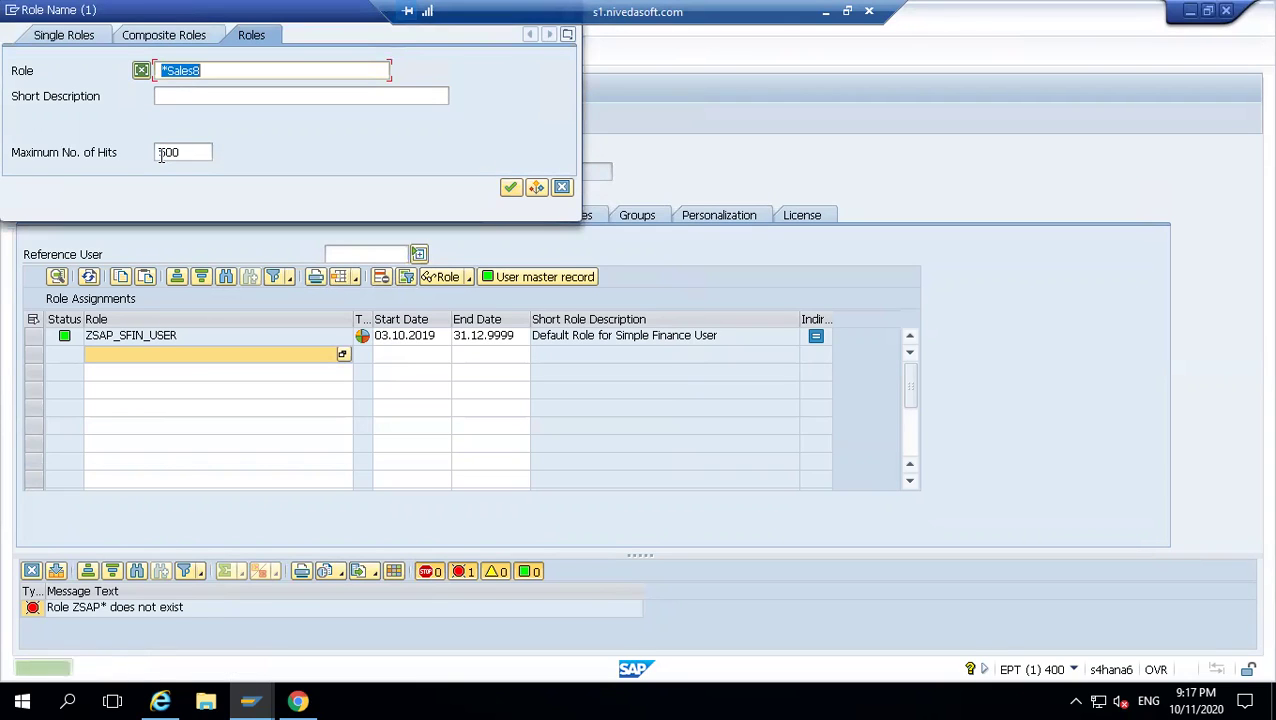
click(285, 72)
text(*)
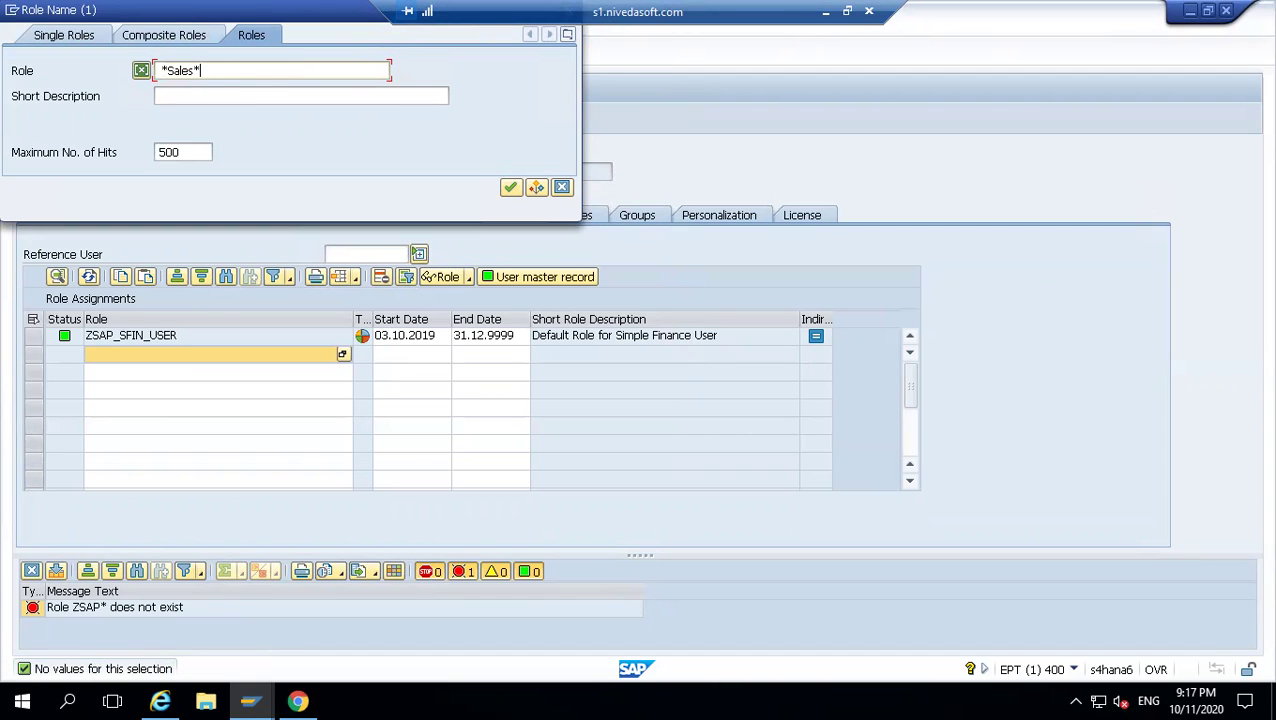
key(Return)
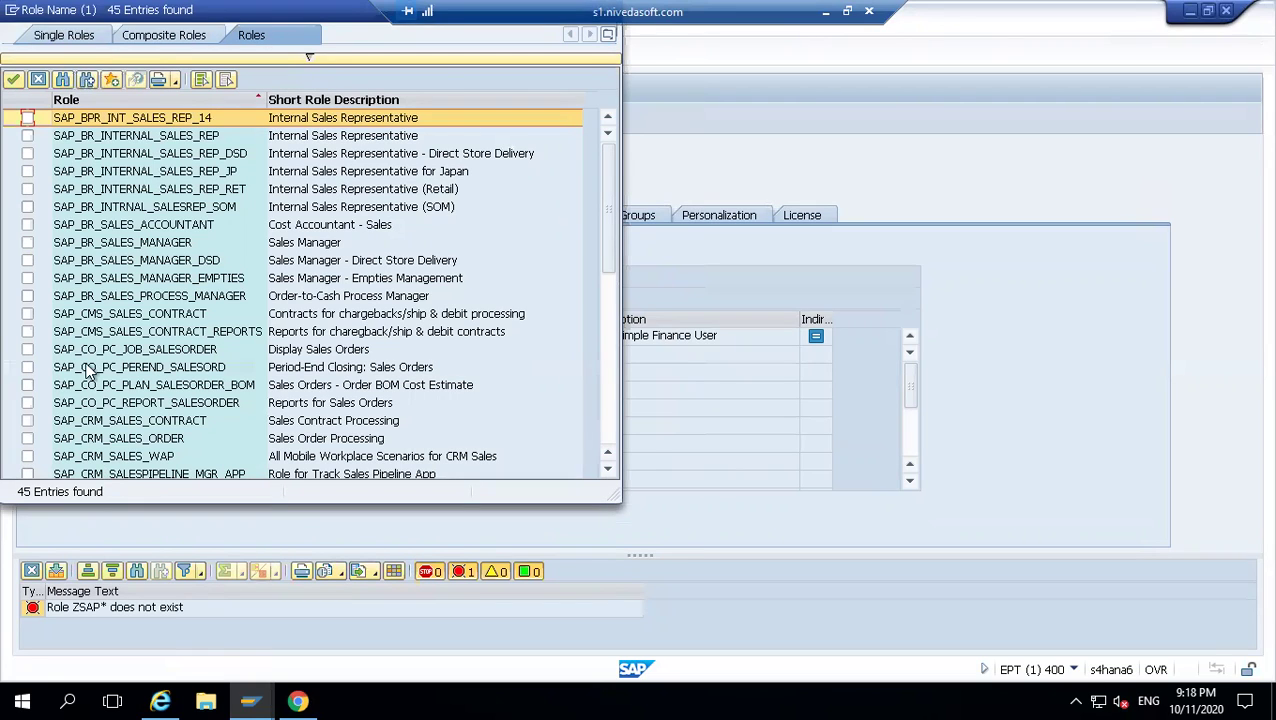
- Mark the sales order processing role SAP_LO_SD_SALES_ORD_PROCESSING in the list of found roles
click(608, 468)
click(608, 468)
click(608, 468)
click(608, 468)
click(608, 468)
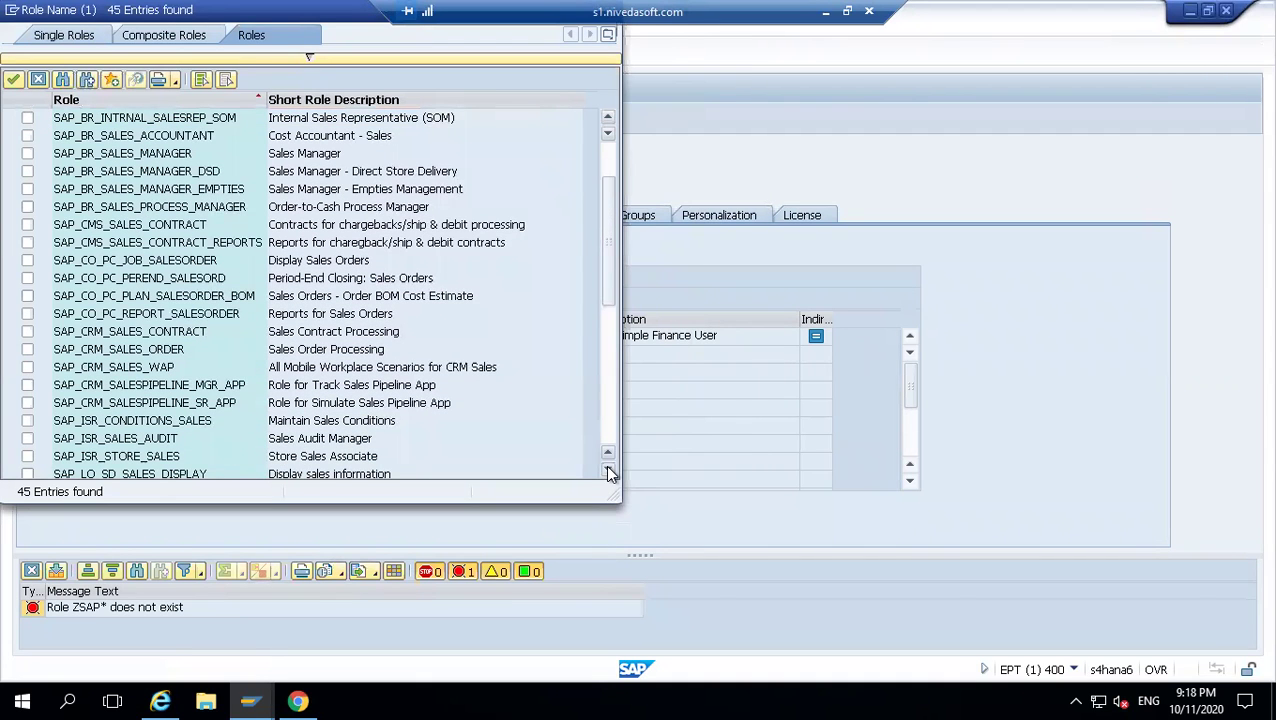
click(608, 468)
click(608, 468)
click(608, 468)
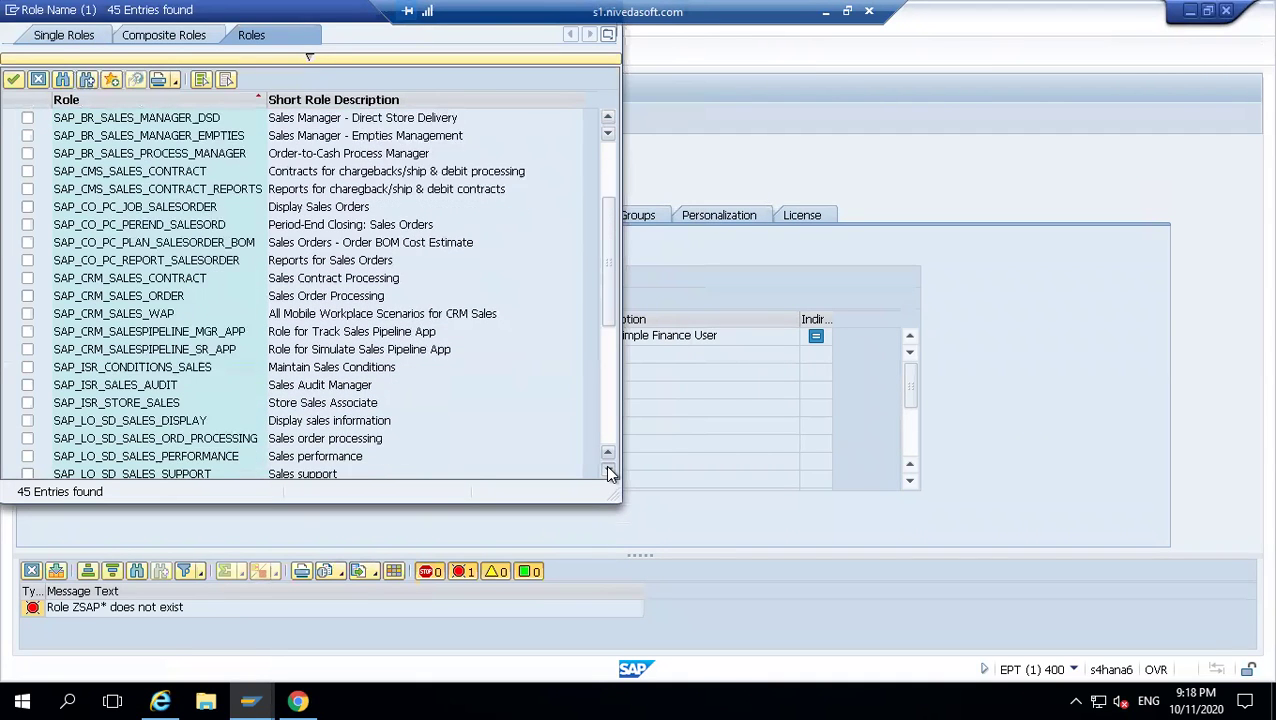
click(608, 468)
click(608, 468)
click(608, 468)
click(608, 468)
click(608, 468)
click(608, 468)
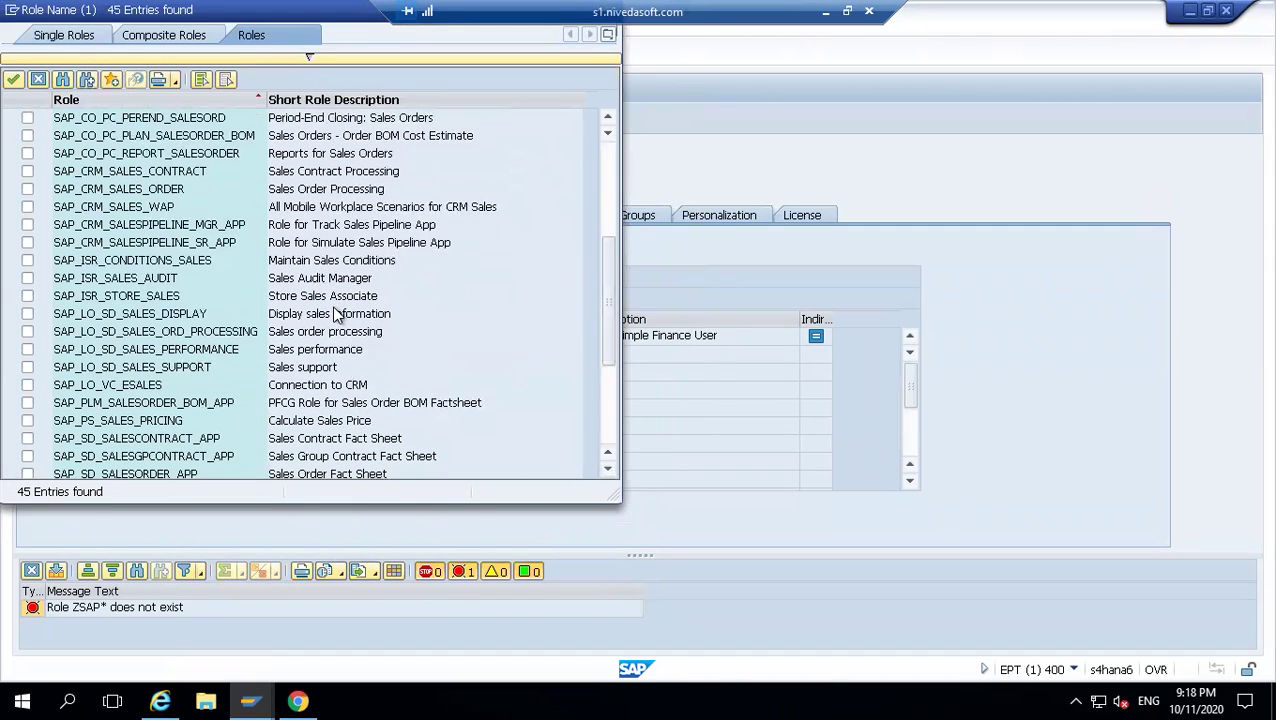
click(323, 192)
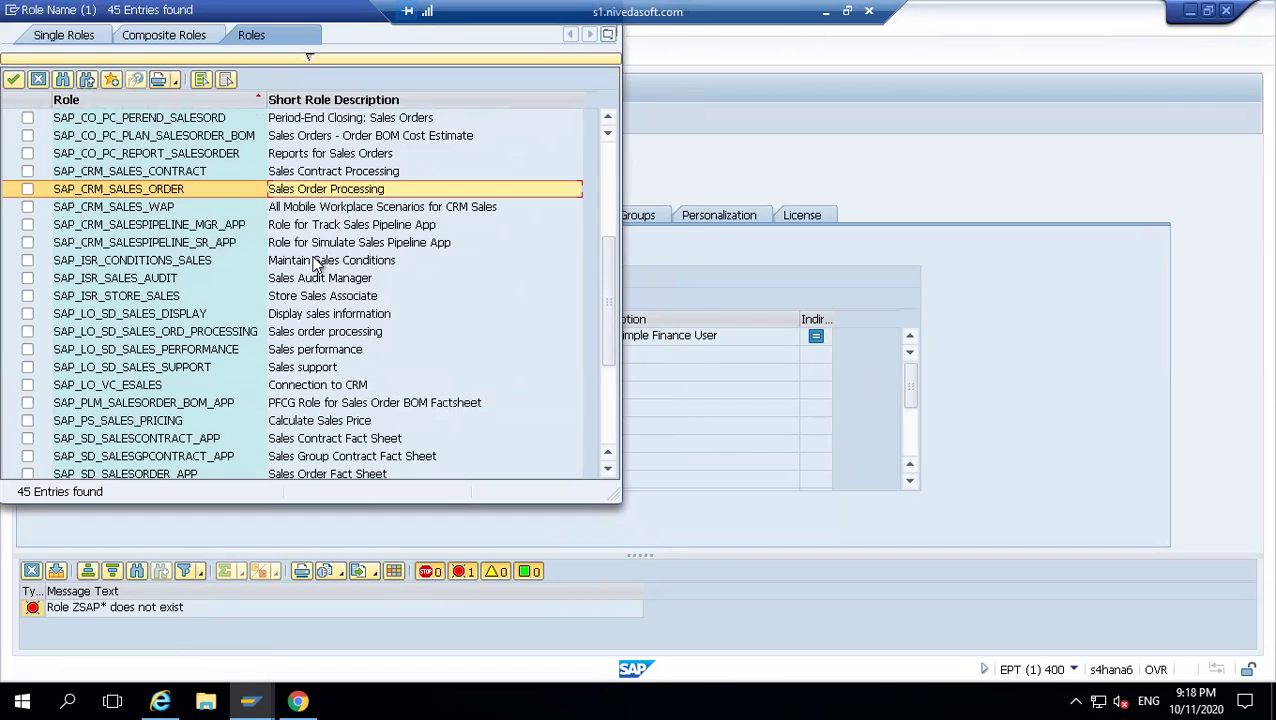
click(316, 336)
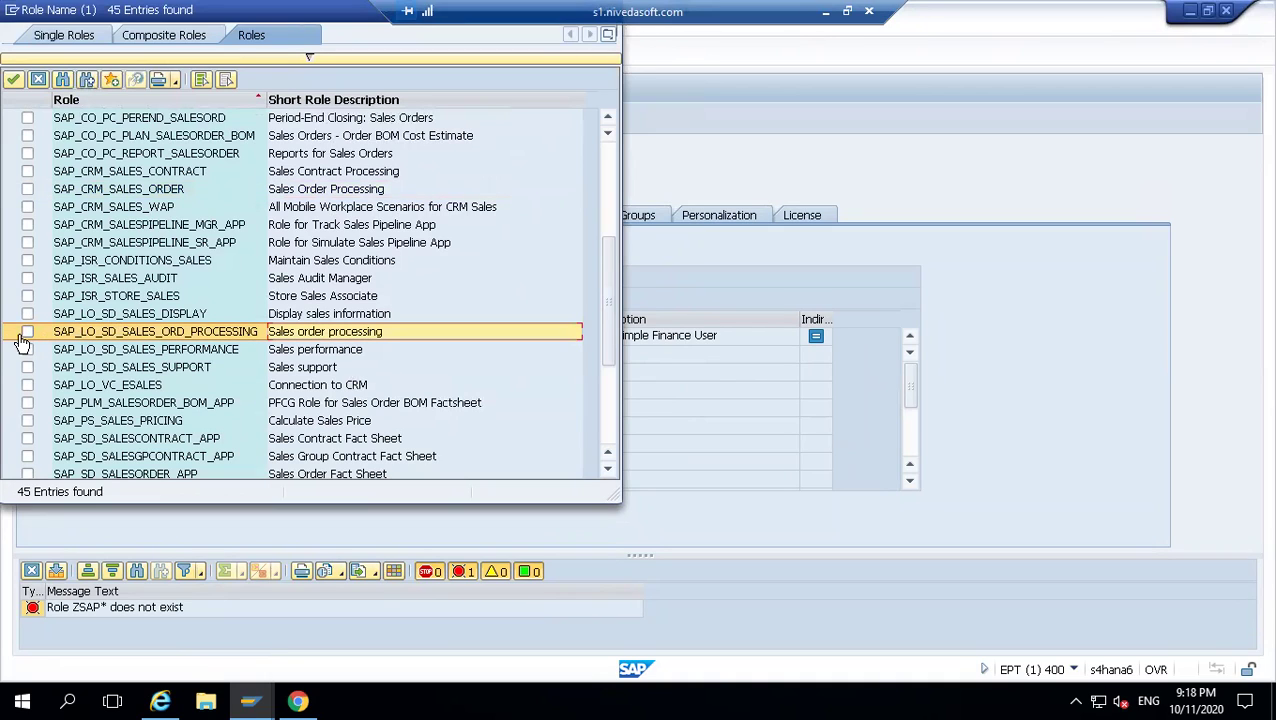
click(27, 332)
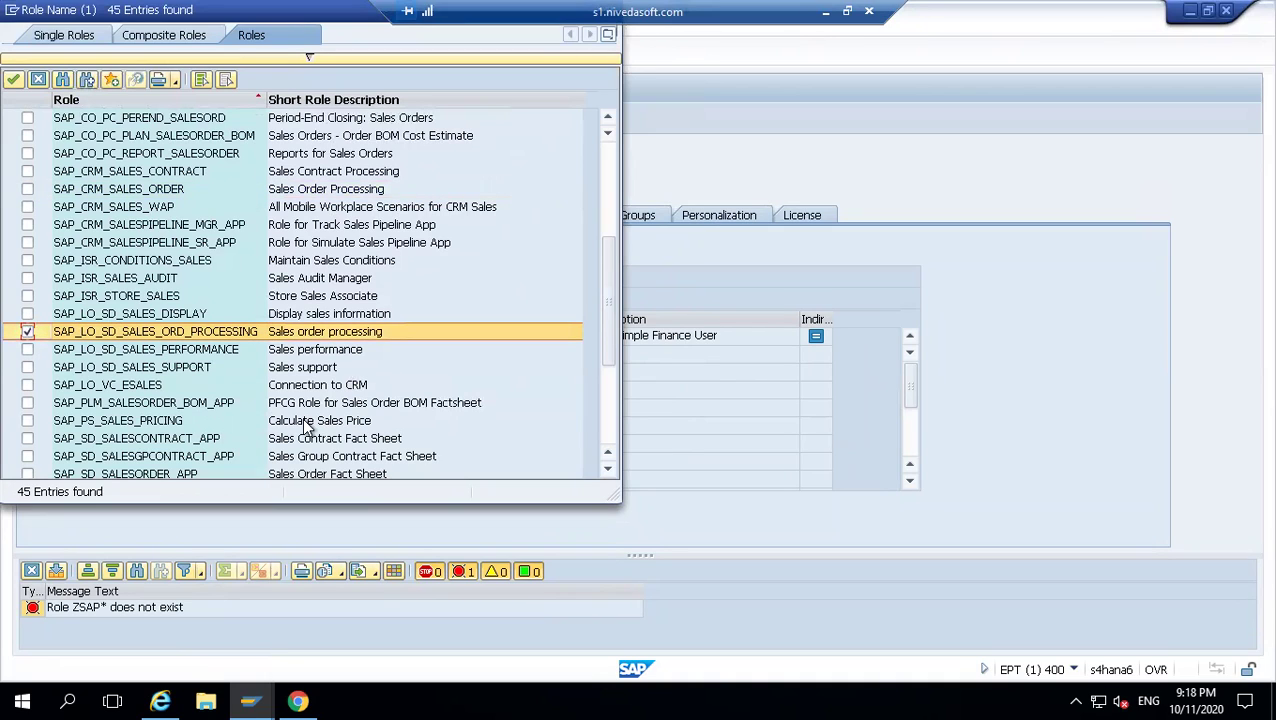
- Mark the role Z_BR_INTERNAL_SALES_REP as well and add the marked roles to the user's role assignments
click(609, 472)
click(609, 472)
click(609, 472)
click(609, 472)
click(609, 472)
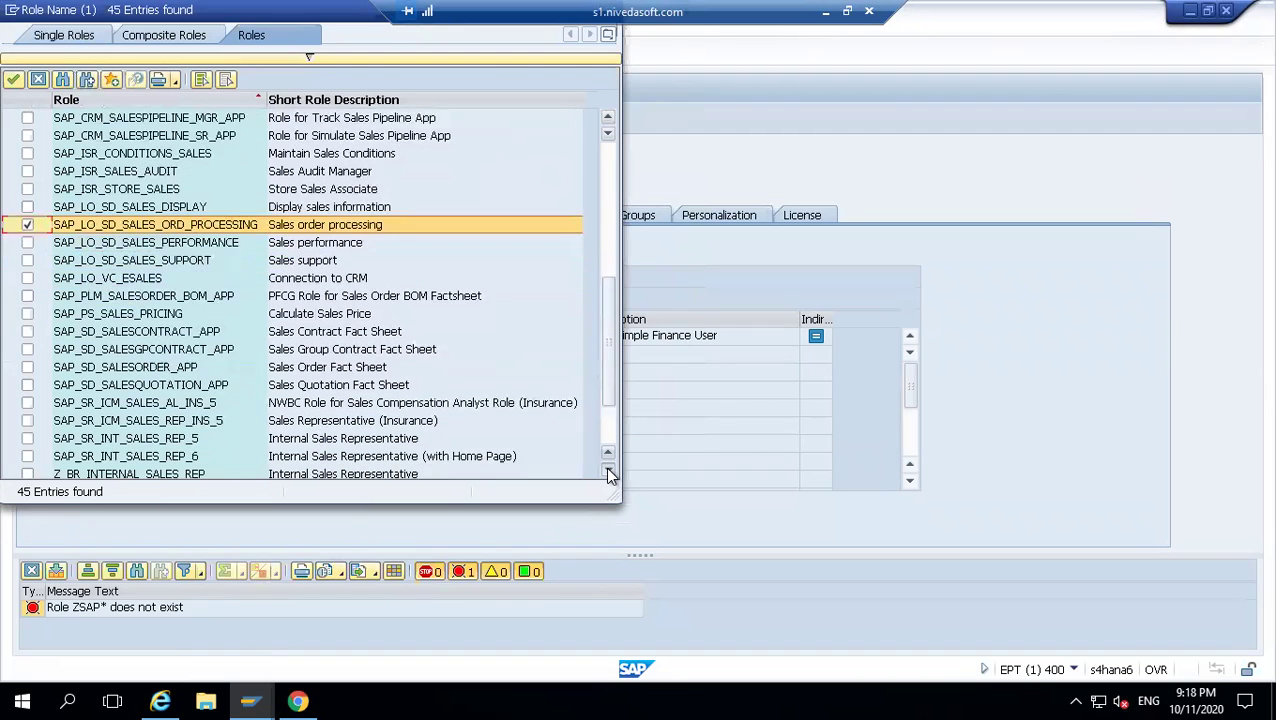
click(609, 472)
click(609, 472)
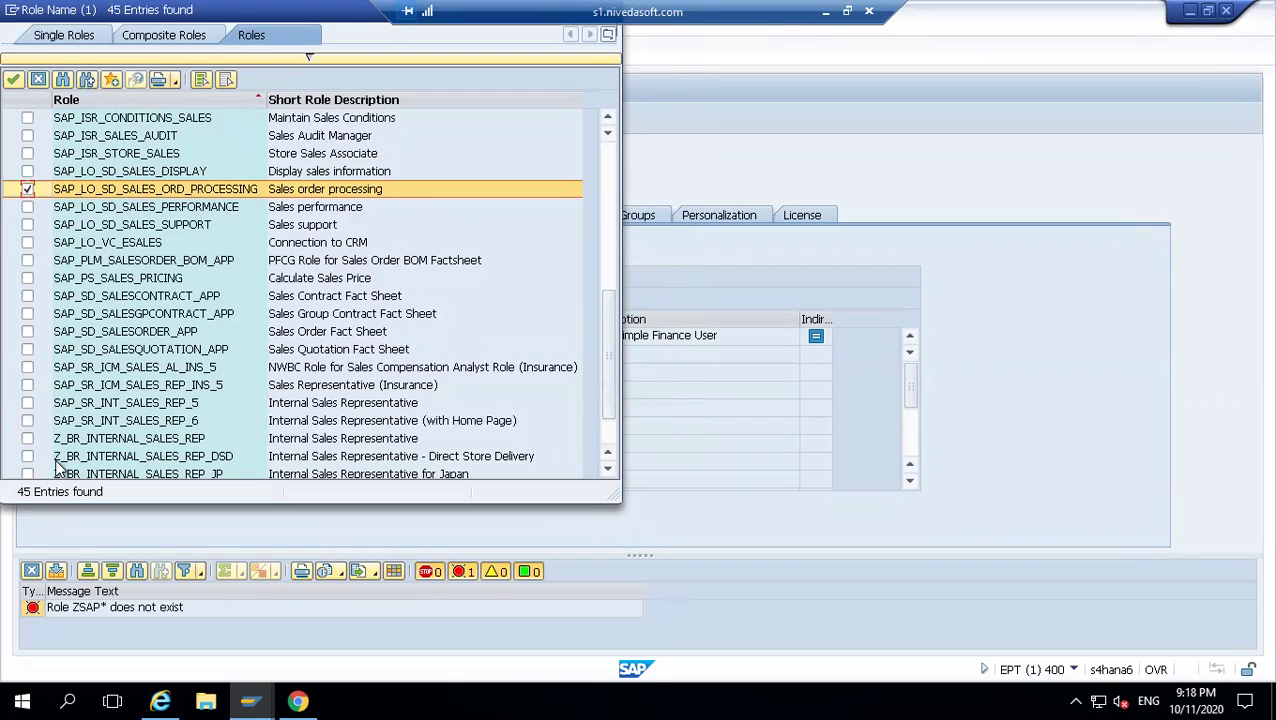
click(27, 439)
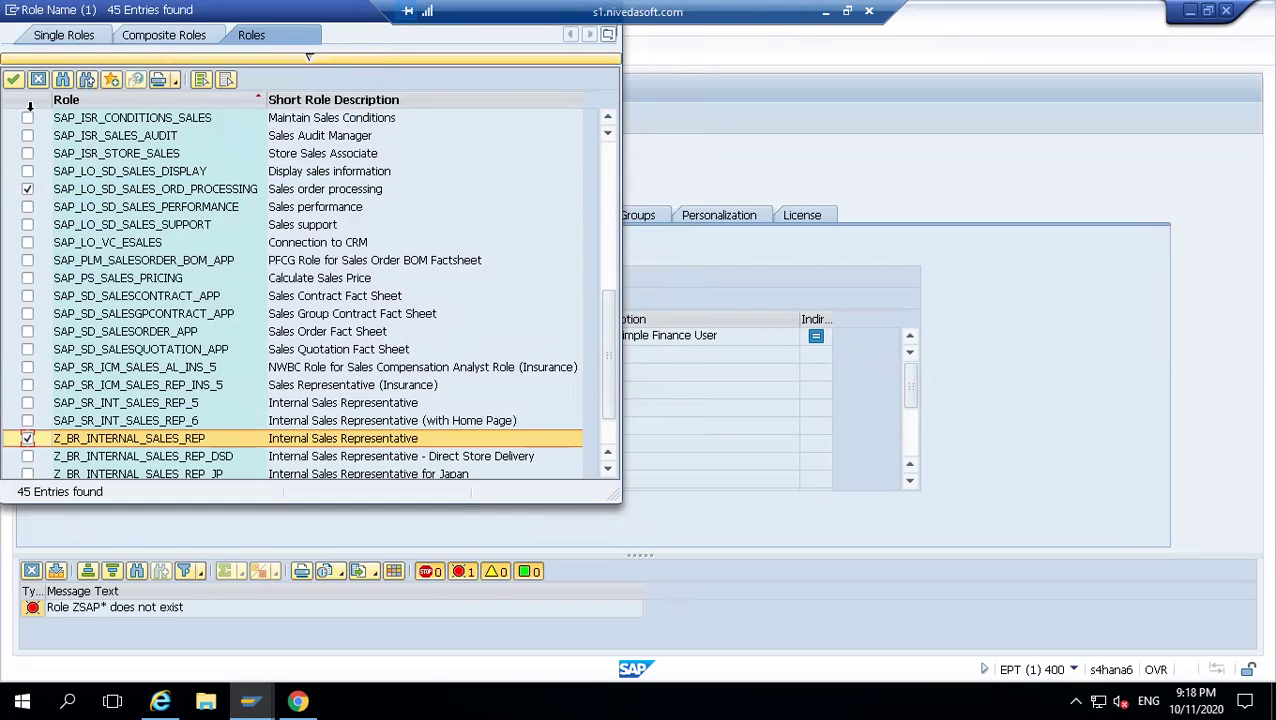
click(14, 79)
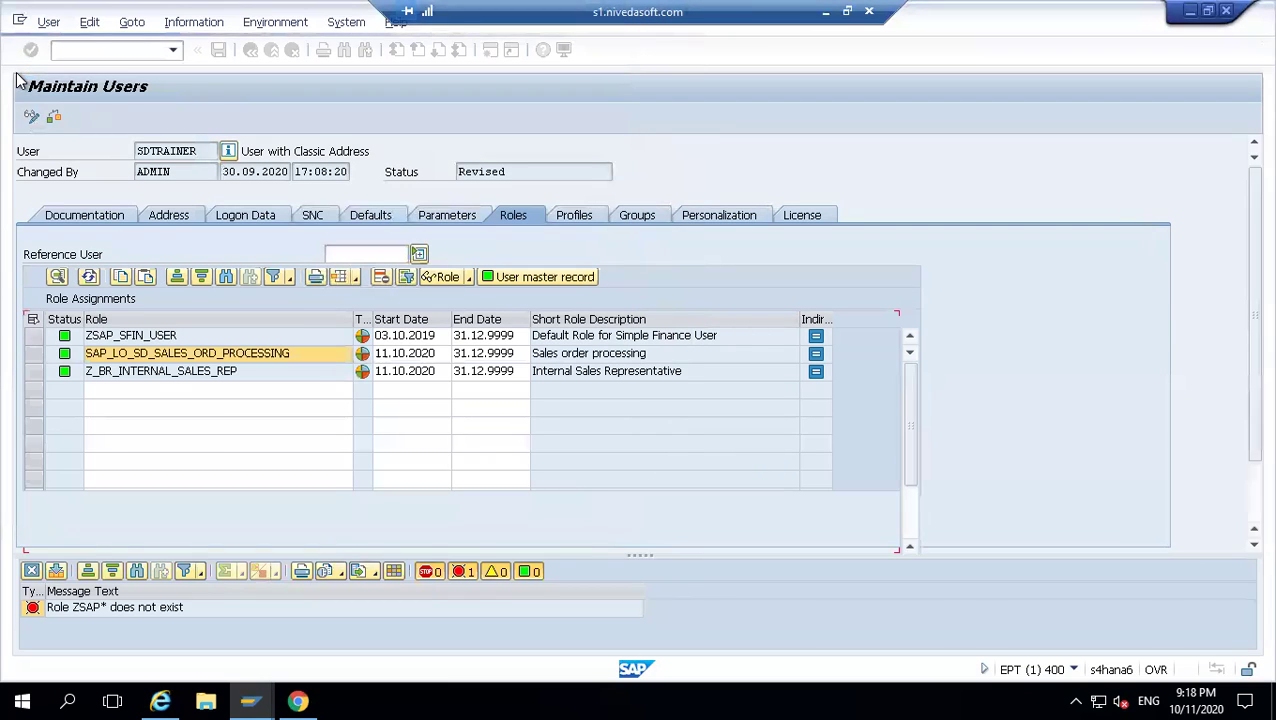
- Search for roles matching SLOG* from the next empty row of the role assignments
click(156, 390)
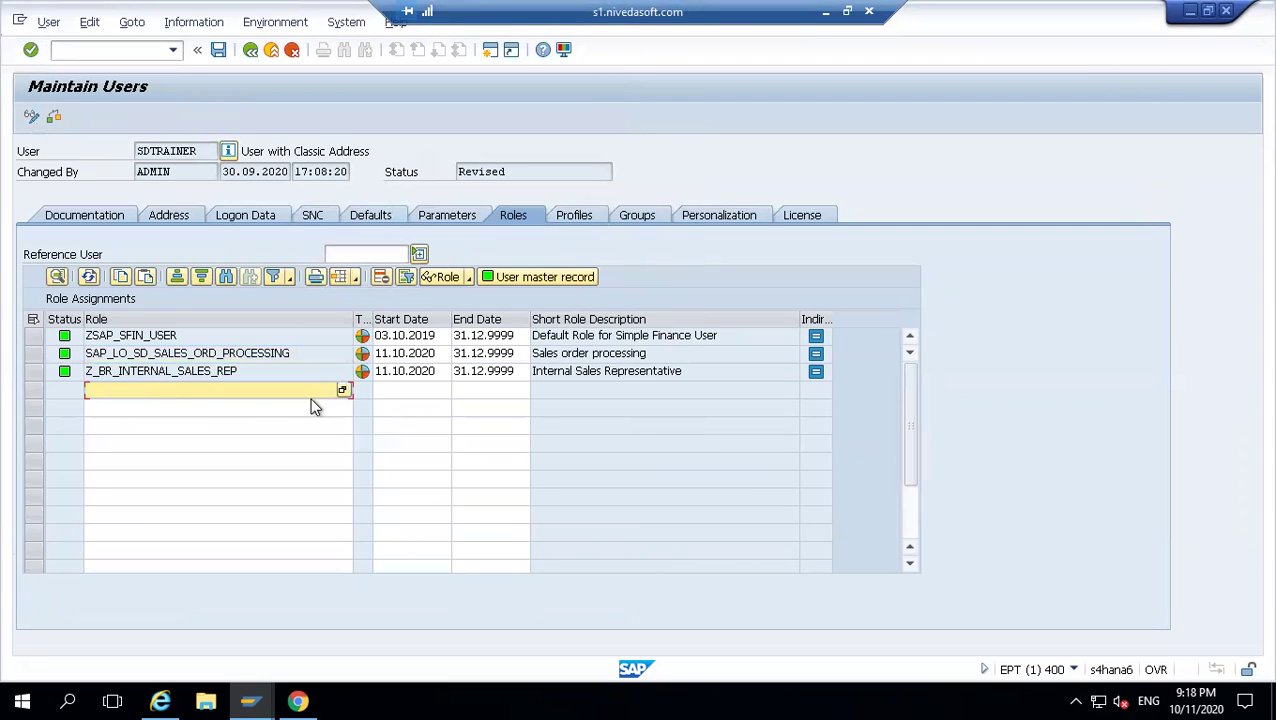
click(342, 390)
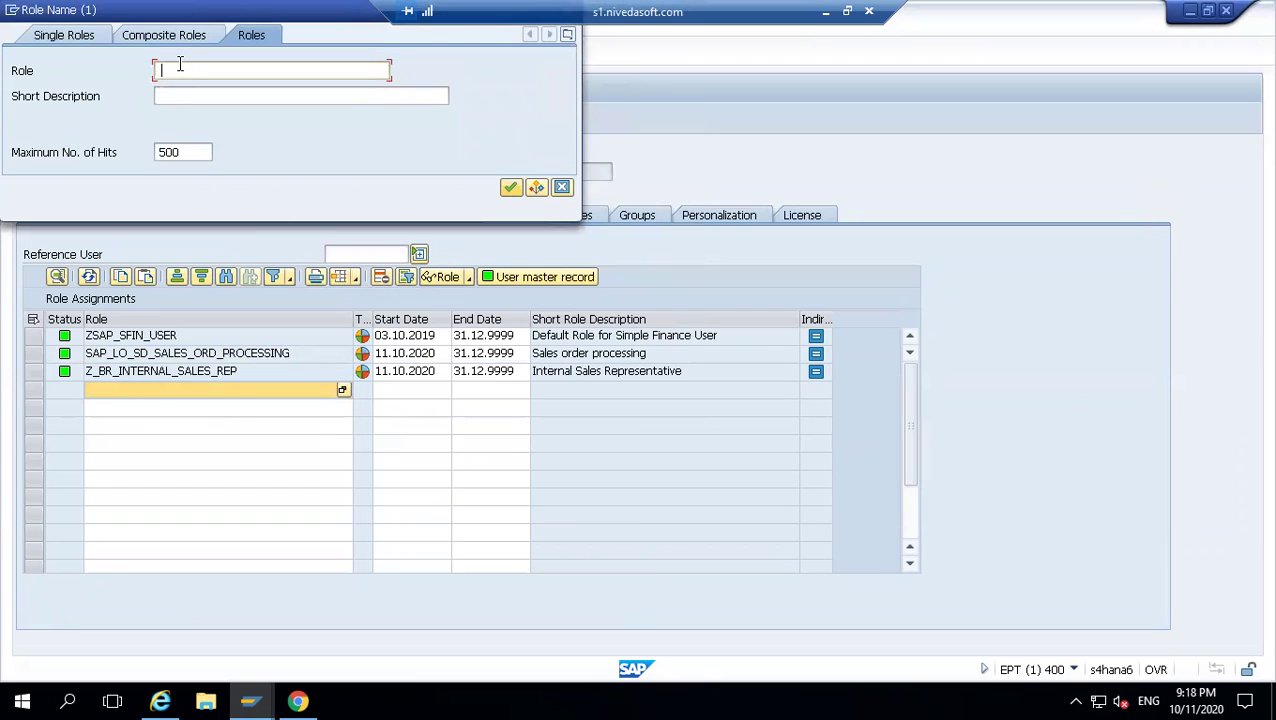
text(SLOG*)
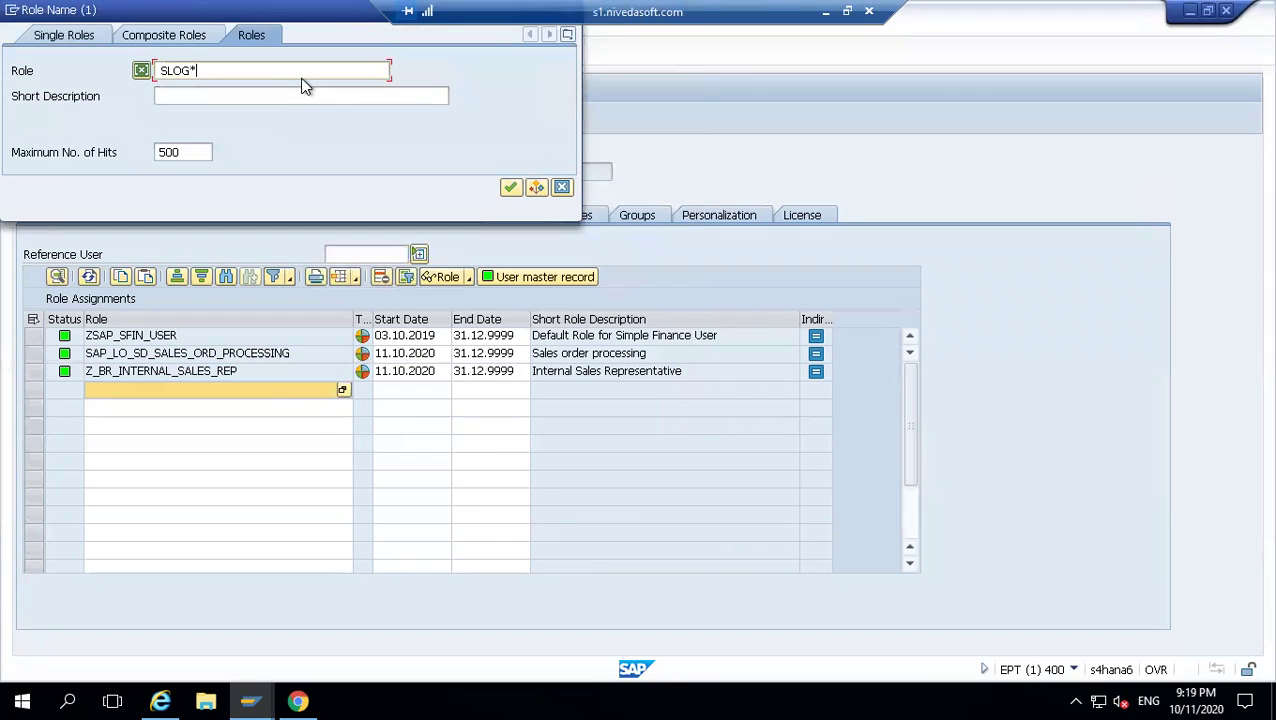
click(510, 187)
click(511, 188)
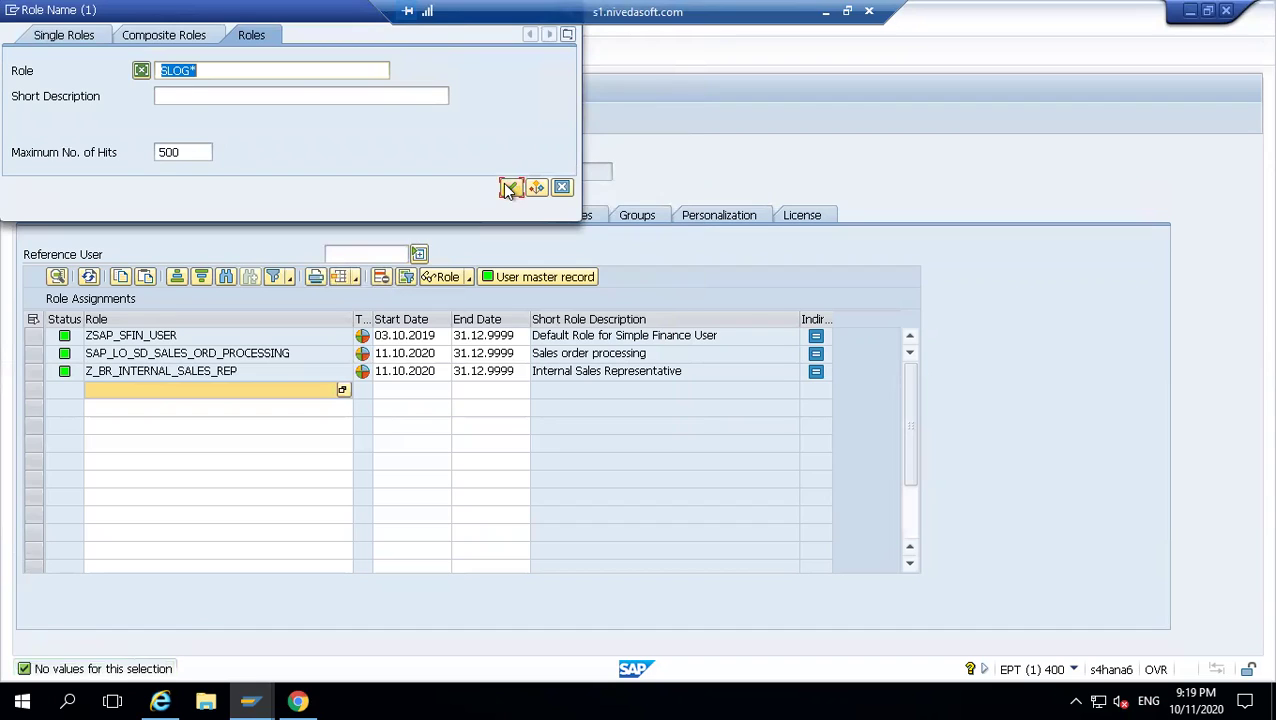
- Replace the role search pattern with Logistics* and search for matching roles
click(262, 74)
key(BackSpace)
key(BackSpace)
key(BackSpace)
key(BackSpace)
key(BackSpace)
text(L)
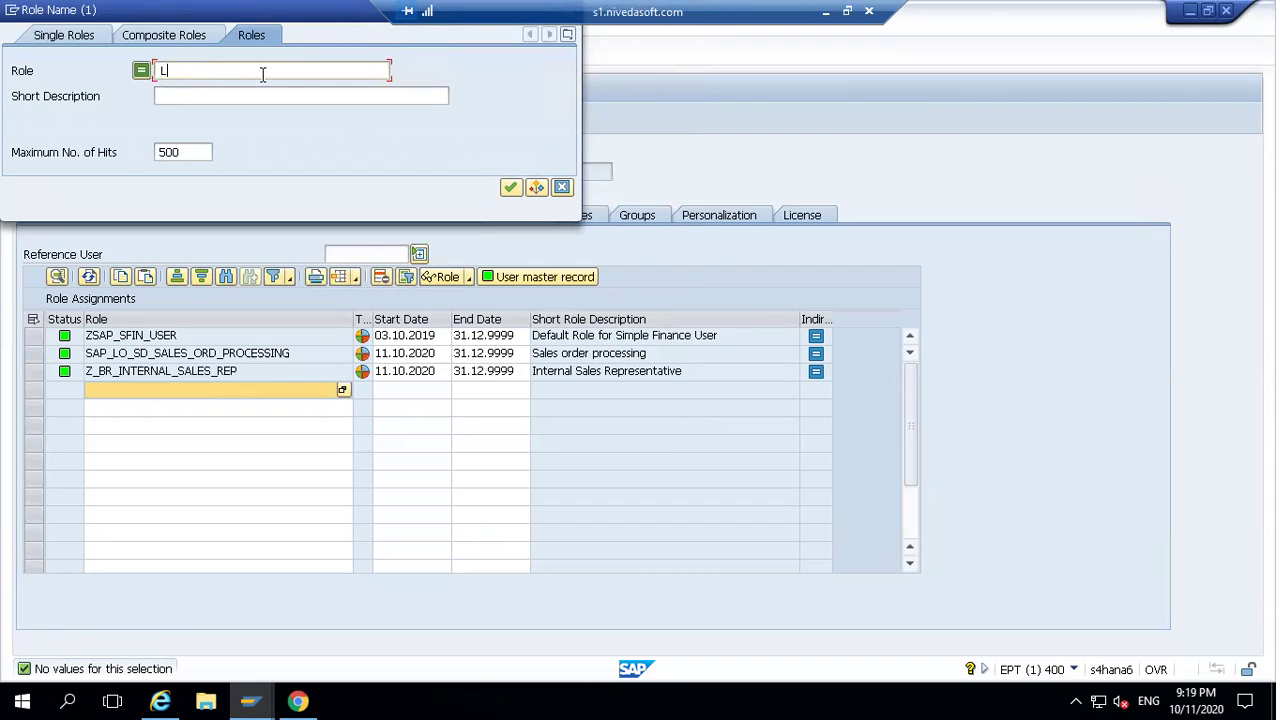
text(ogistics*)
- Replace the role search pattern with simple* and search for matching roles
click(264, 74)
key(BackSpace)
key(BackSpace)
key(BackSpace)
key(BackSpace)
key(BackSpace)
key(BackSpace)
key(BackSpace)
key(BackSpace)
key(BackSpace)
key(BackSpace)
text(simple*)
double_click(256, 71)
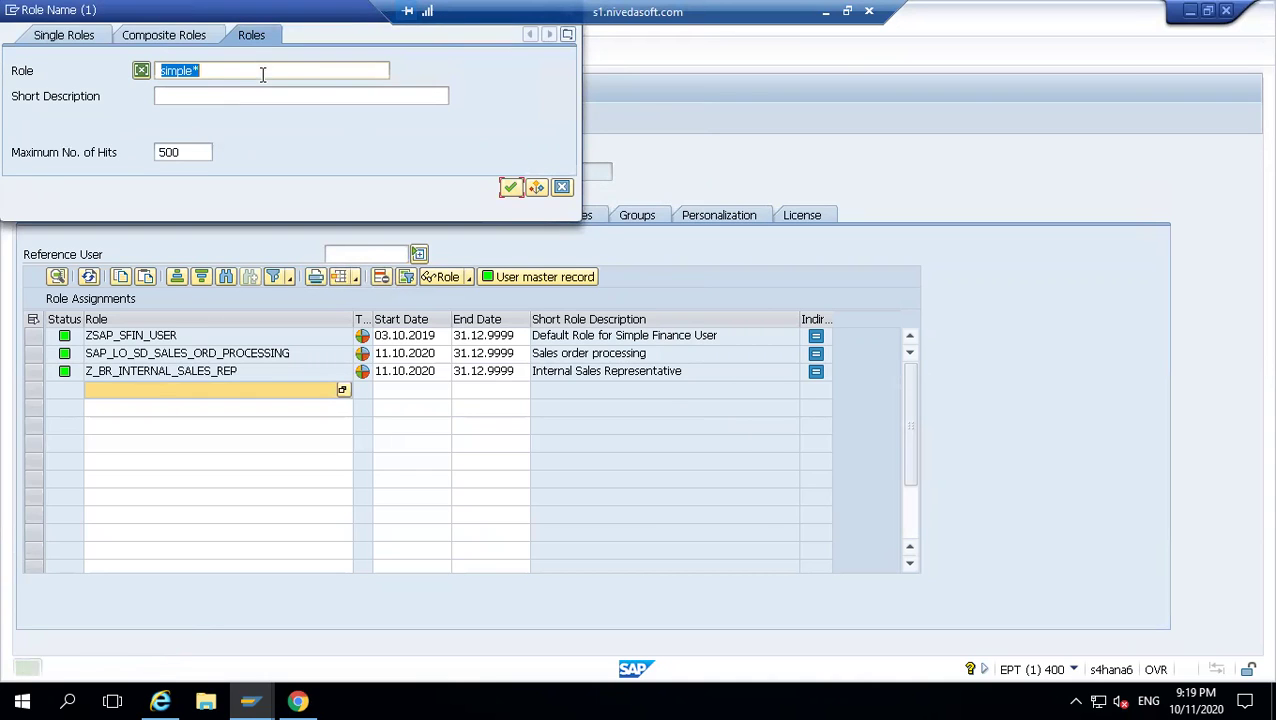
- Close the role search help and save the changed role assignments of user SDTRAINER
click(562, 188)
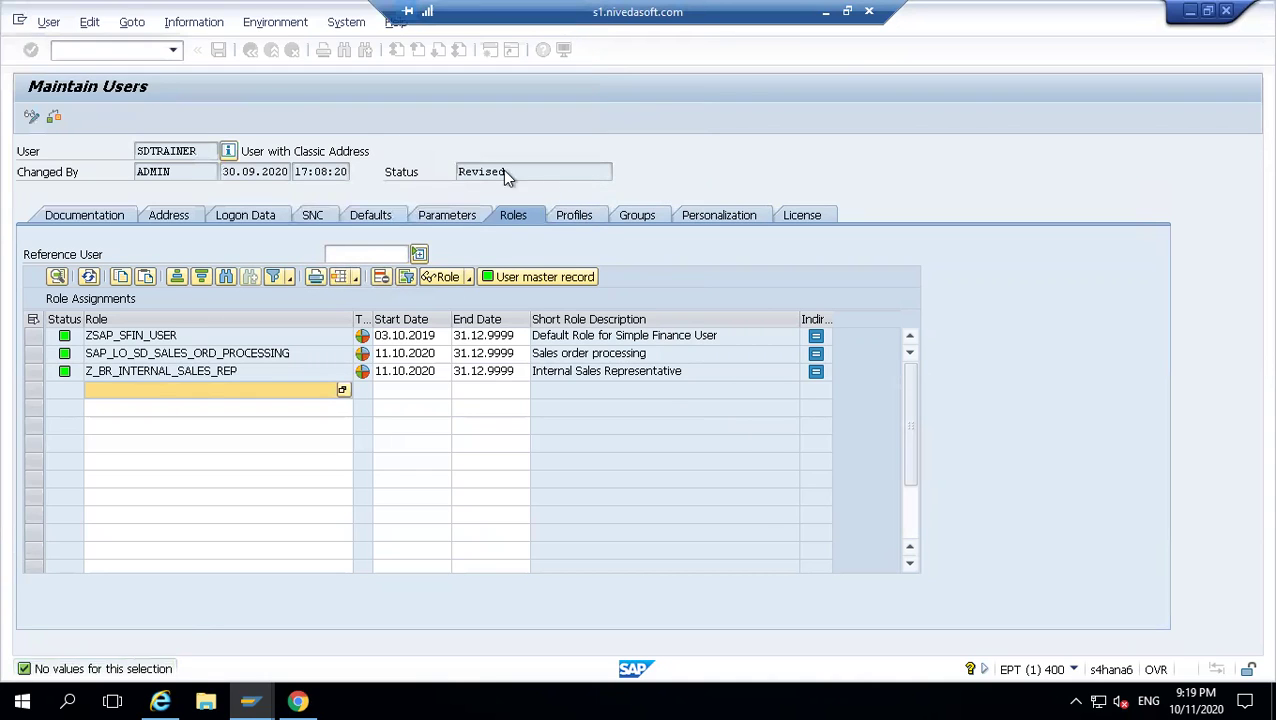
click(222, 51)
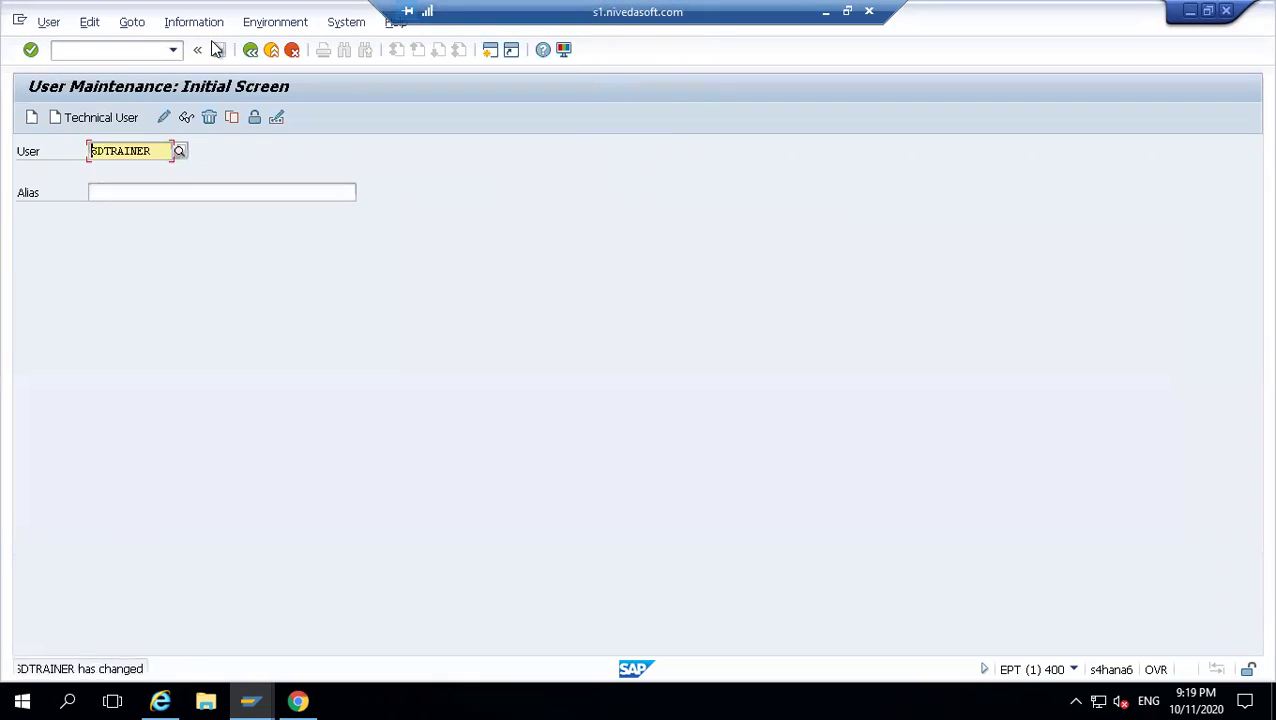
- Switch to Chrome, close the old Fiori Launchpad session, and reopen the Fiori Launchpad from the desktop
click(298, 701)
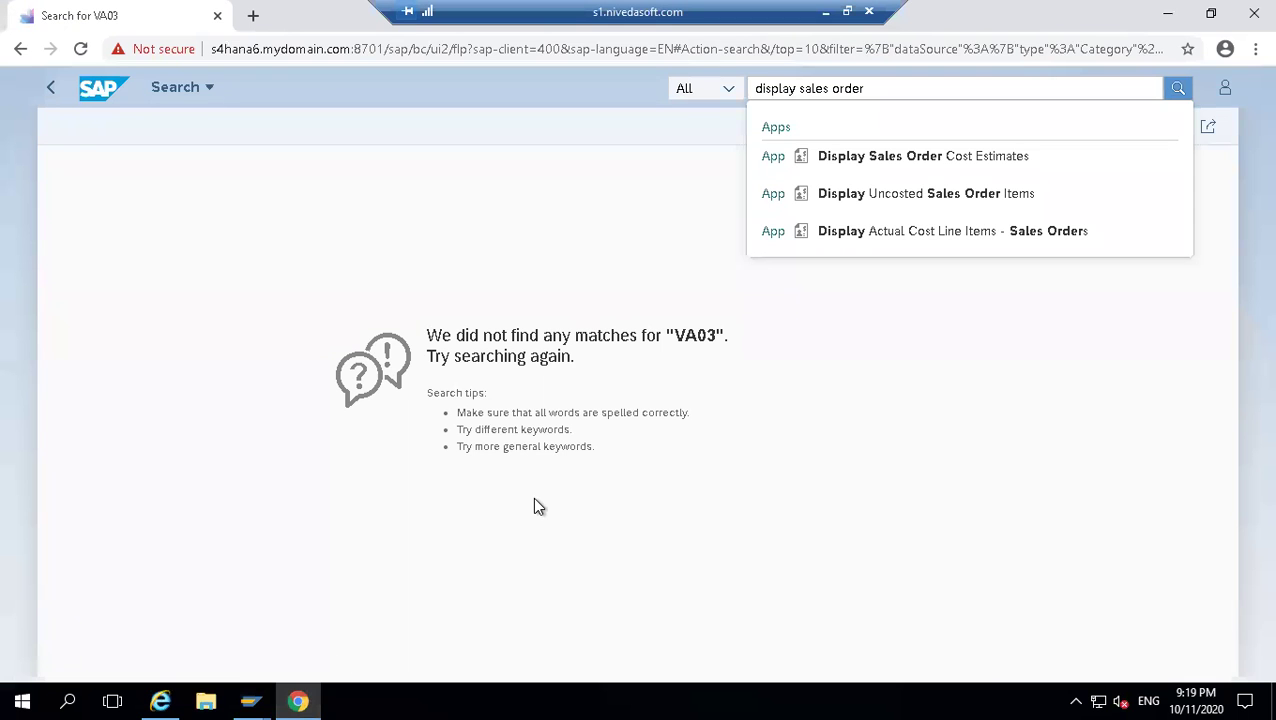
click(253, 16)
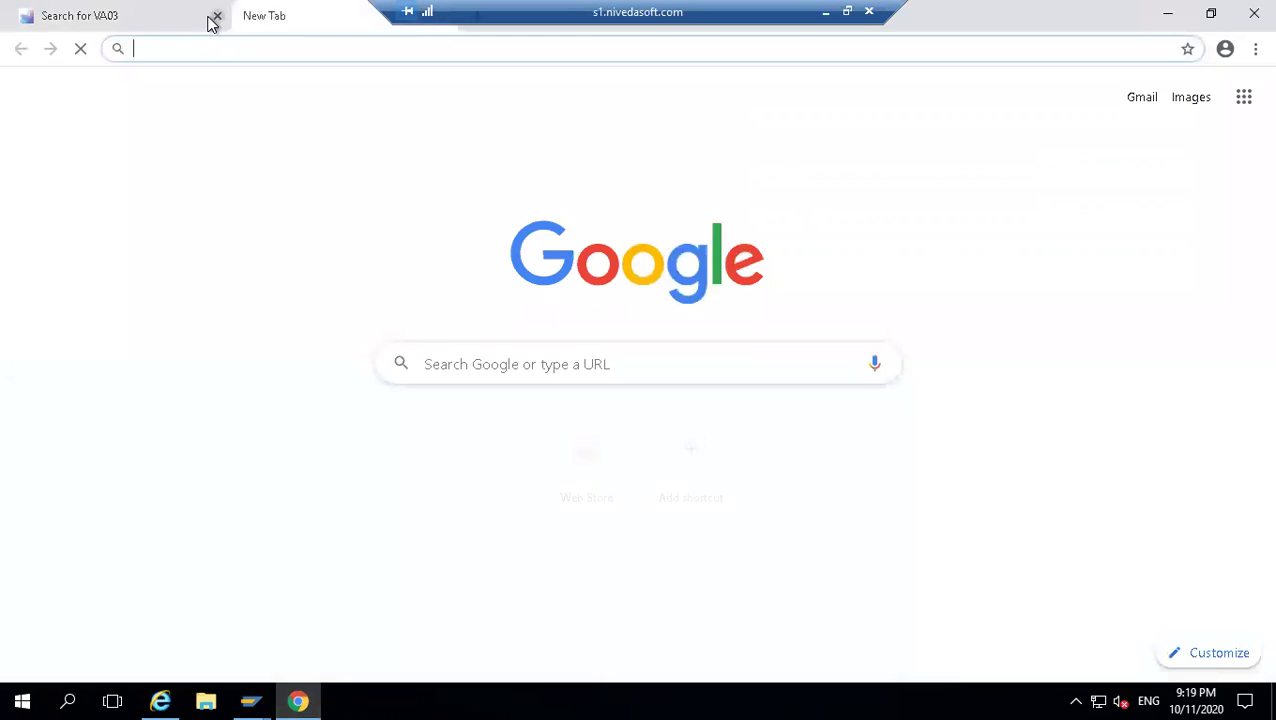
click(206, 18)
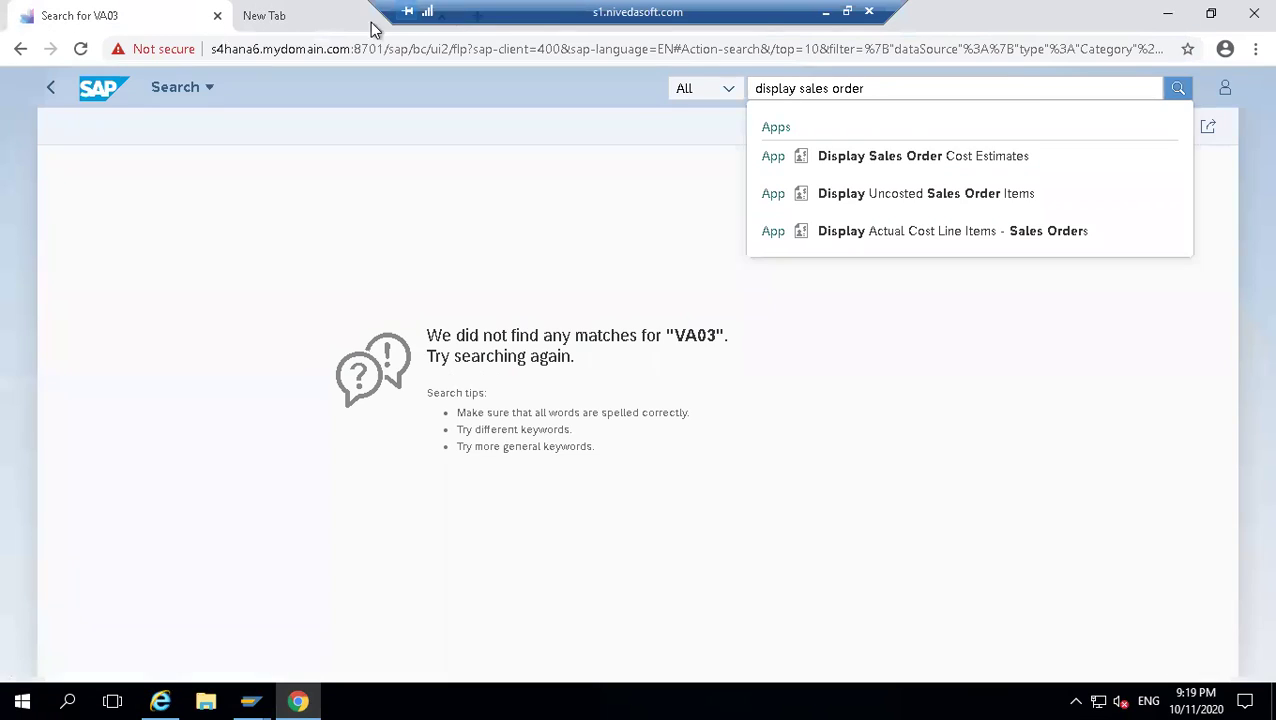
click(1250, 13)
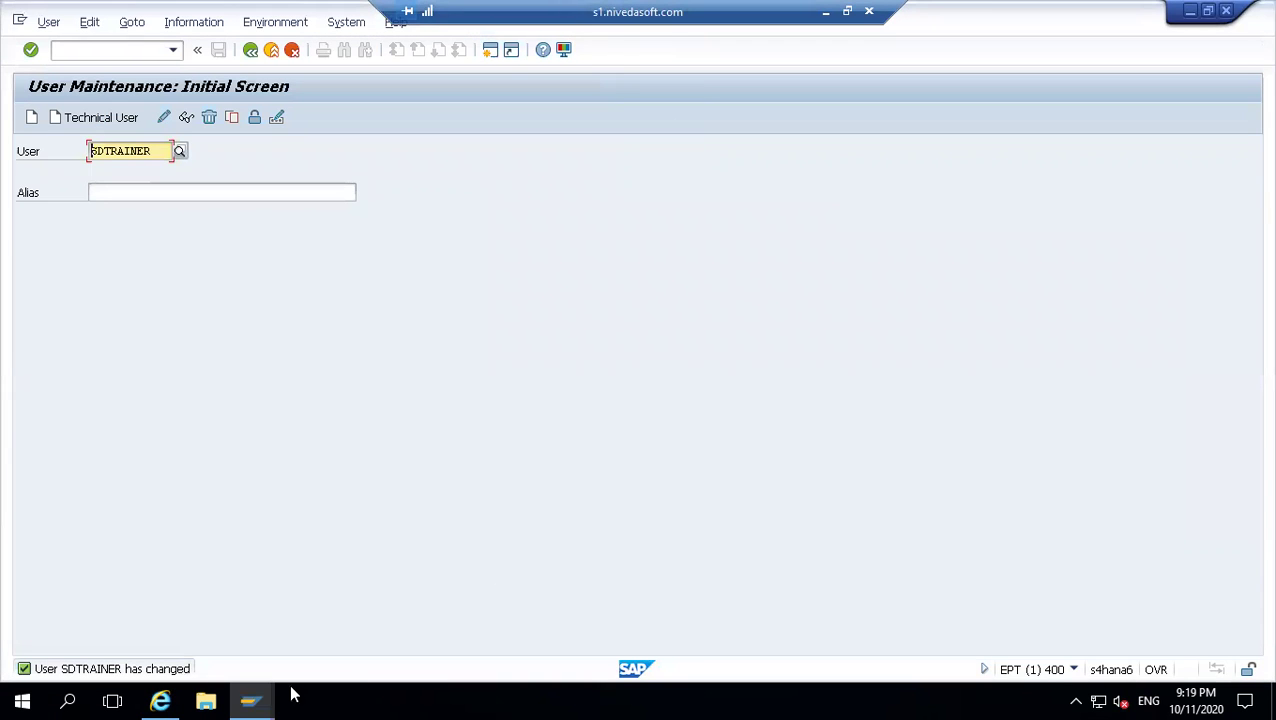
click(1272, 700)
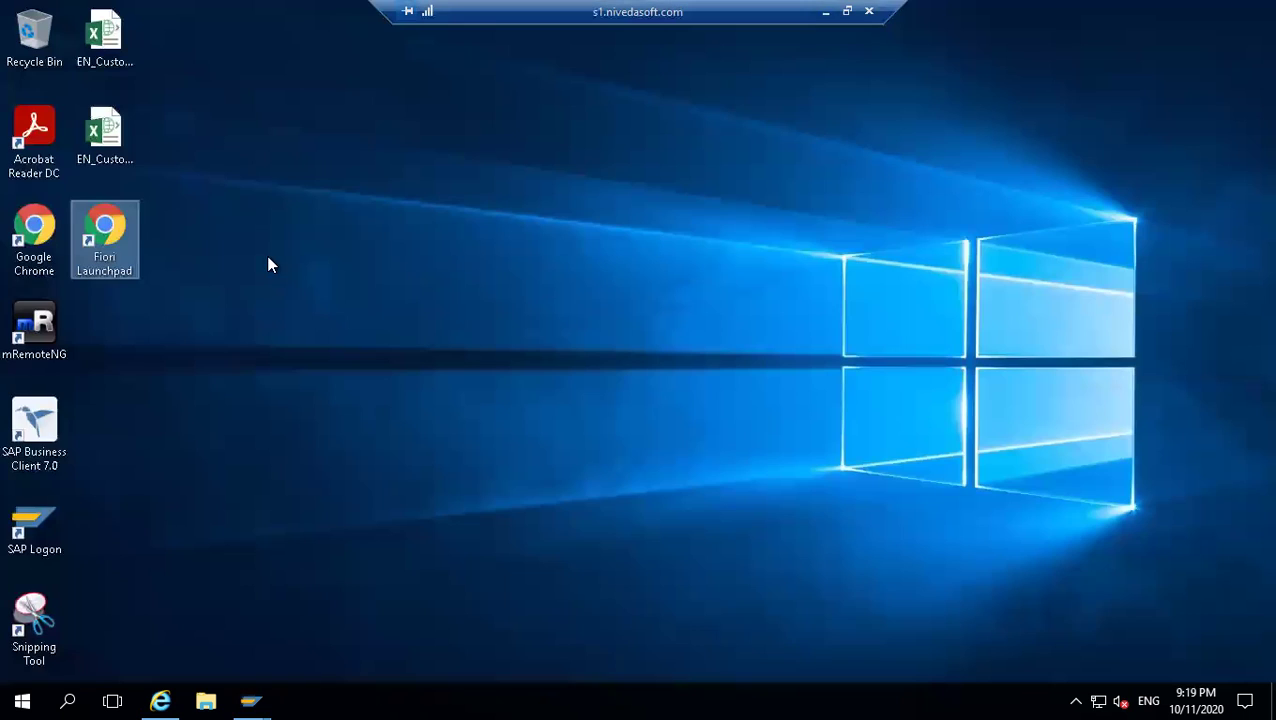
double_click(121, 230)
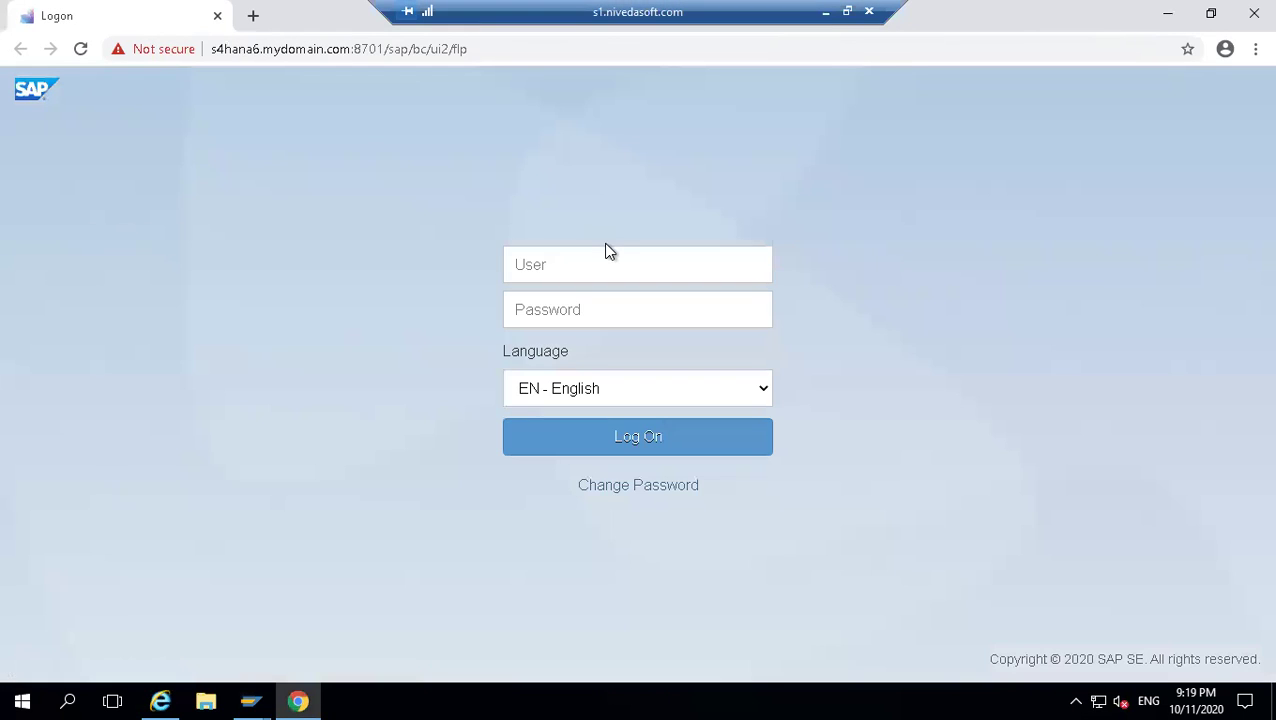
- Log on to the Fiori Launchpad as user sdtrainer with the account password
click(589, 259)
text(sdtrainer)
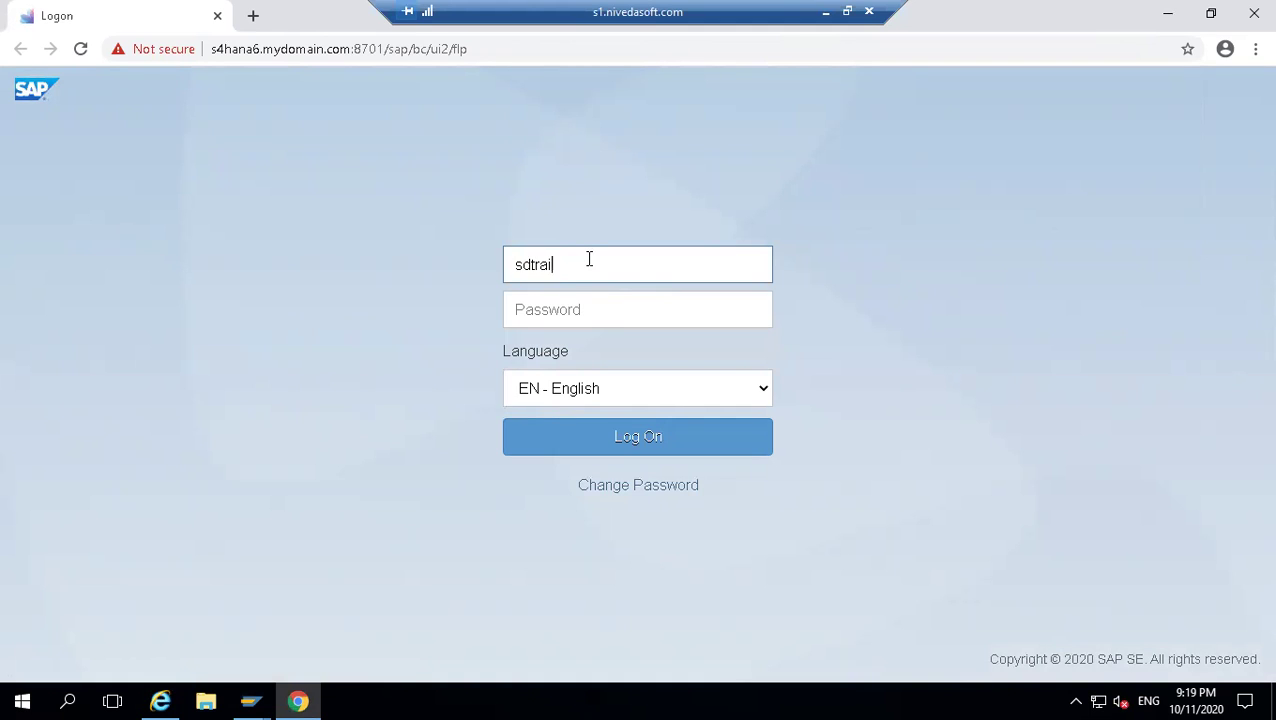
key(Tab)
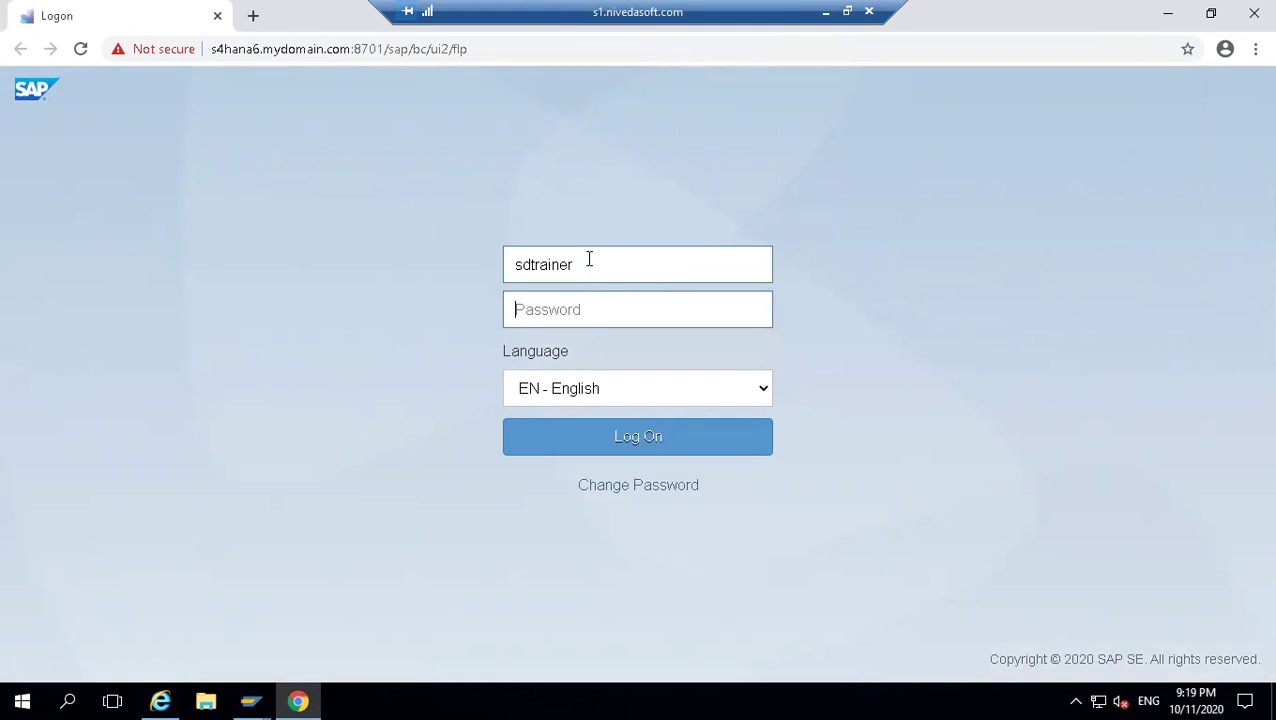
text(•••••••••)
key(Return)
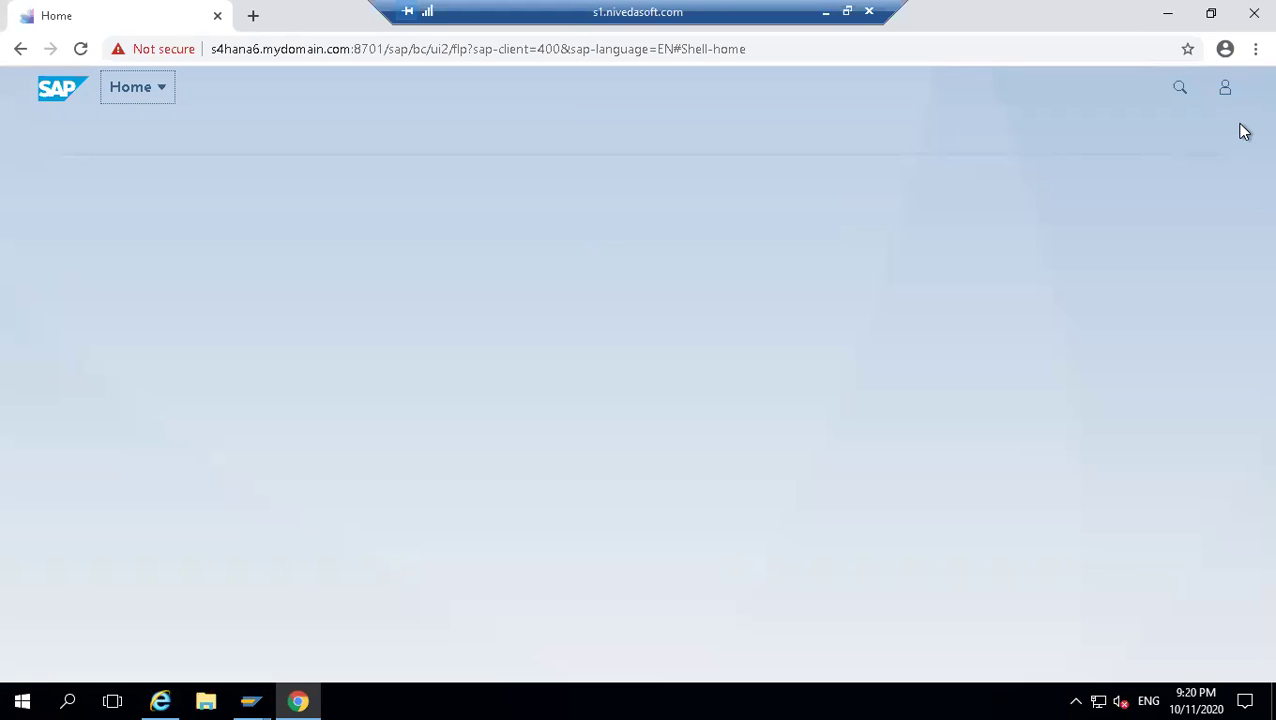
- Enter sales in the launchpad search and close the suggestion list
click(1182, 88)
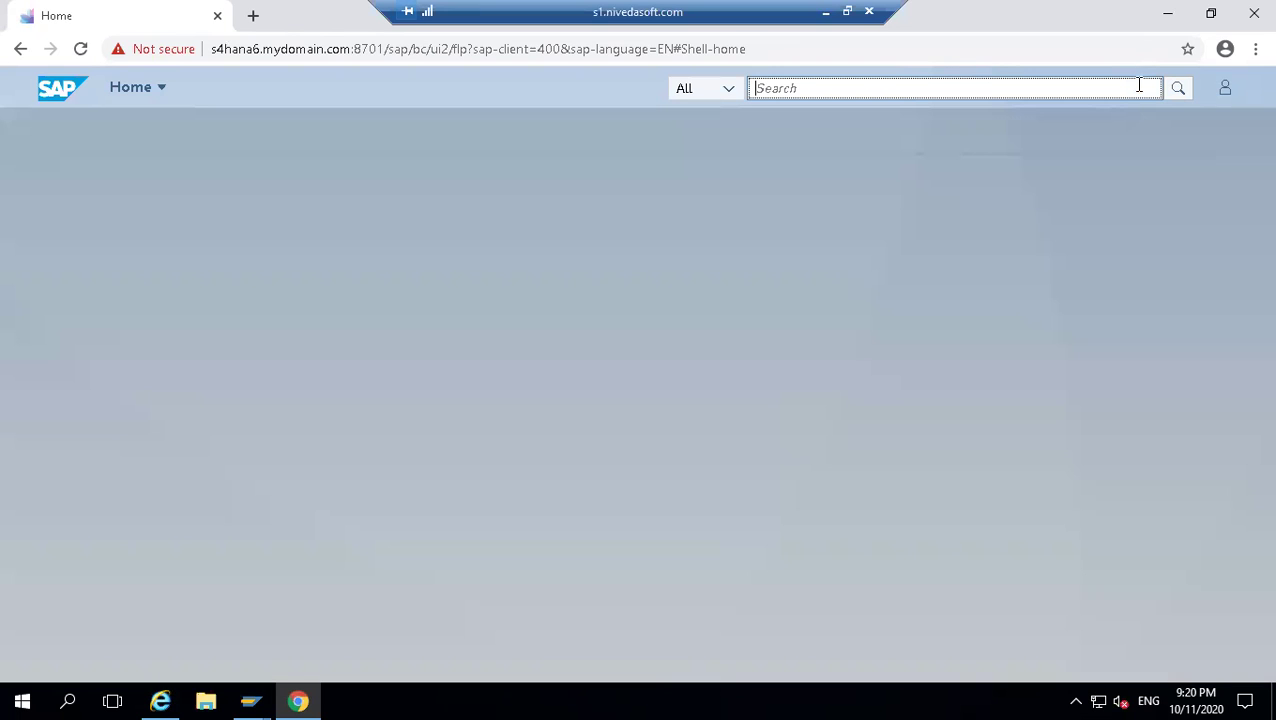
text(sales)
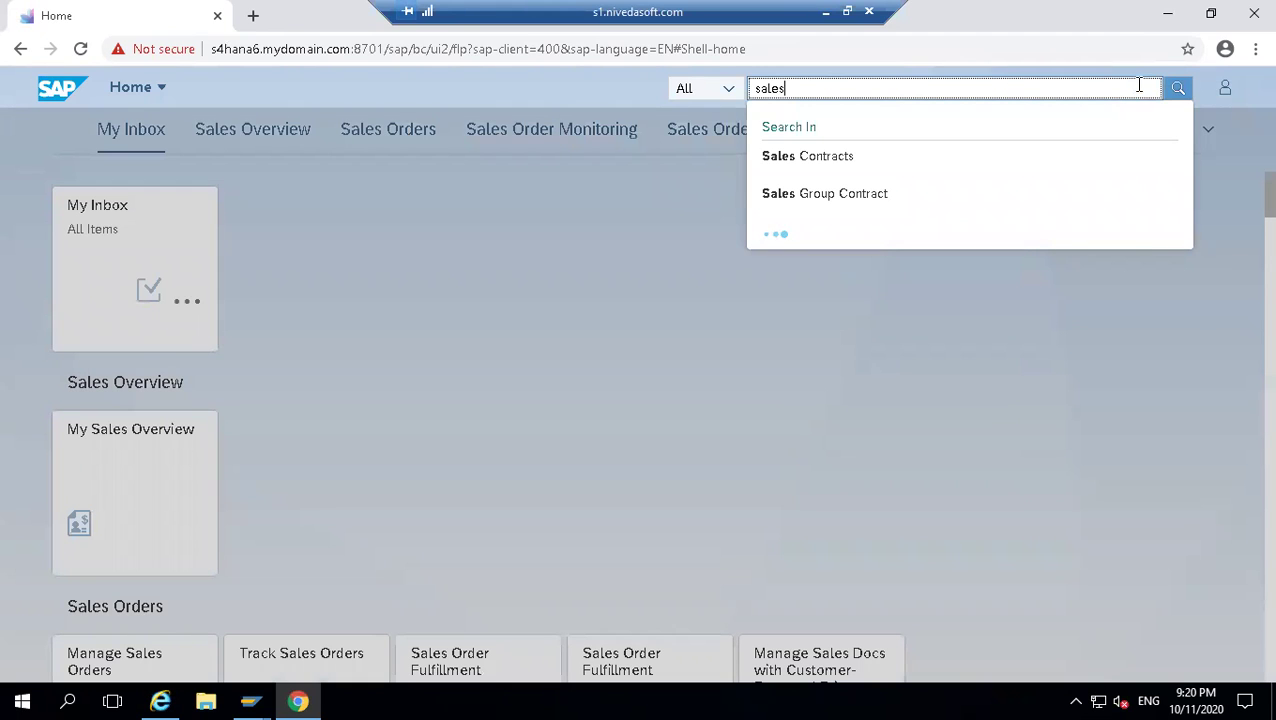
click(935, 388)
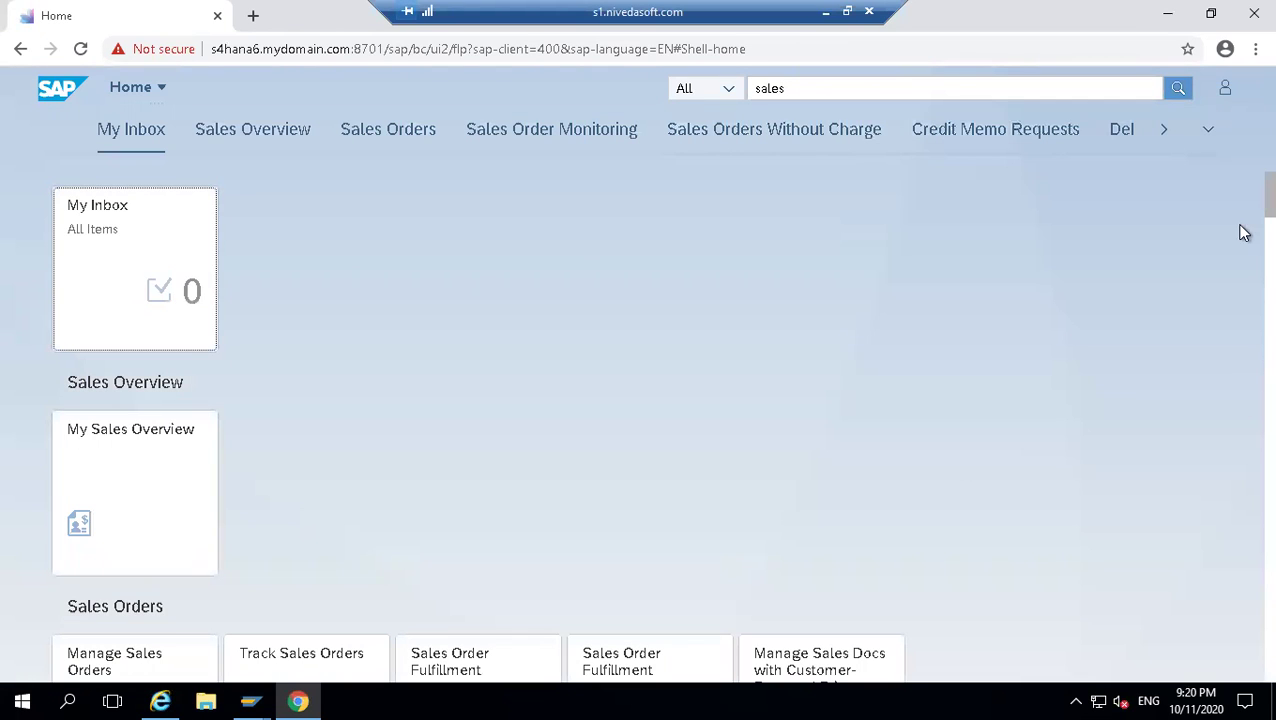
- Try to open the Sales Order Fulfillment app for resolving issues, and reload the launchpad page
scroll(1243, 200, down, 3)
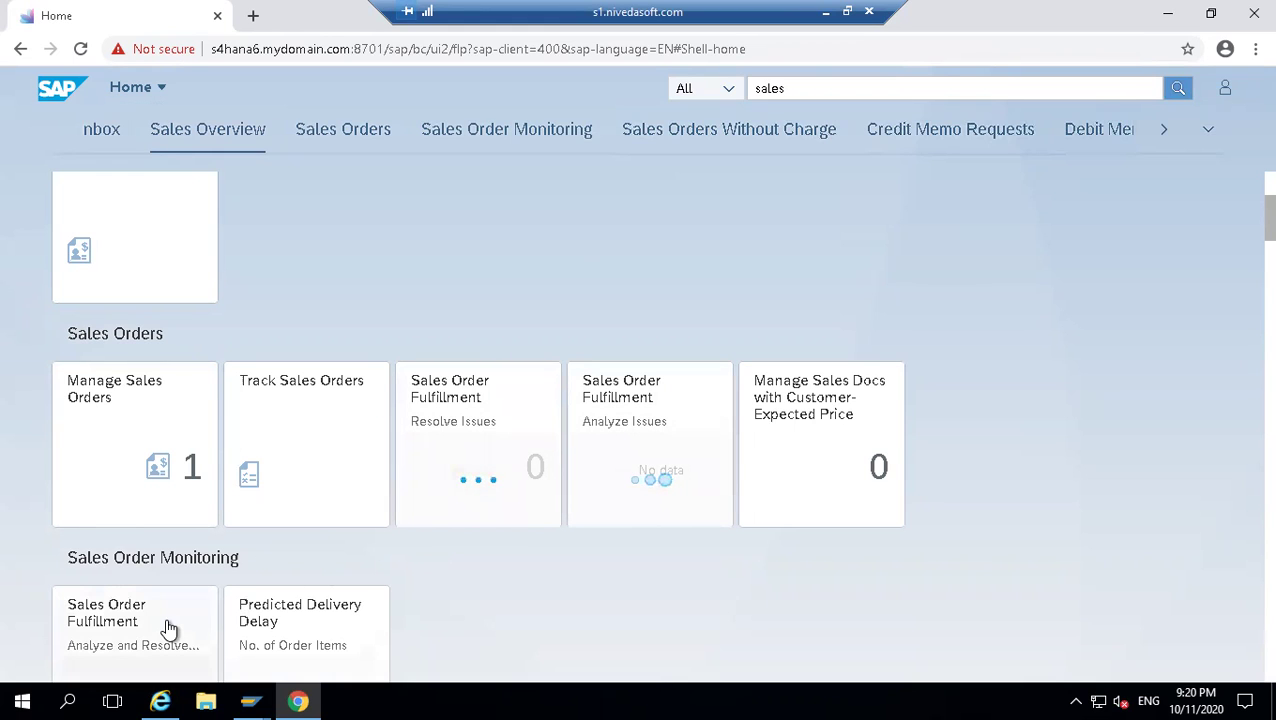
click(489, 443)
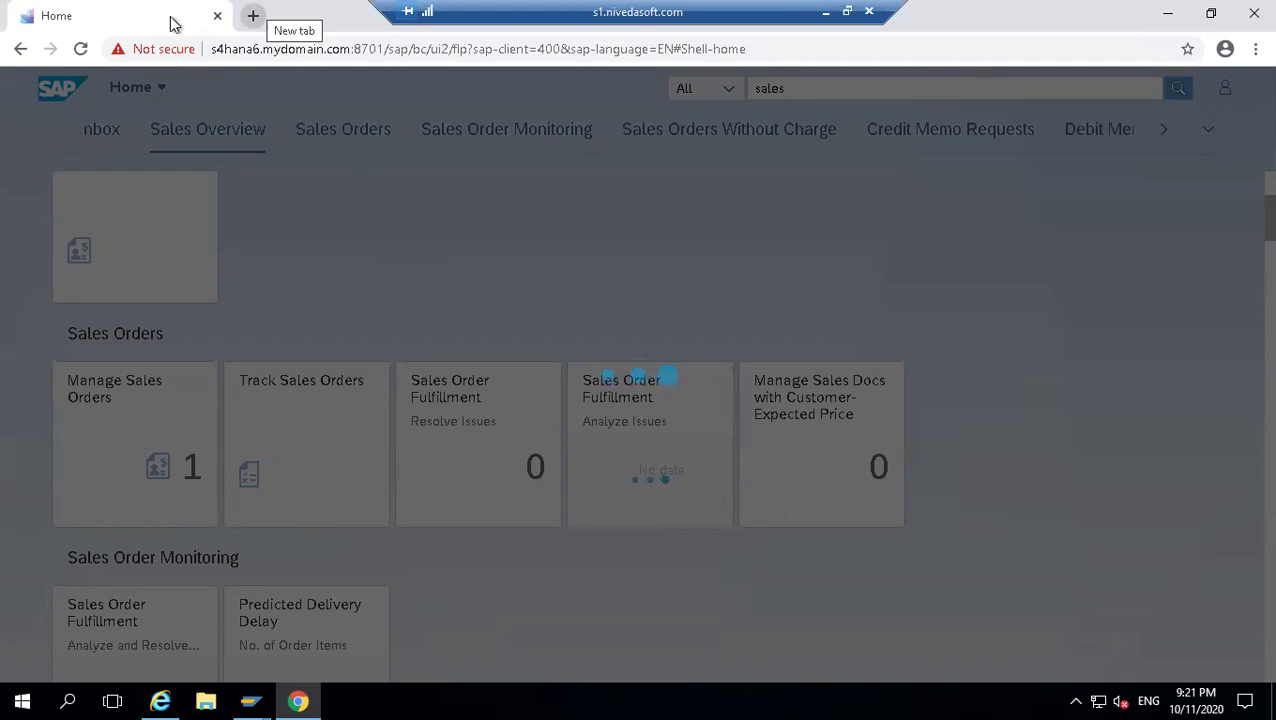
click(81, 49)
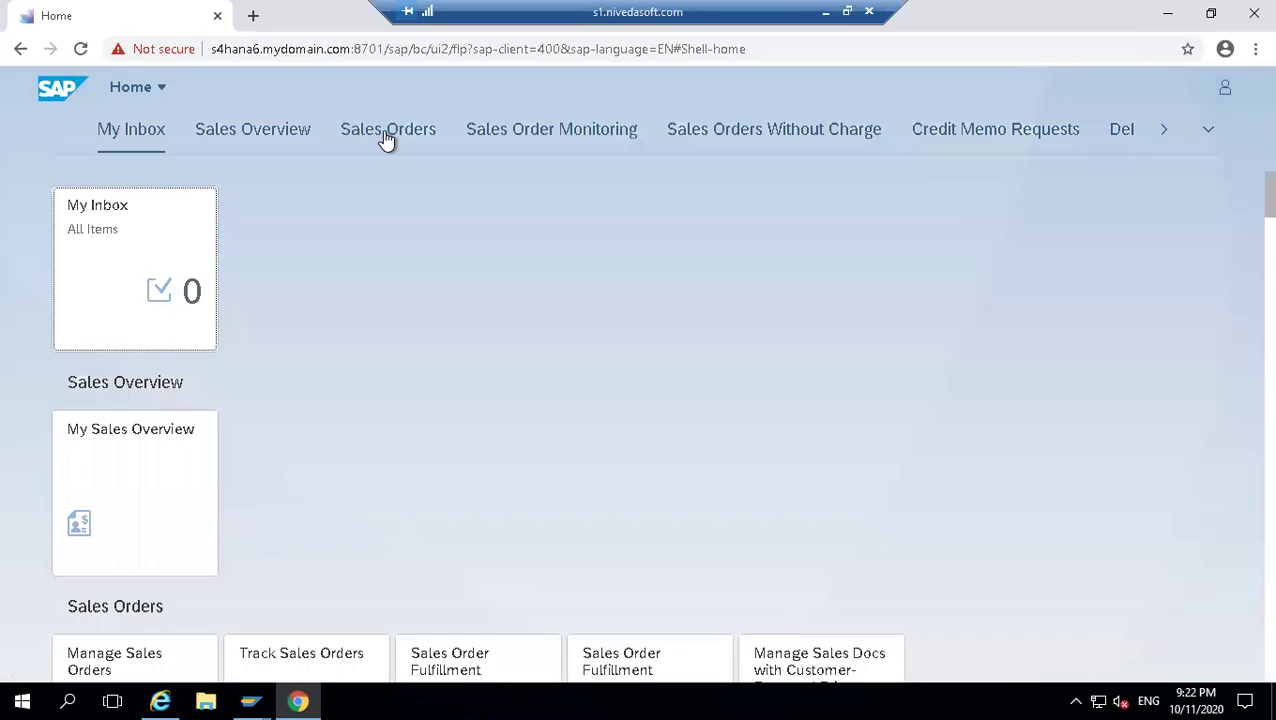
- Open the Manage Sales Orders app from the Sales Orders group and start creating a sales order with VA01
click(388, 137)
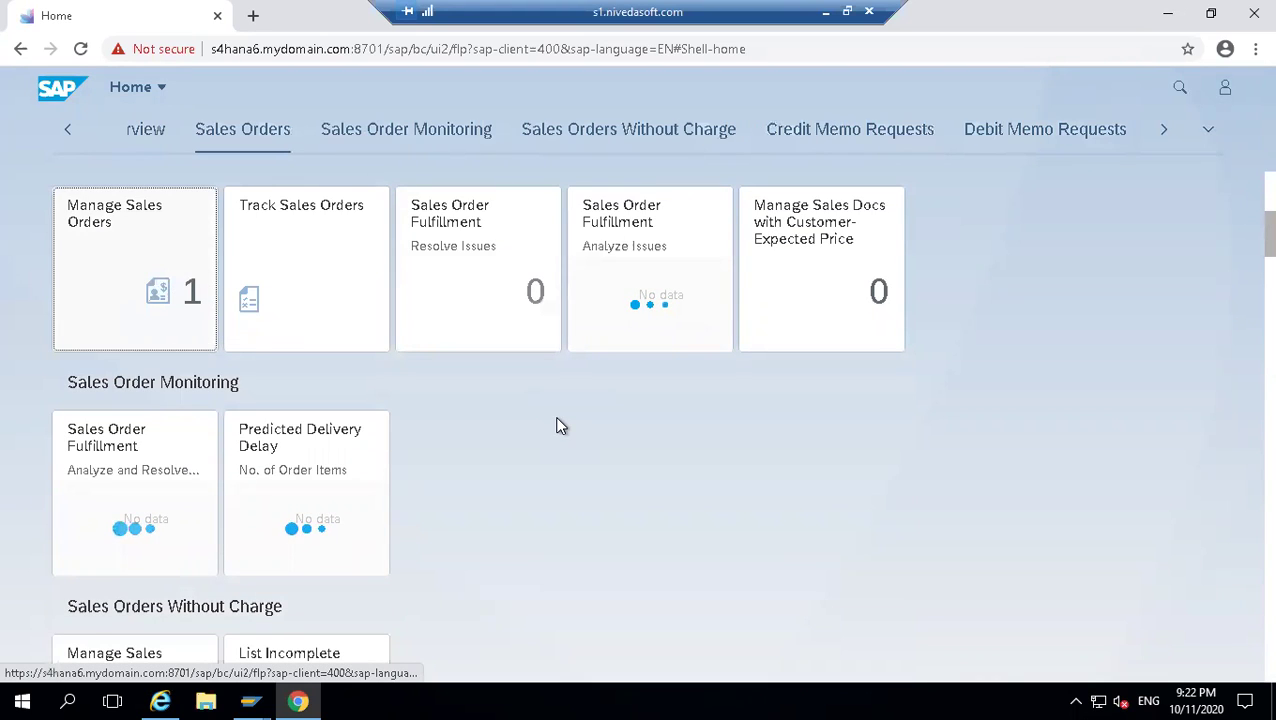
click(176, 306)
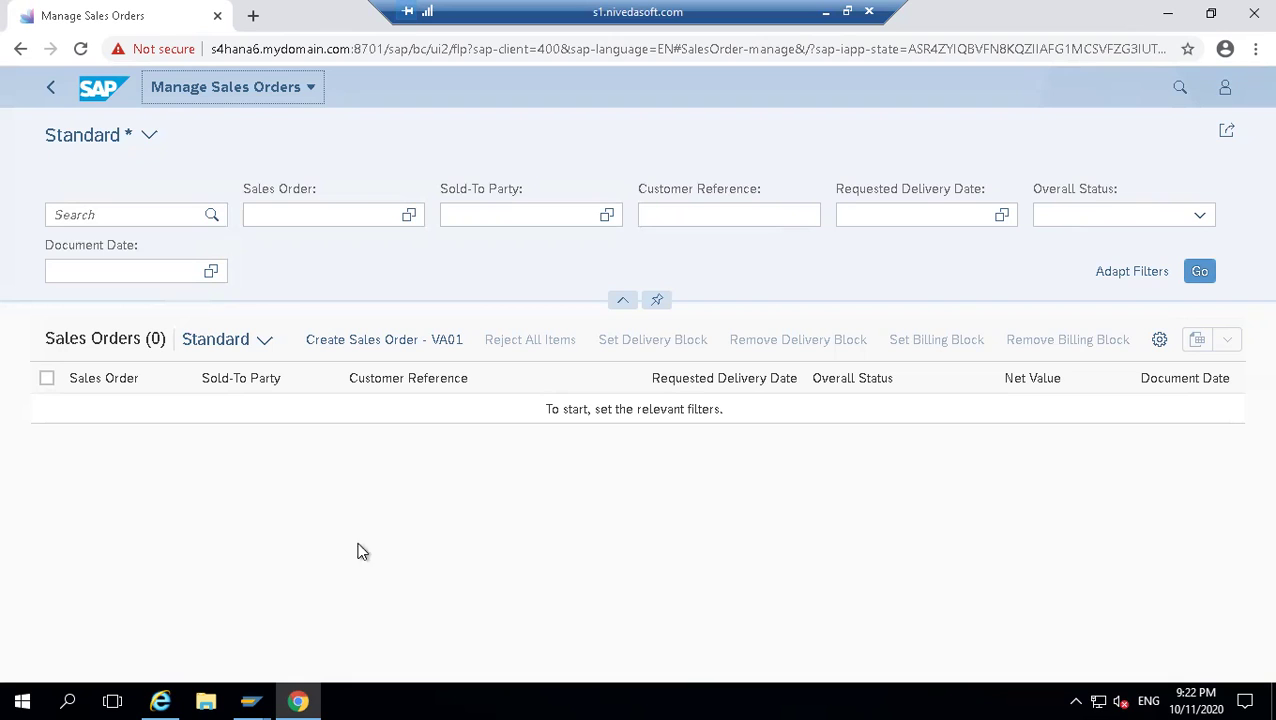
click(395, 342)
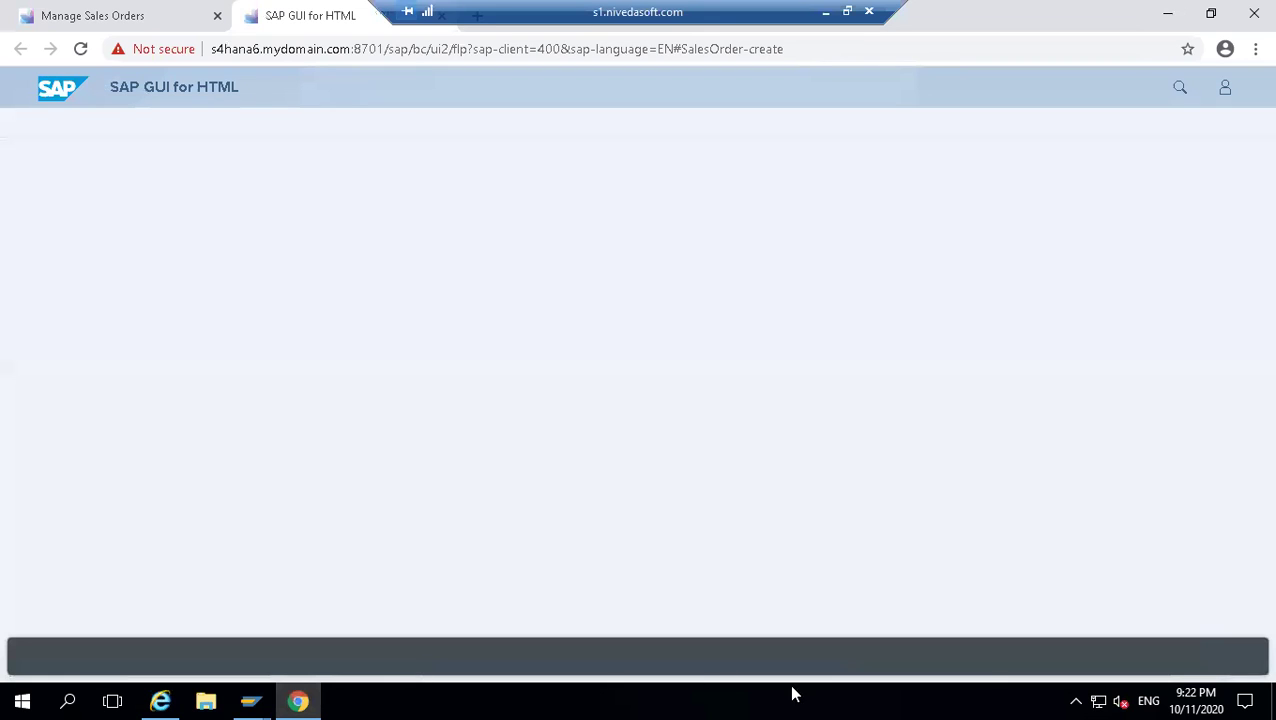
click(1271, 700)
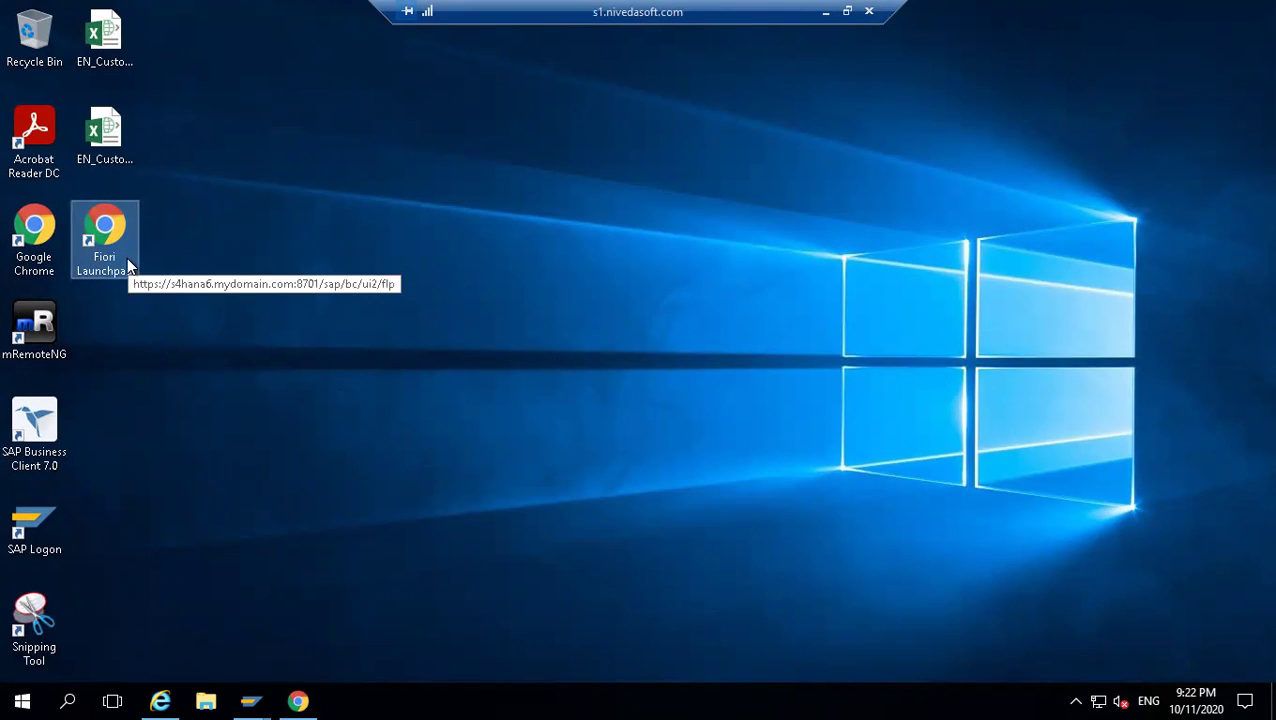
click(297, 698)
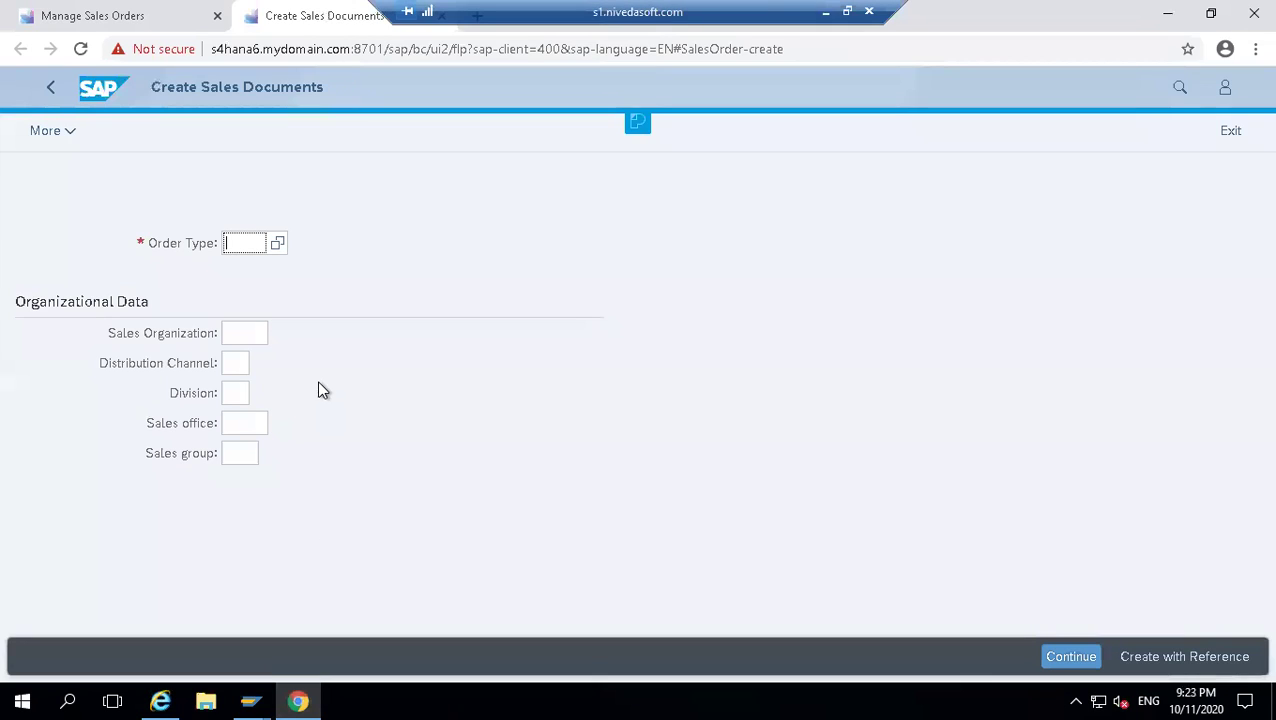
- Enter order type or, sales organization 1710, distribution channel 10 and division 00, and continue to the order overview
text(or)
key(Tab)
text(1710)
key(Tab)
text(10)
key(Tab)
text(00)
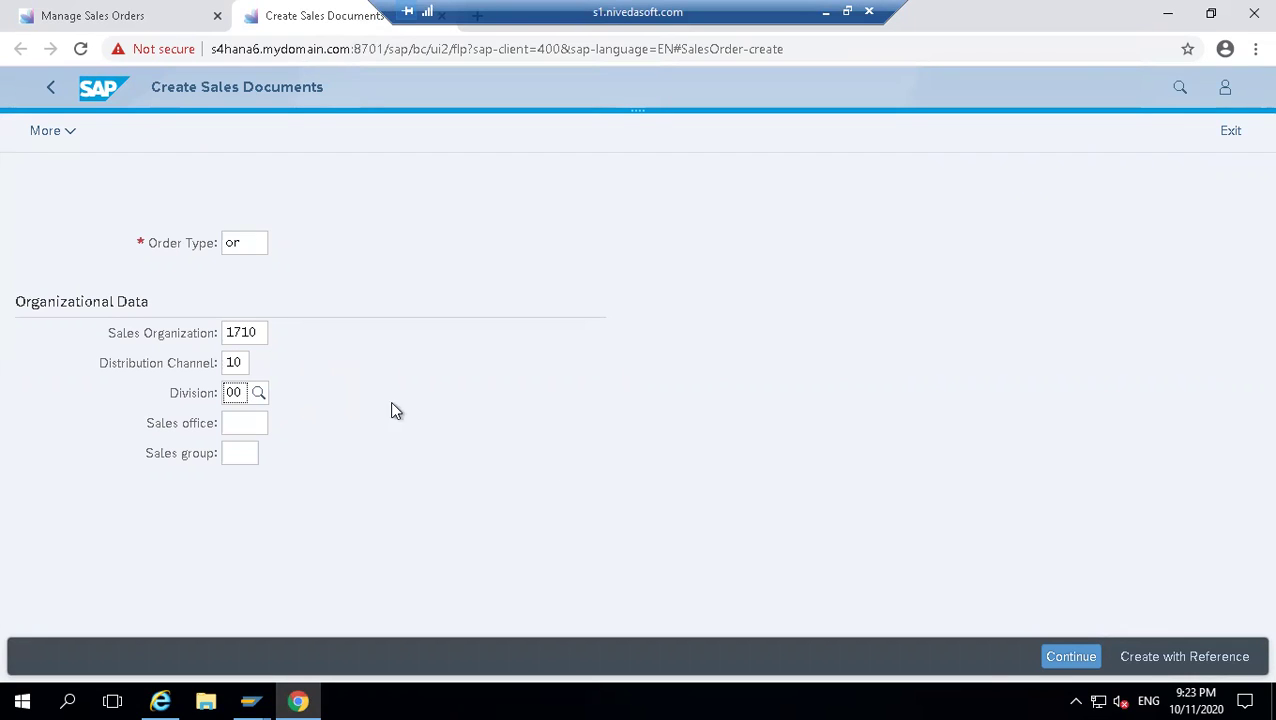
key(Return)
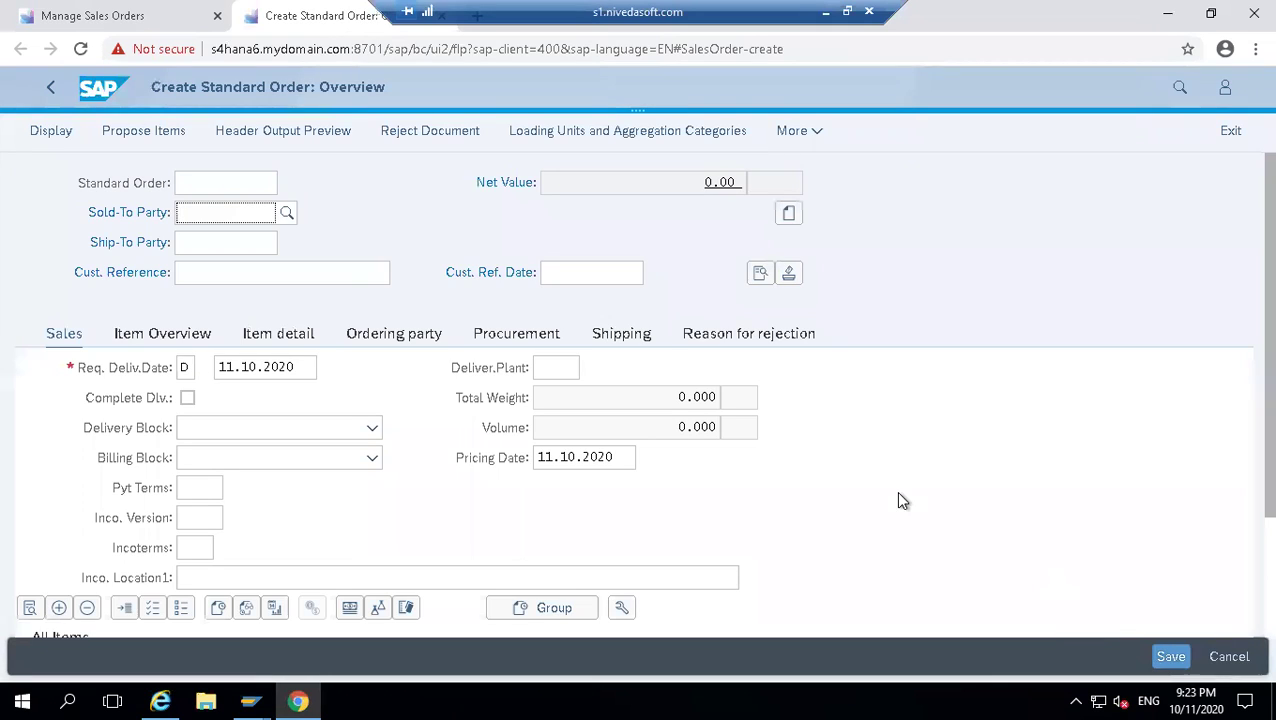
- Fill in the sold-to and ship-to customer numbers and set the customer reference to fiori in the standard order
click(262, 216)
text(1000)
key(Tab)
text(1000)
key(Tab)
key(Tab)
key(shift+Tab)
text(fiori)
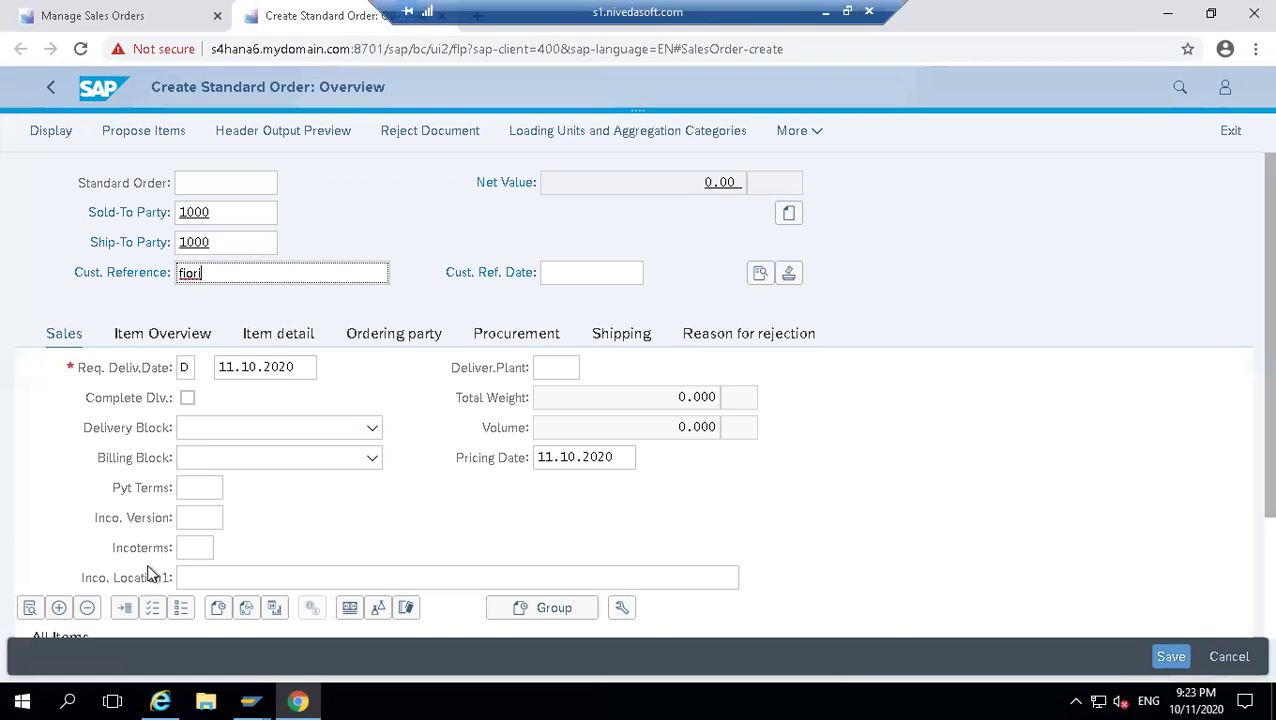
click(201, 487)
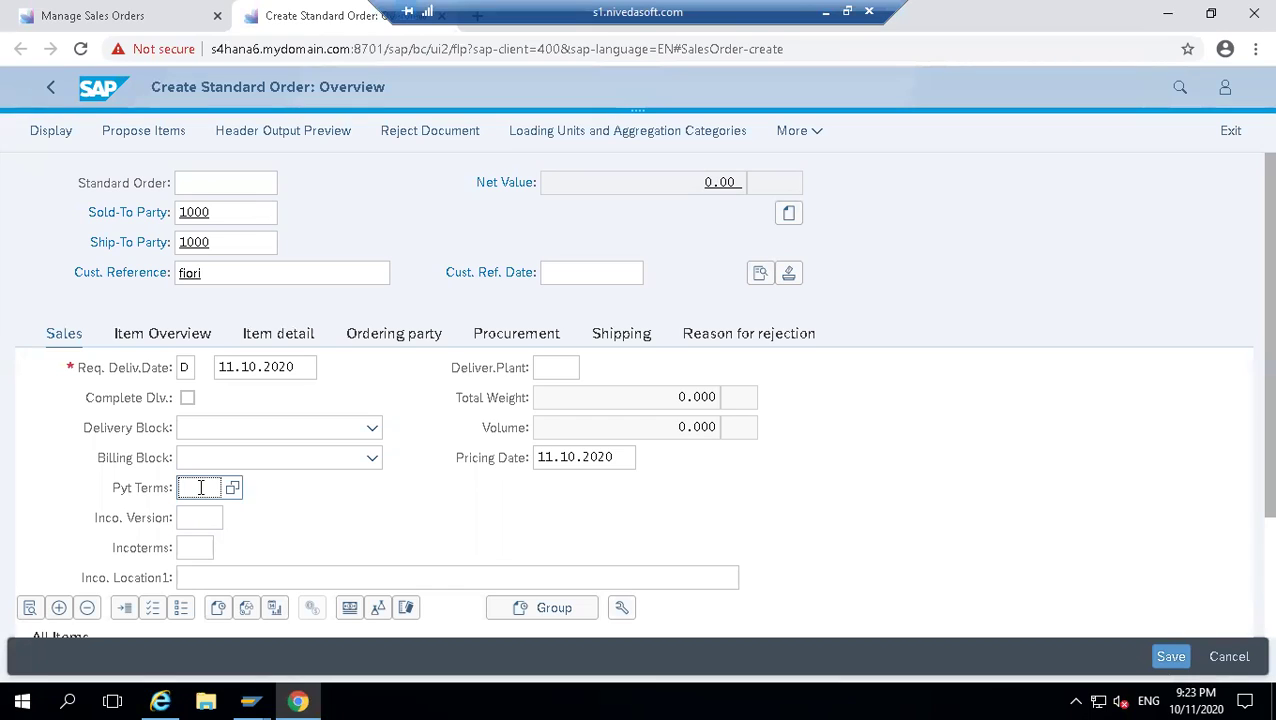
click(252, 211)
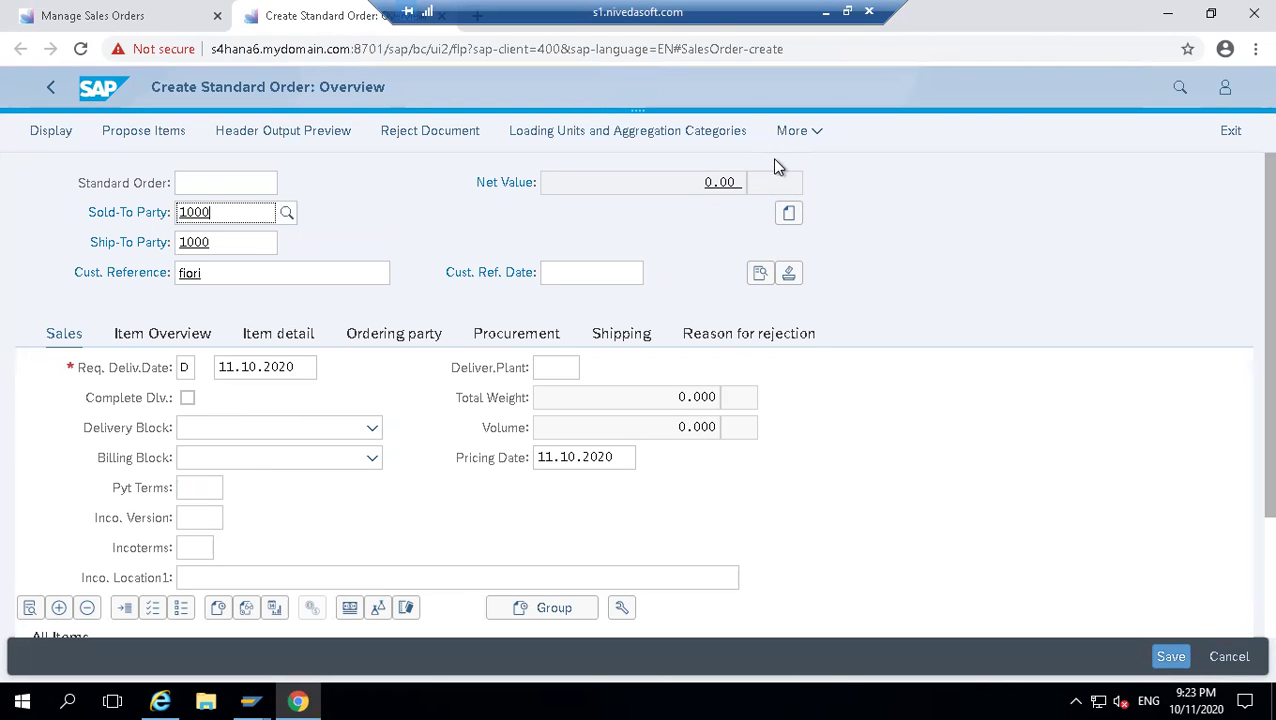
- Examine the additional sales document functions offered for the standard order
click(798, 135)
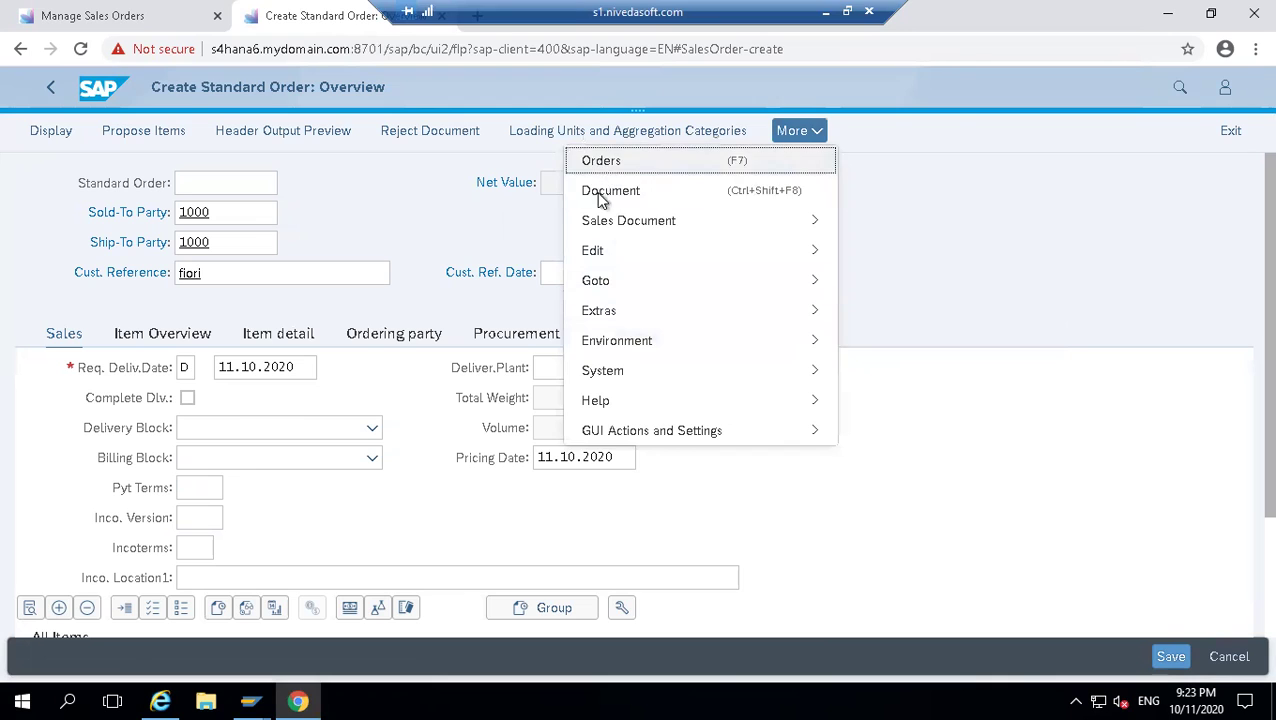
mouse_move(611, 227)
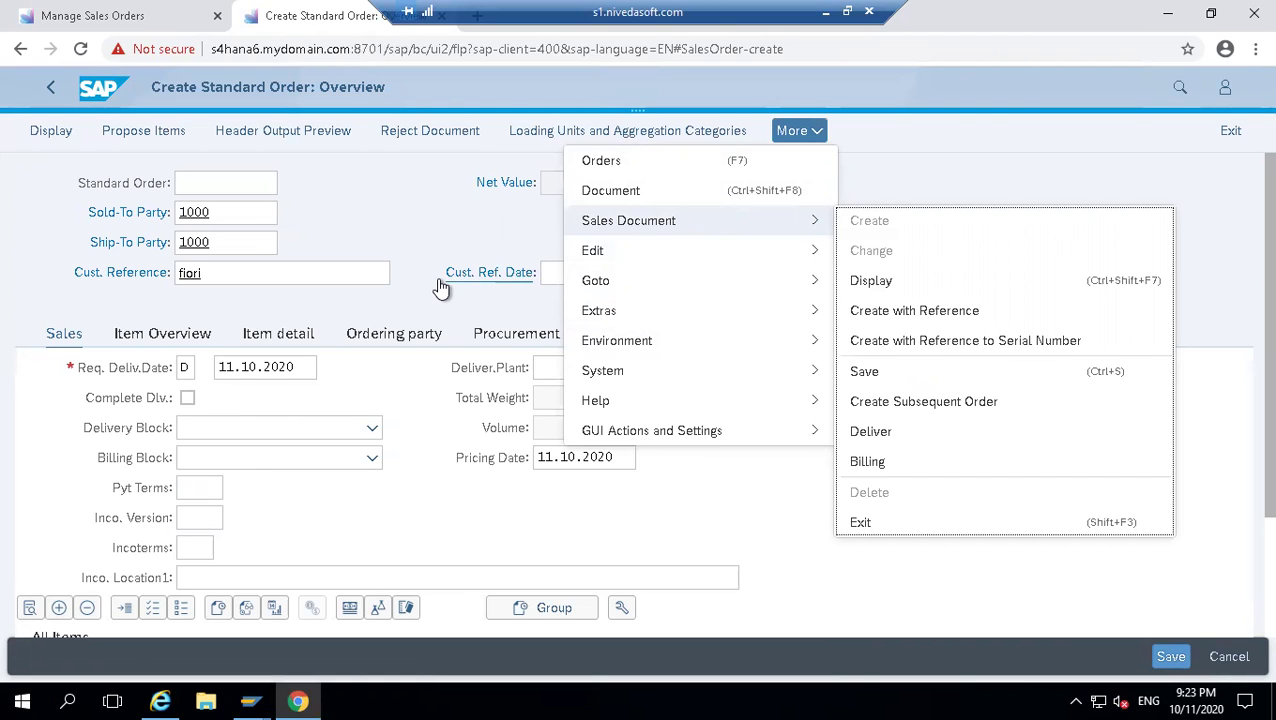
click(397, 230)
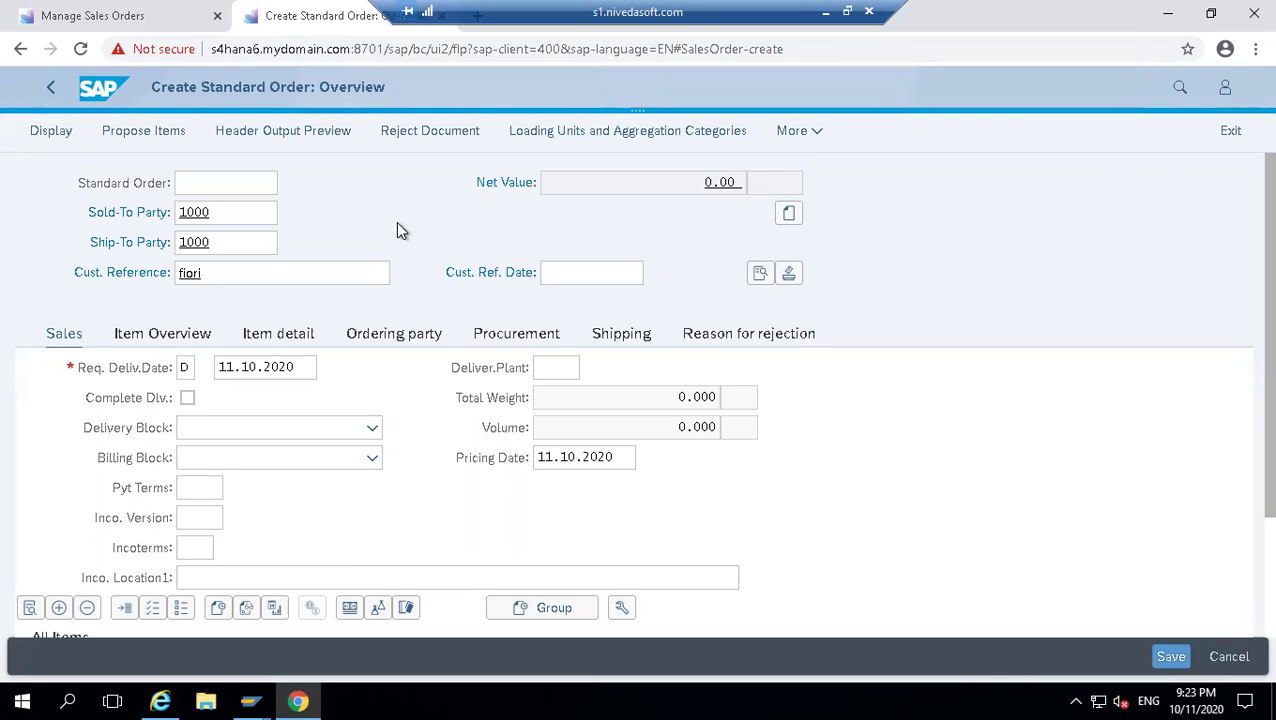
- Switch to the User Maintenance window in SAP GUI and open the SAP GUI options
mouse_move(250, 700)
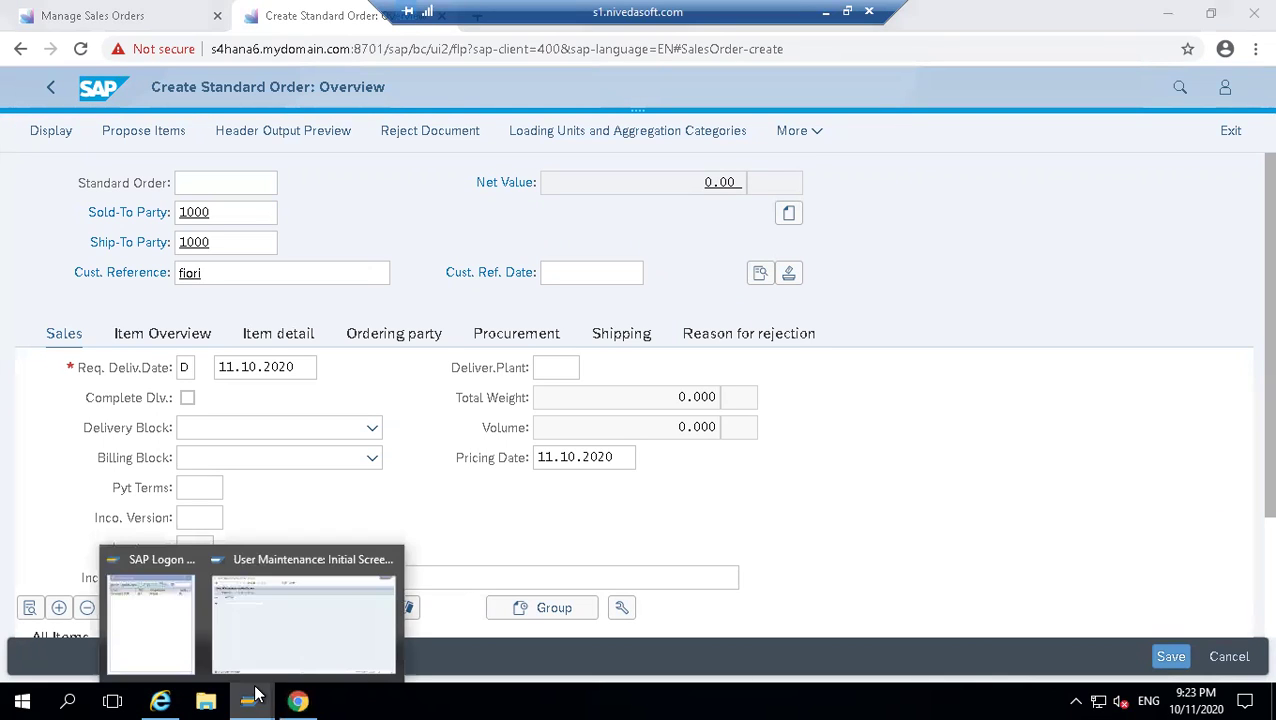
click(284, 645)
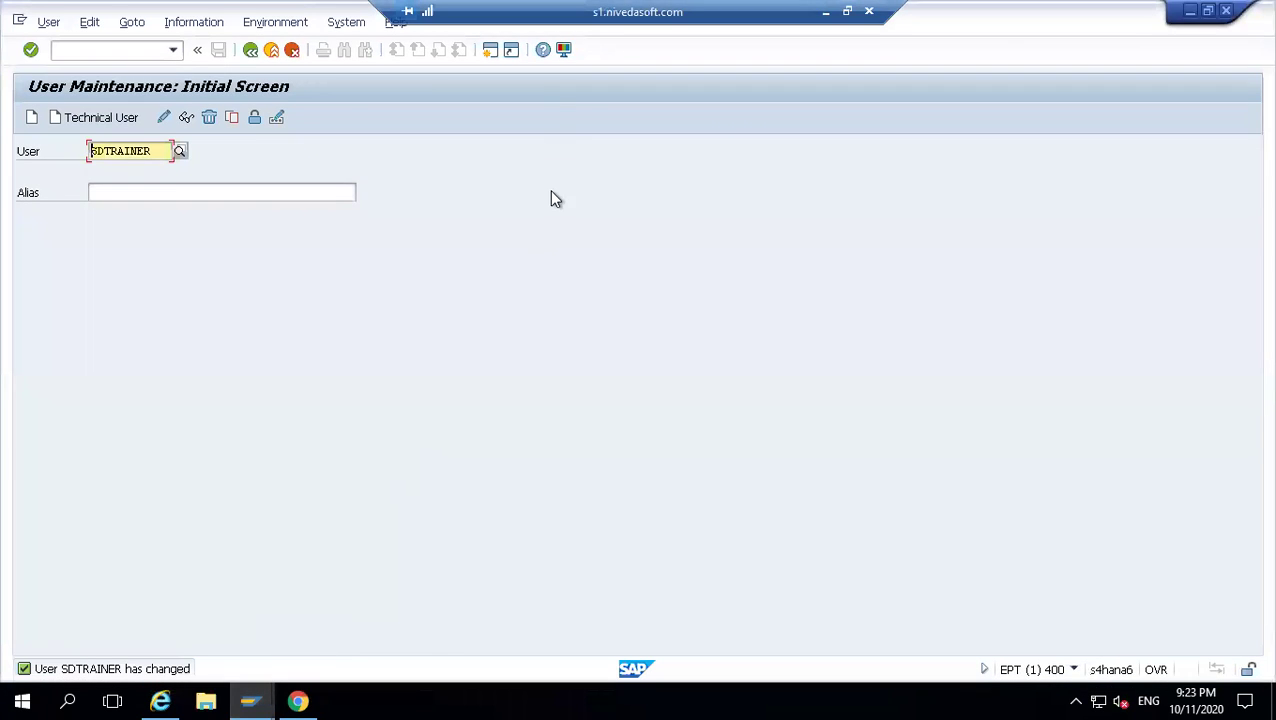
click(563, 49)
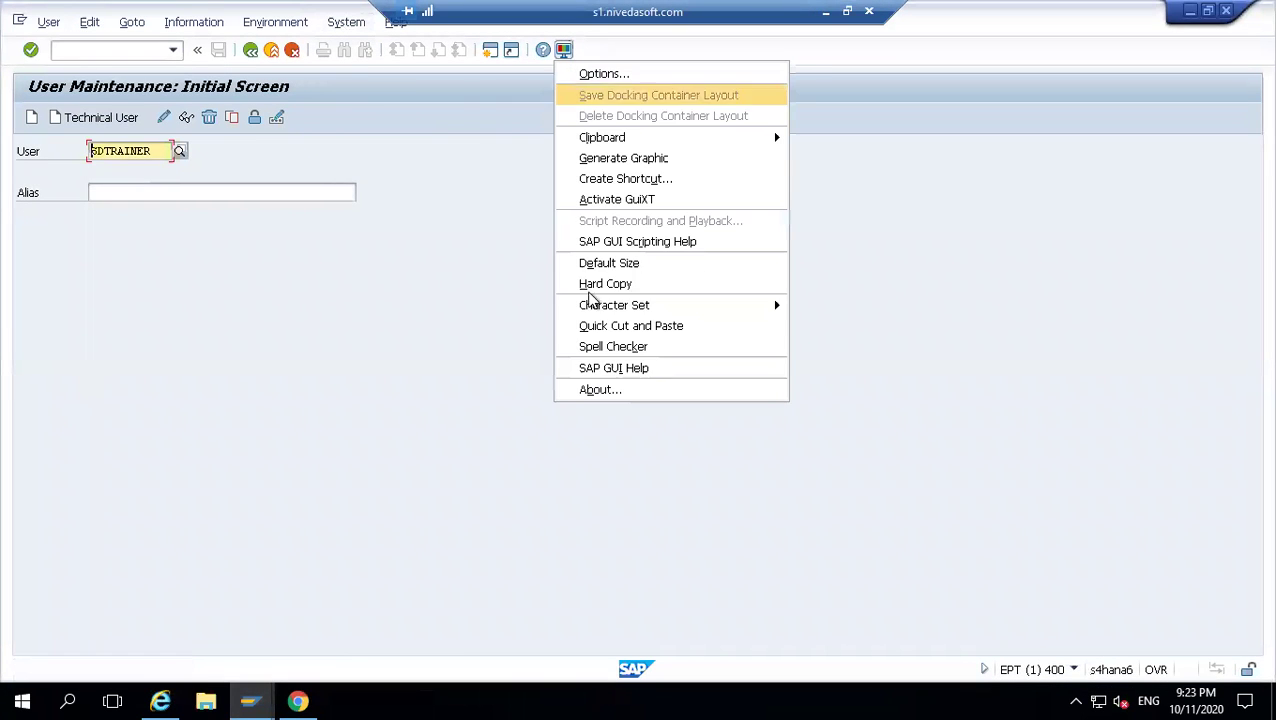
click(600, 73)
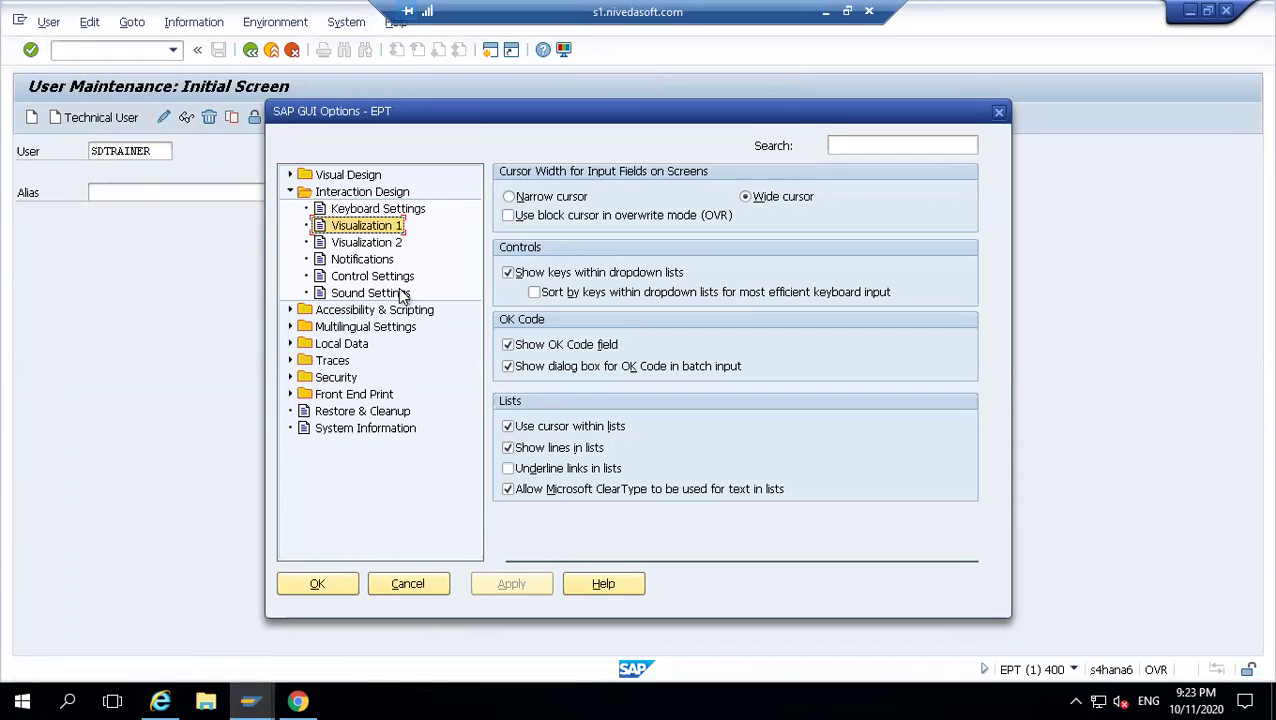
- Set the local data input history status to Immediately and apply the SAP GUI options
click(292, 312)
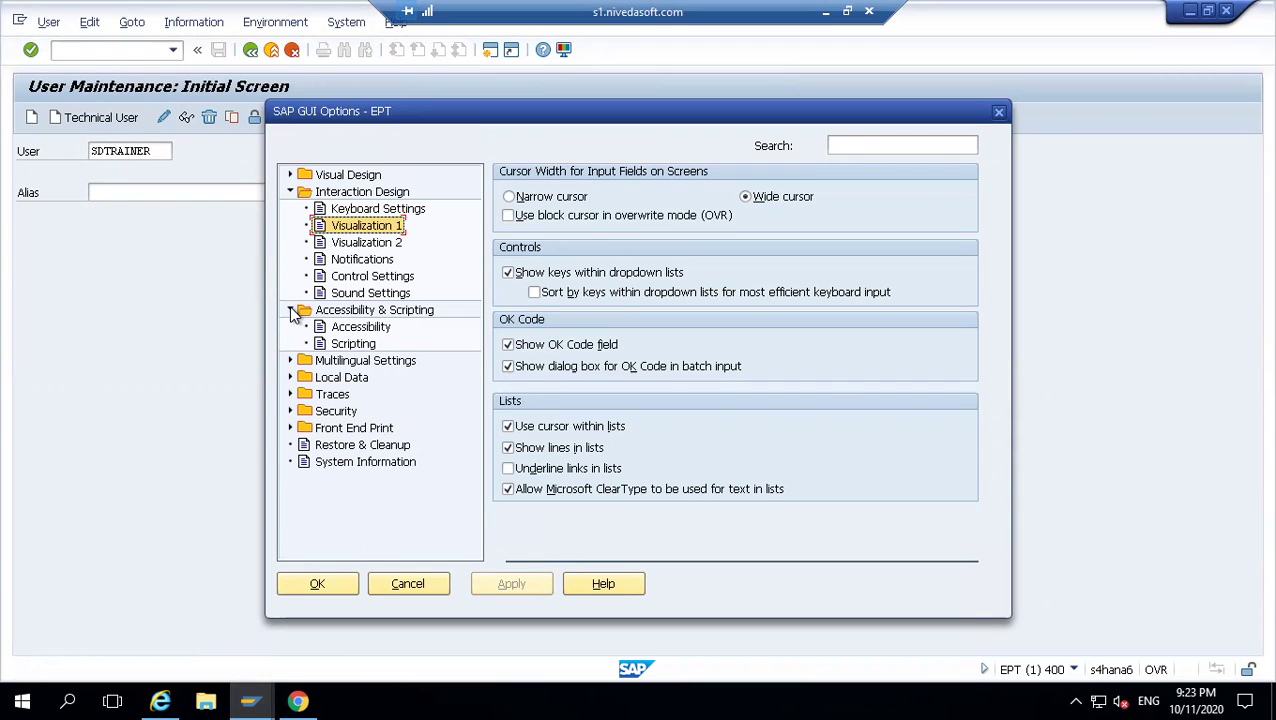
click(348, 328)
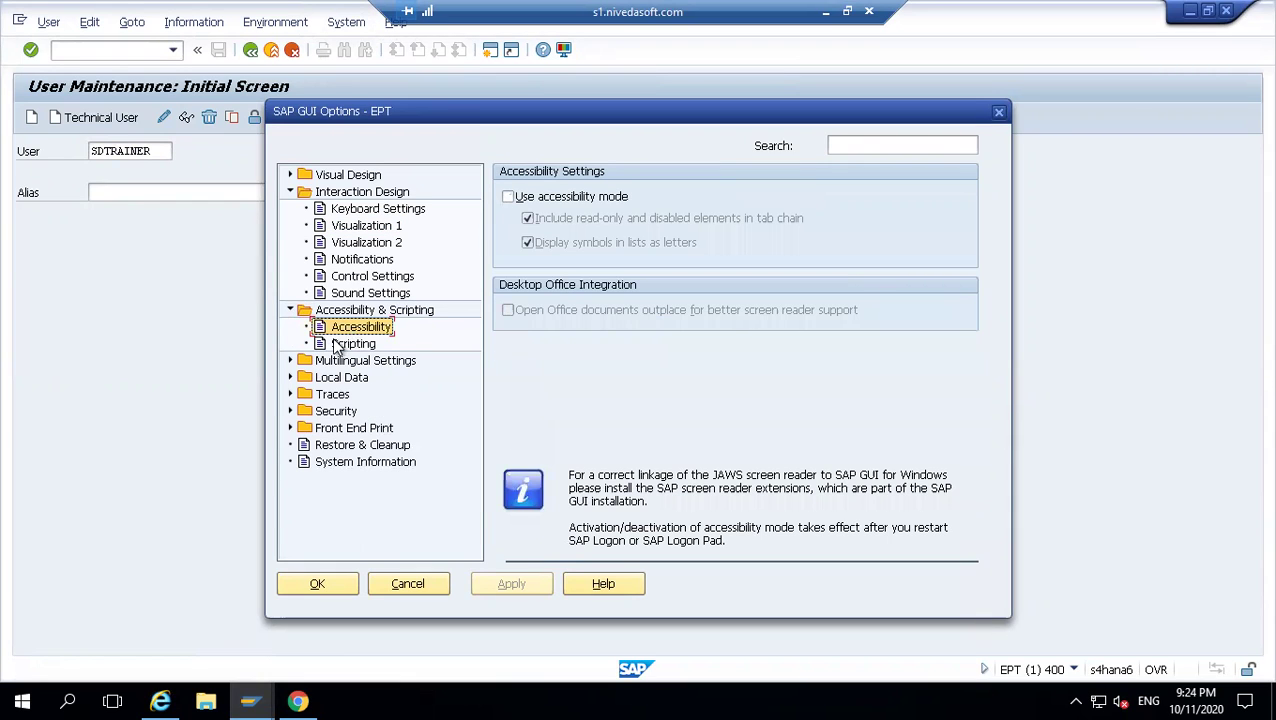
click(290, 361)
click(290, 361)
click(290, 378)
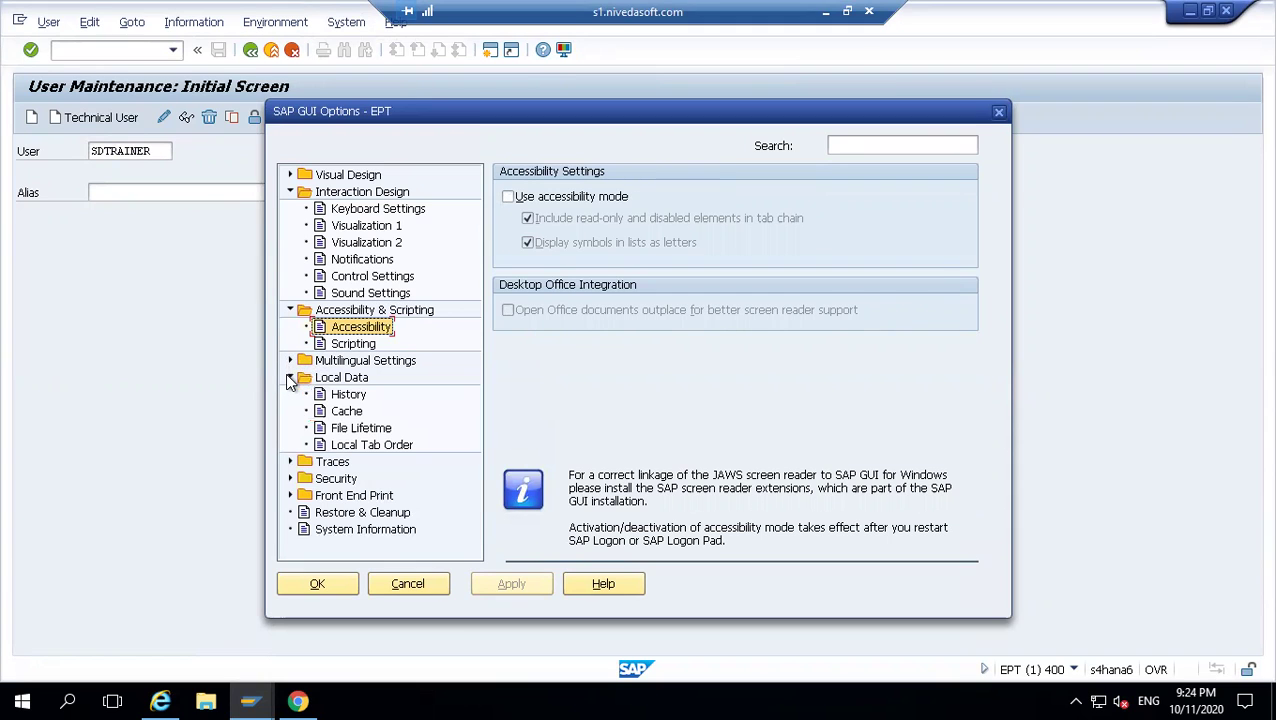
click(340, 398)
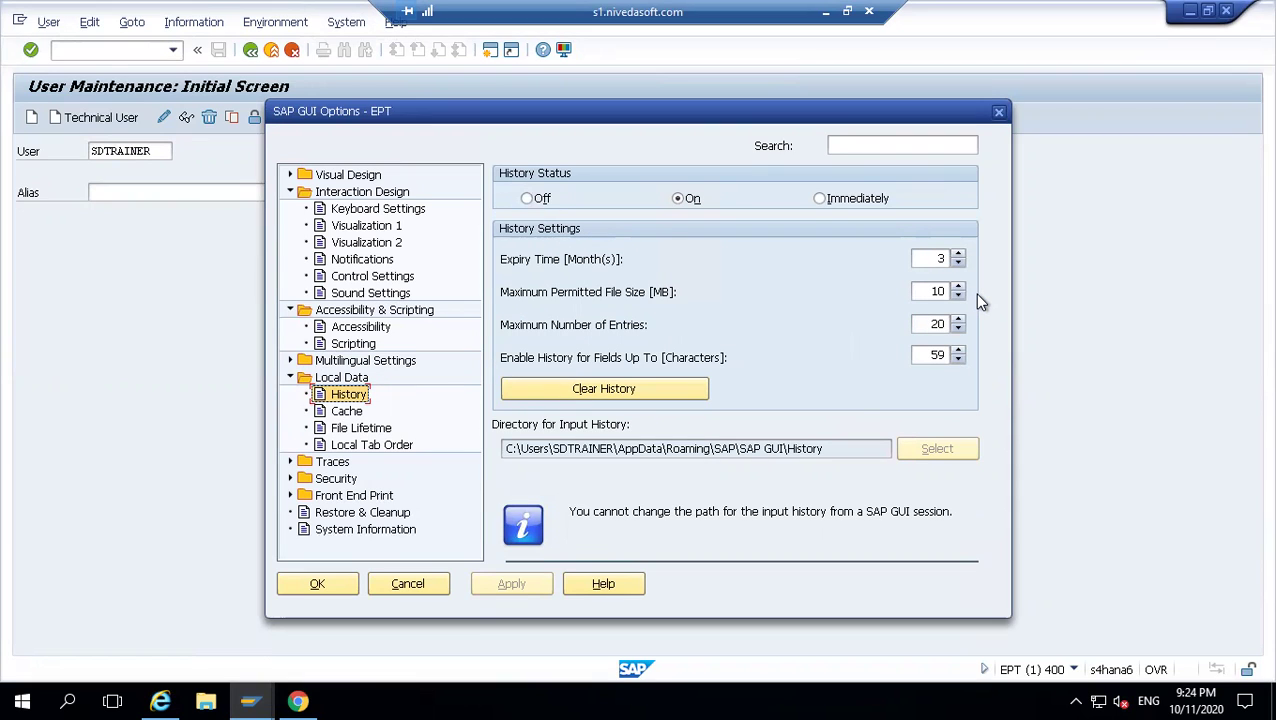
click(829, 204)
click(515, 583)
click(317, 588)
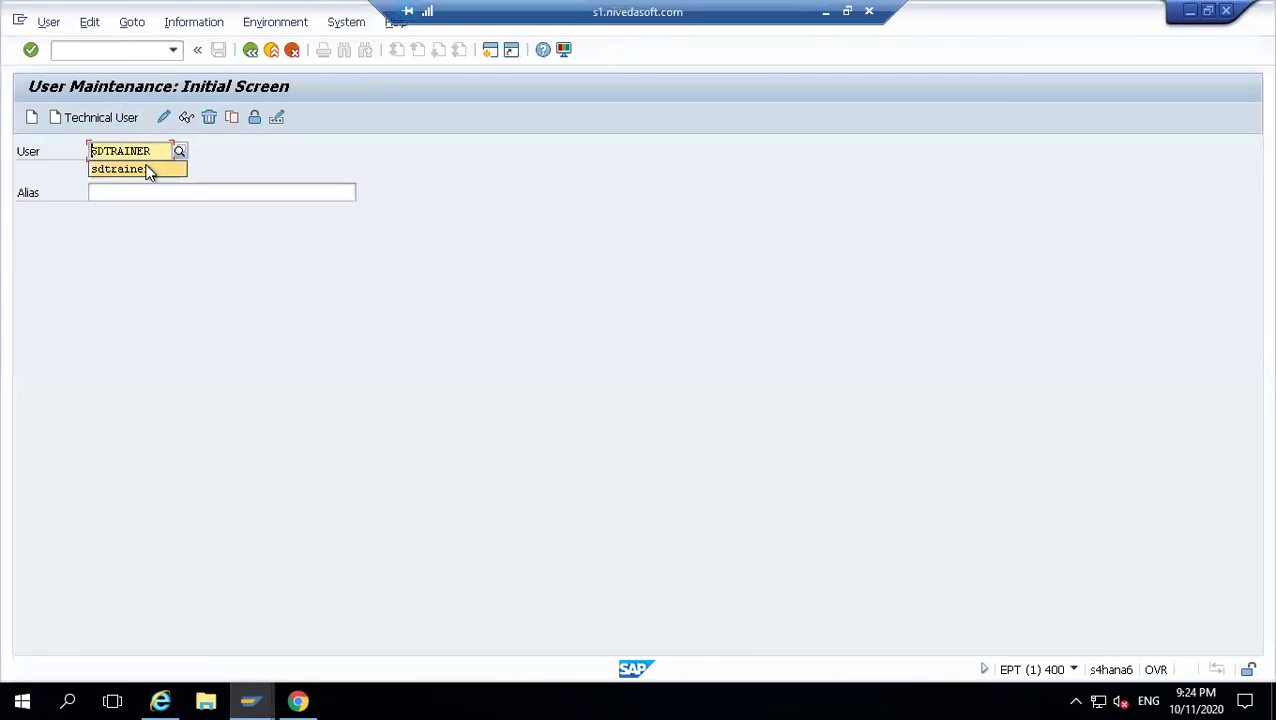
- Start the sales order creation transaction in SAP GUI with /nva01
click(76, 51)
text(/nva01)
key(Return)
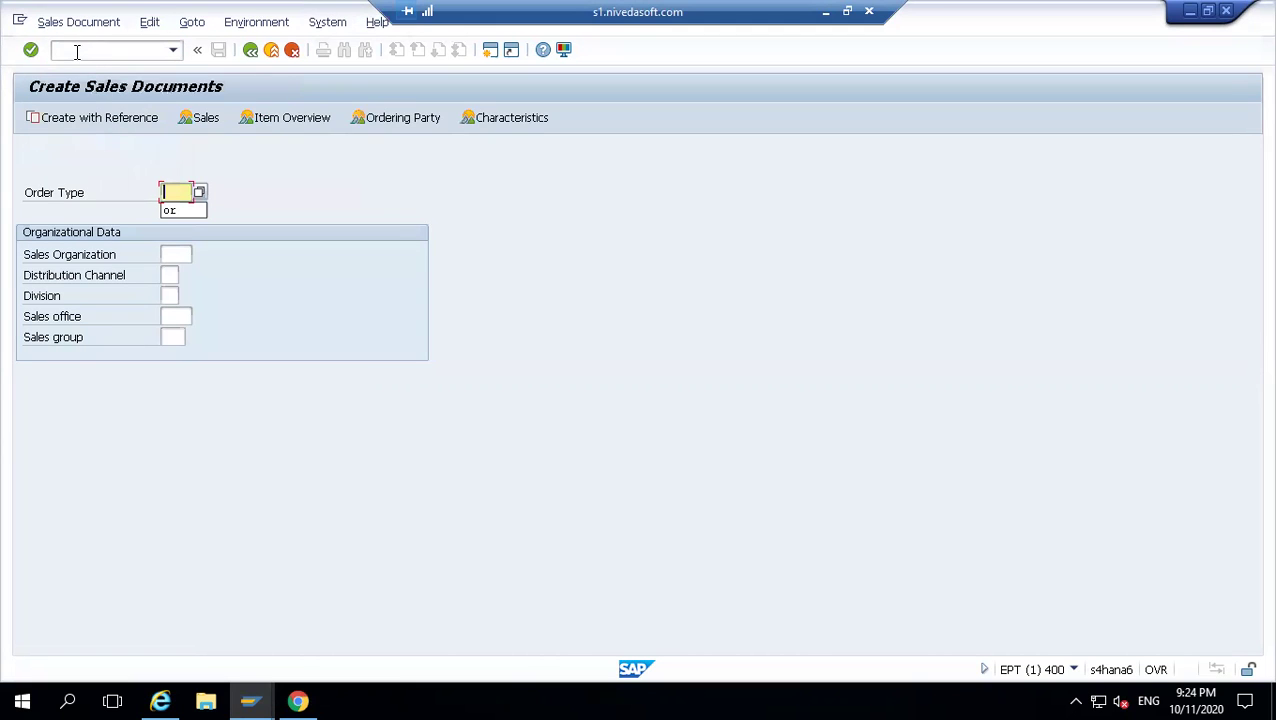
- Pick order type or, sales organization 1710, distribution channel 10 and division 00 from the input history and continue
click(199, 214)
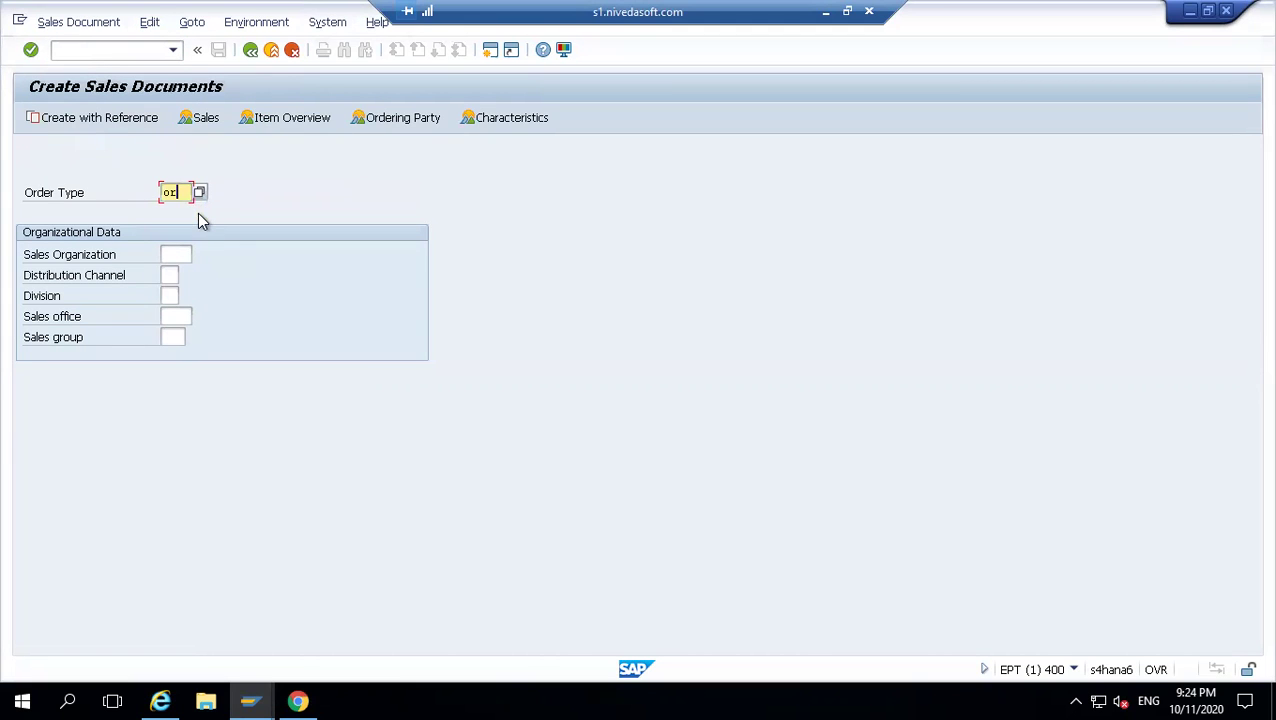
key(Tab)
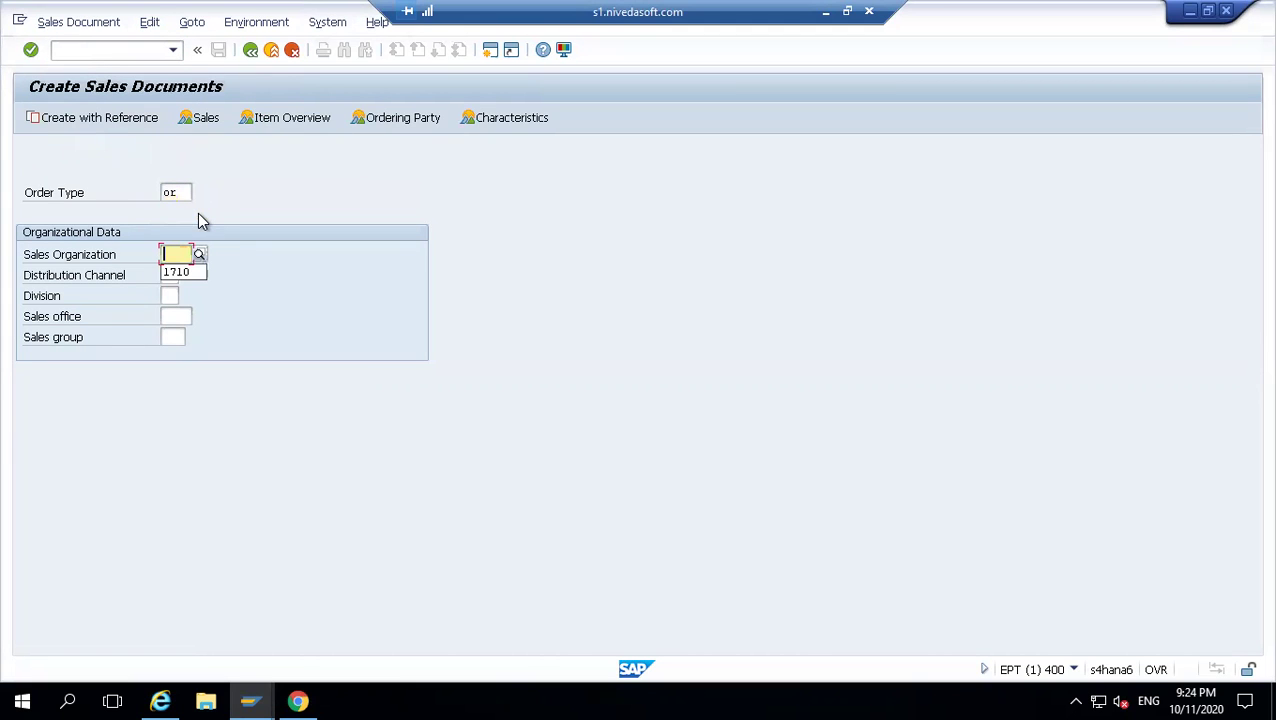
click(174, 271)
key(Tab)
click(177, 297)
key(Tab)
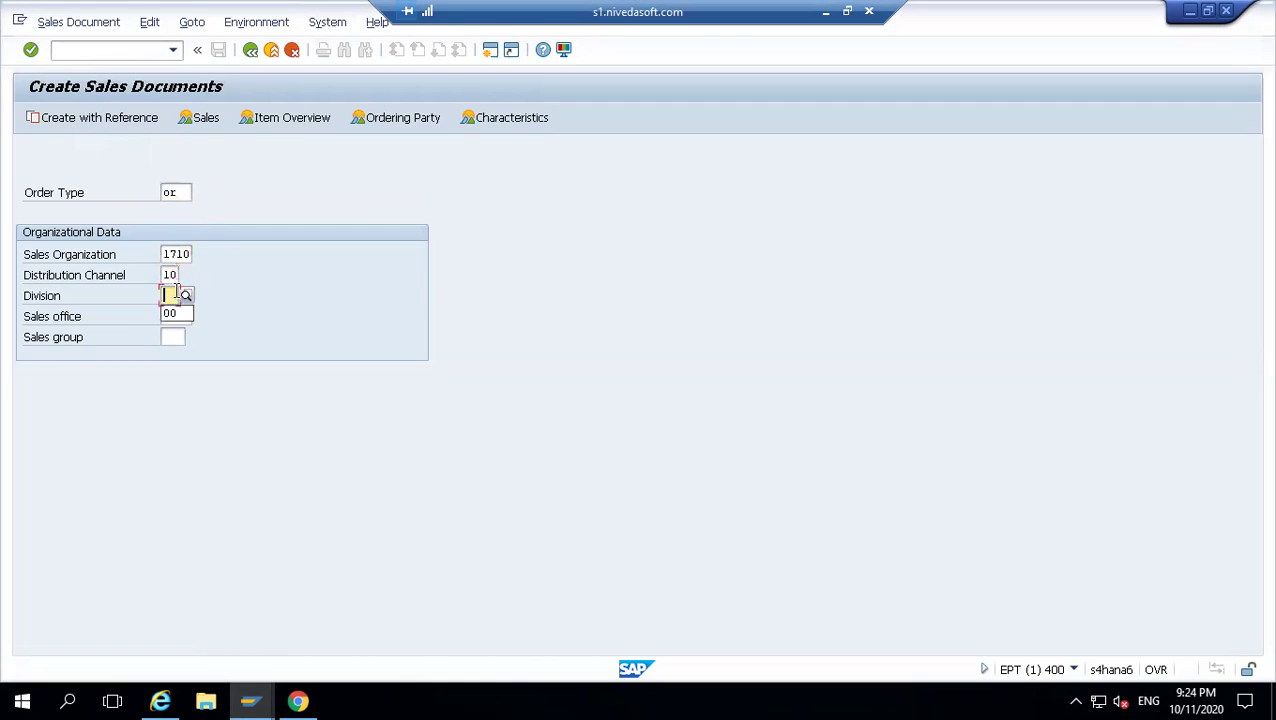
click(184, 314)
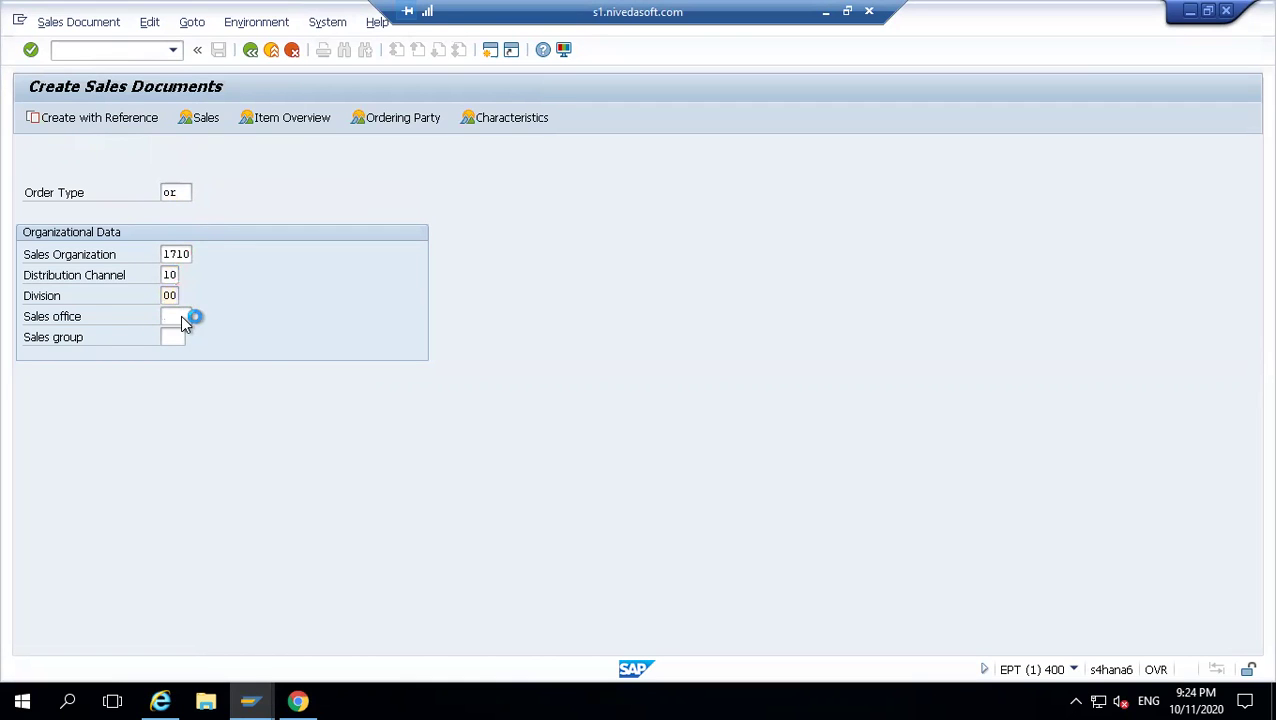
key(Return)
- Enter 1 as the sold-to party to check its history suggestions, and switch back to the Fiori order in Chrome
text(1)
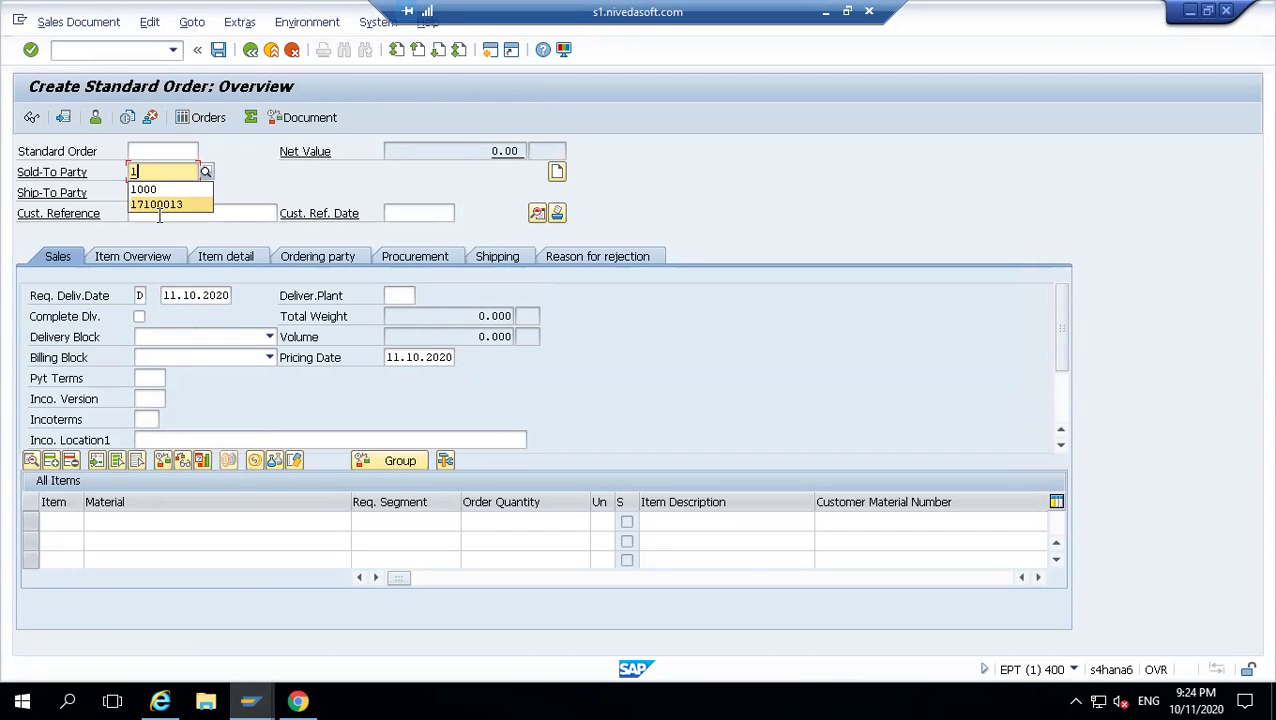
click(300, 699)
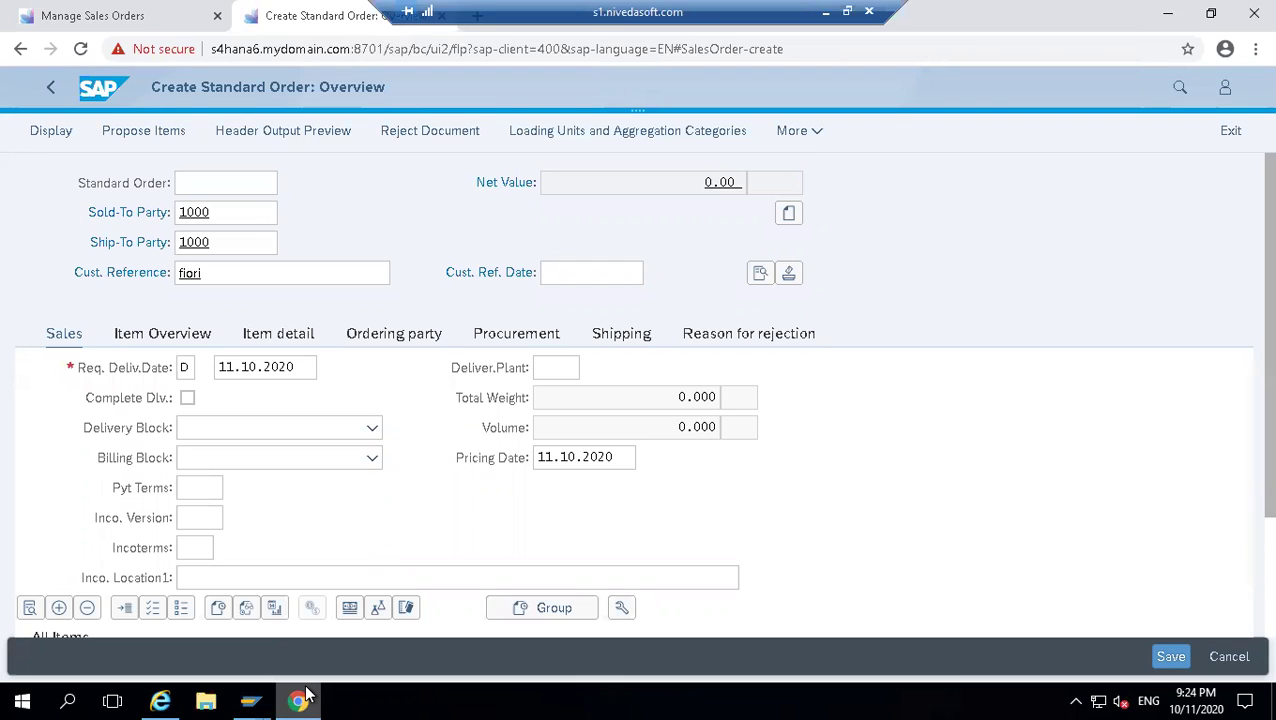
- Enter 1 as the material of the first order item and confirm the entry
click(191, 494)
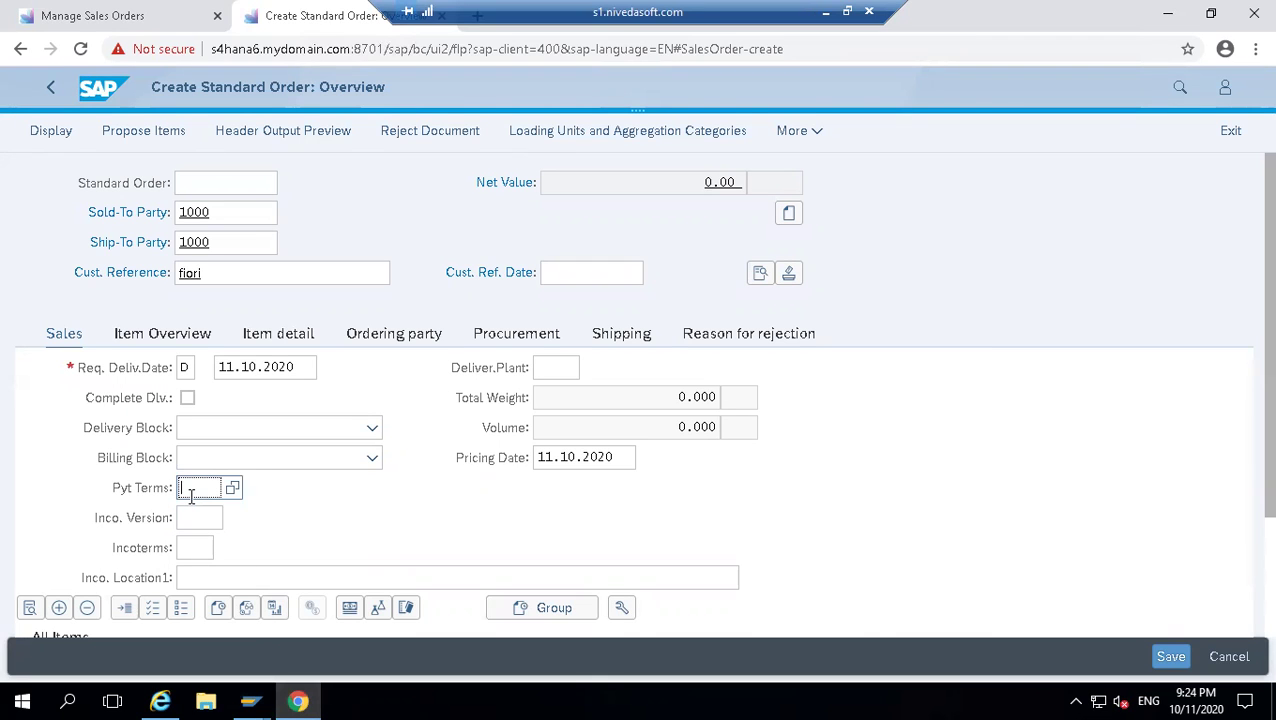
scroll(1243, 619, down, 3)
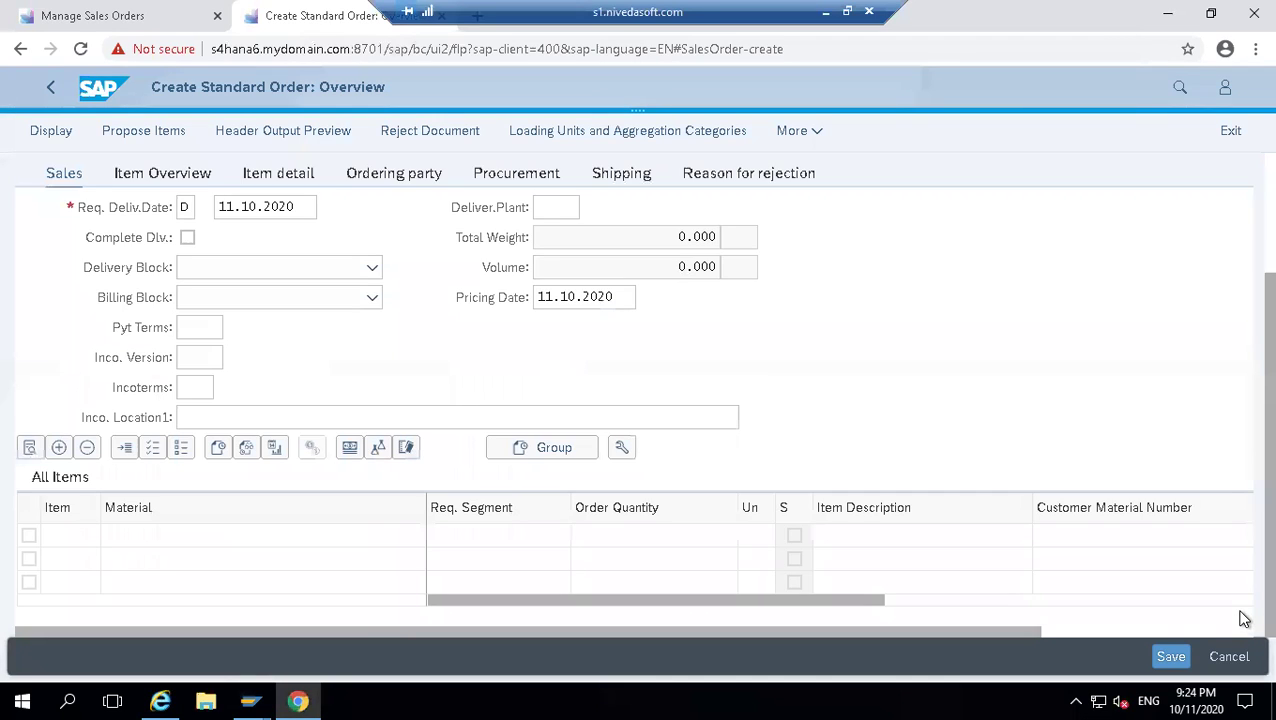
click(224, 540)
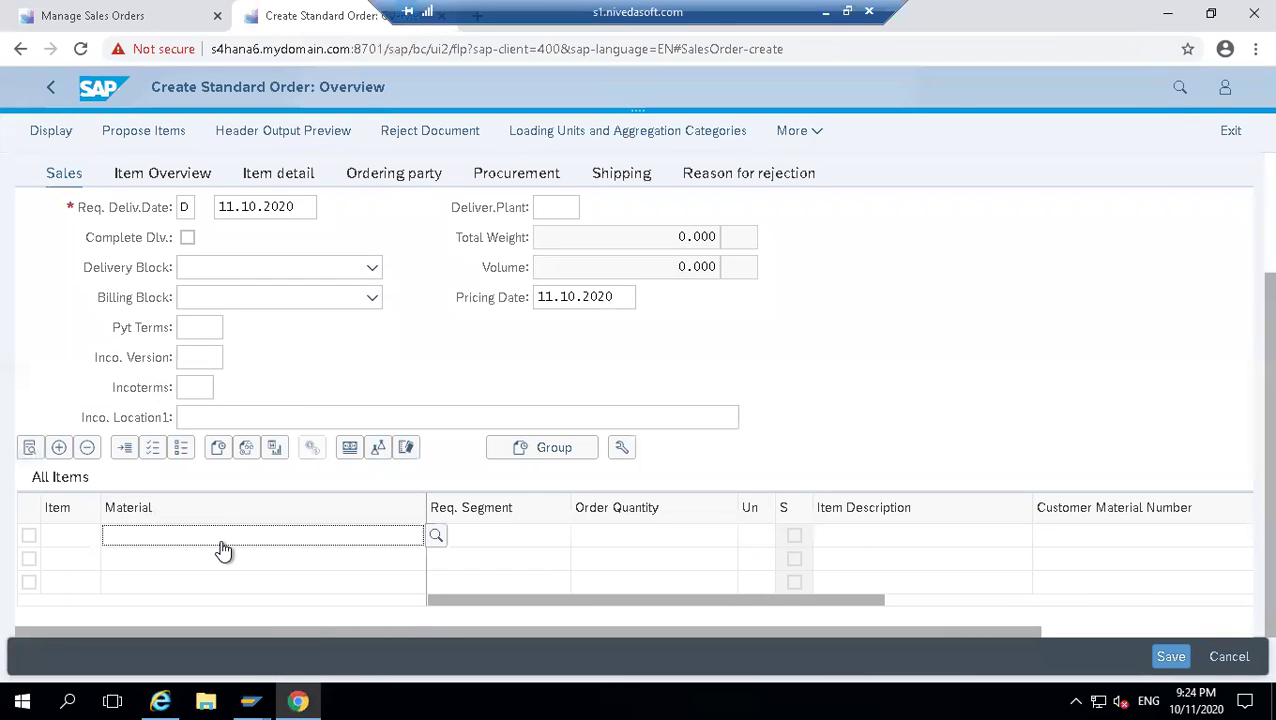
text(1)
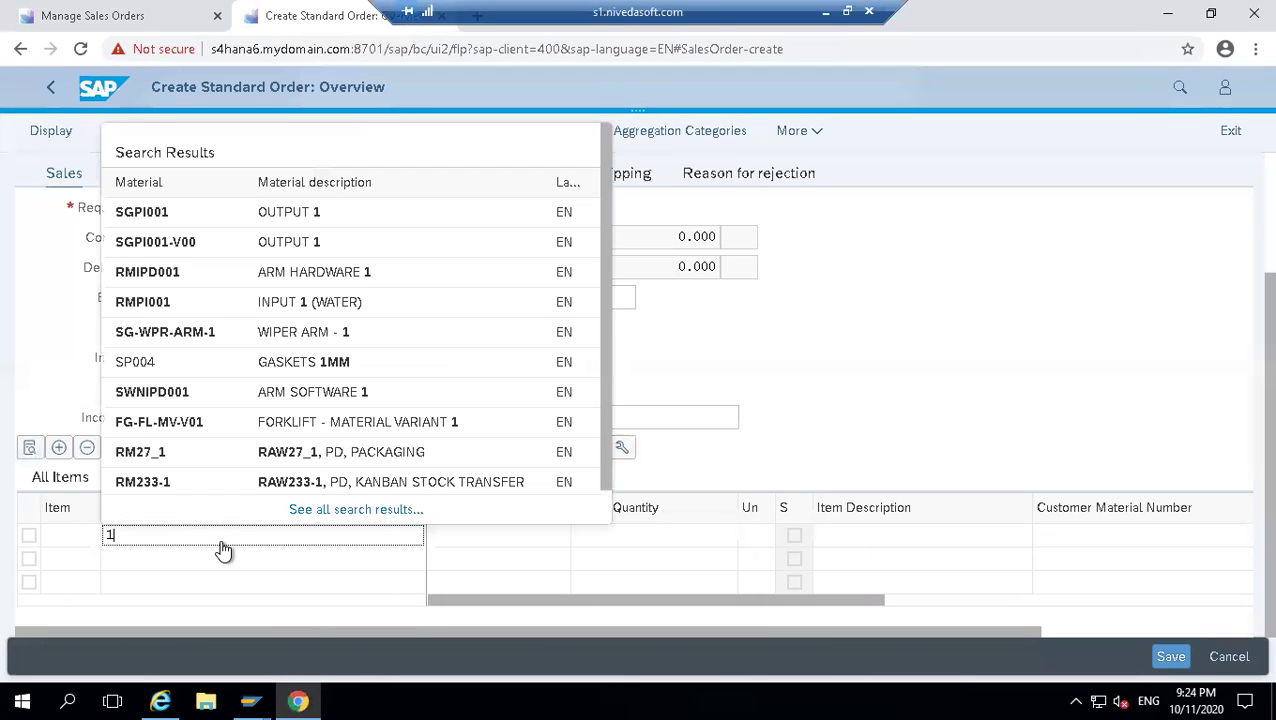
key(Return)
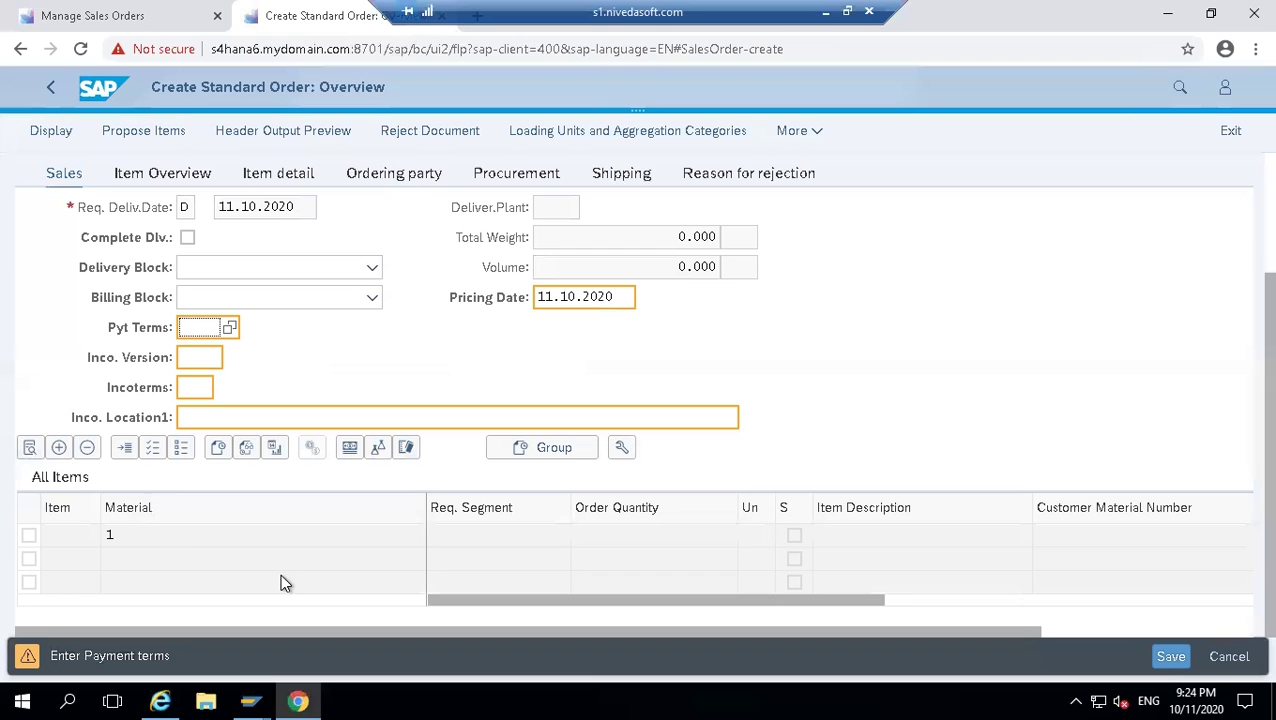
- Pick payment terms 0004 and Incoterms version 2000 from their value lists
click(229, 330)
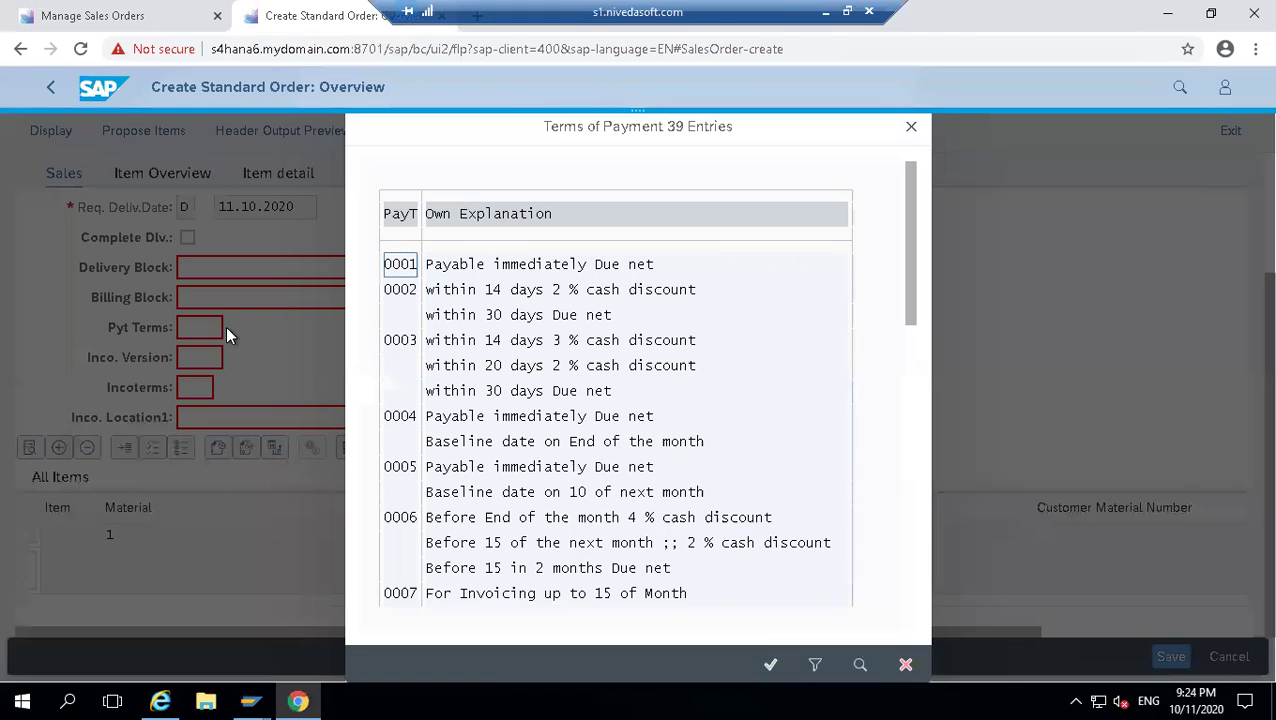
double_click(398, 424)
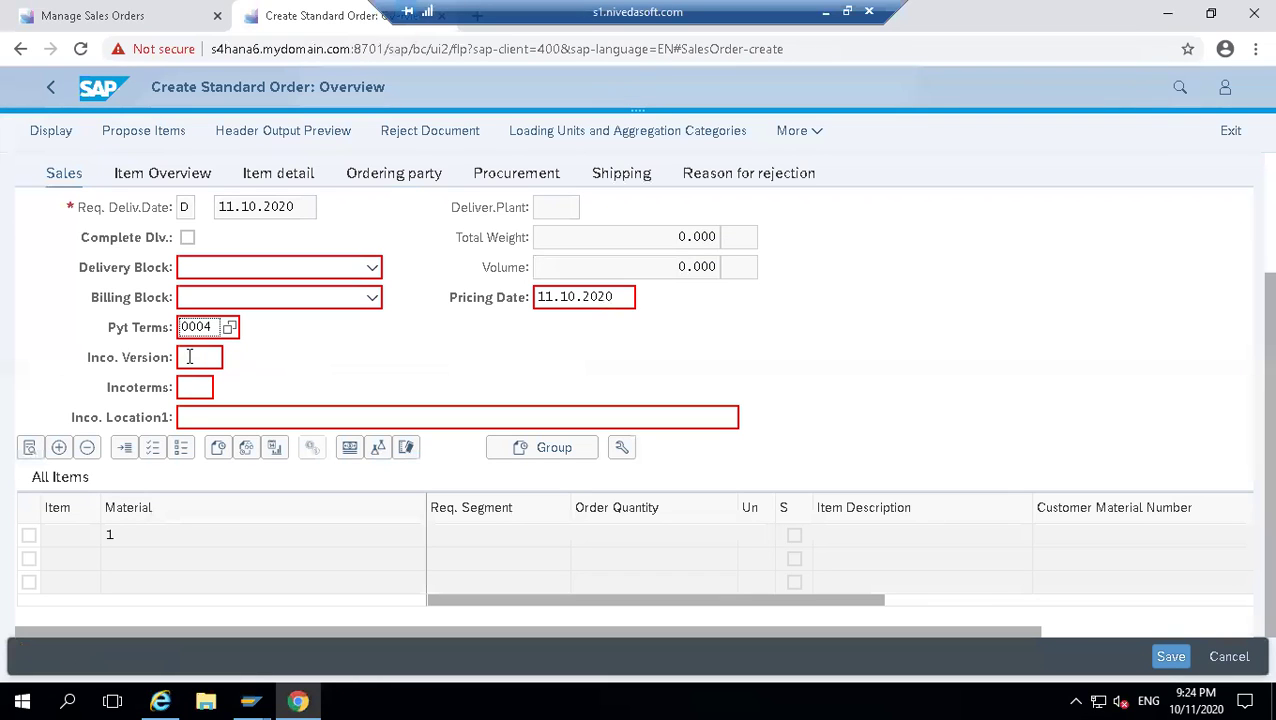
click(190, 357)
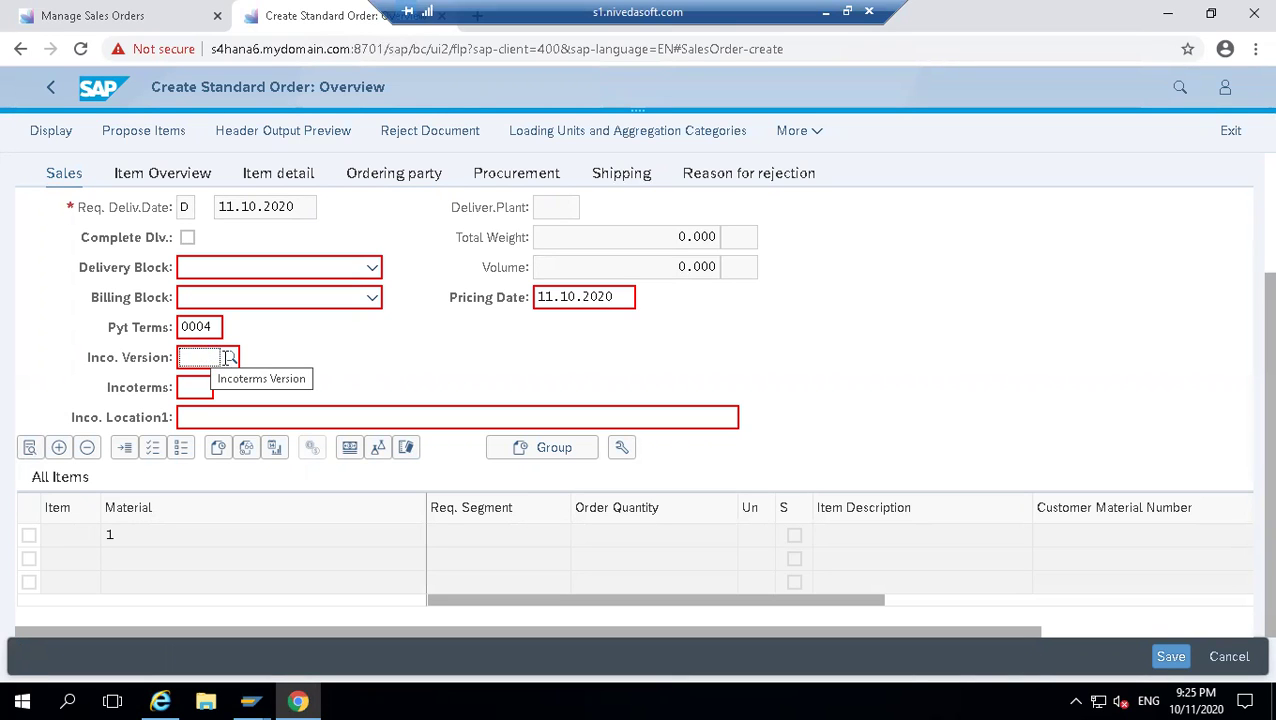
click(230, 358)
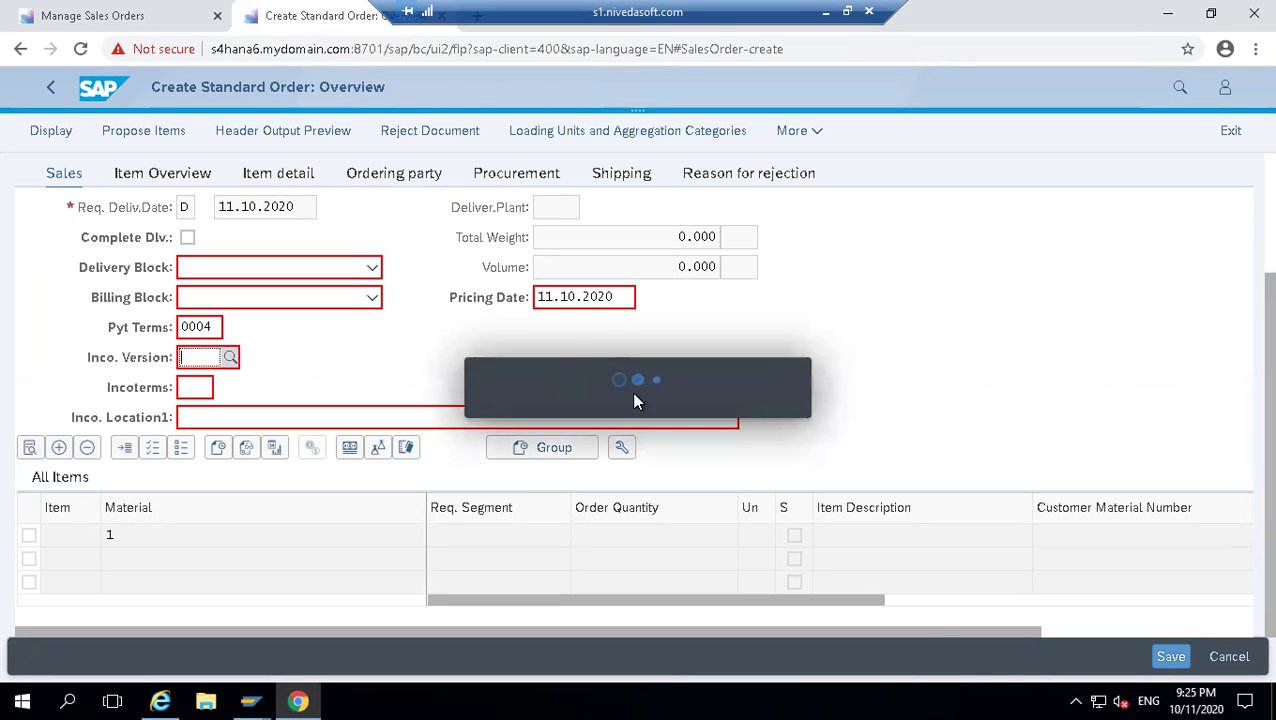
click(490, 390)
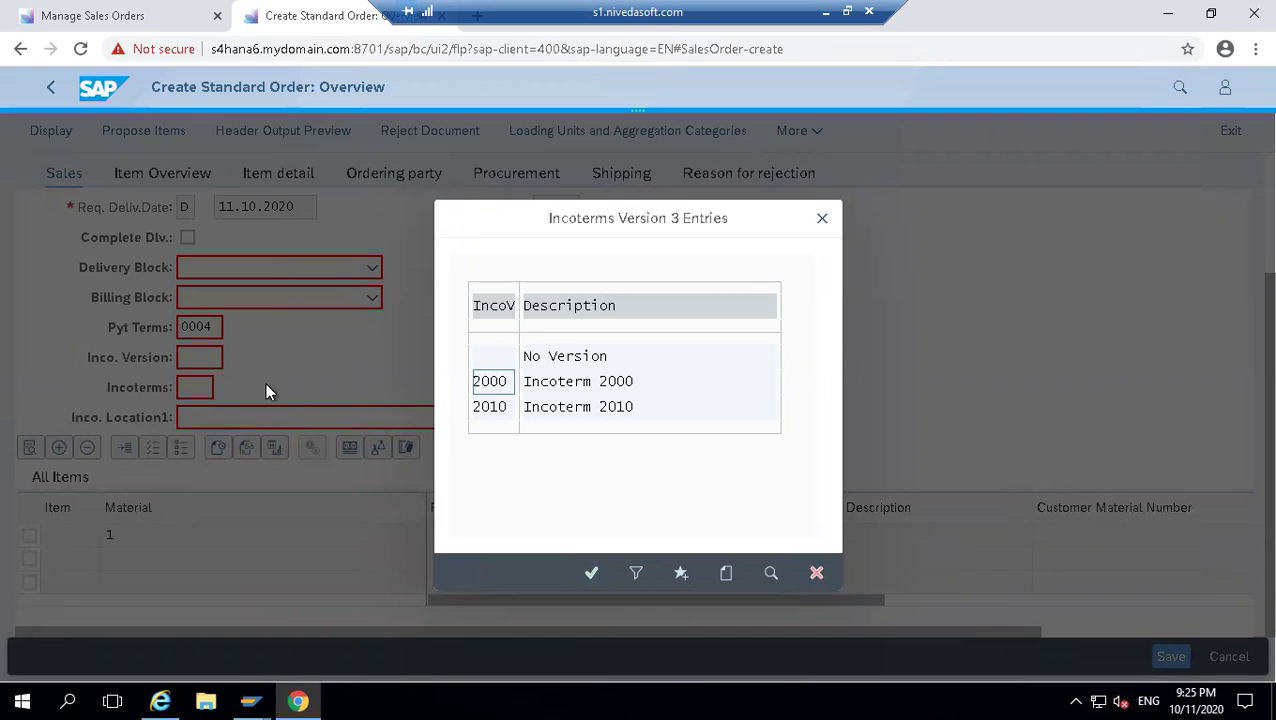
click(567, 386)
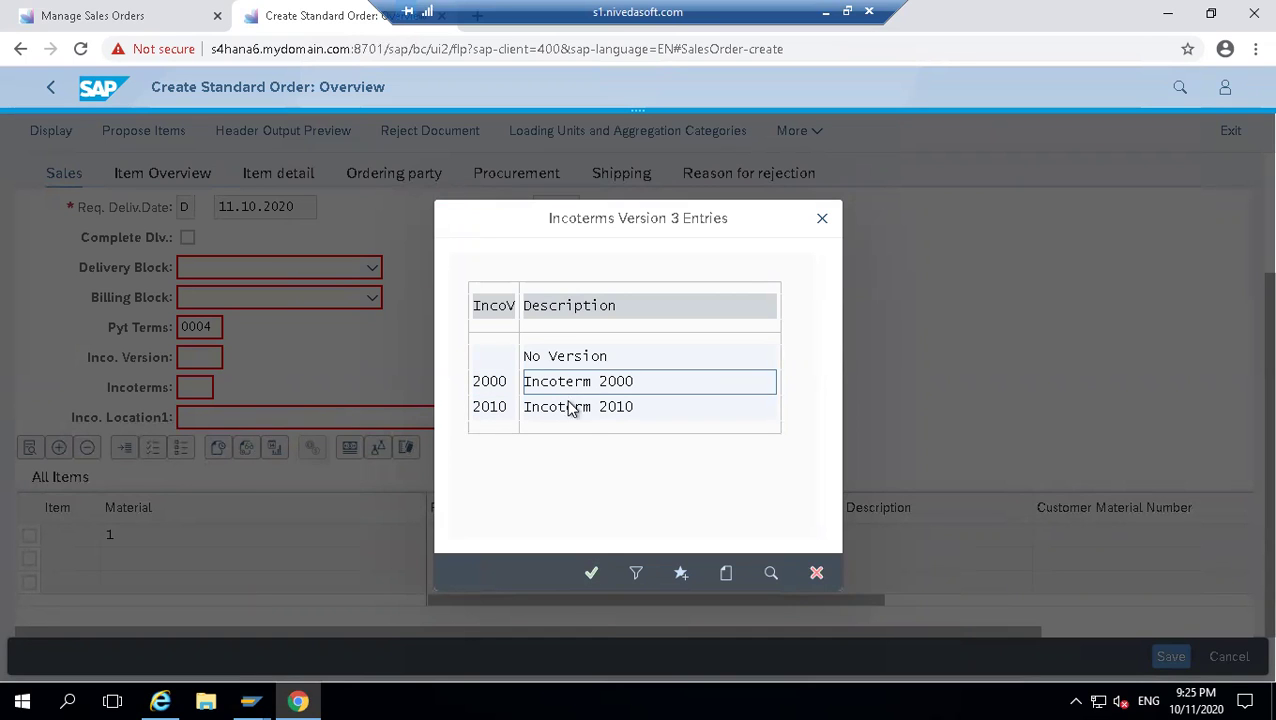
click(590, 585)
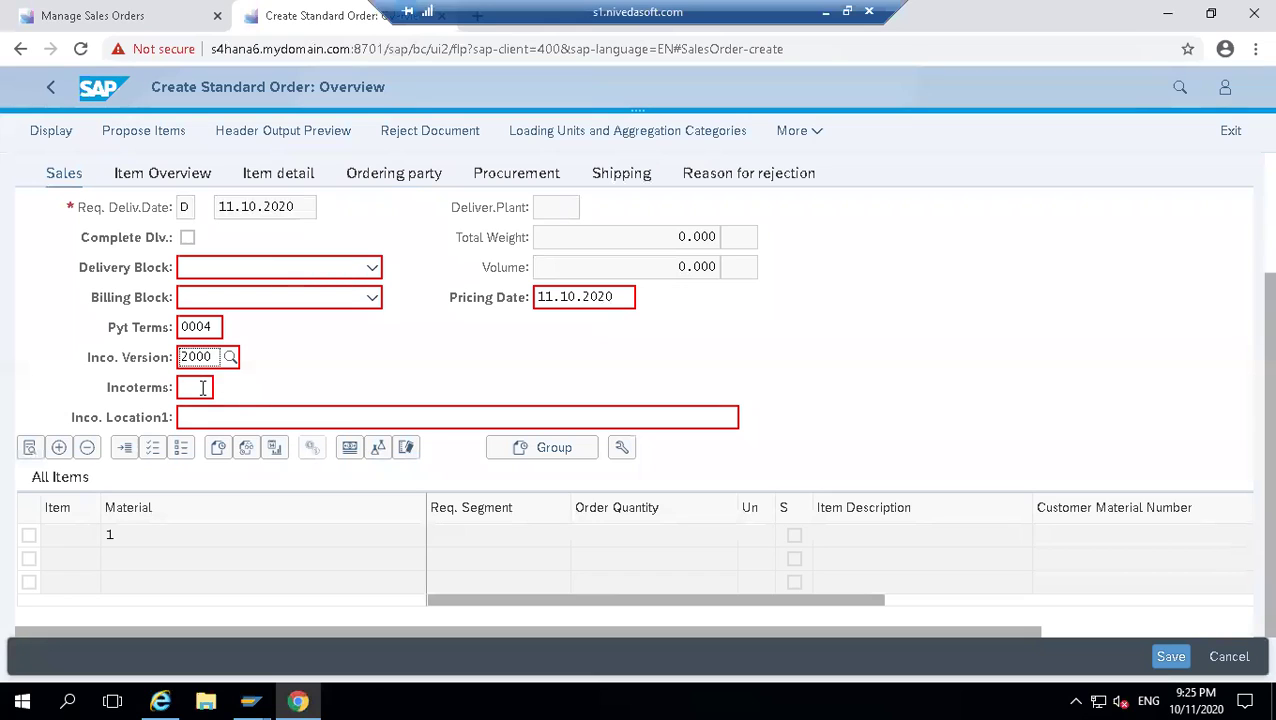
- Pick Incoterms DEQ from the value list, enter cif as Incoterms location 1, and confirm the order data
click(204, 387)
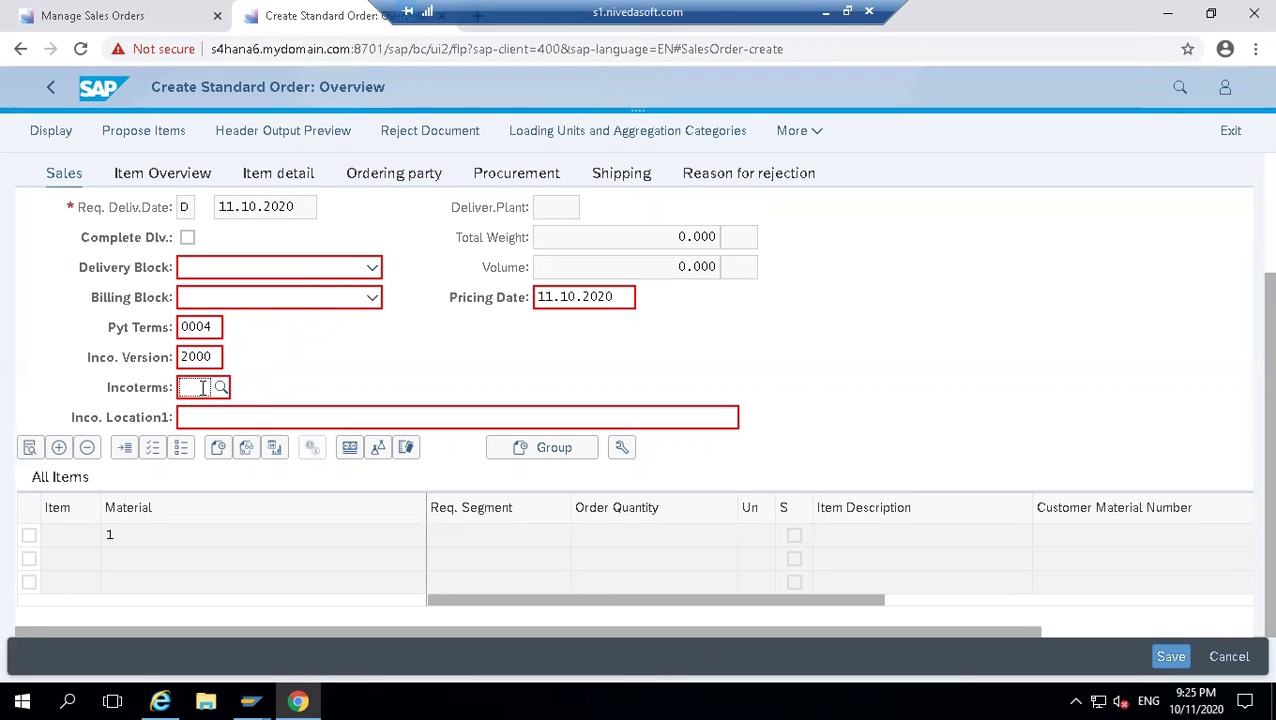
click(219, 390)
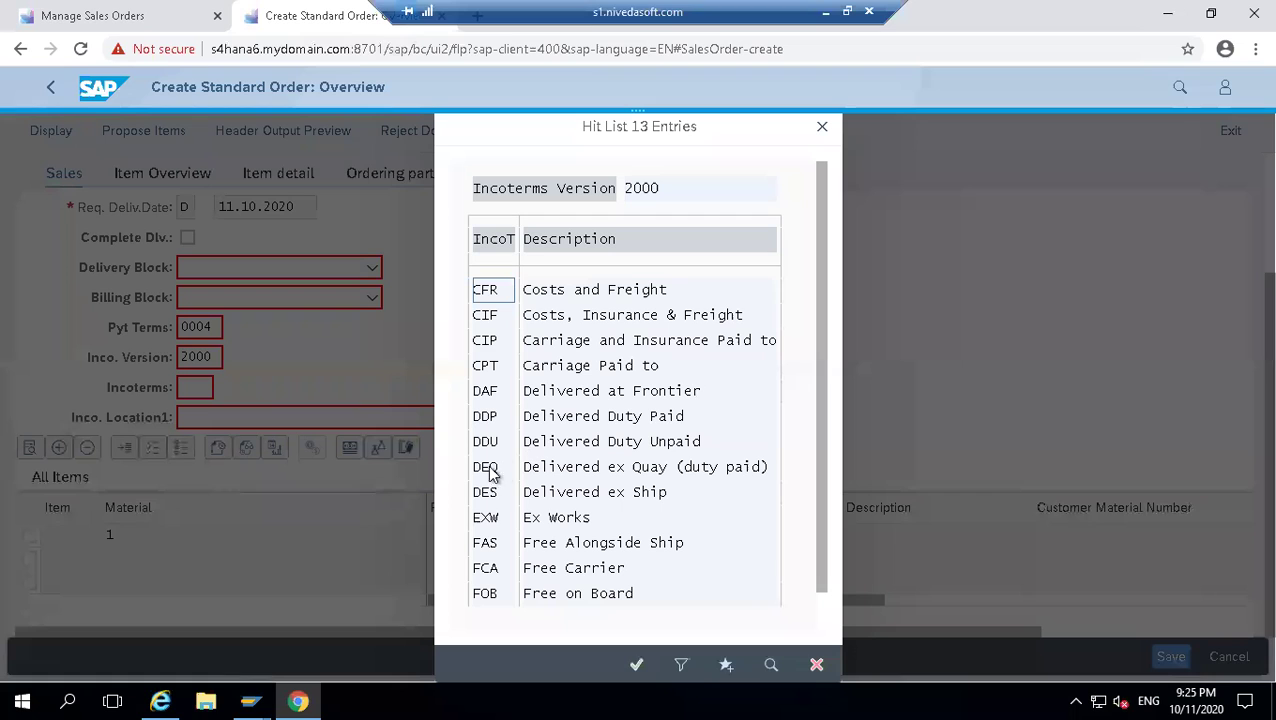
click(486, 467)
click(637, 664)
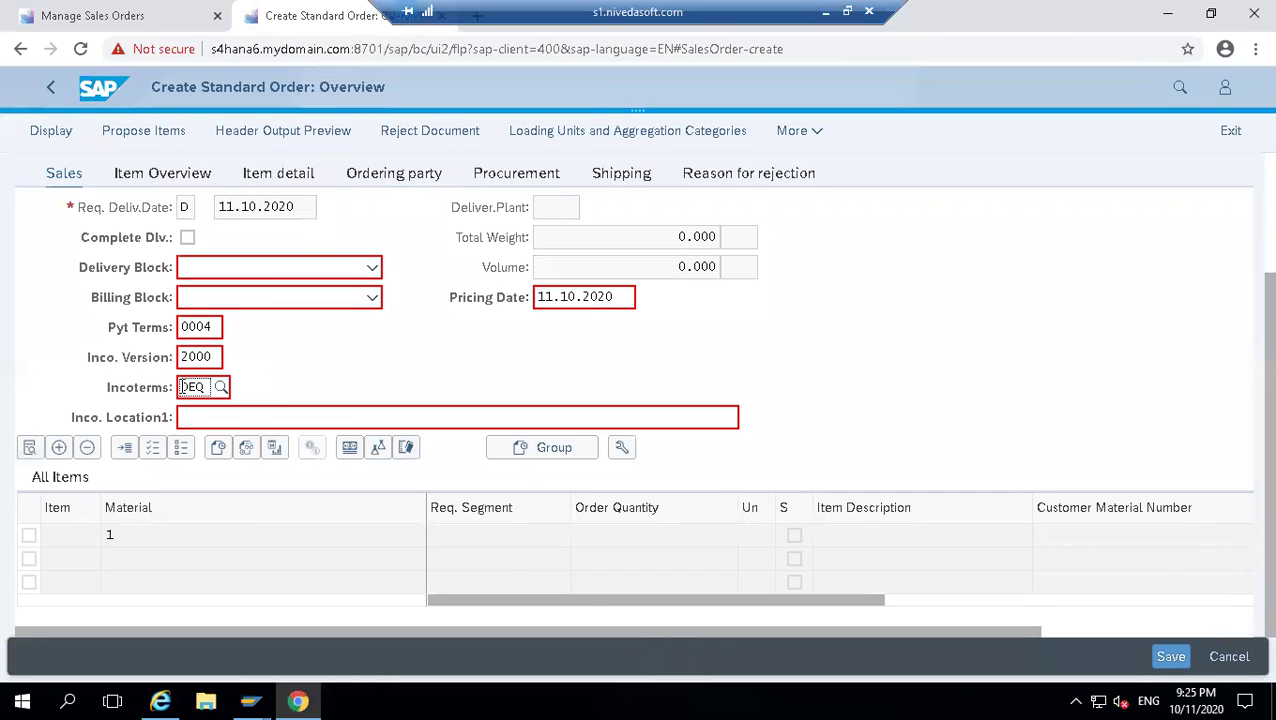
click(197, 416)
text(cif)
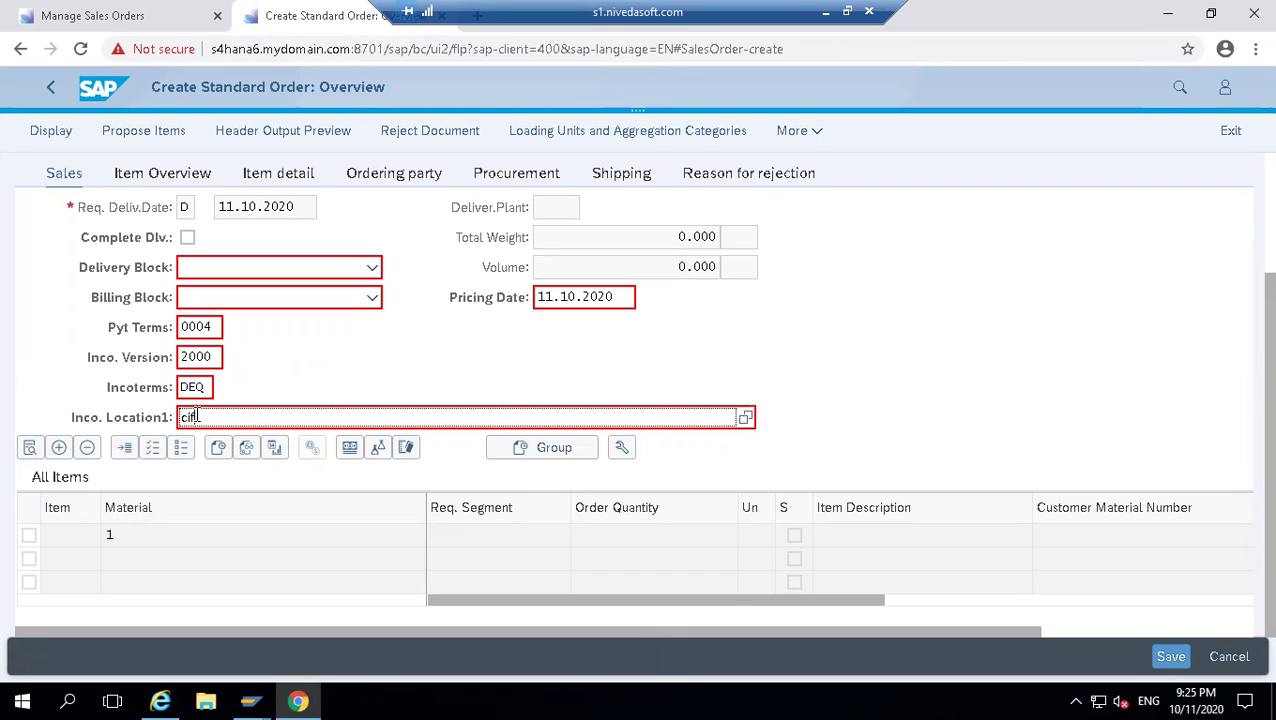
key(Return)
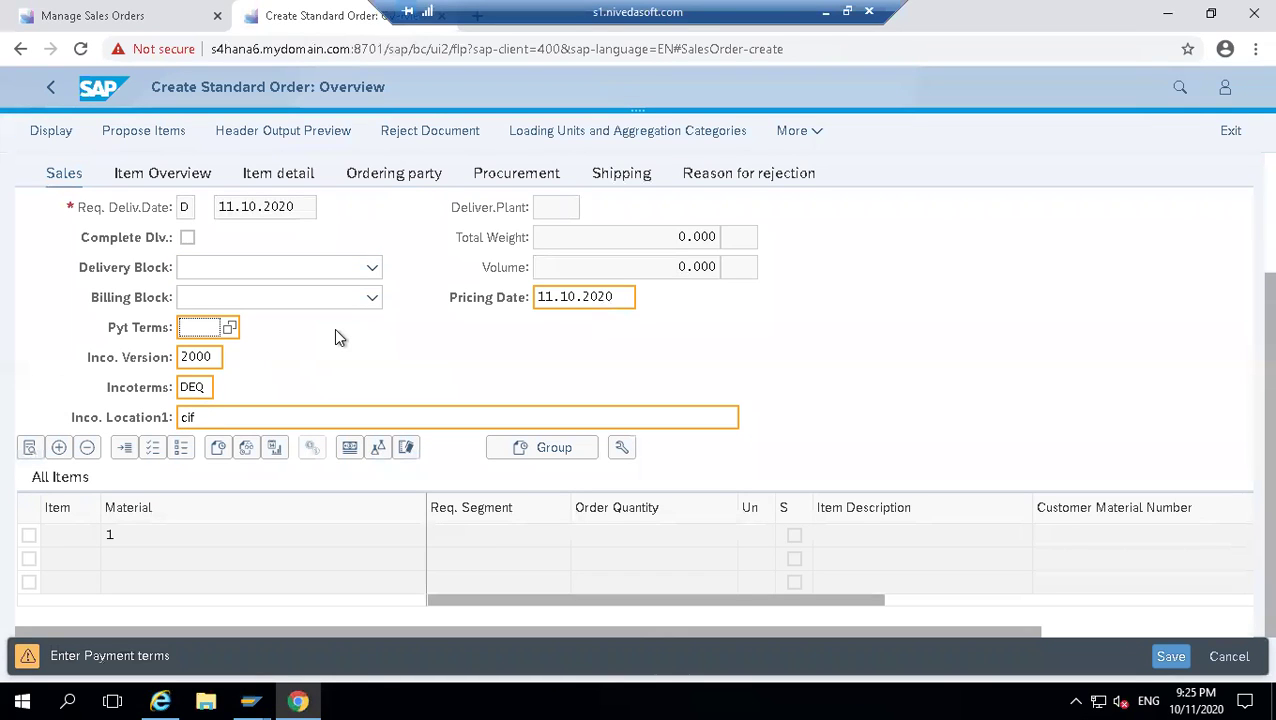
- Try to set the order's payment terms to 0007, For Invoicing up to 15 of Month
text(0007)
double_click(199, 327)
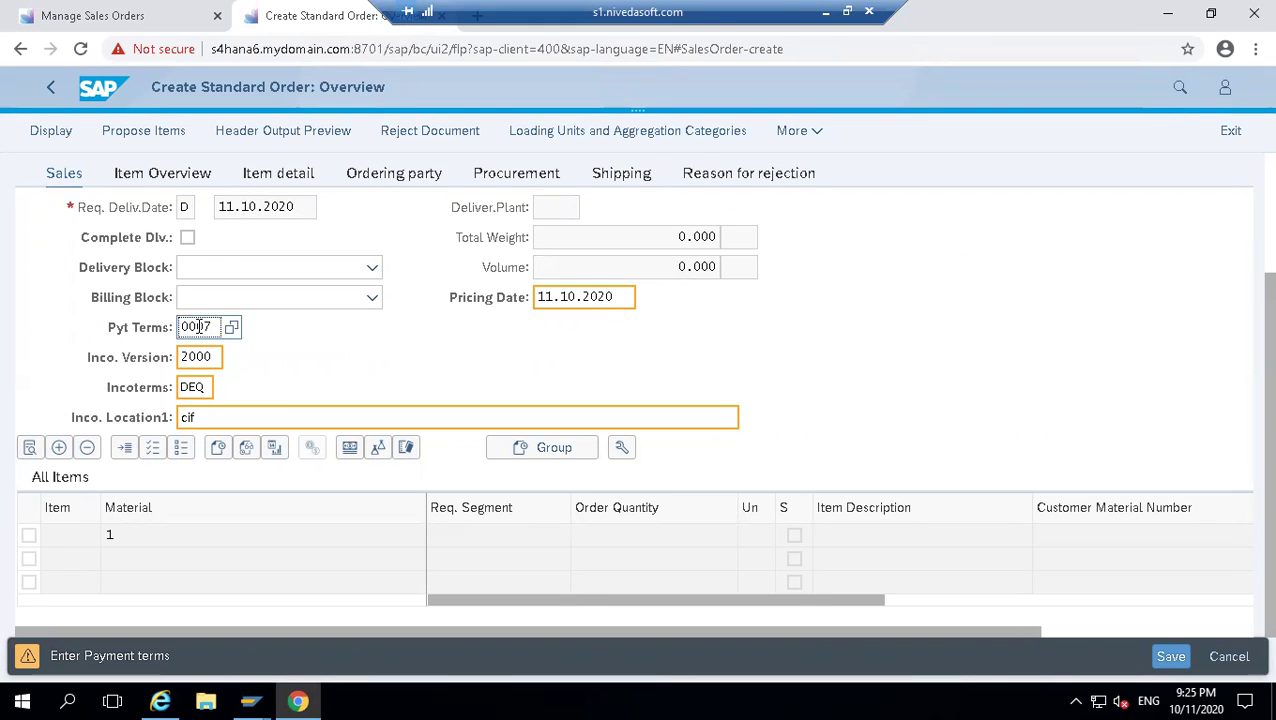
key(BackSpace)
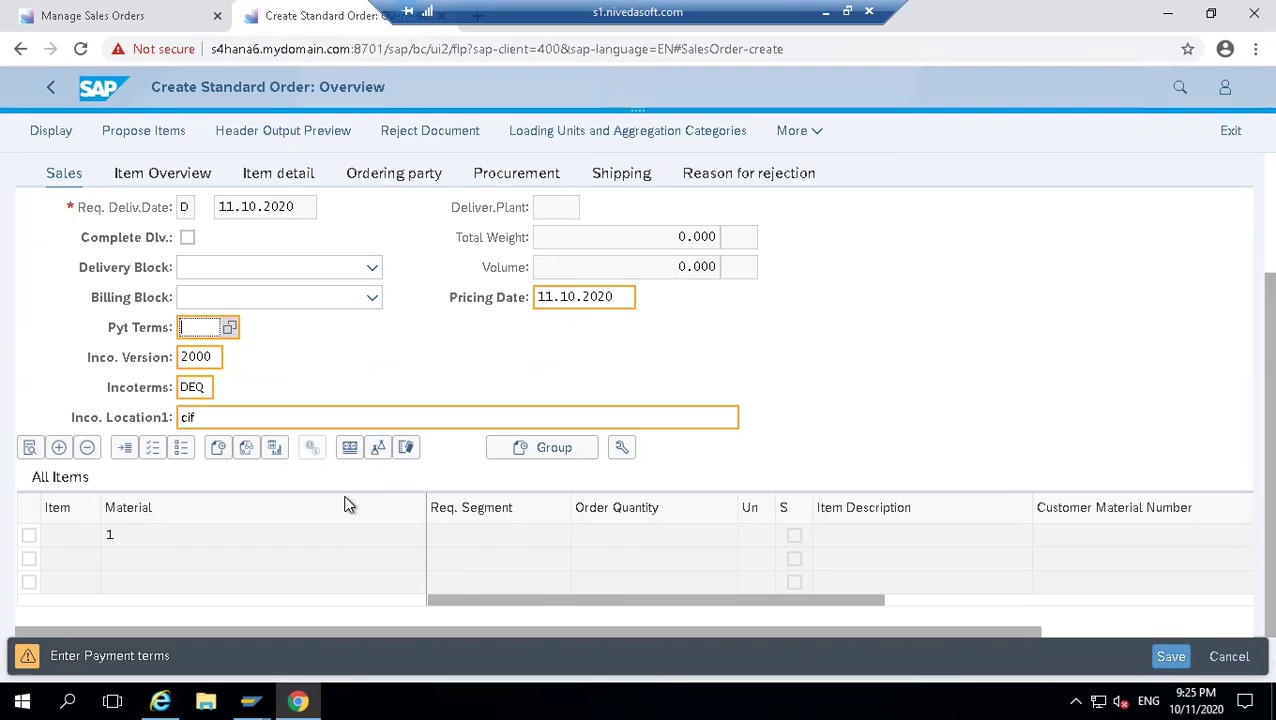
key(F4)
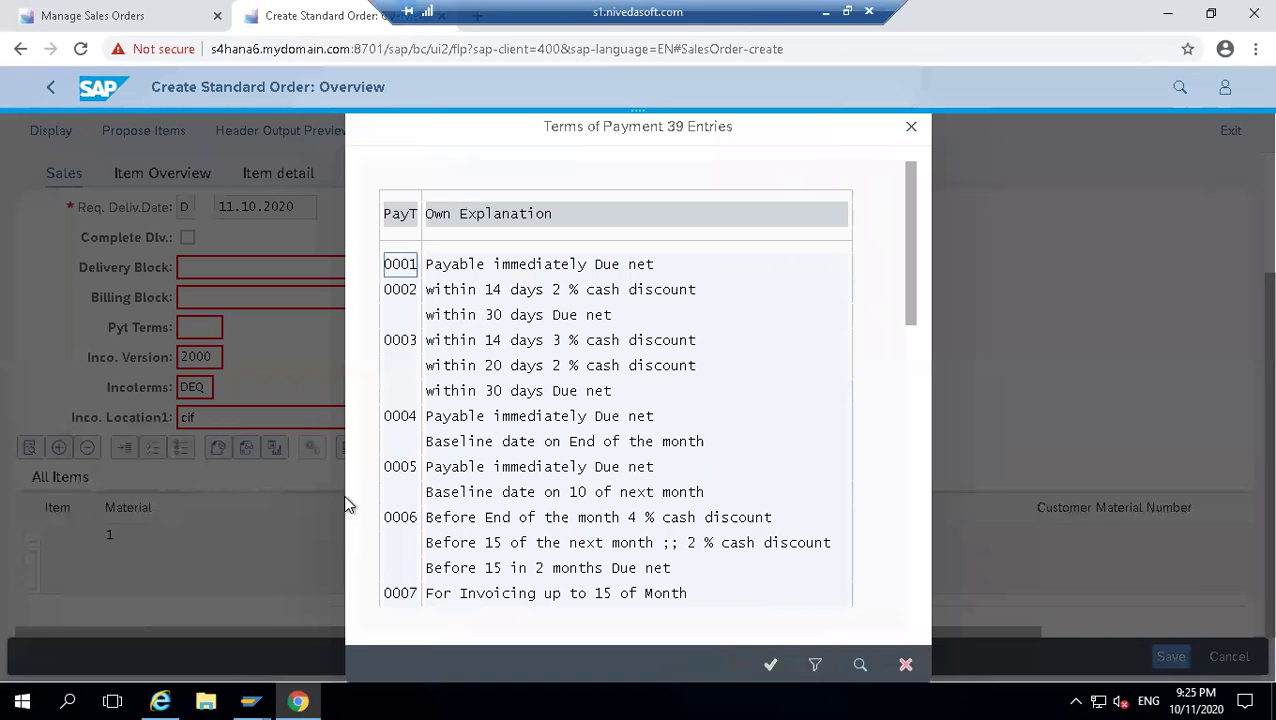
click(497, 597)
double_click(497, 597)
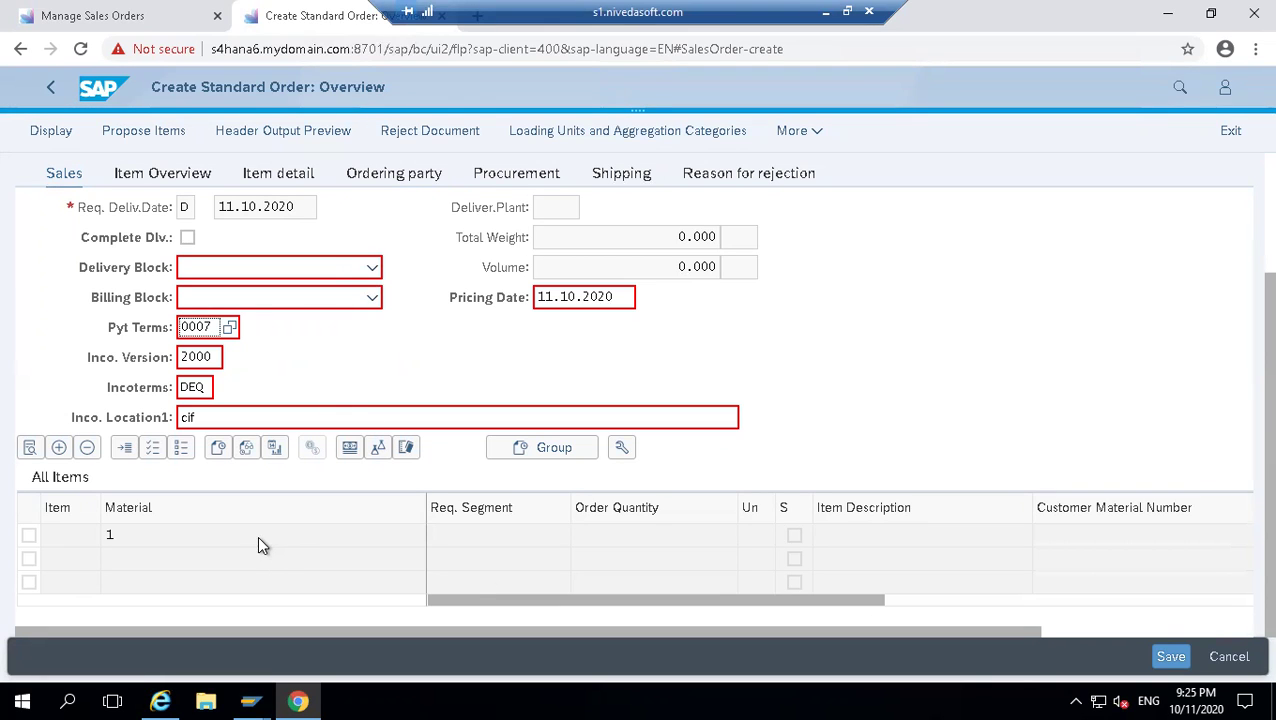
key(BackSpace)
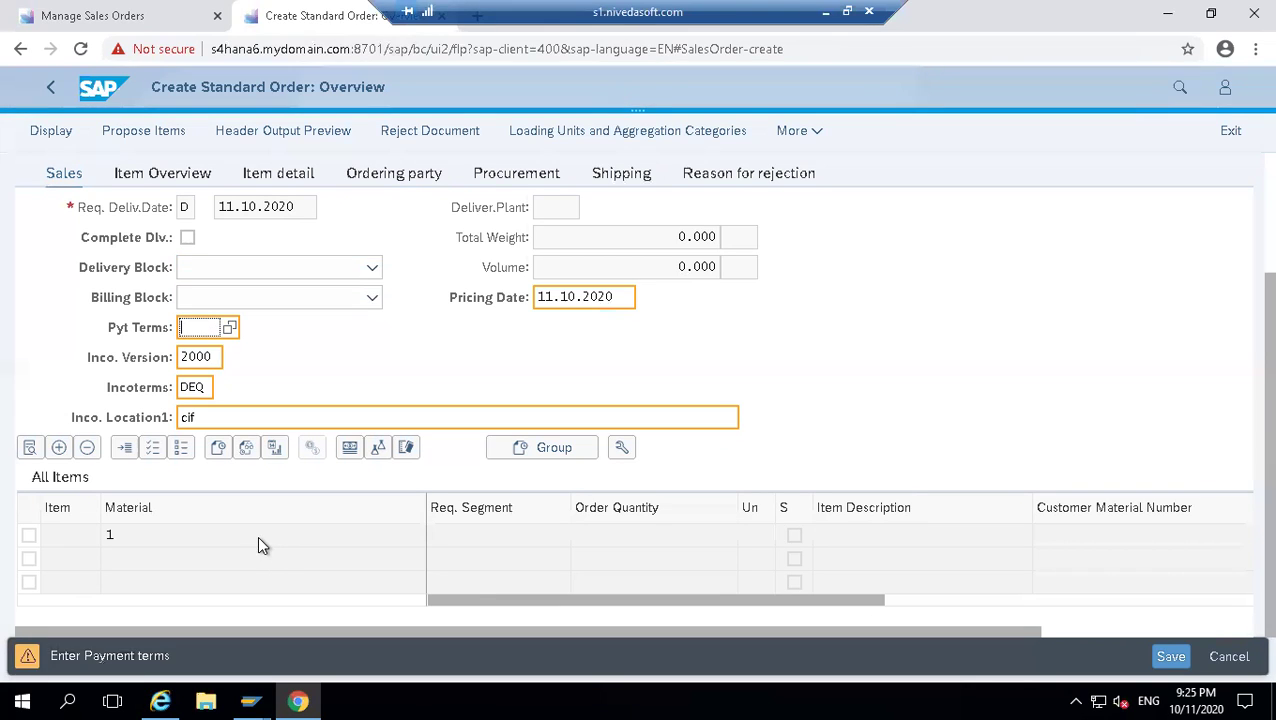
- Try to set the payment terms to 0003 from the value list and confirm with the item's material selected
click(228, 330)
click(400, 342)
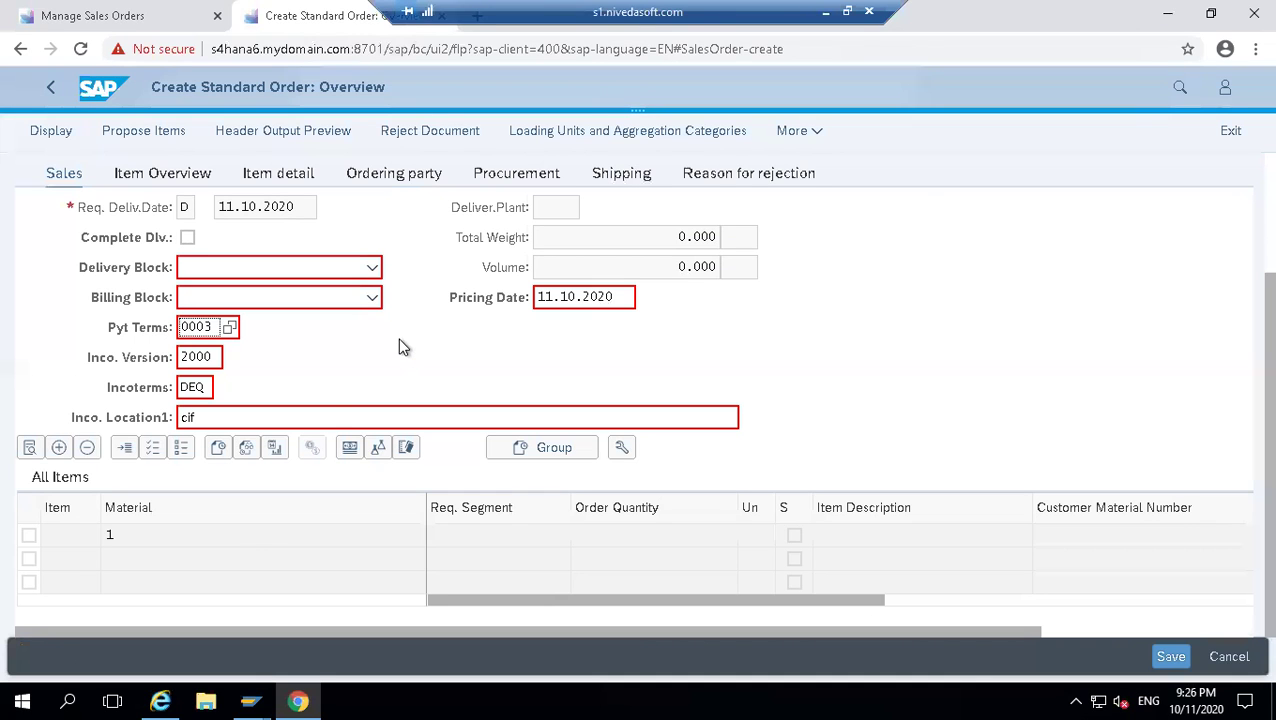
click(247, 532)
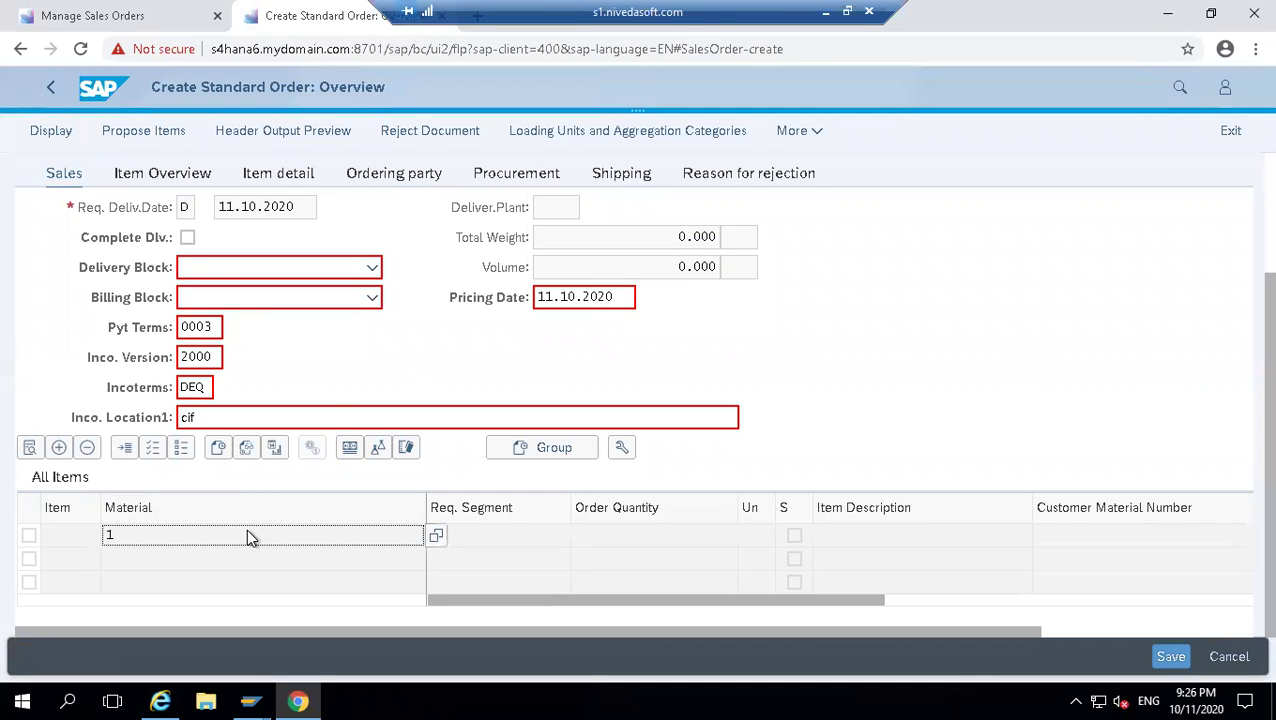
click(247, 532)
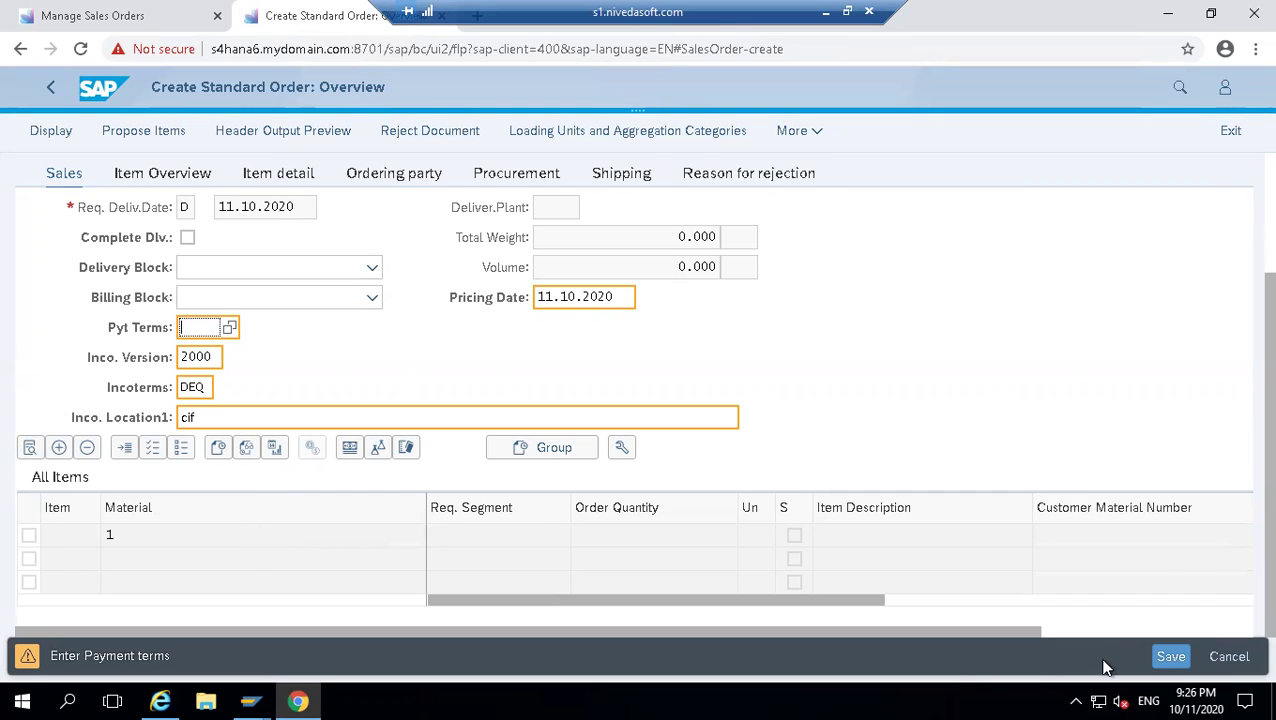
click(1243, 510)
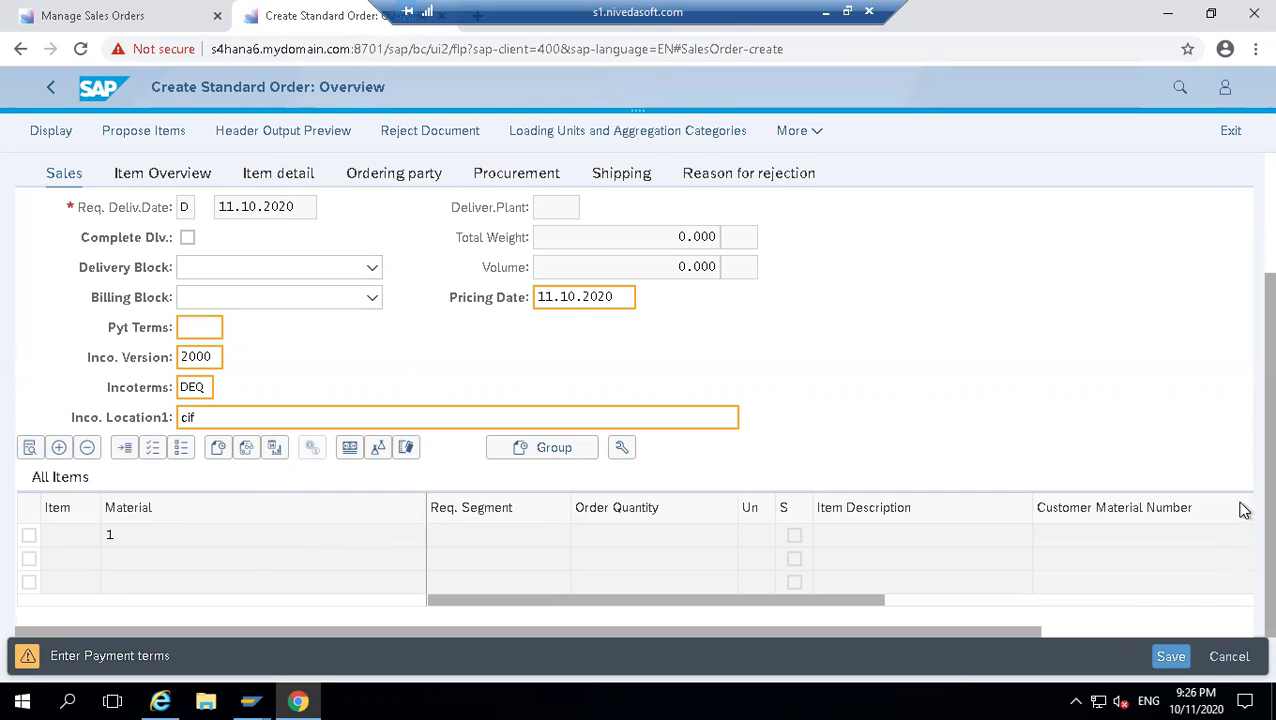
- Try once more to pick payment terms 0003 and confirm the order, and select the first item's quantity and material cells
scroll(1242, 460, up, 1)
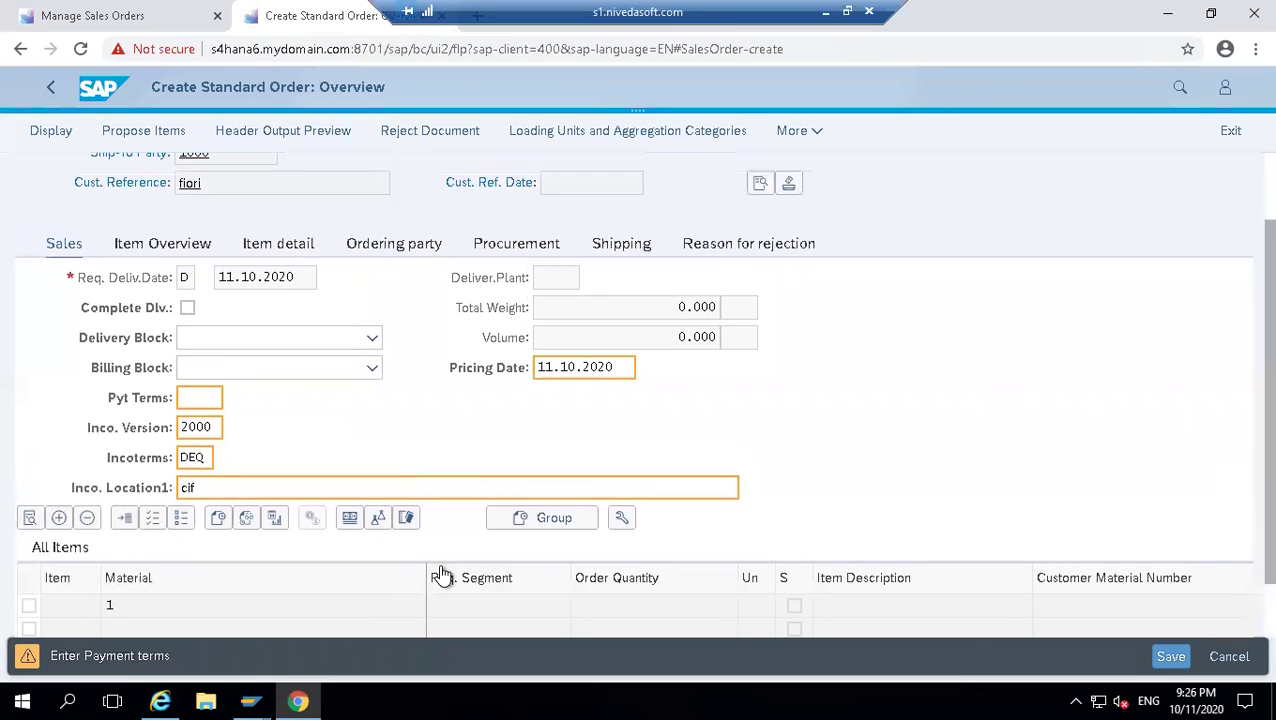
click(198, 396)
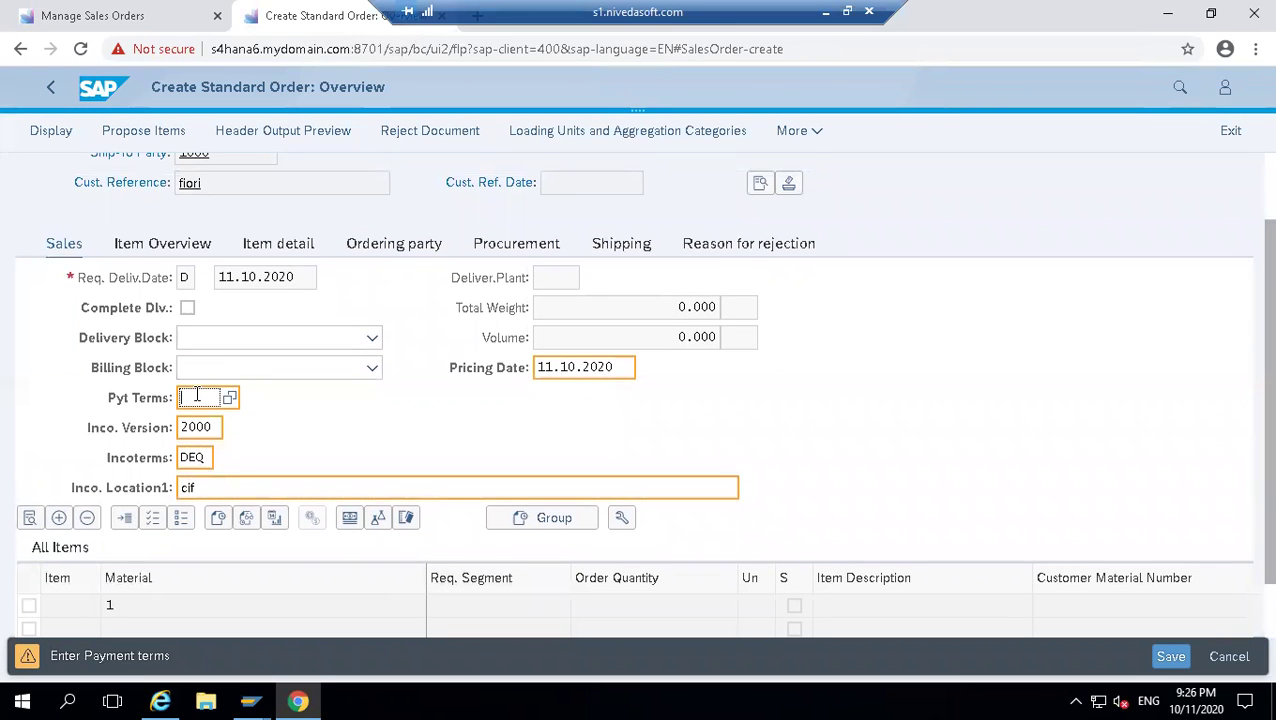
text(0001)
double_click(198, 396)
key(BackSpace)
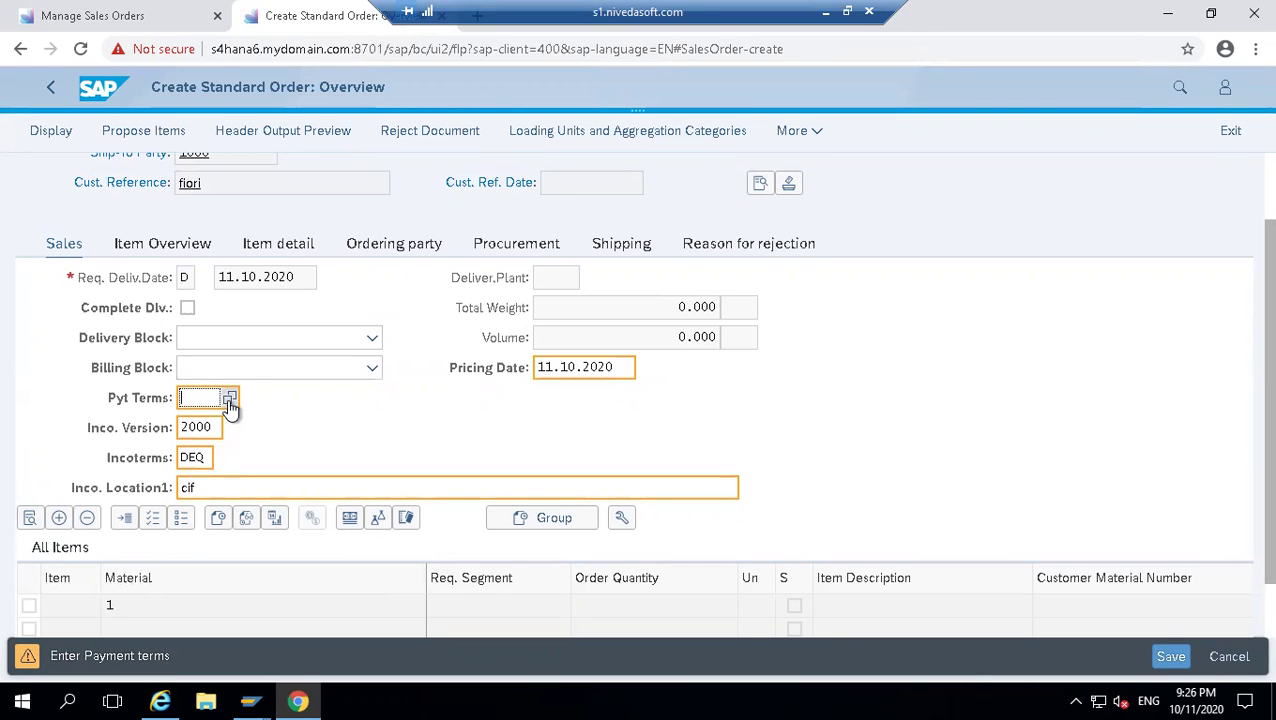
click(228, 400)
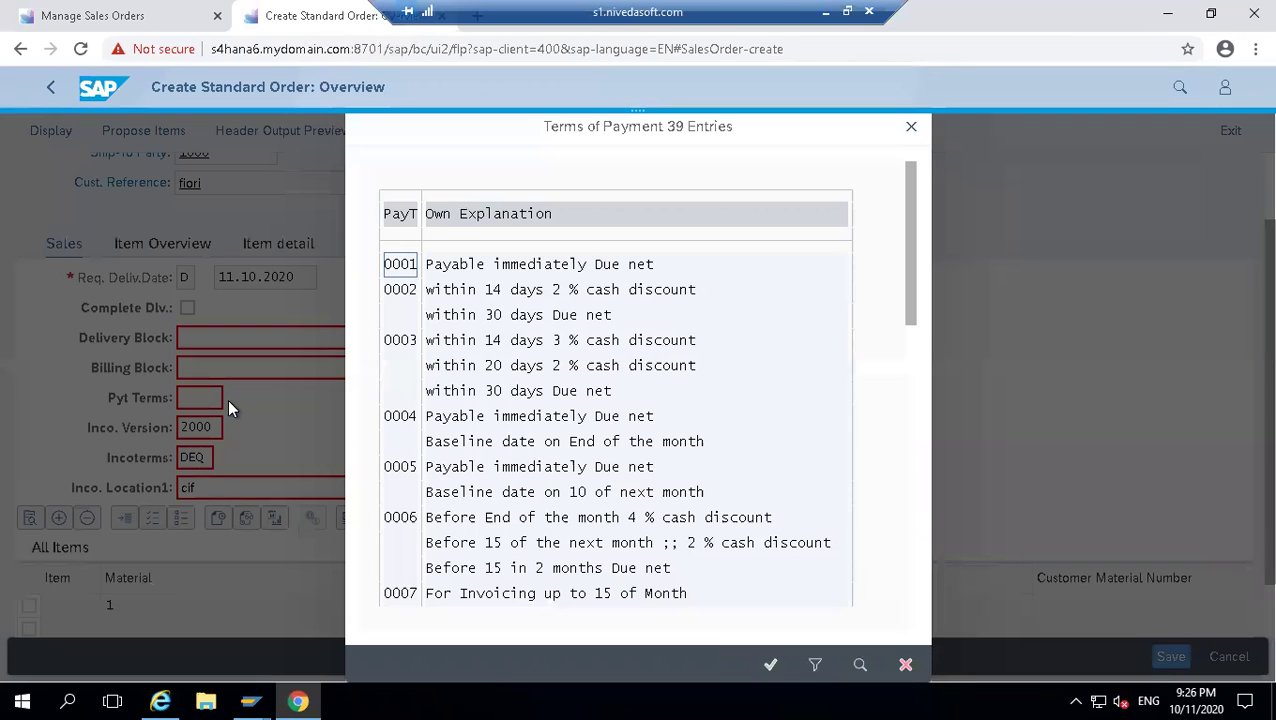
double_click(399, 342)
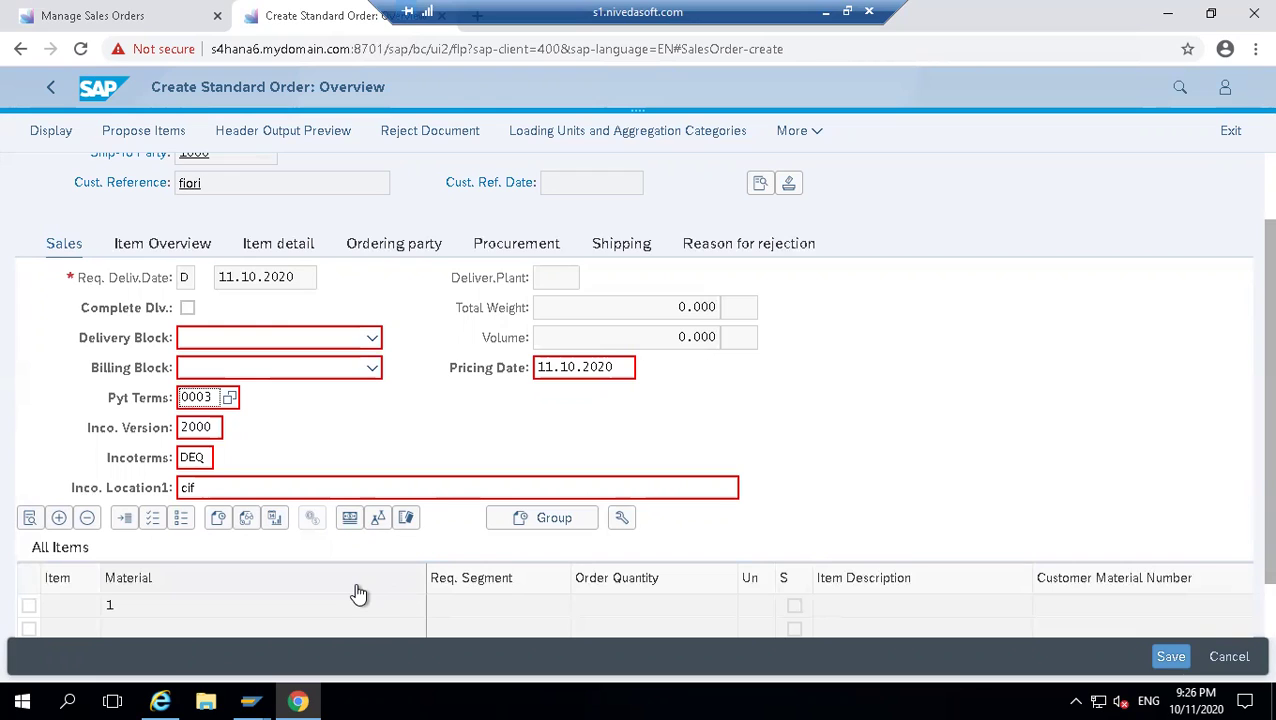
click(328, 608)
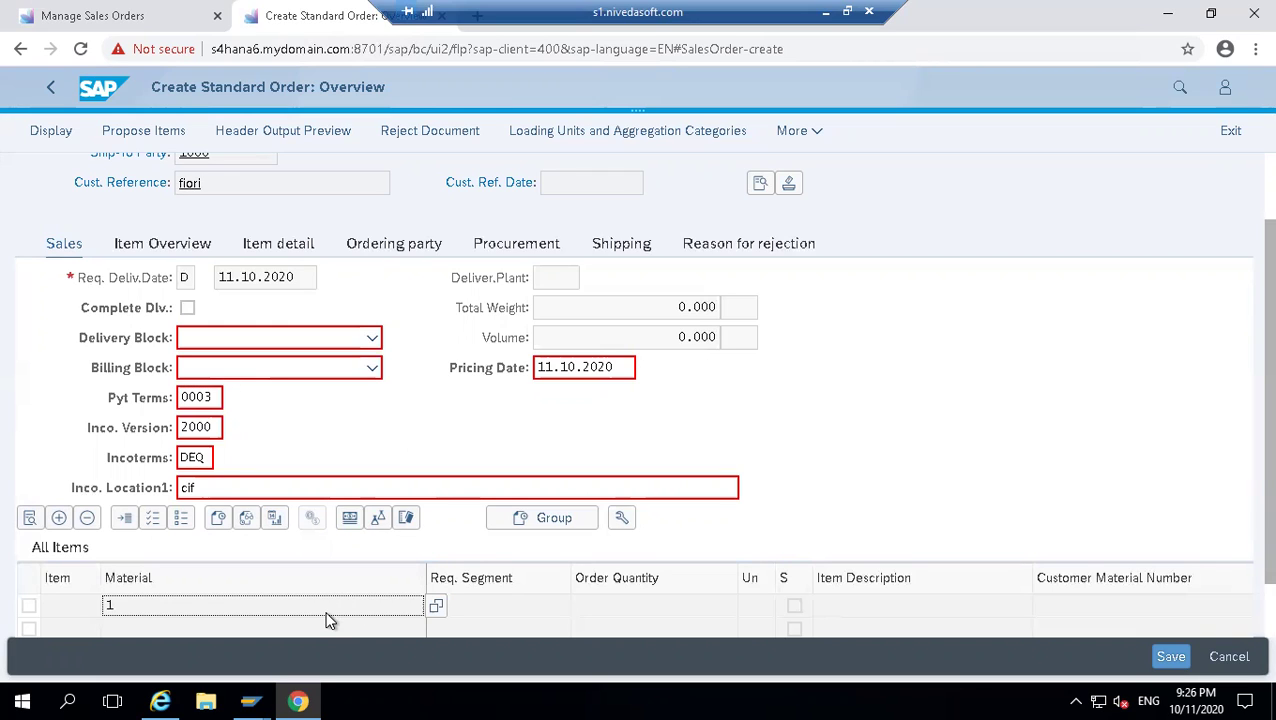
key(Return)
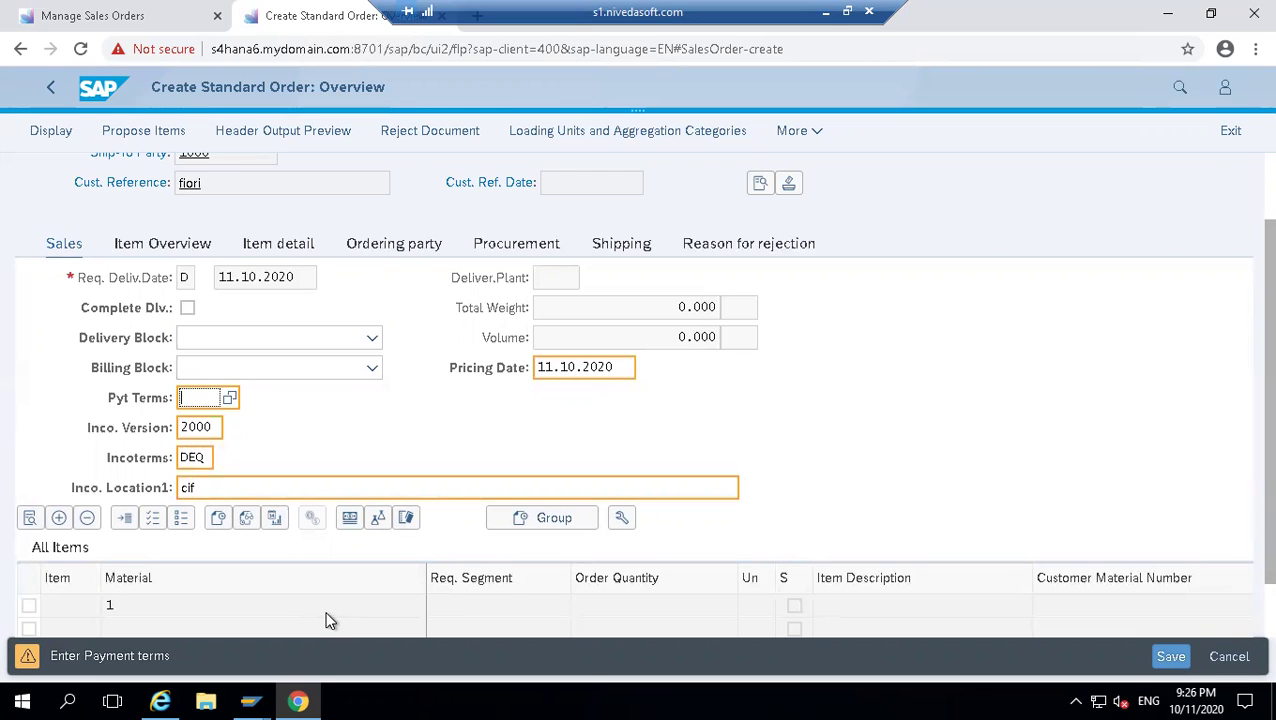
click(643, 614)
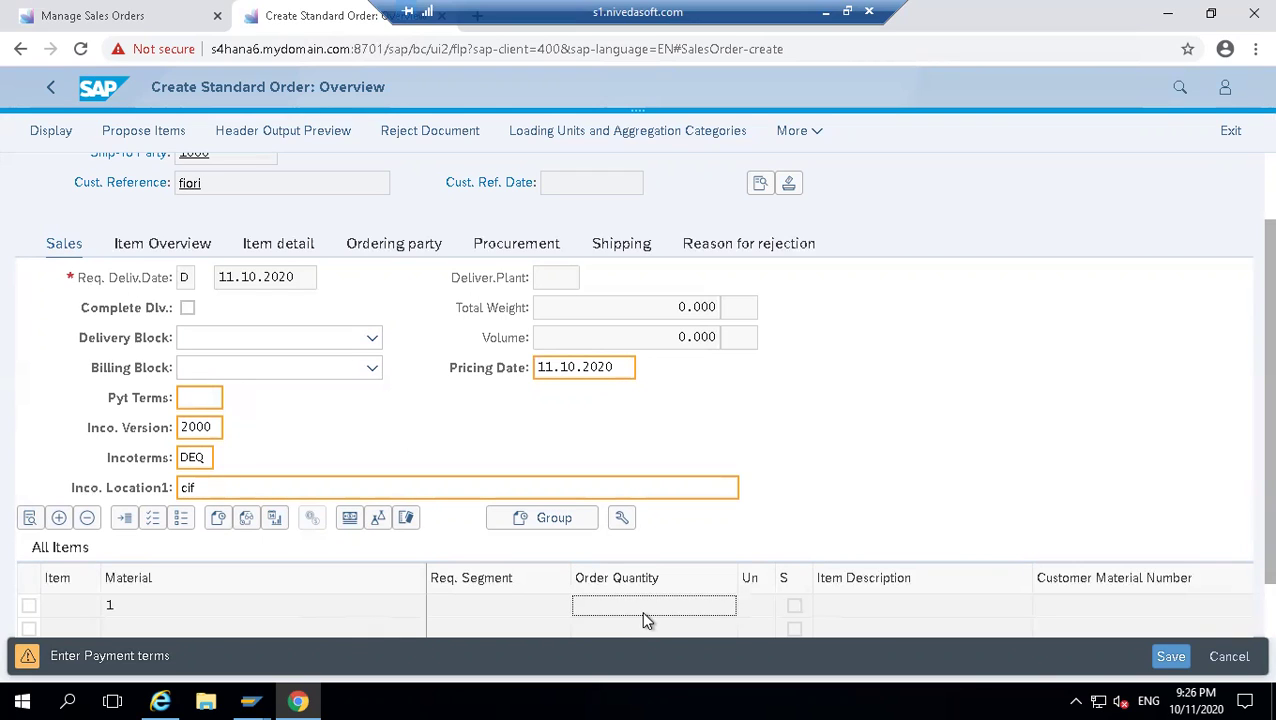
click(175, 604)
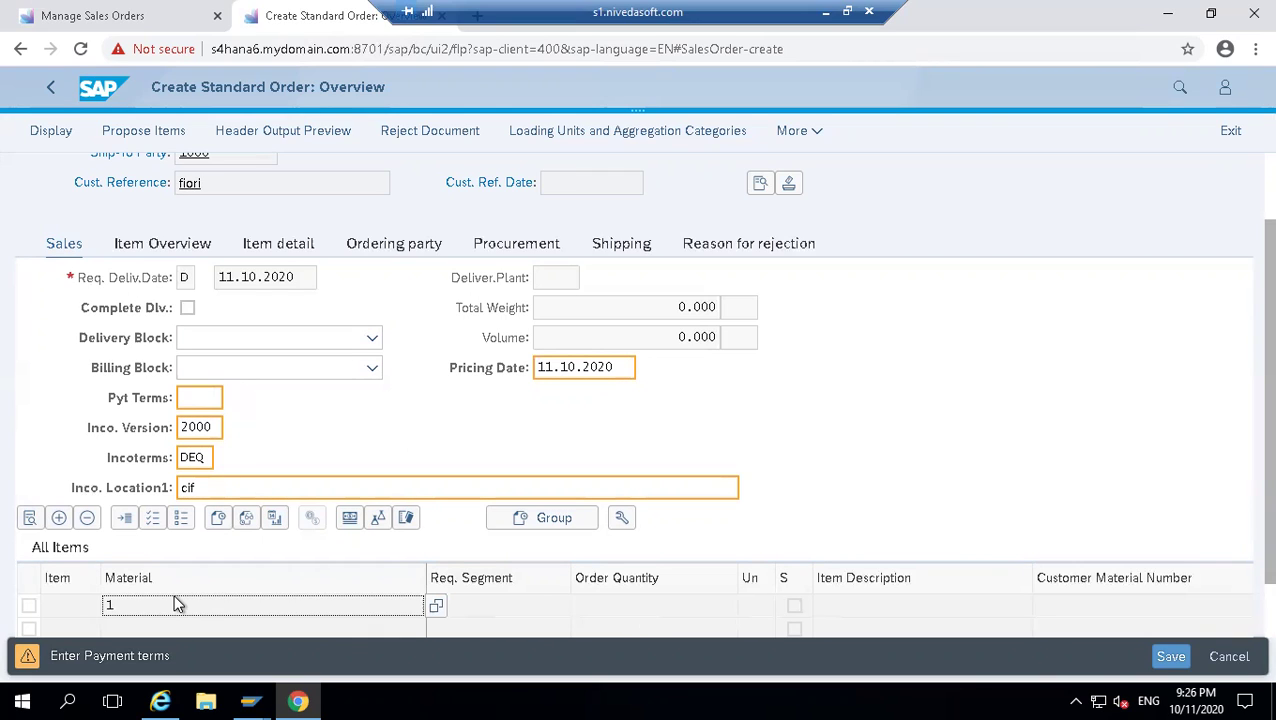
- Leave the order's payment terms blank and confirm the order data, continuing past the information dialog
key(Return)
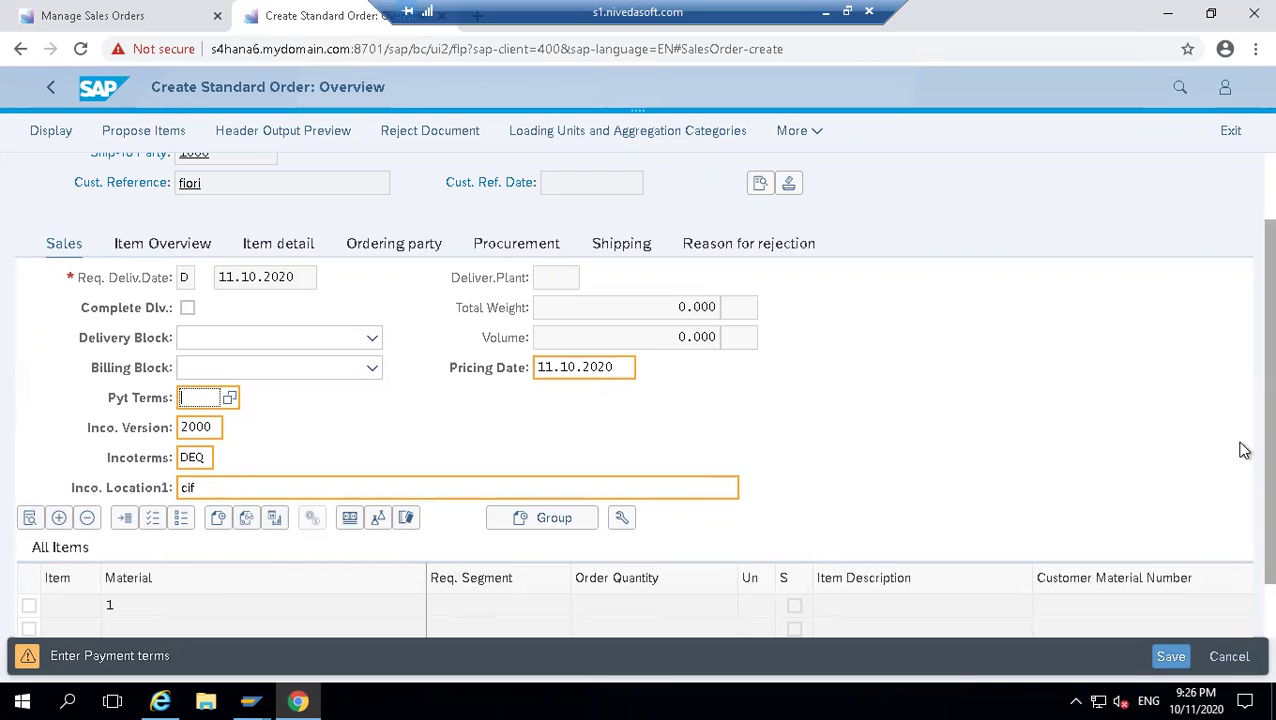
click(174, 247)
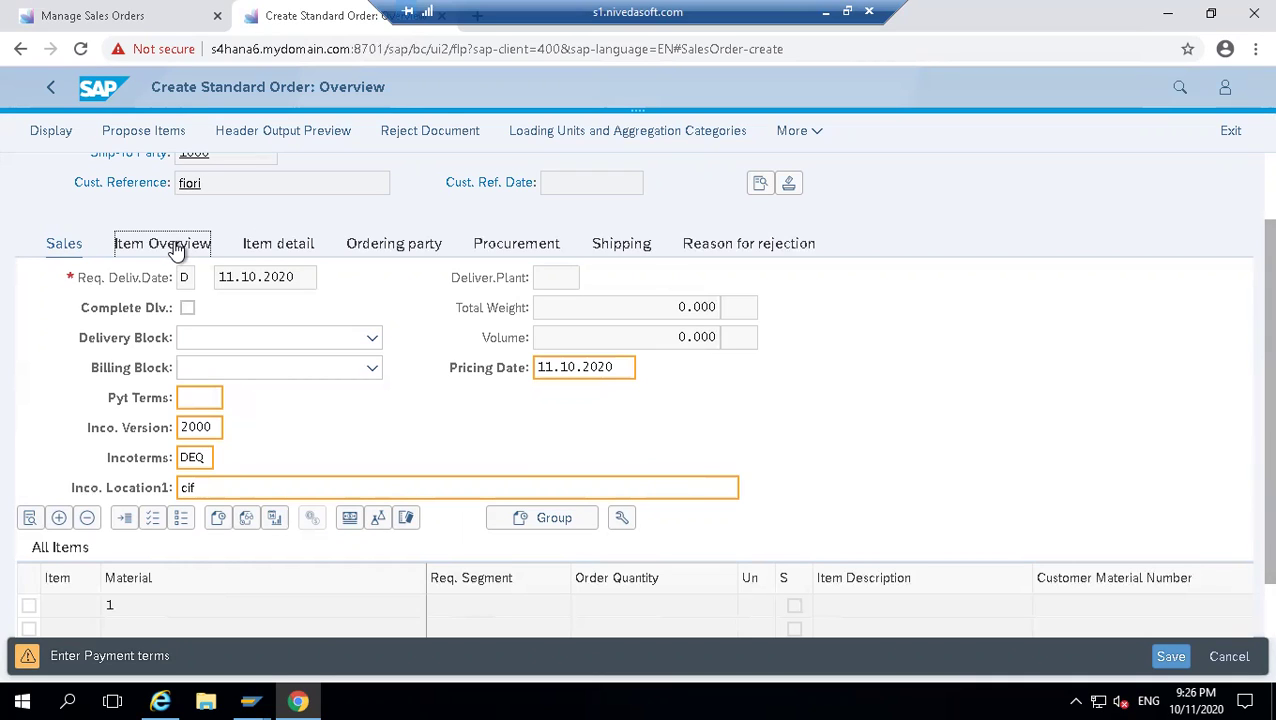
click(212, 397)
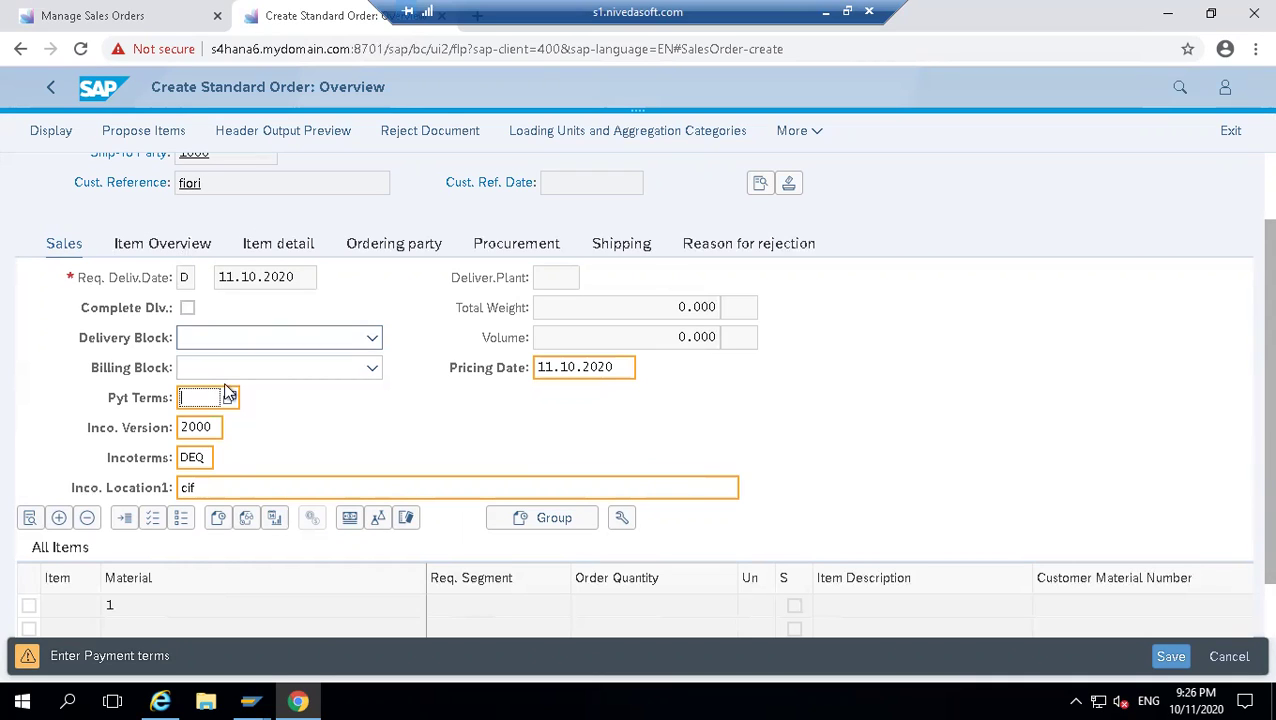
text(000)
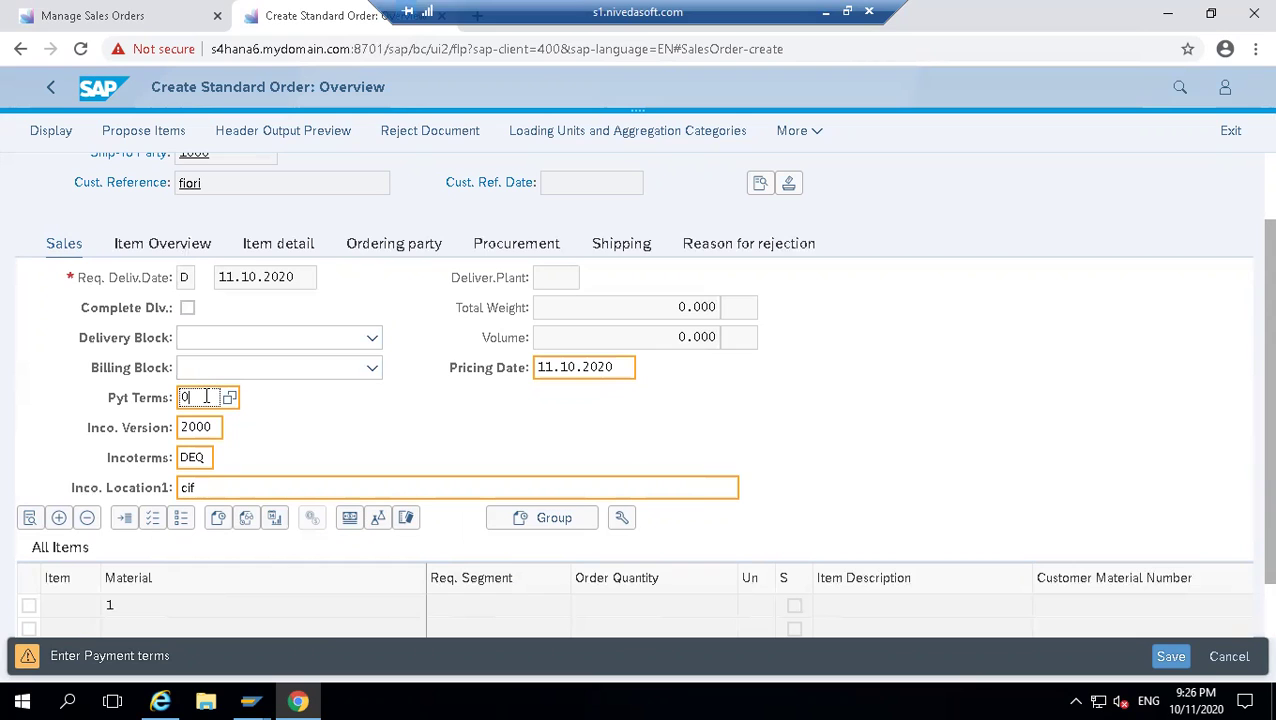
key(BackSpace)
key(BackSpace)
key(BackSpace)
key(BackSpace)
key(Return)
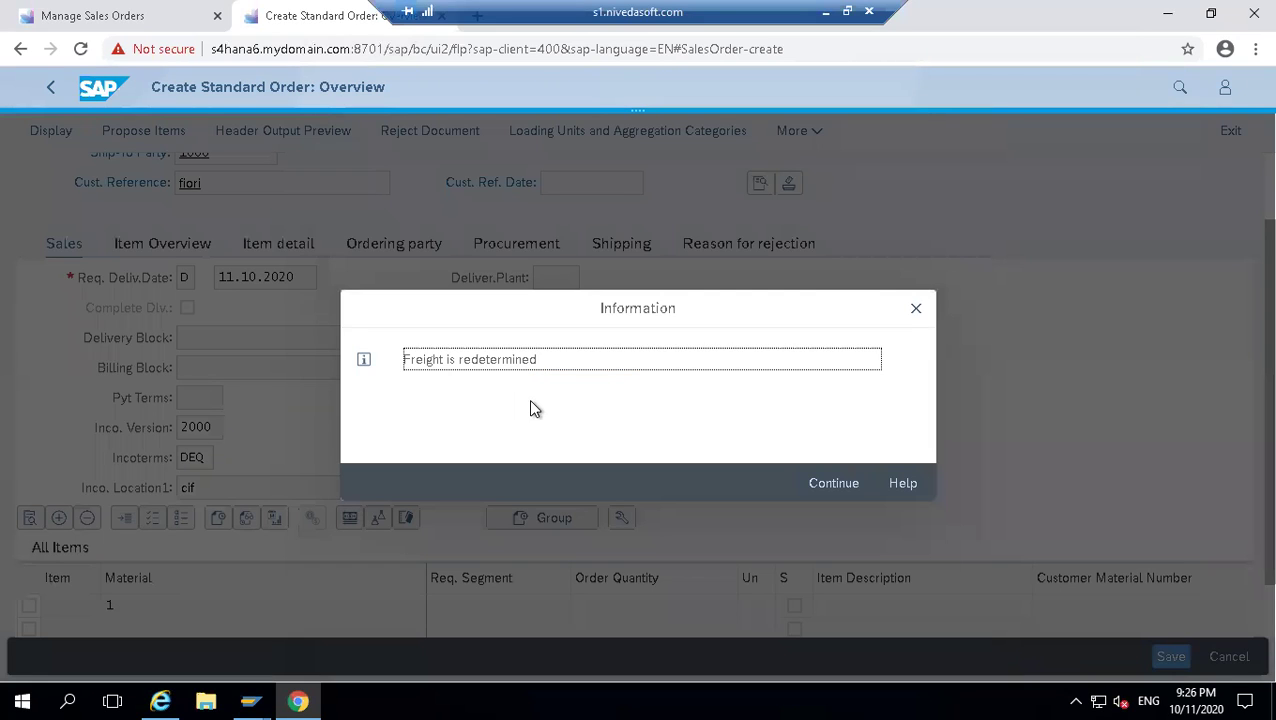
click(843, 489)
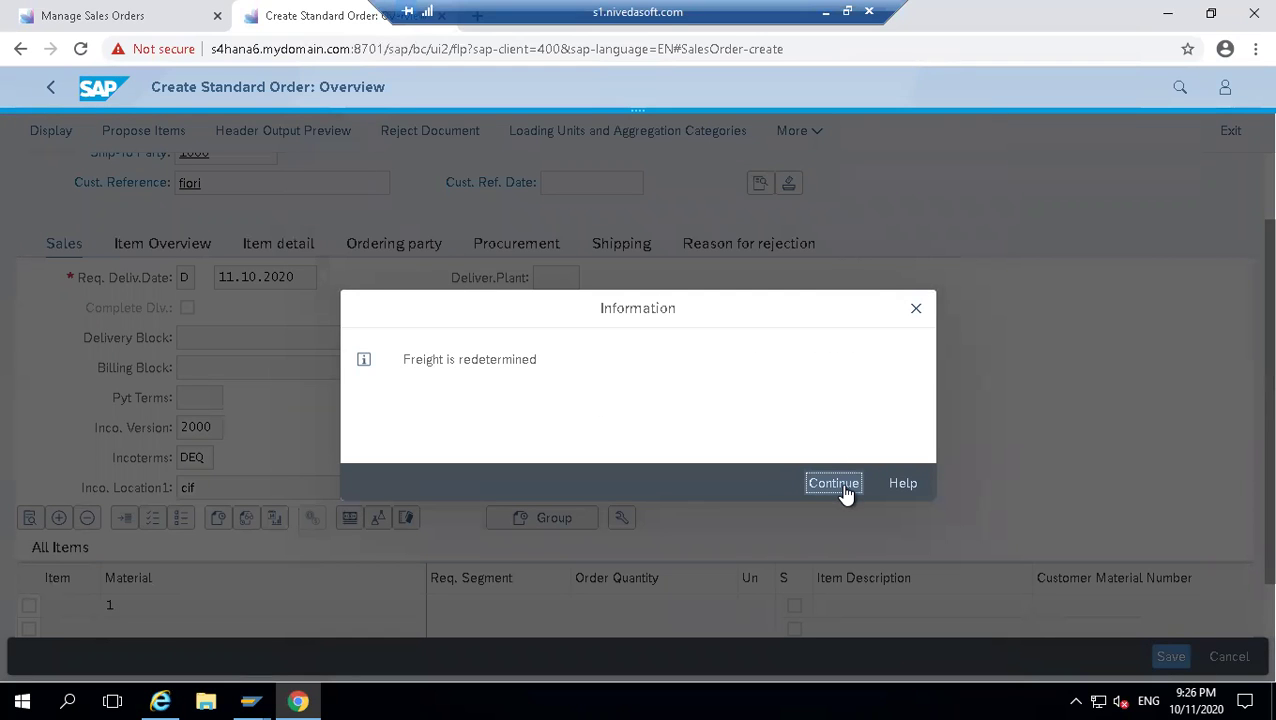
click(834, 483)
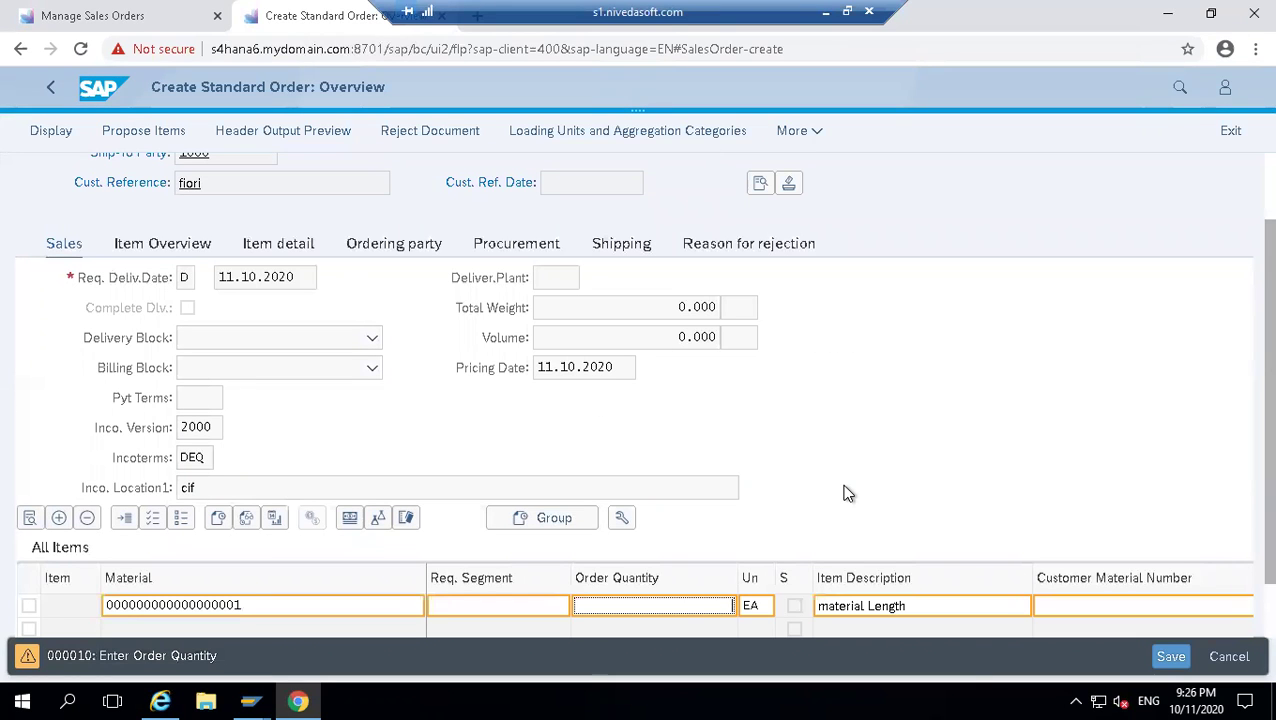
- Set the first item's order quantity to 1 and its plant to 1710, confirming each entry
text(1)
key(Return)
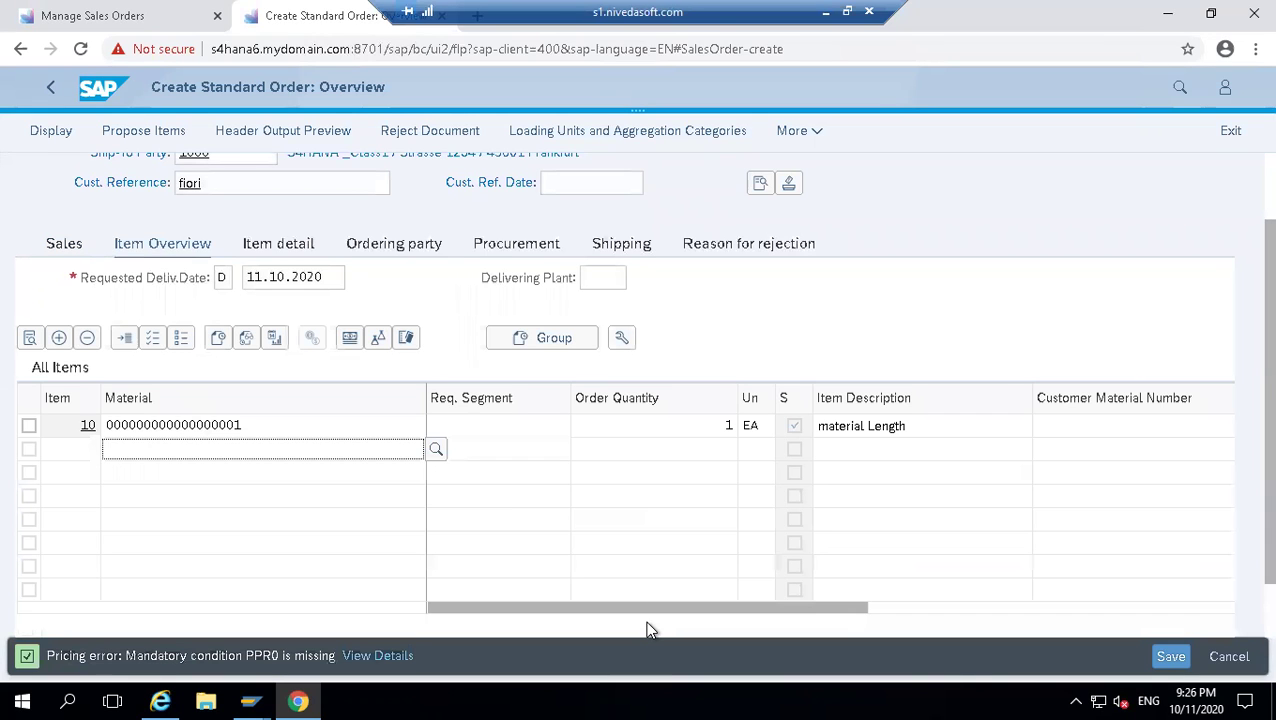
click(362, 426)
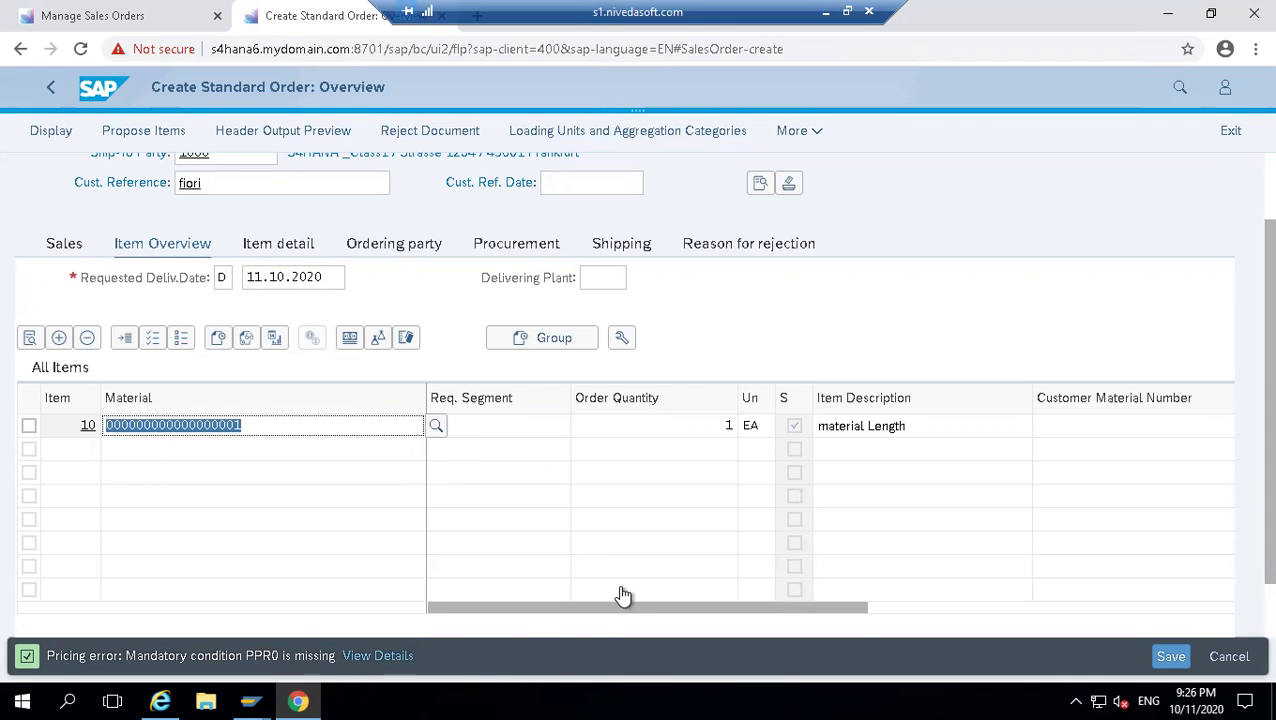
drag(491, 609, 709, 609)
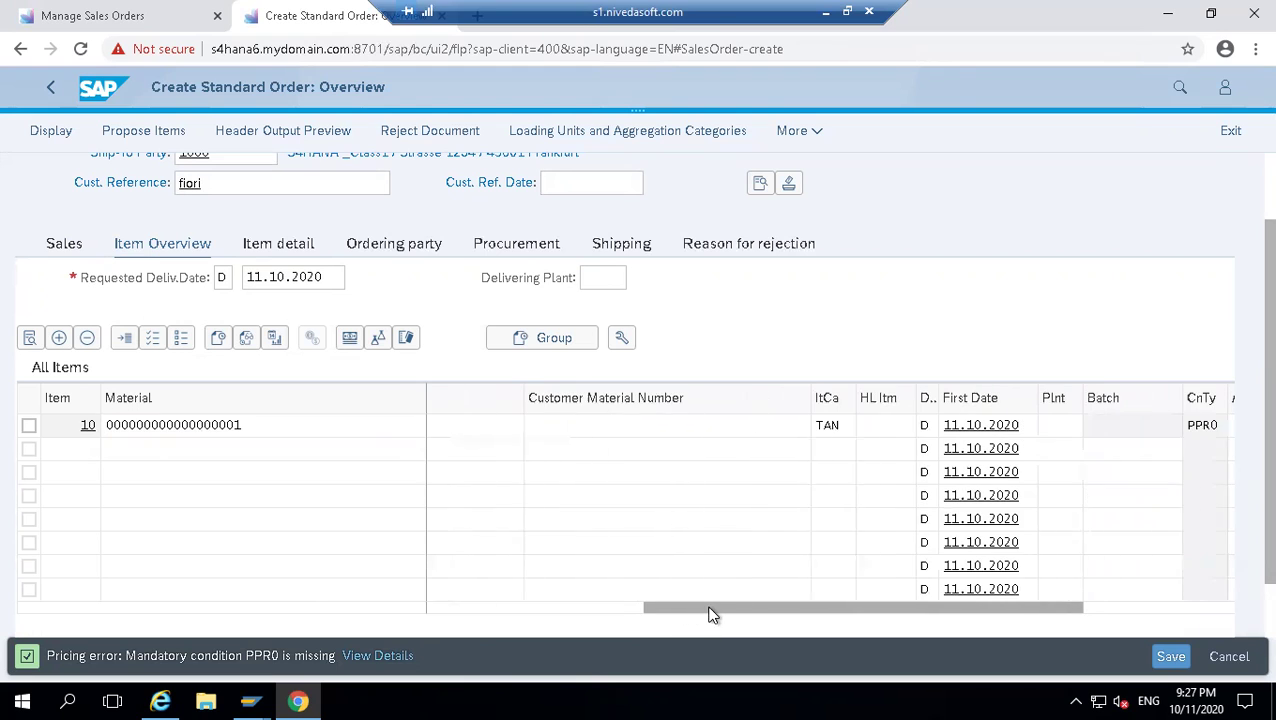
click(1056, 427)
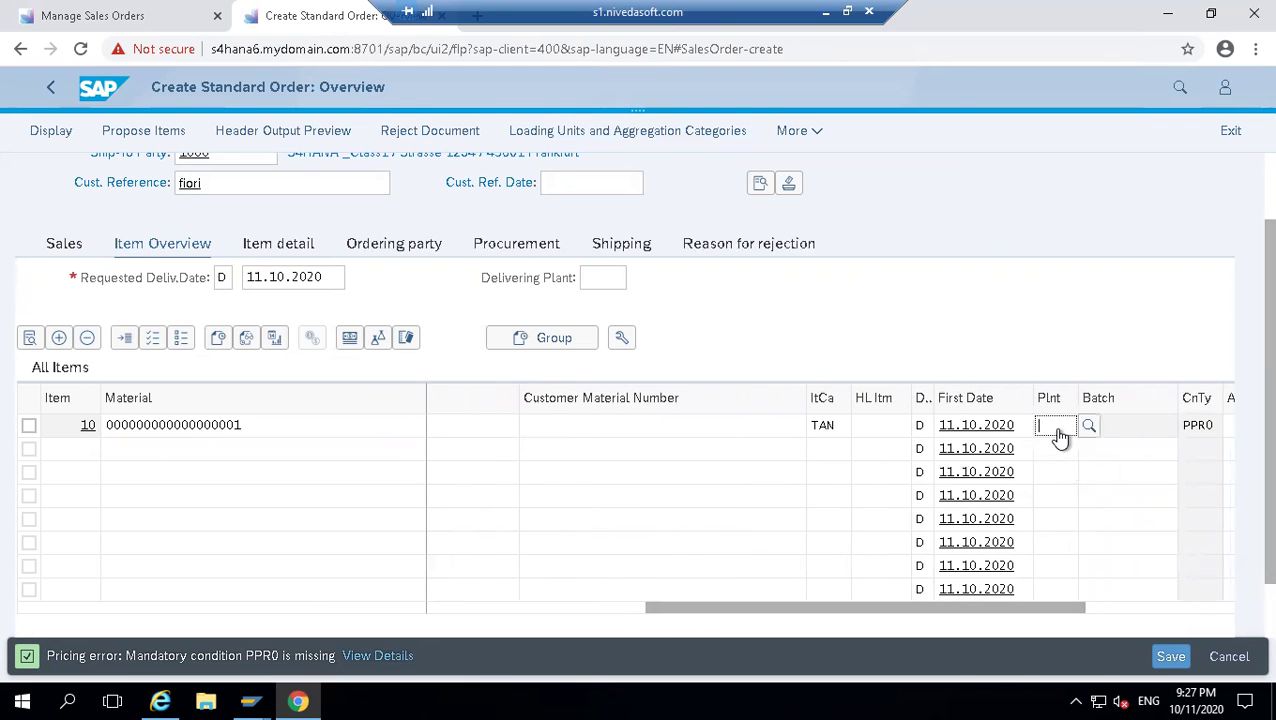
text(10)
key(Return)
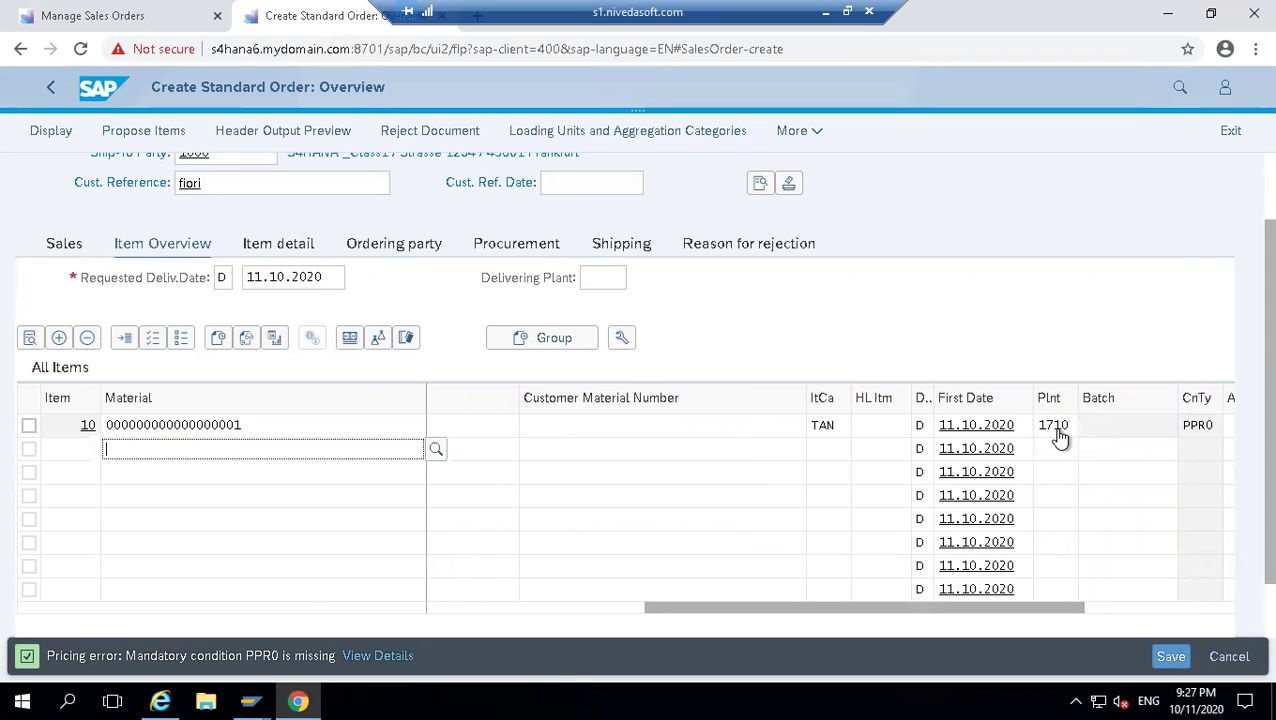
- Add pricing condition PPR0 with an amount of 15 to the first item's conditions
click(752, 430)
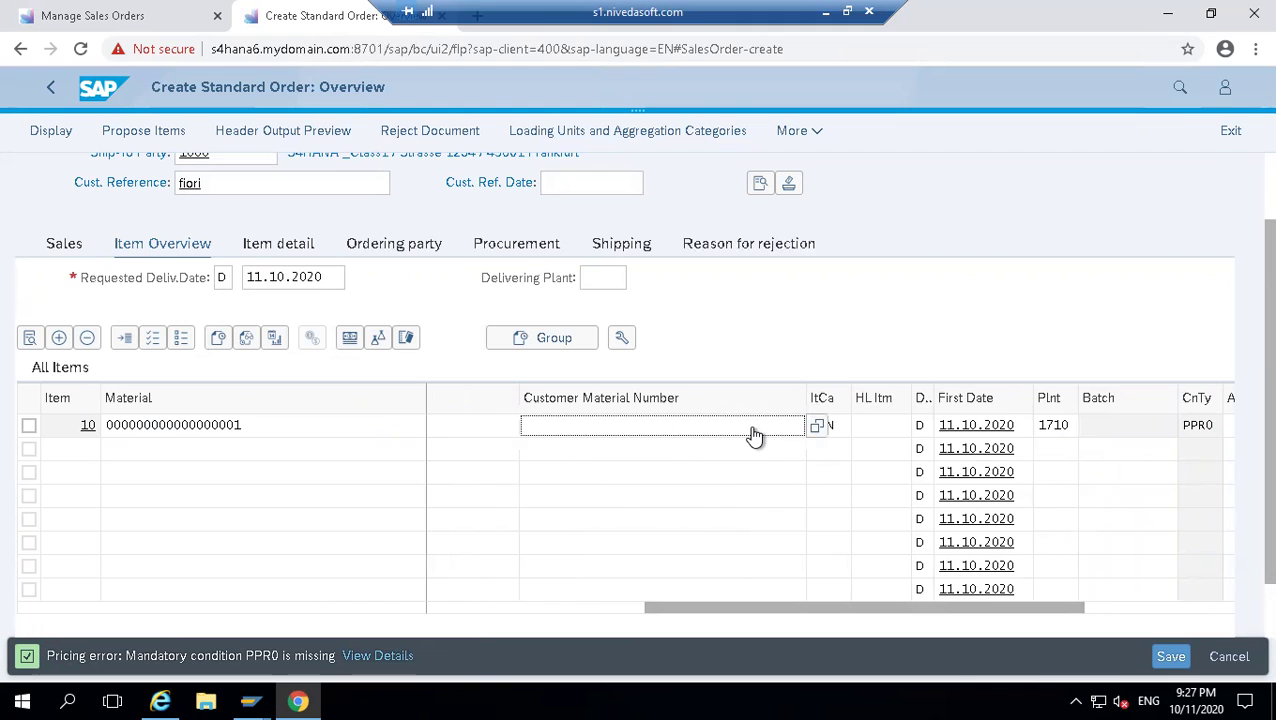
double_click(755, 433)
click(474, 306)
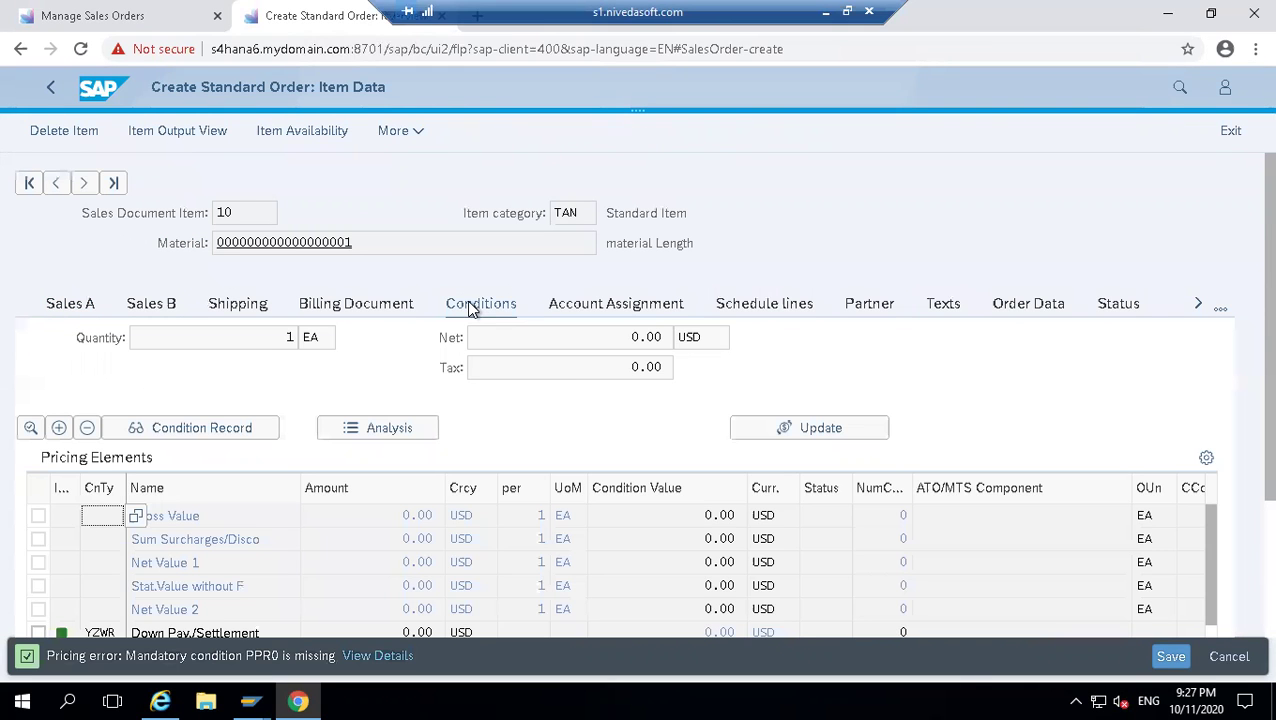
click(59, 428)
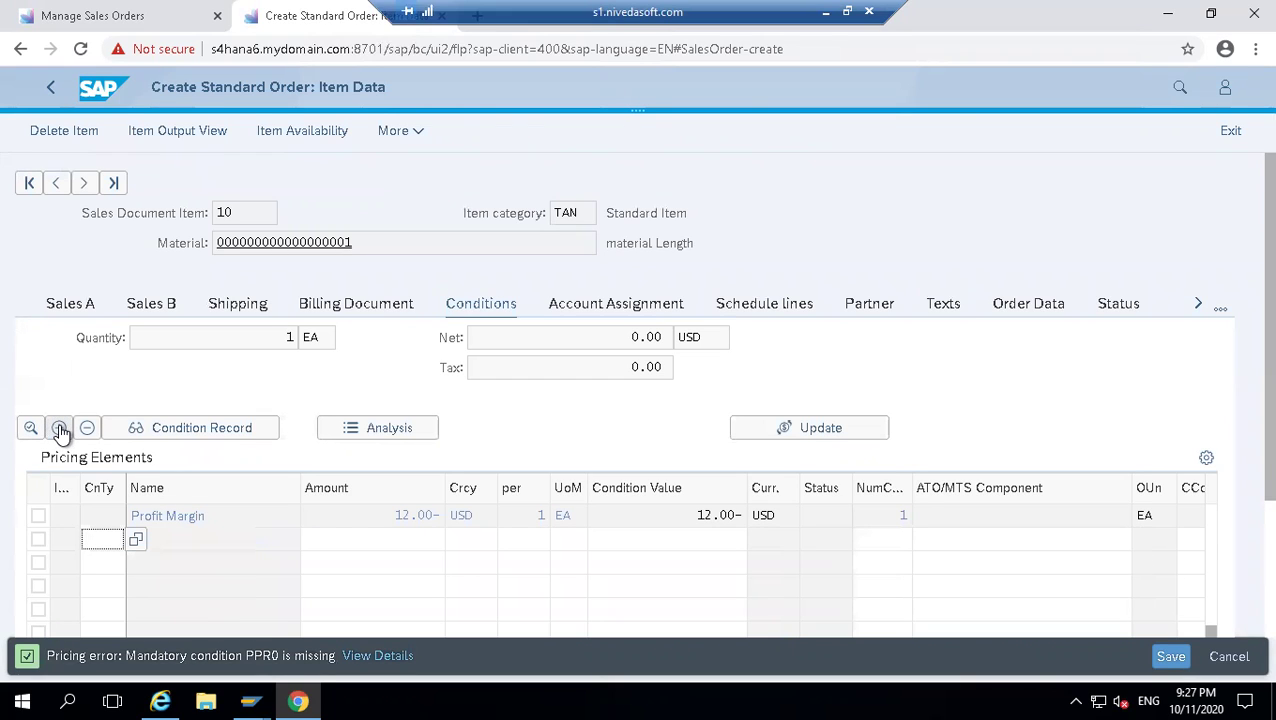
text(PPR0)
key(Tab)
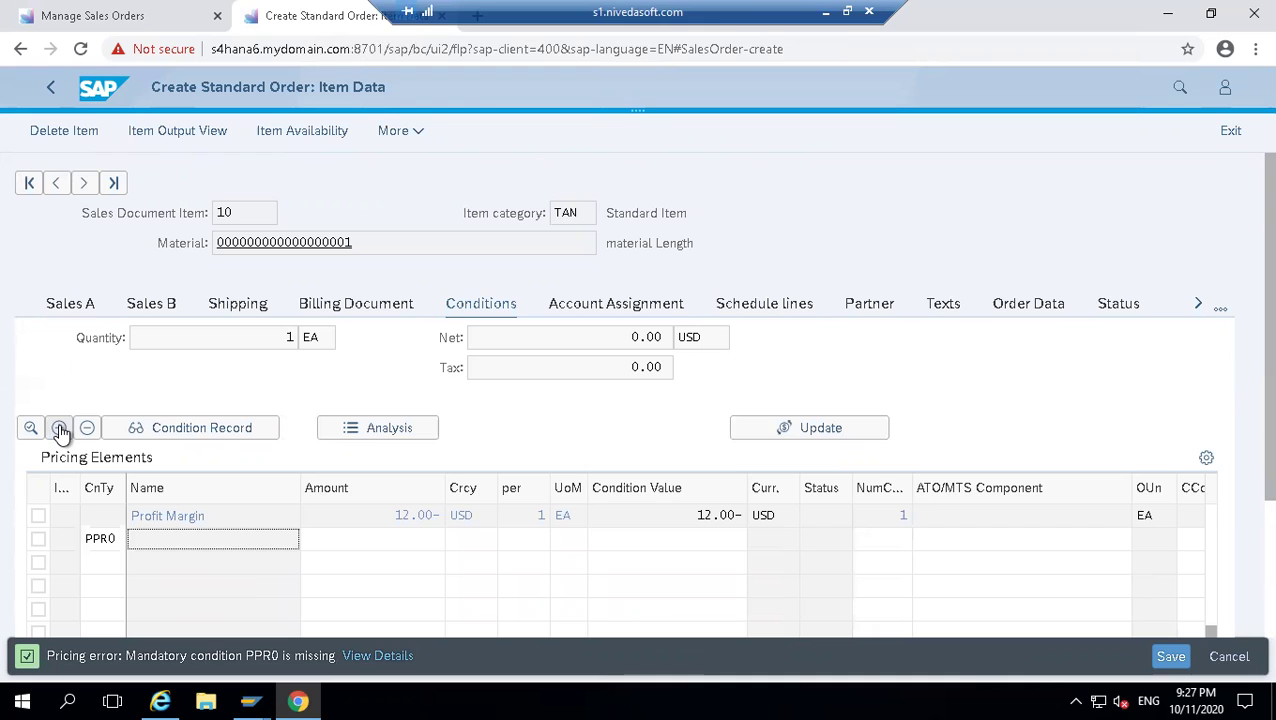
key(Tab)
text(15)
key(Return)
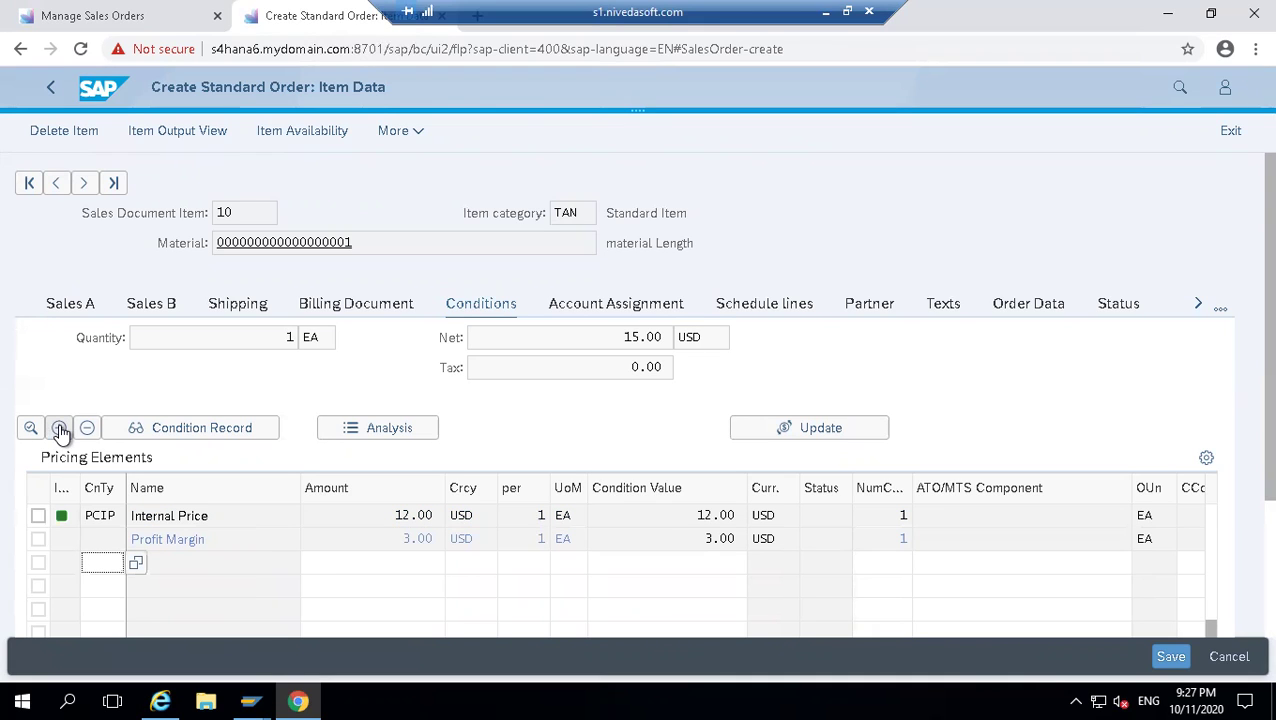
- Save the standard order even though the document is incomplete
click(622, 338)
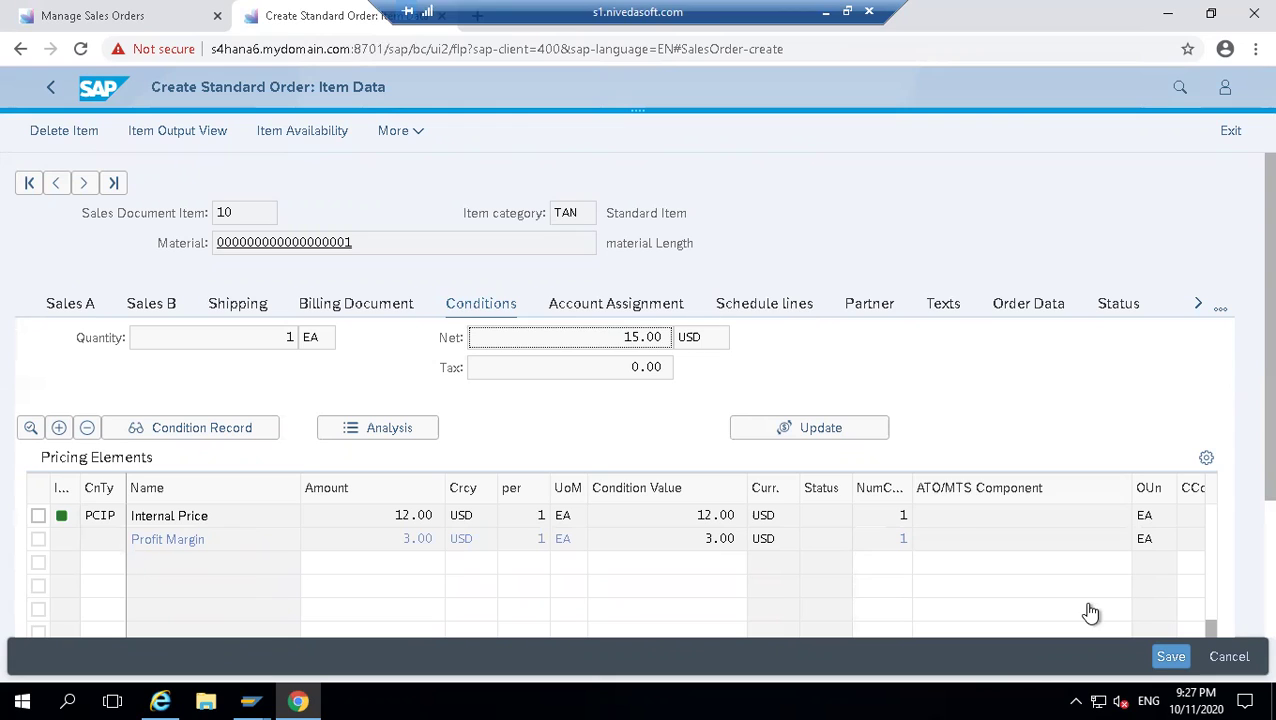
click(1170, 657)
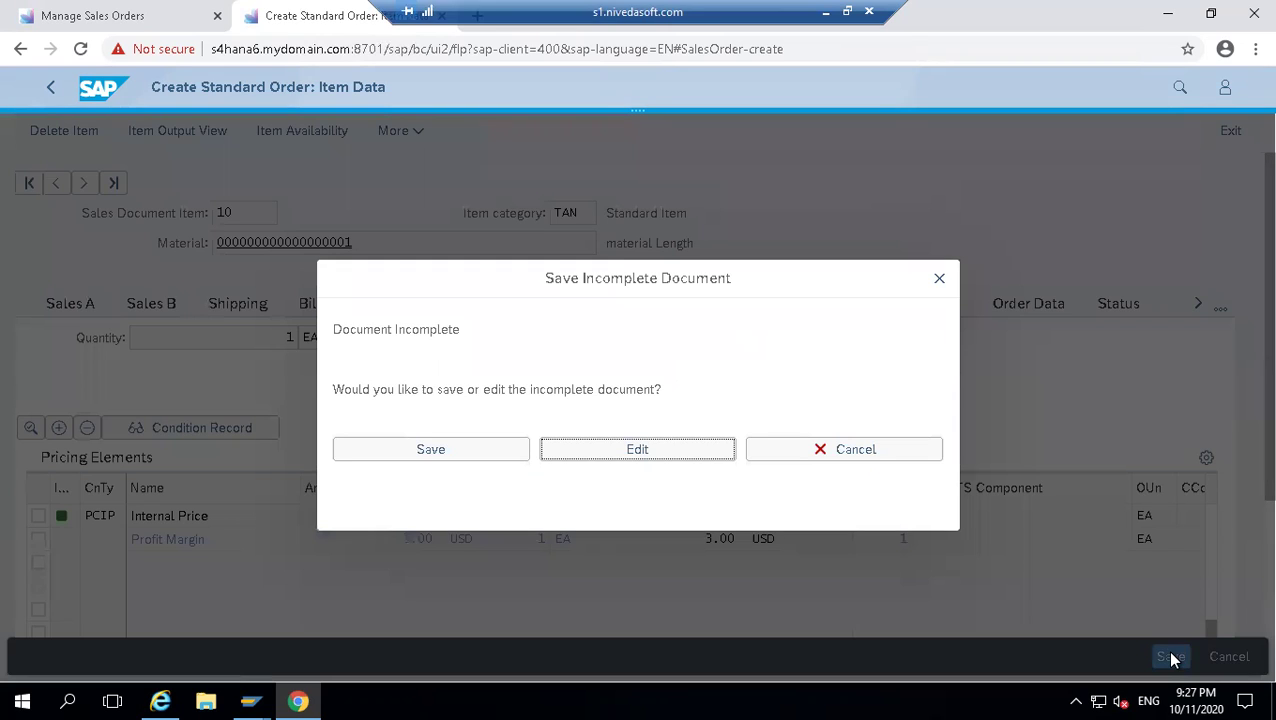
click(498, 456)
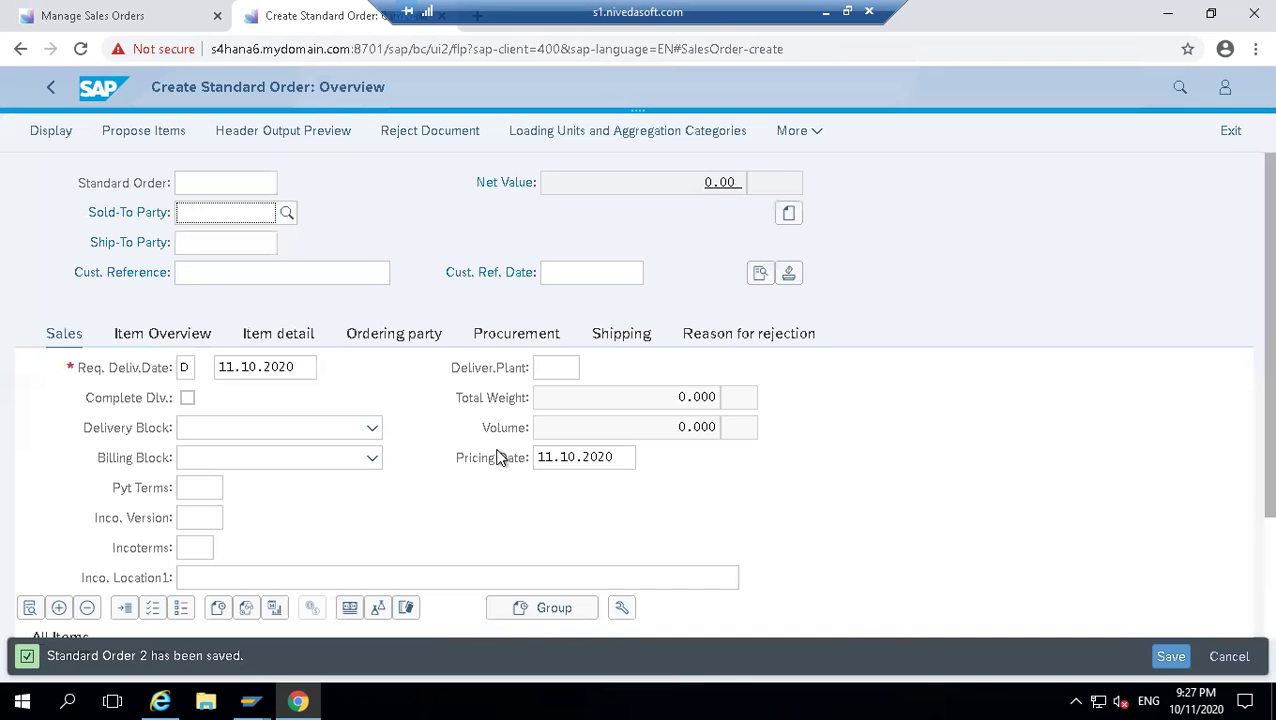
- Filter the Manage Sales Orders list by the number of the newly saved order
click(112, 16)
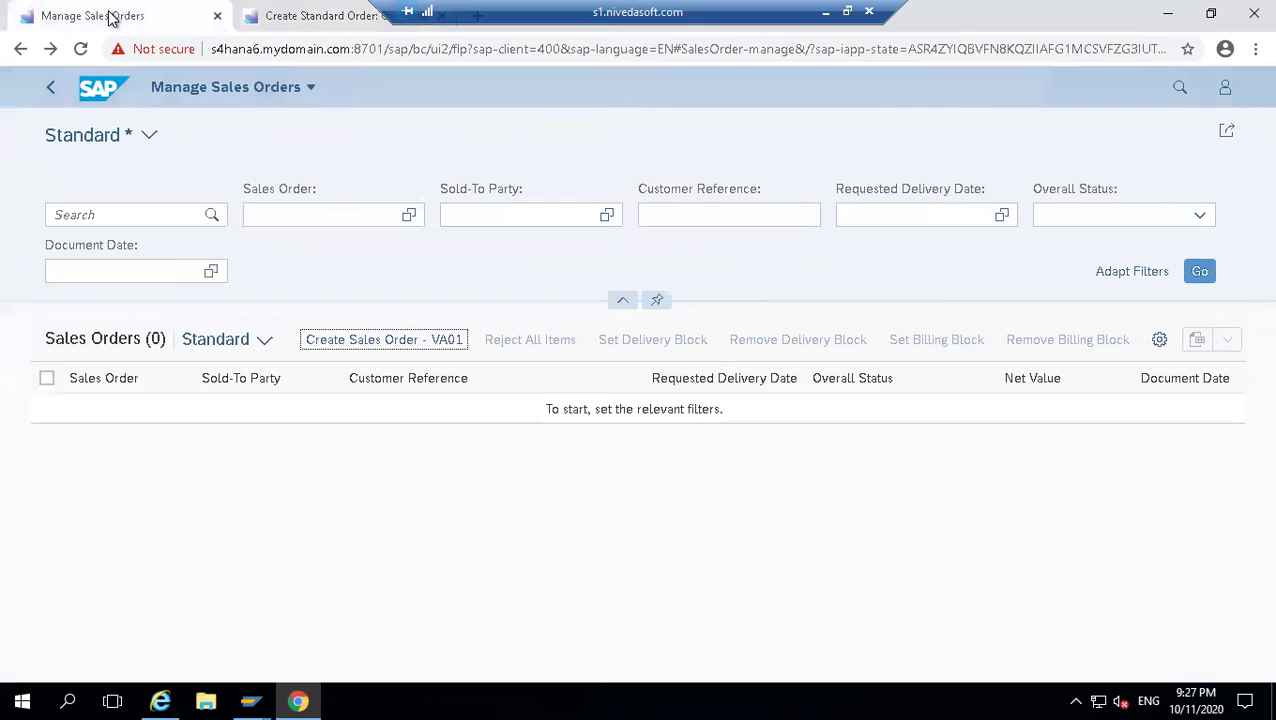
click(305, 14)
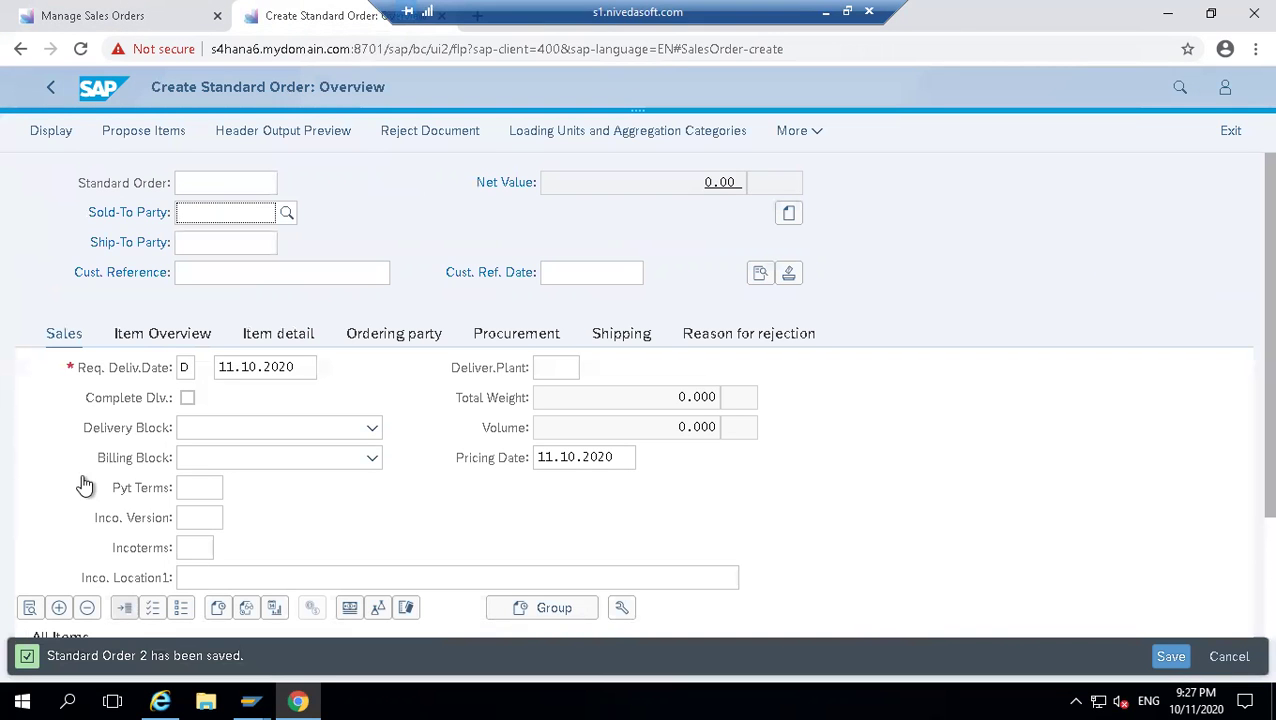
click(94, 14)
click(336, 224)
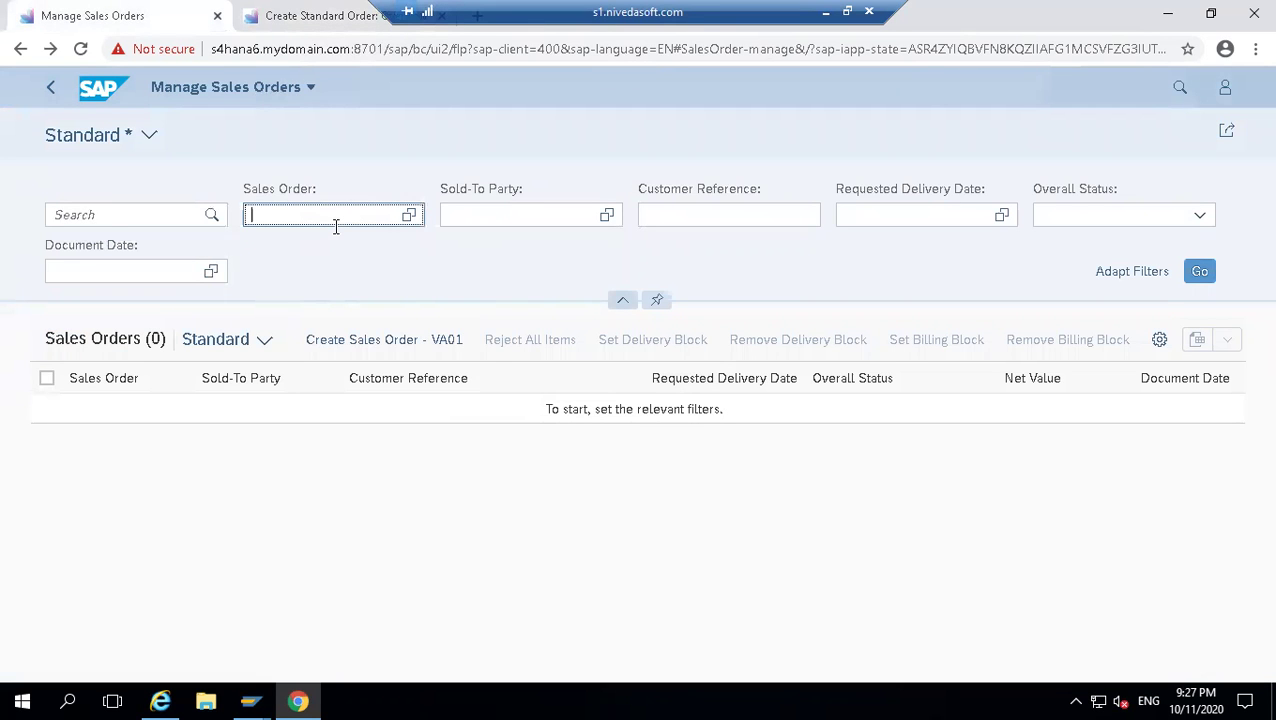
text(2)
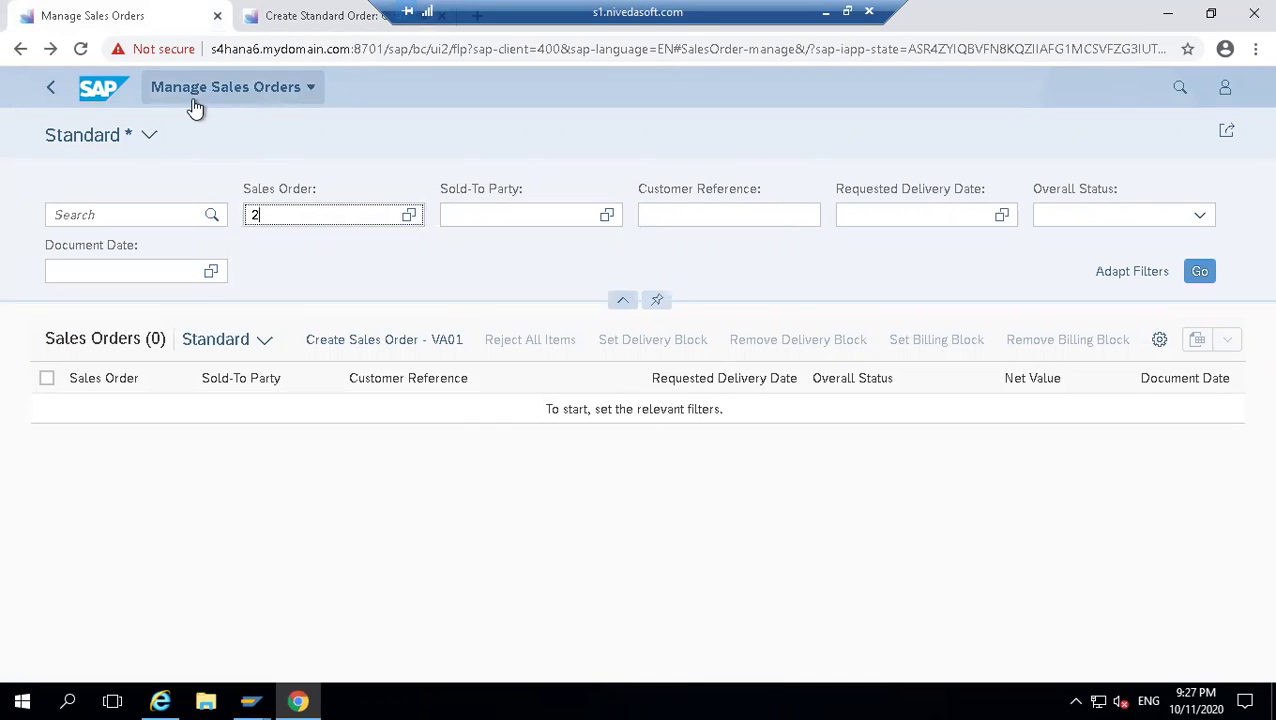
click(1200, 272)
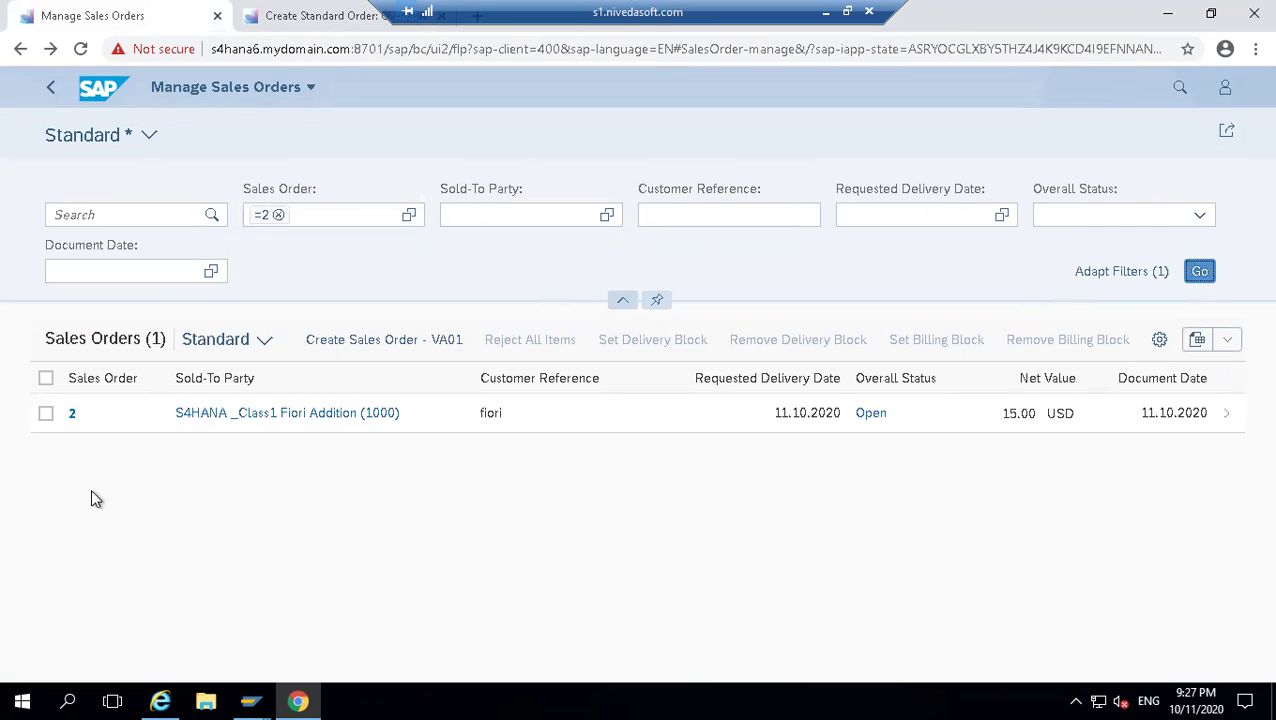
- Select the listed order, remove the sales order filter, and reload the list with all orders
click(46, 414)
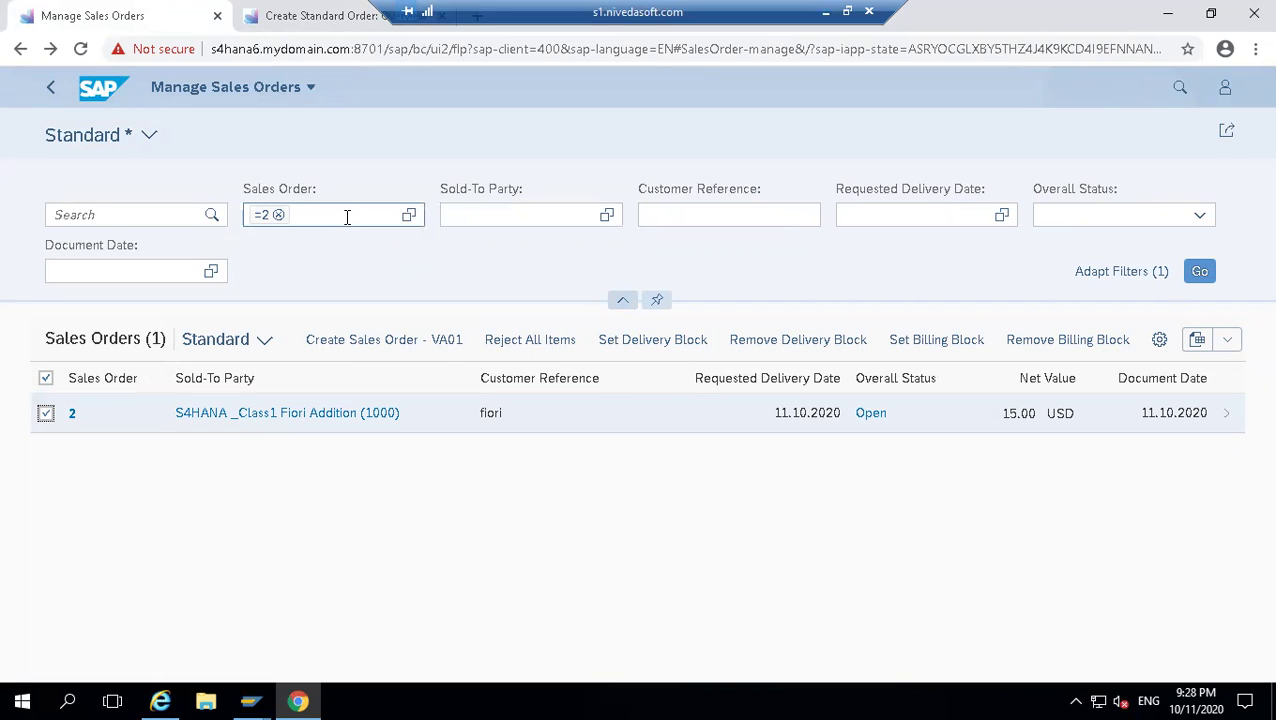
click(280, 216)
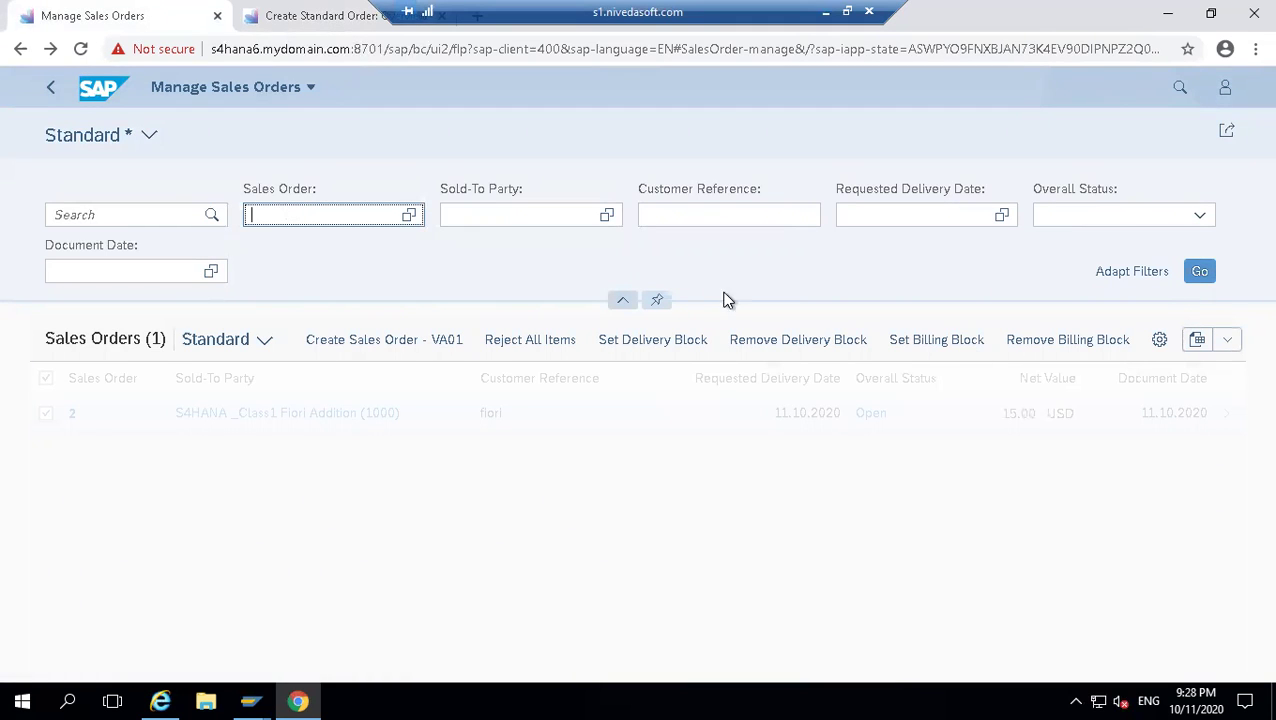
click(1207, 279)
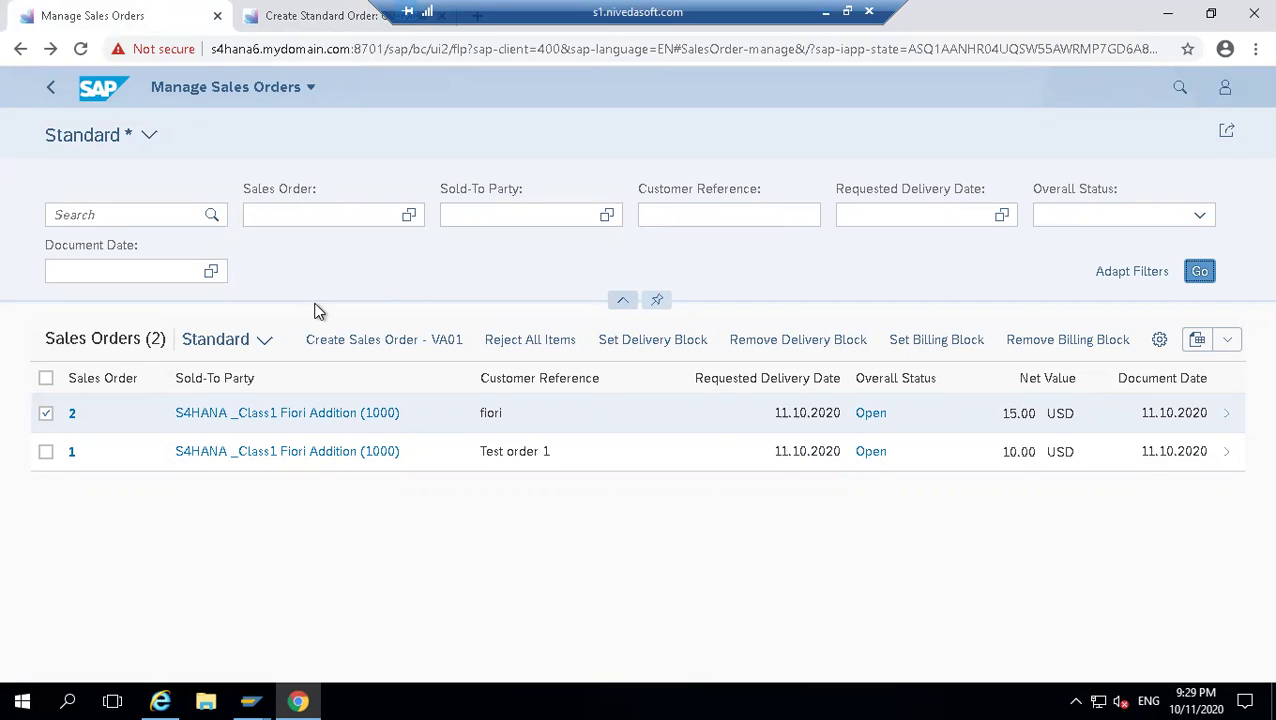
- Add the Created by filter to the sales orders filter bar and apply the adapted filters
click(1138, 284)
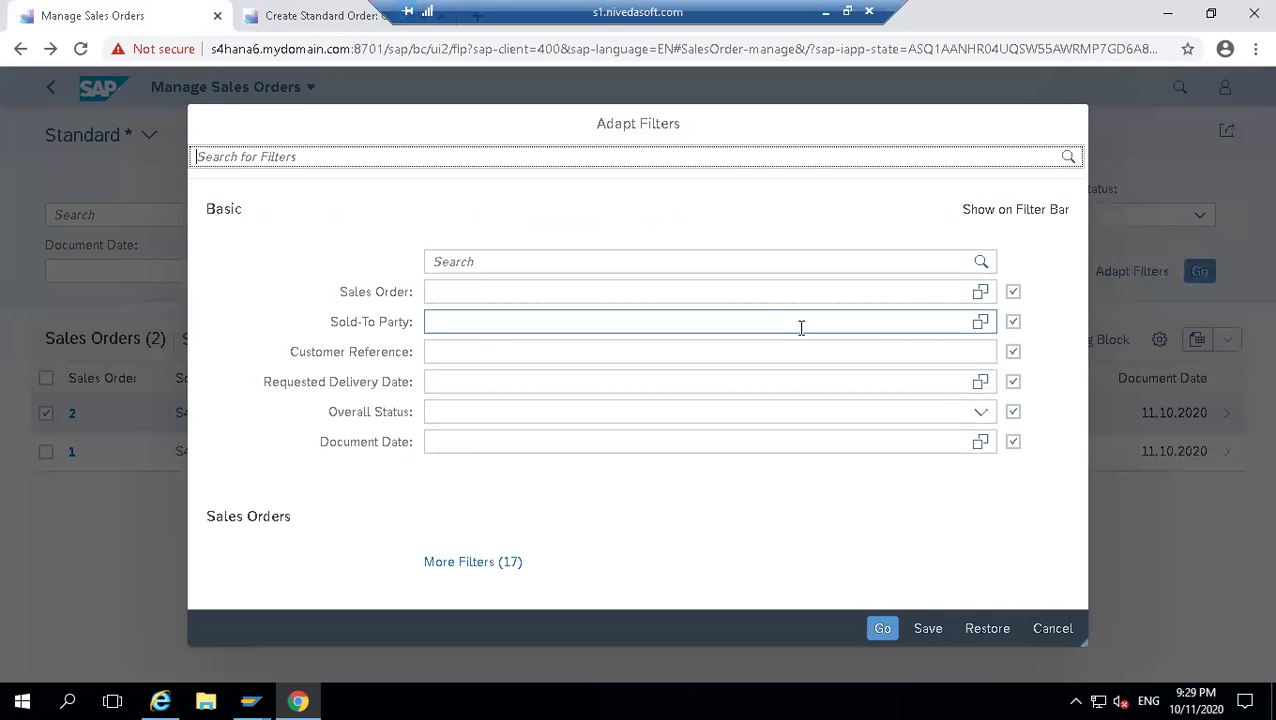
click(480, 562)
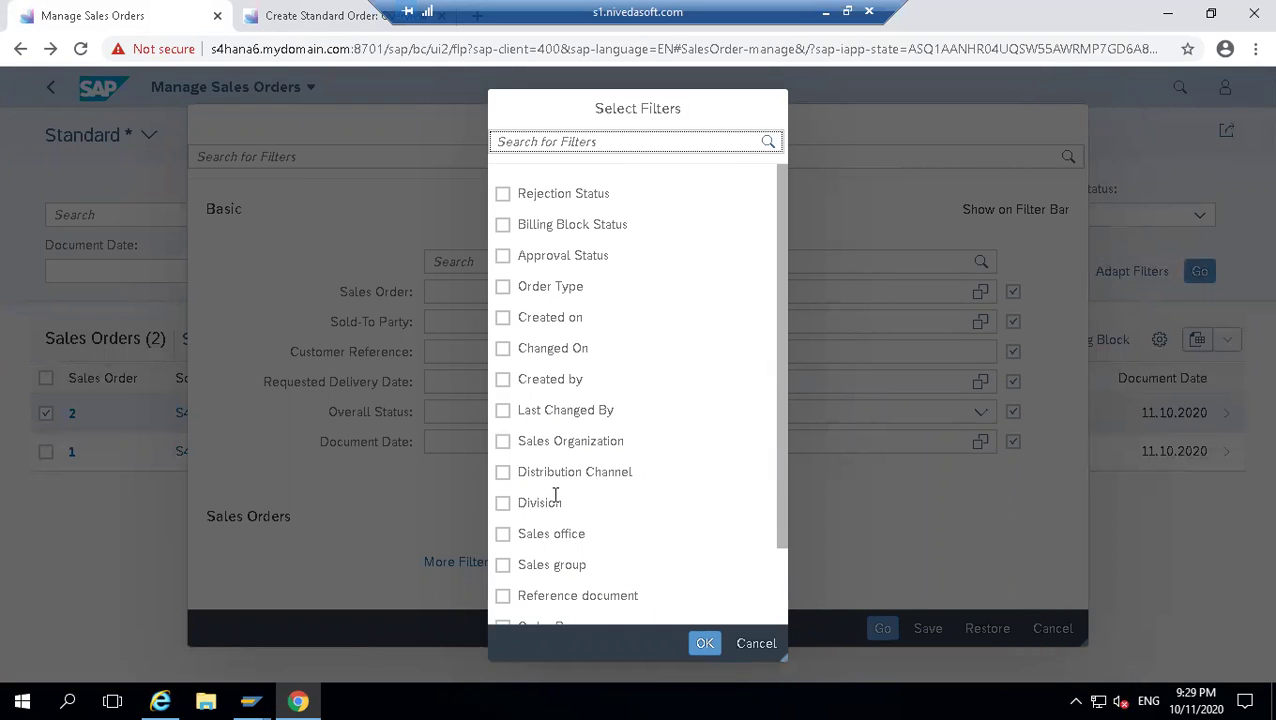
click(503, 379)
click(704, 643)
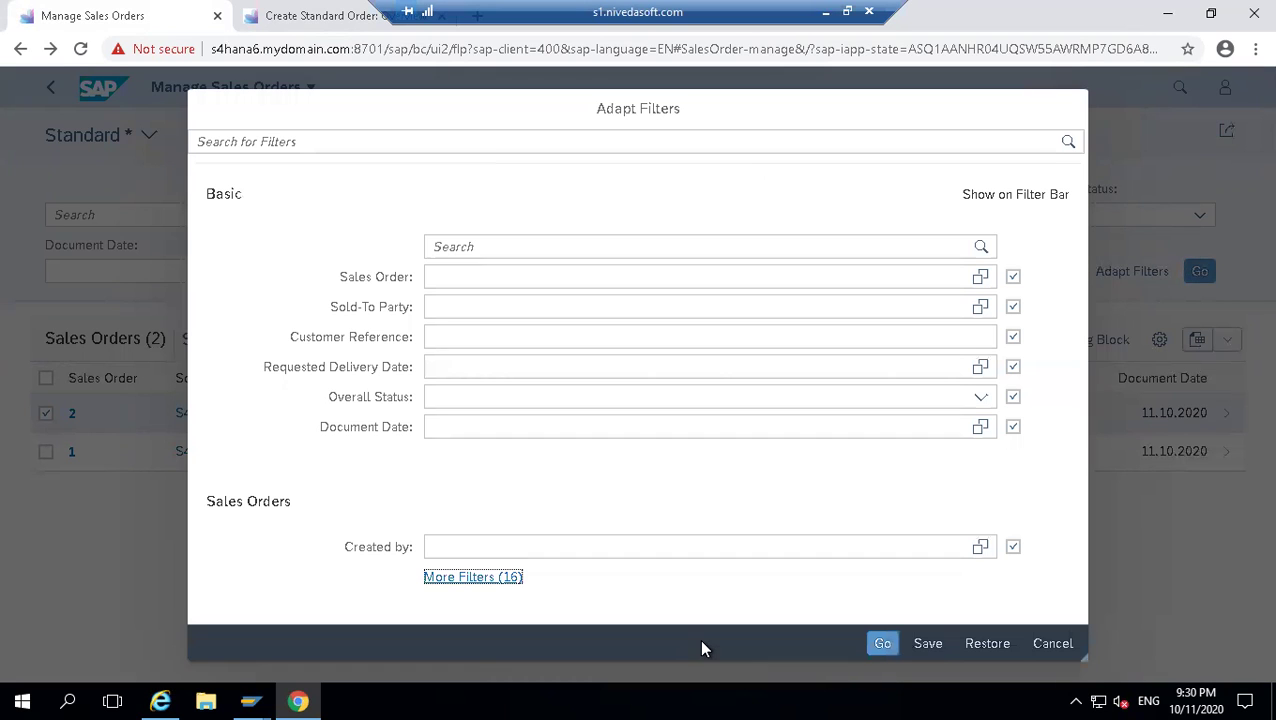
click(888, 645)
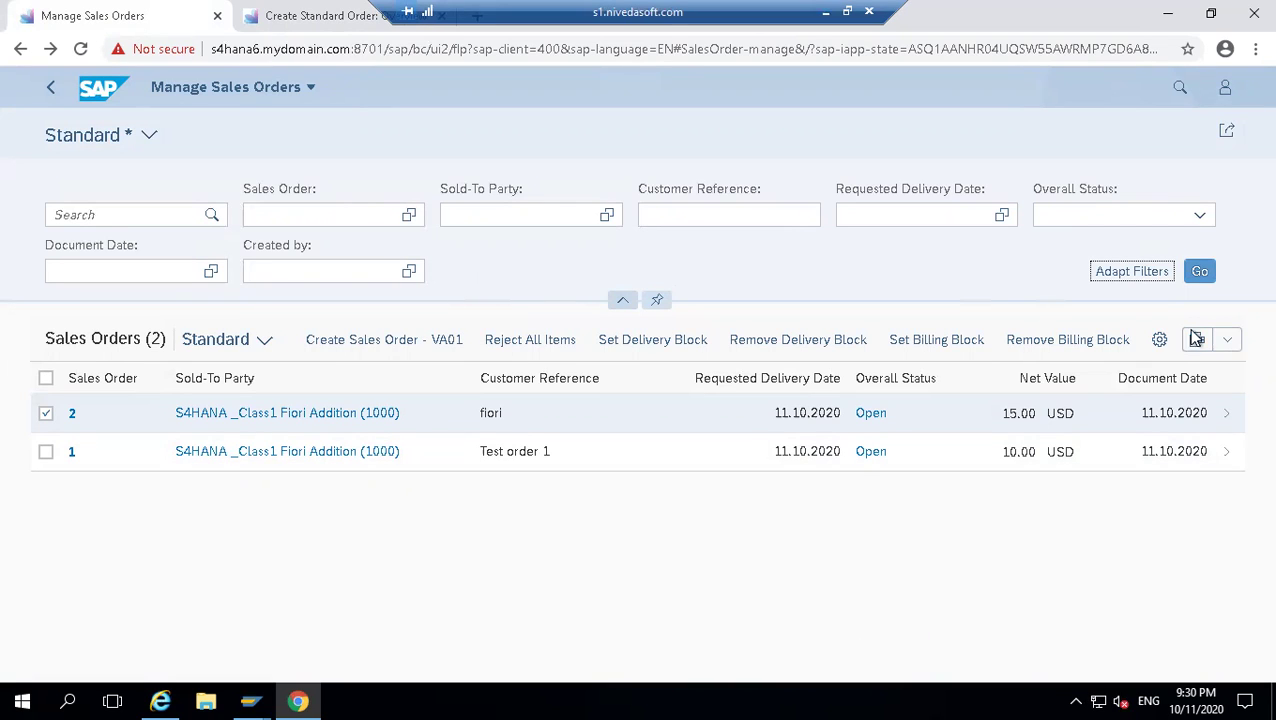
- Review the adapted filter settings and return to the Fiori launchpad home page
click(1138, 276)
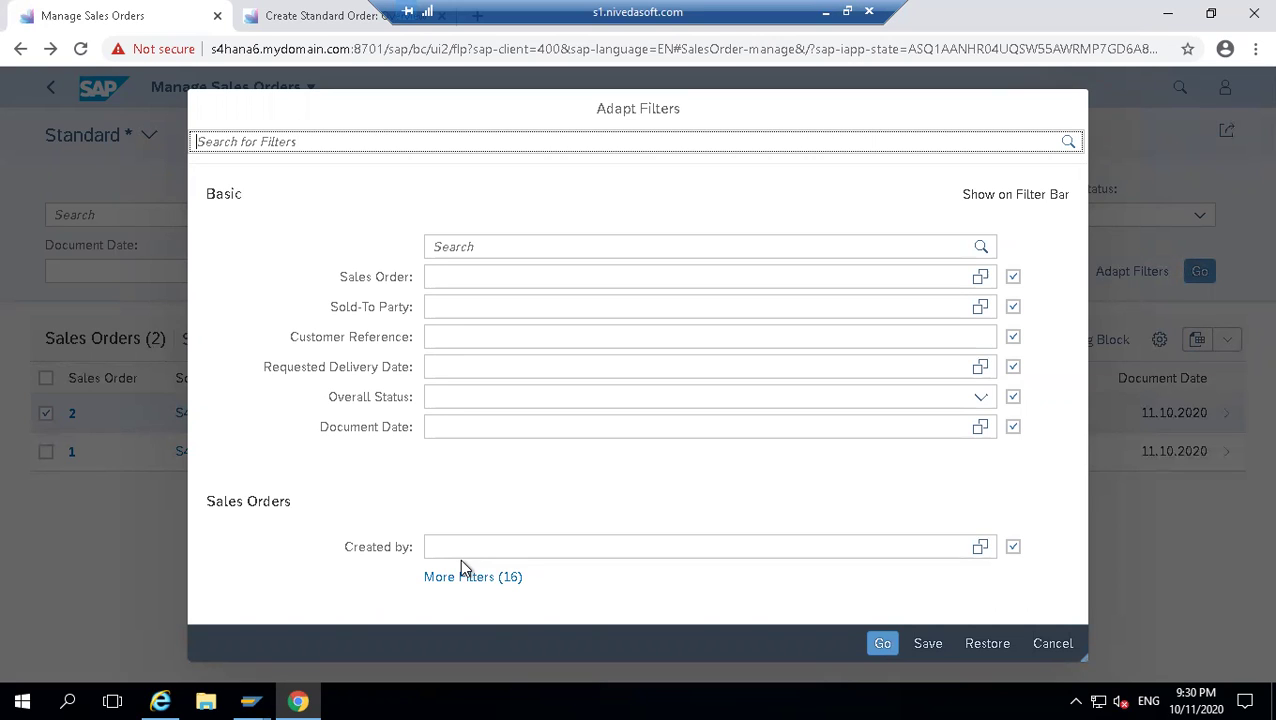
click(1060, 645)
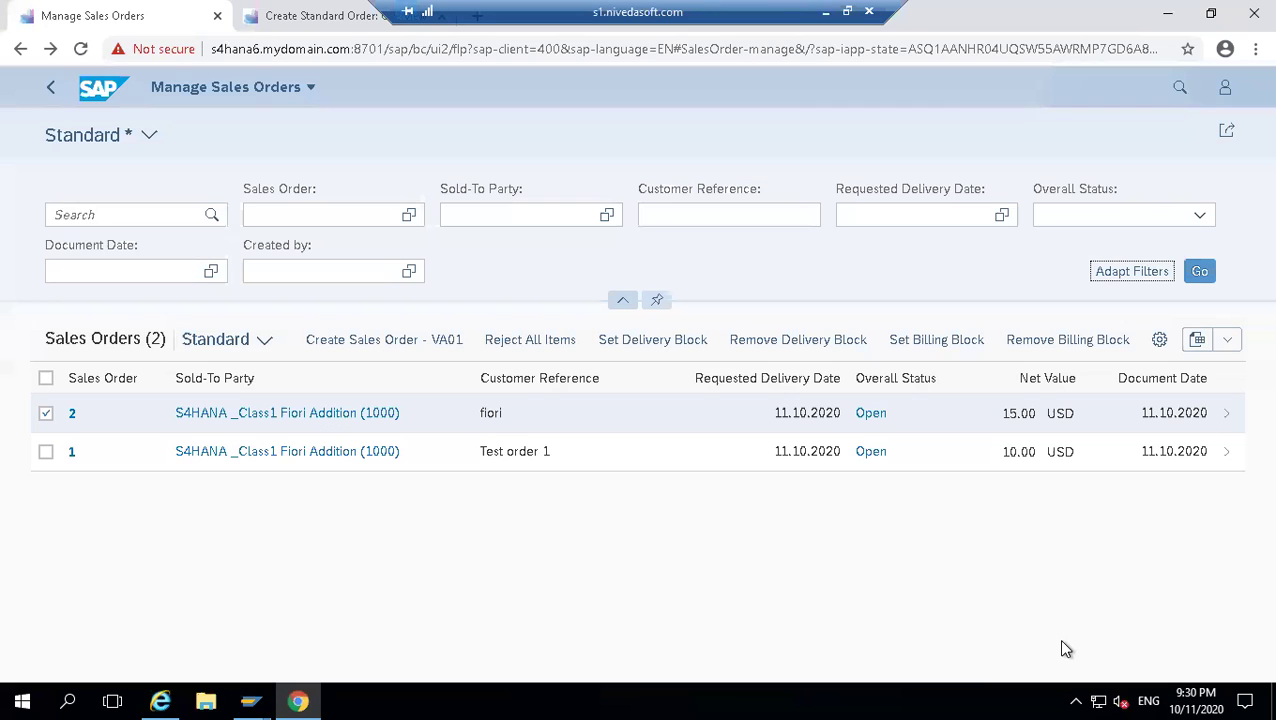
click(191, 92)
click(193, 134)
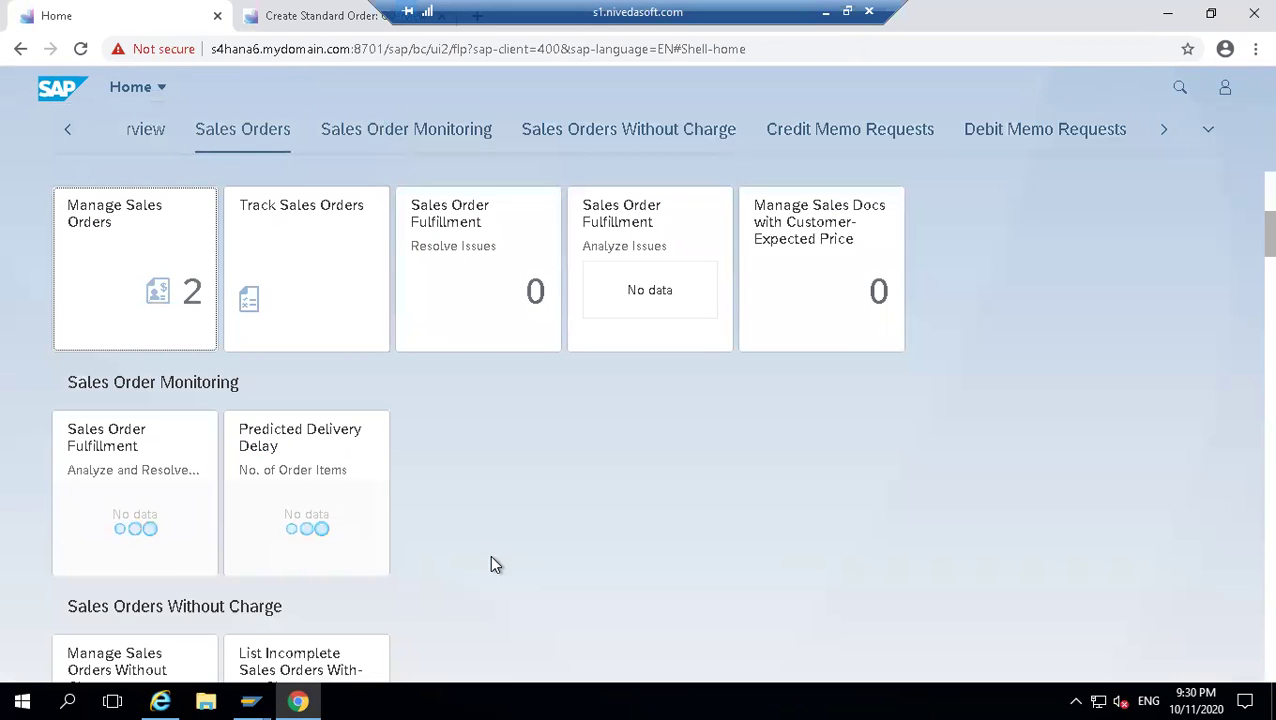
- Open the Analyze Issues app for Sales Order Fulfillment and show the potential issues by Sales Orders
click(491, 238)
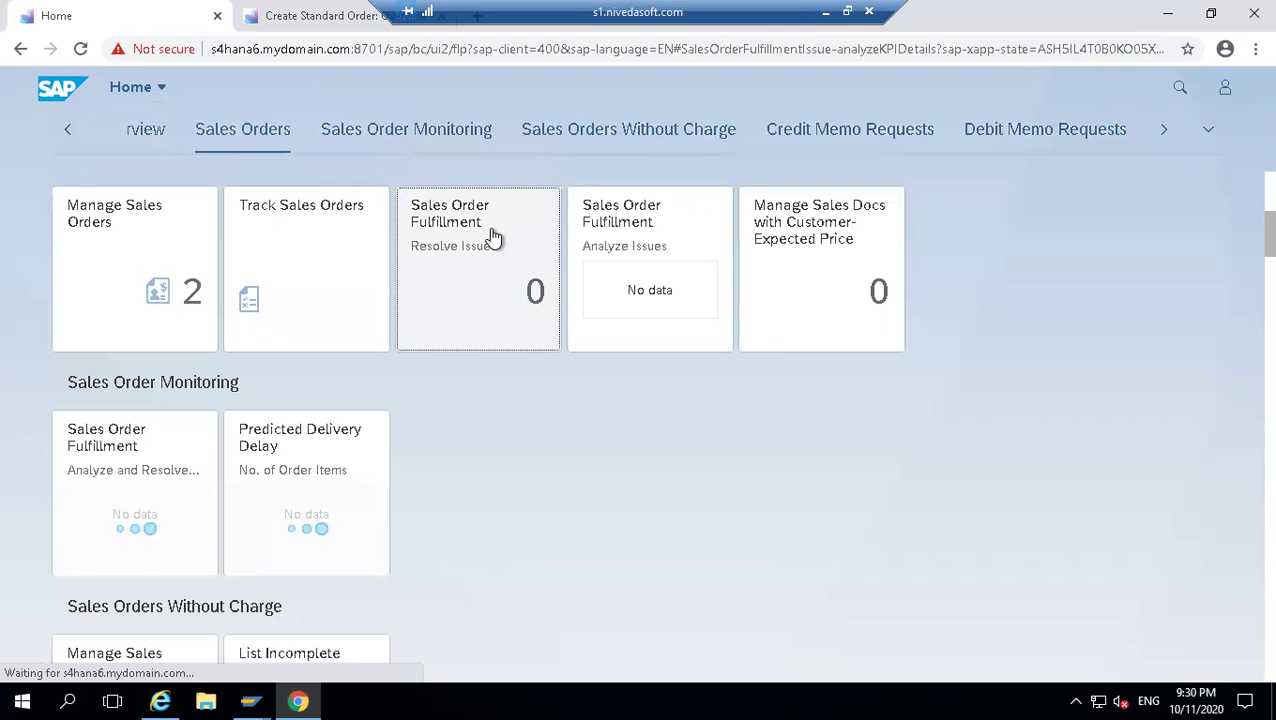
click(685, 278)
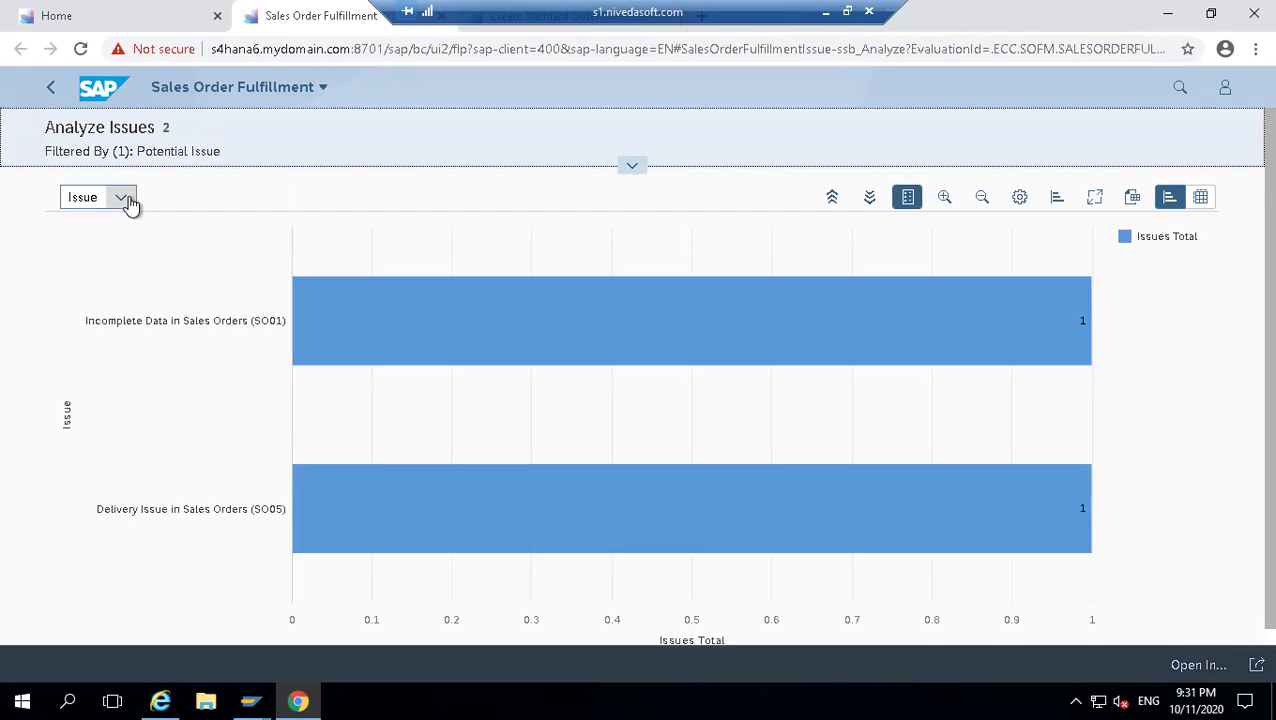
click(122, 198)
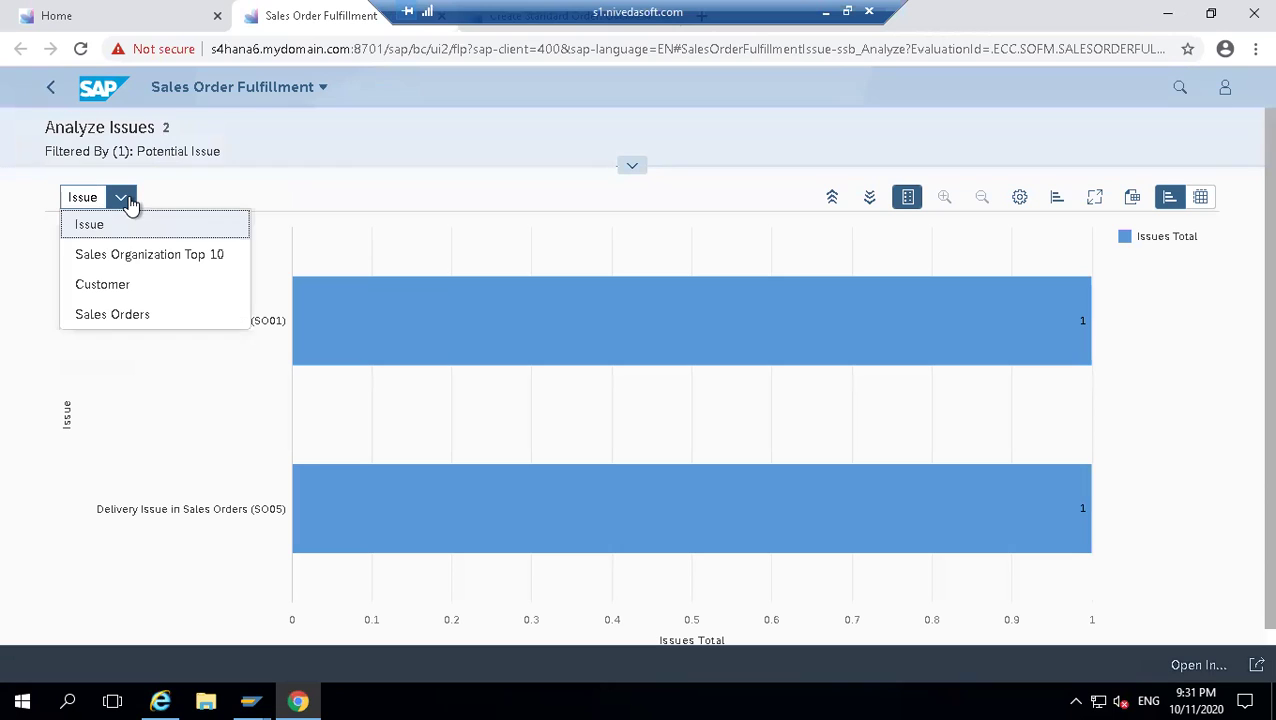
click(125, 314)
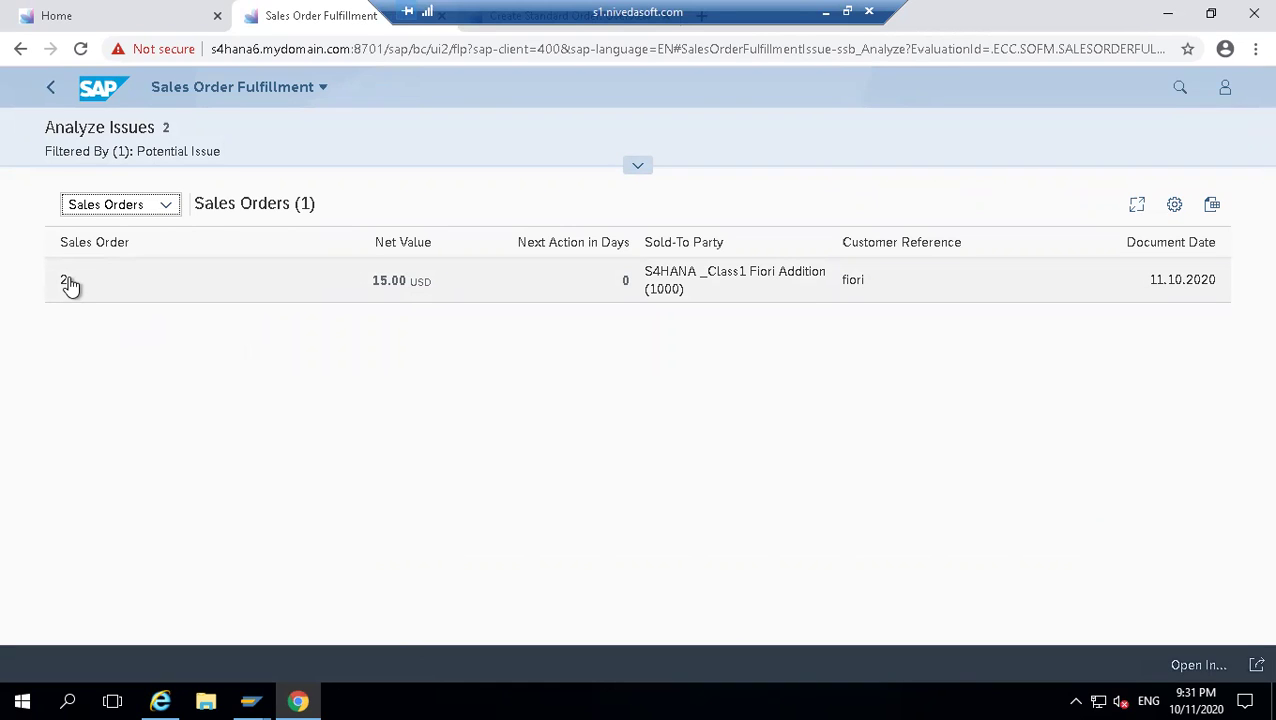
- Drill down from the listed sales order to its issues, and break down Delivery Issue in Sales Orders (SO05) by Sales Organization Top 10
click(69, 285)
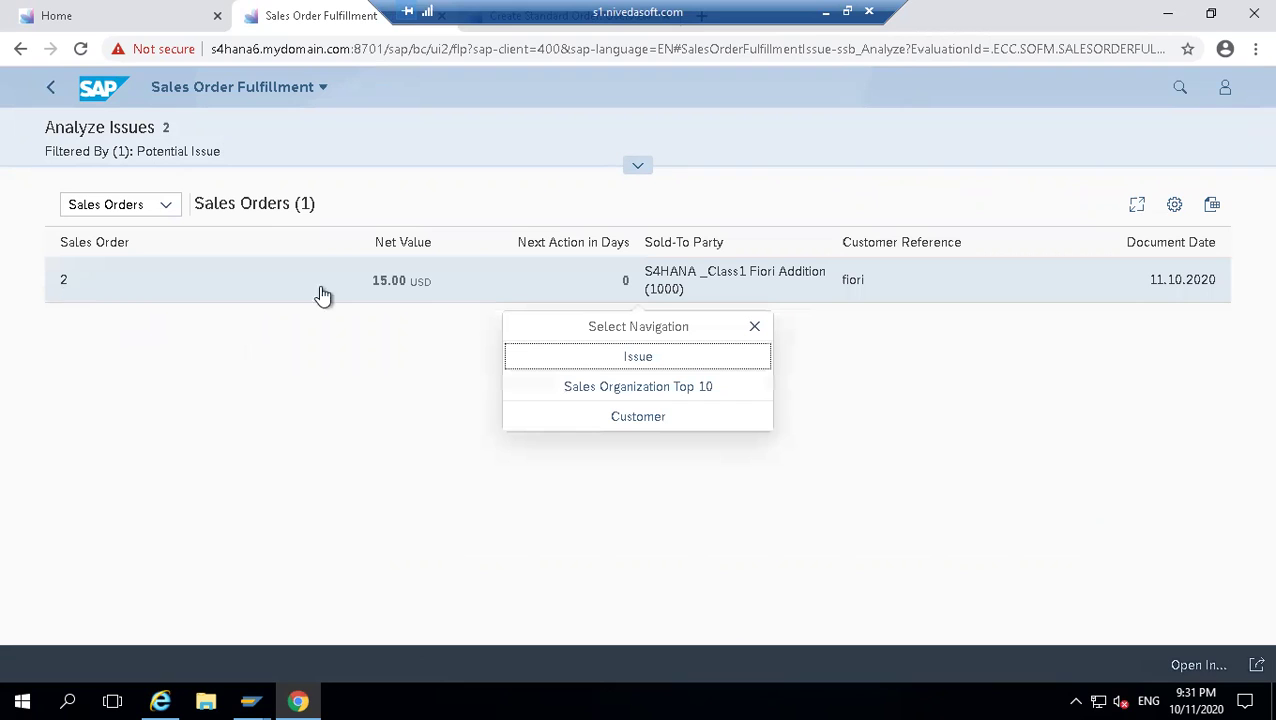
click(676, 366)
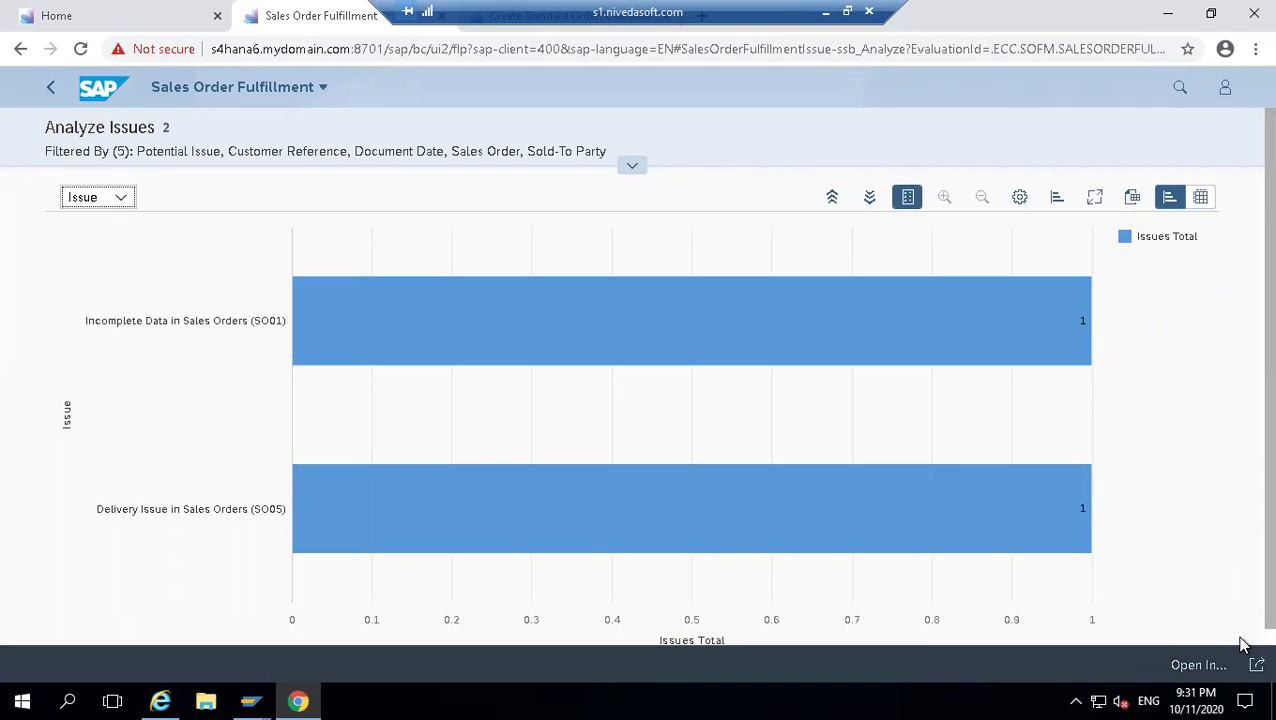
scroll(234, 558, down, 1)
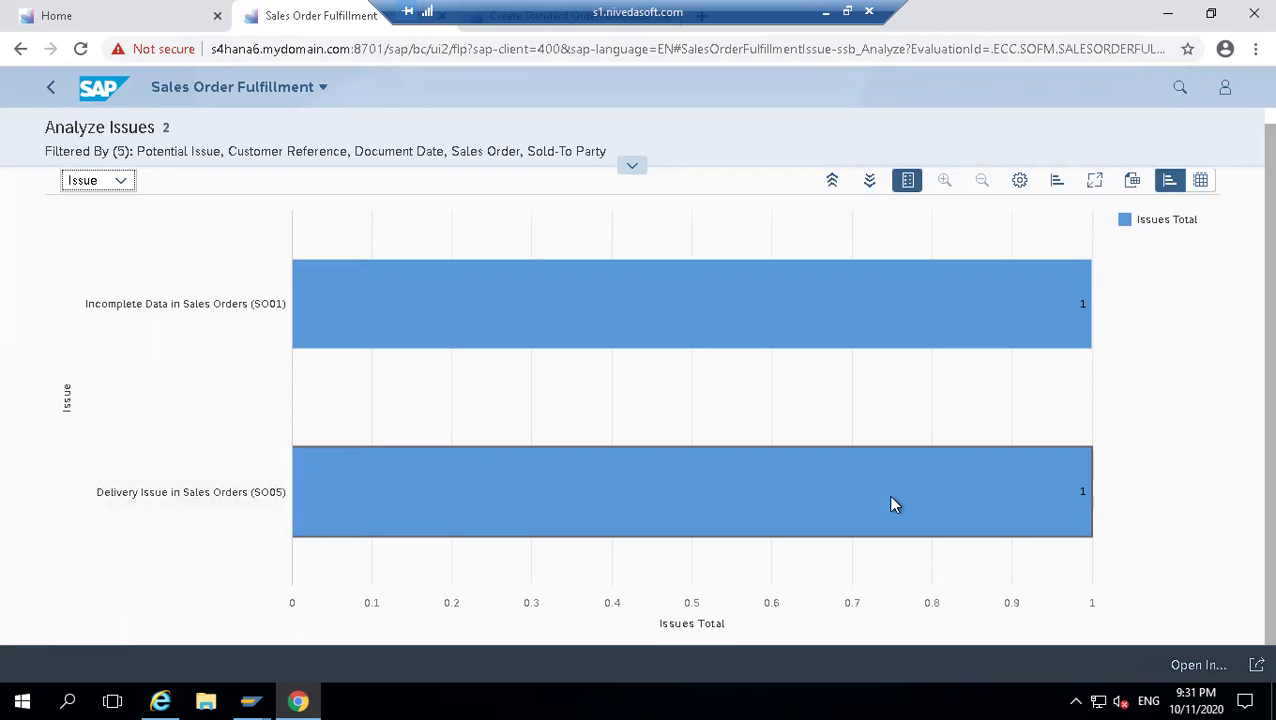
click(221, 490)
click(221, 490)
click(621, 531)
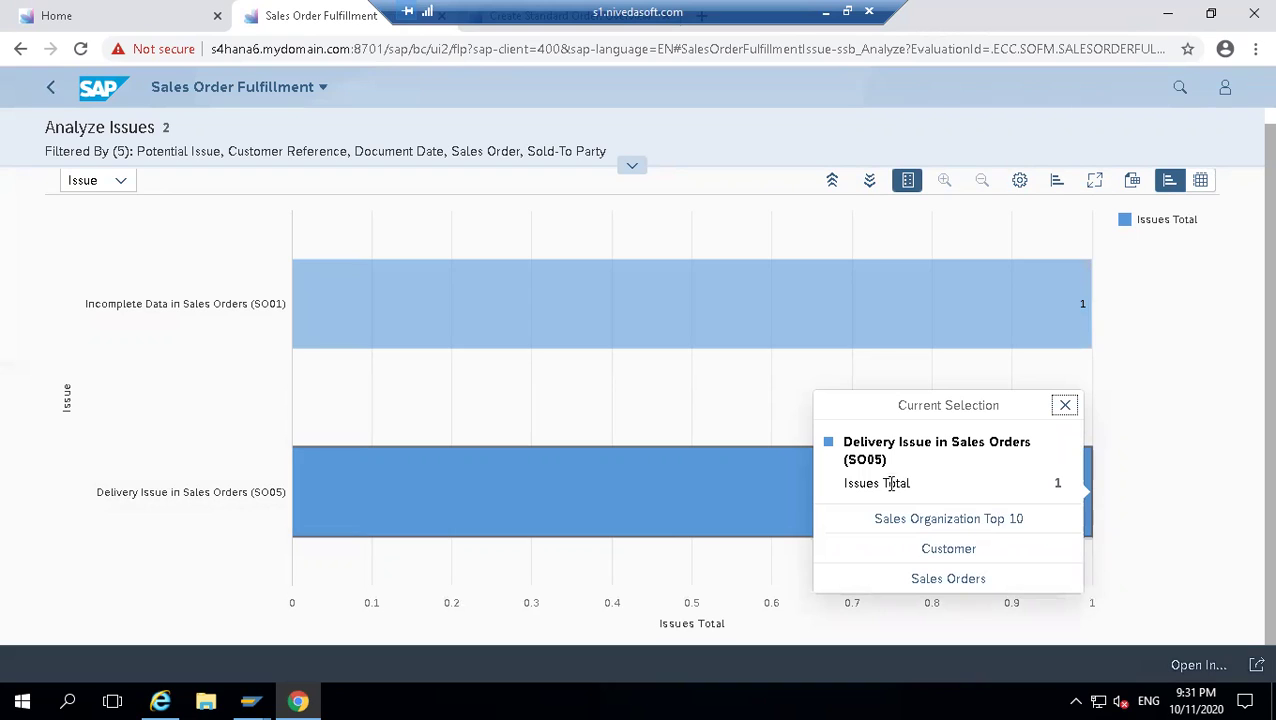
click(932, 524)
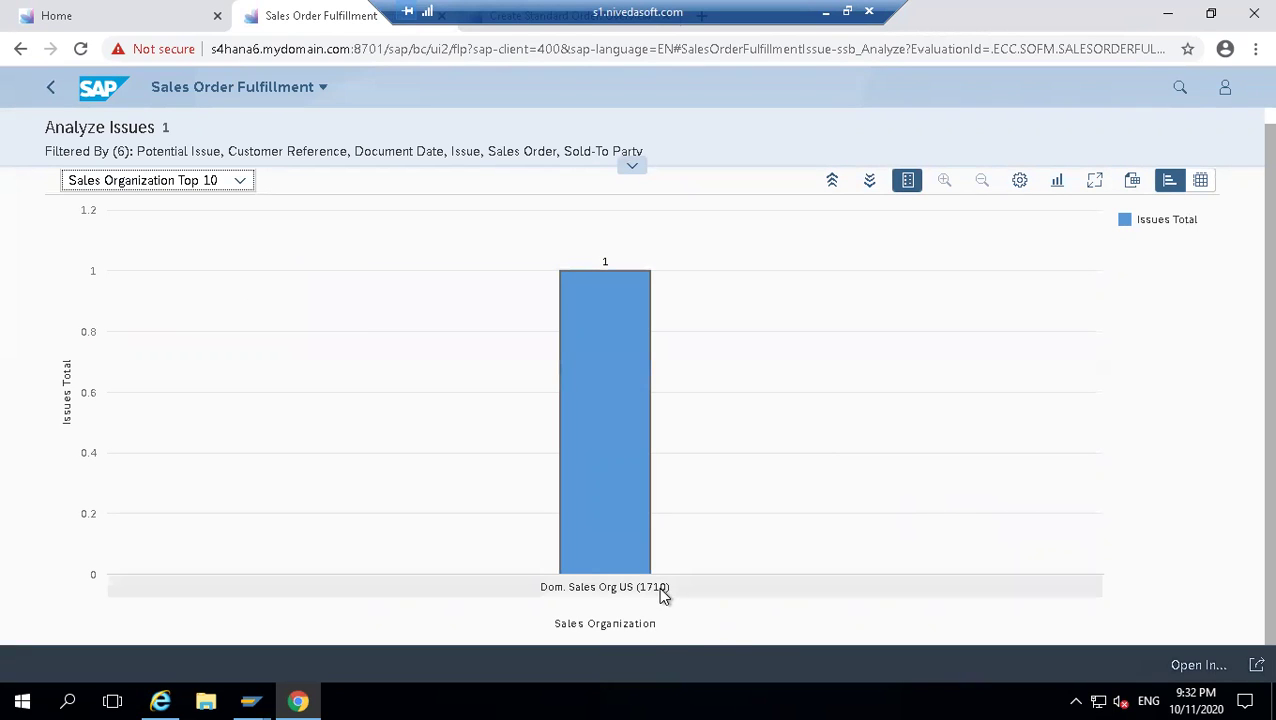
- Switch the analysis back to the Issue view and check the details of the delivery issue bar
click(243, 182)
click(122, 208)
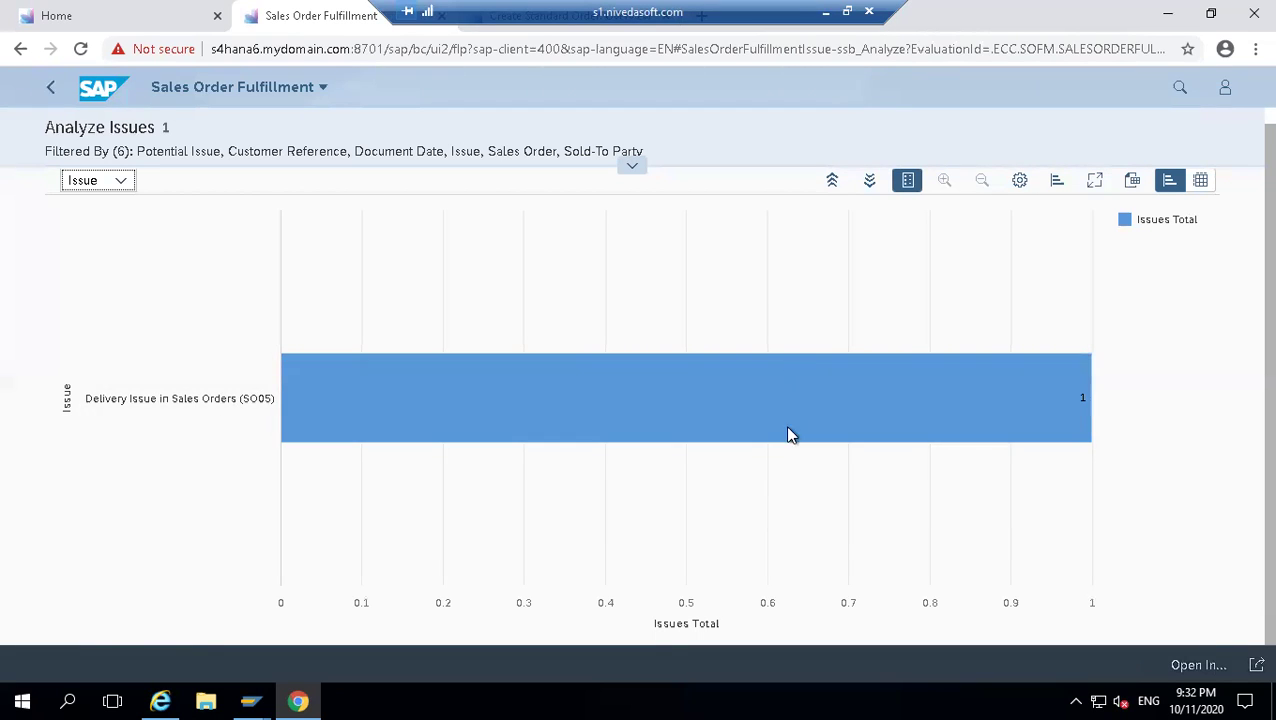
click(838, 407)
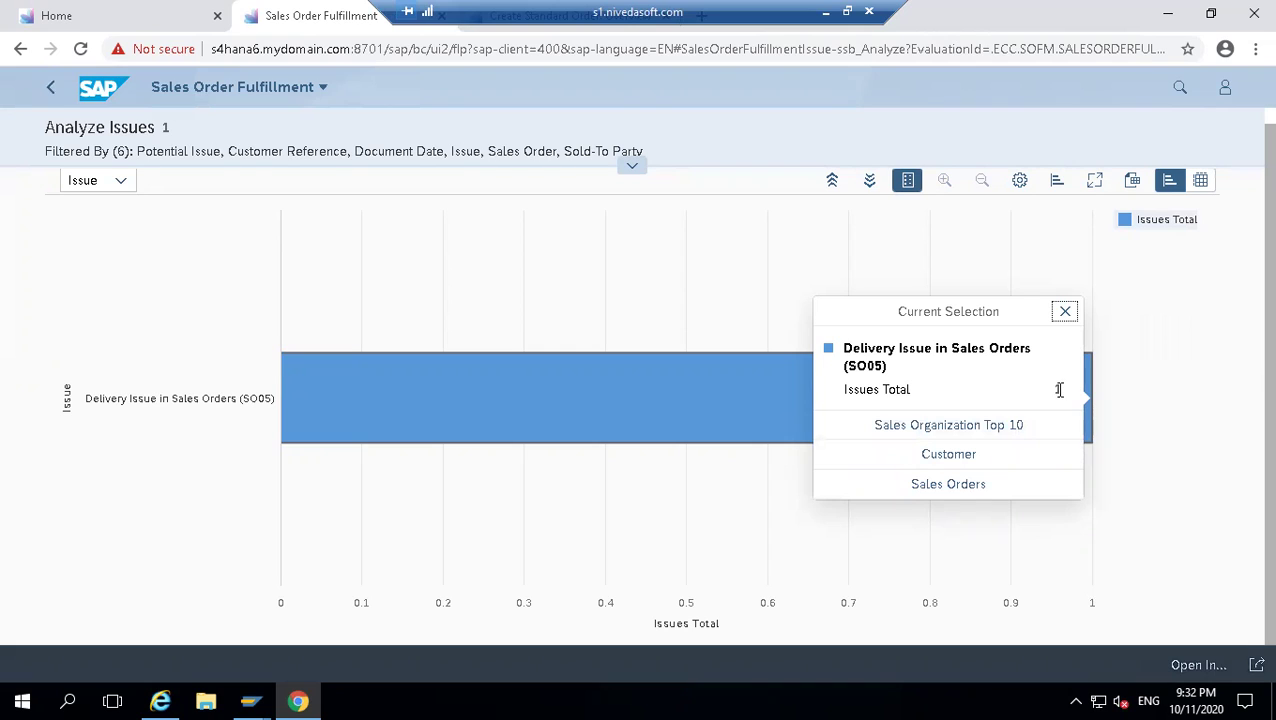
click(1066, 313)
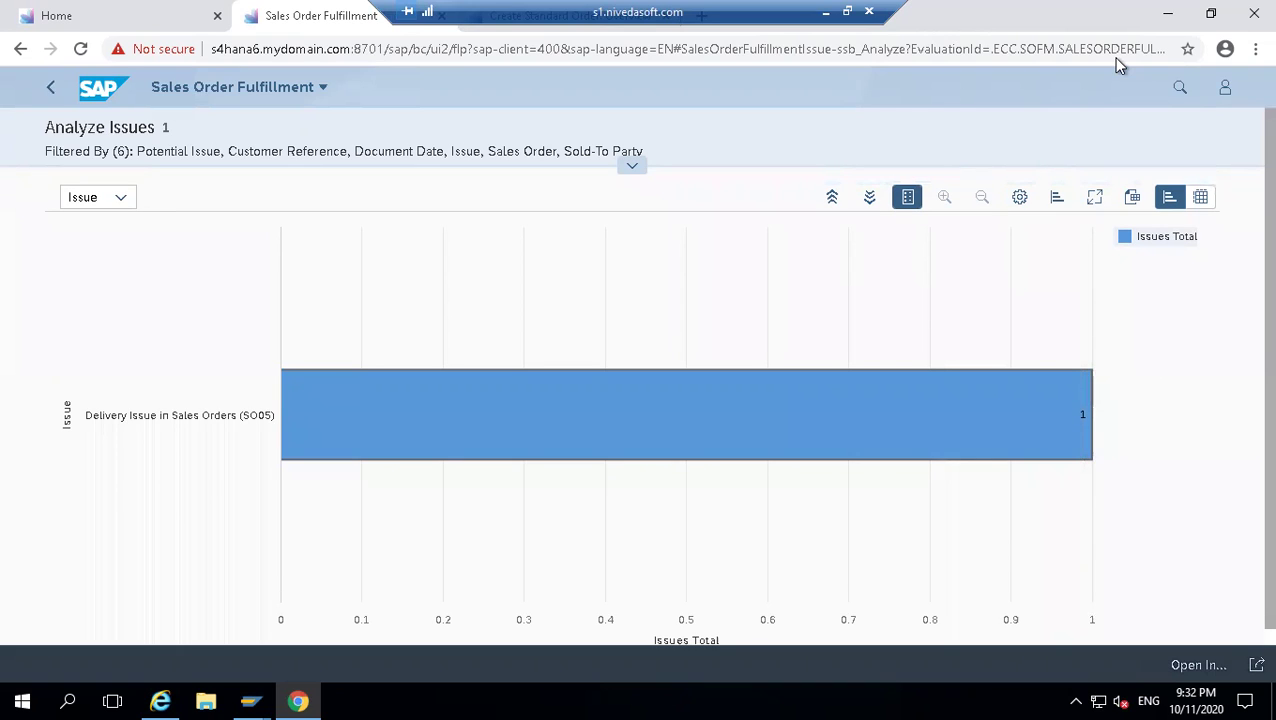
click(121, 197)
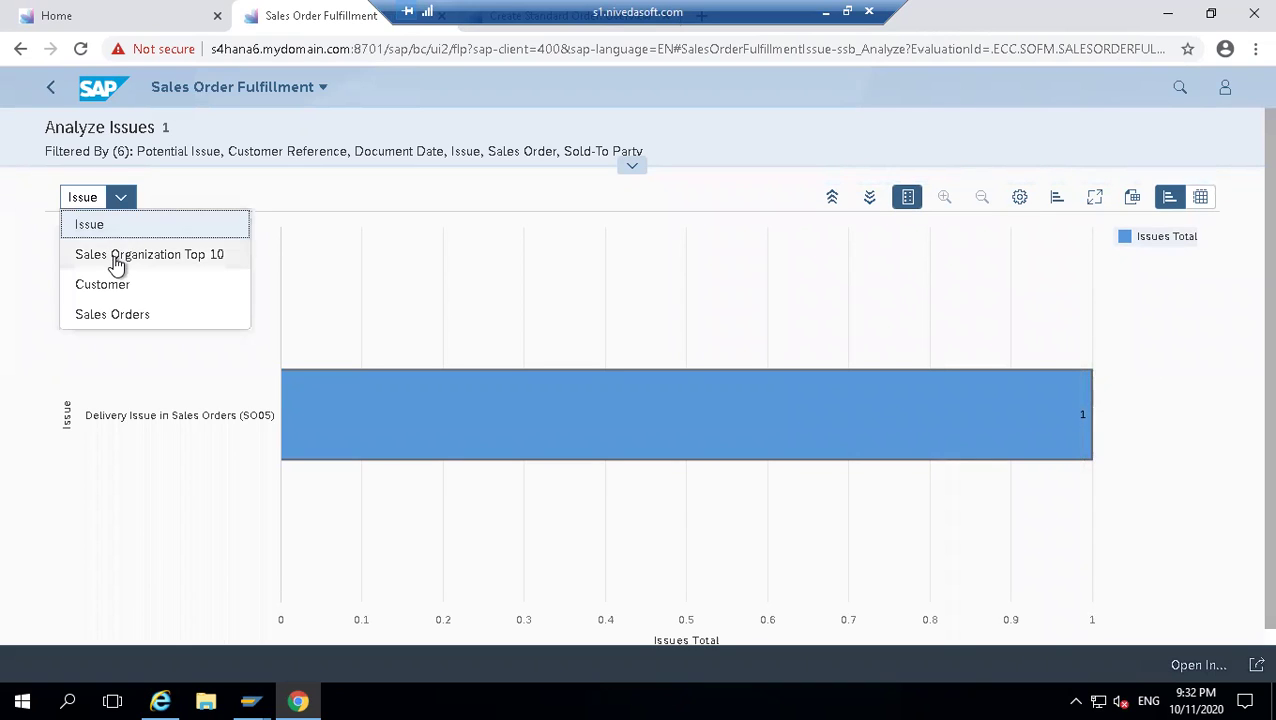
click(89, 226)
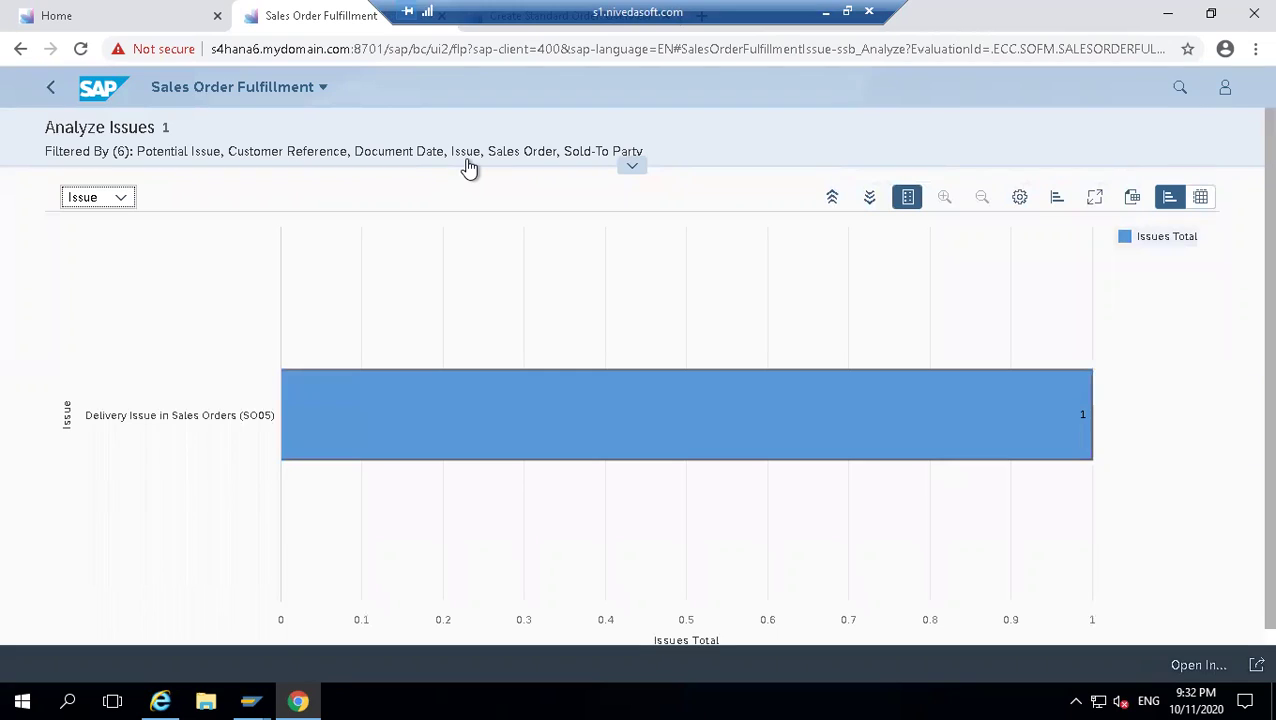
- Expand the filter area of the issue analysis and check which values the Sales Order filter has selected
click(630, 167)
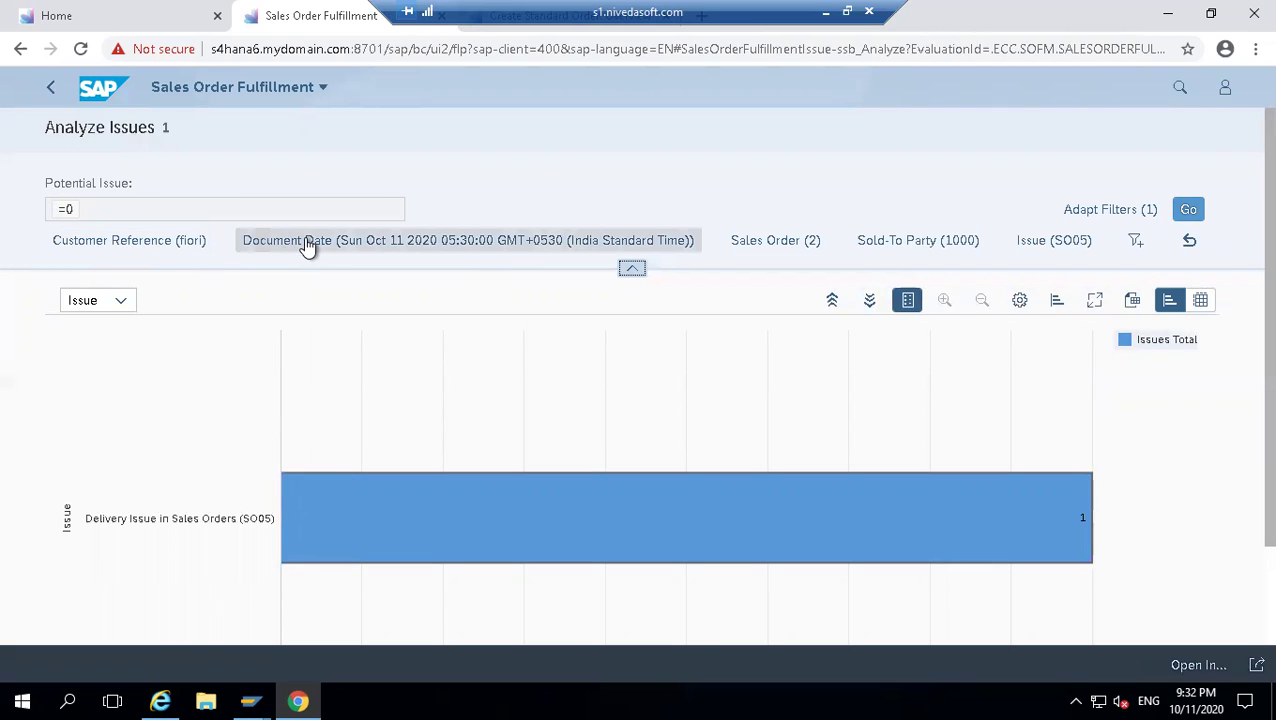
click(770, 256)
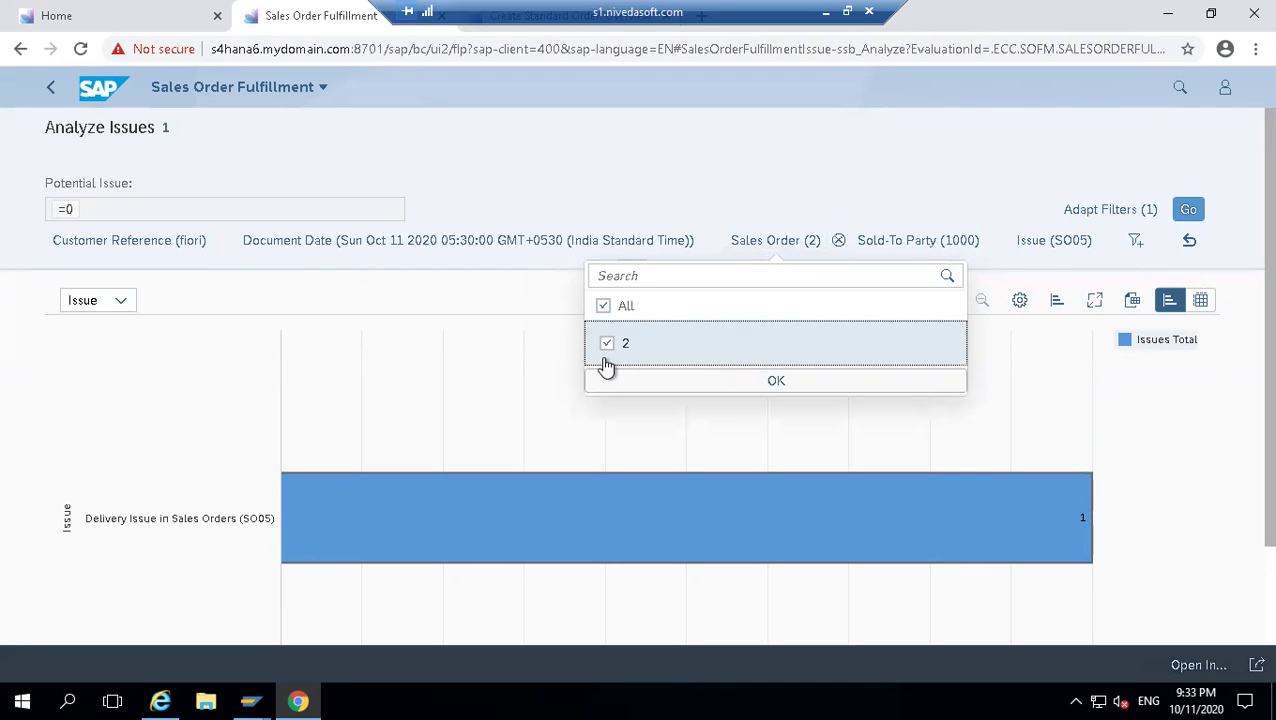
click(733, 383)
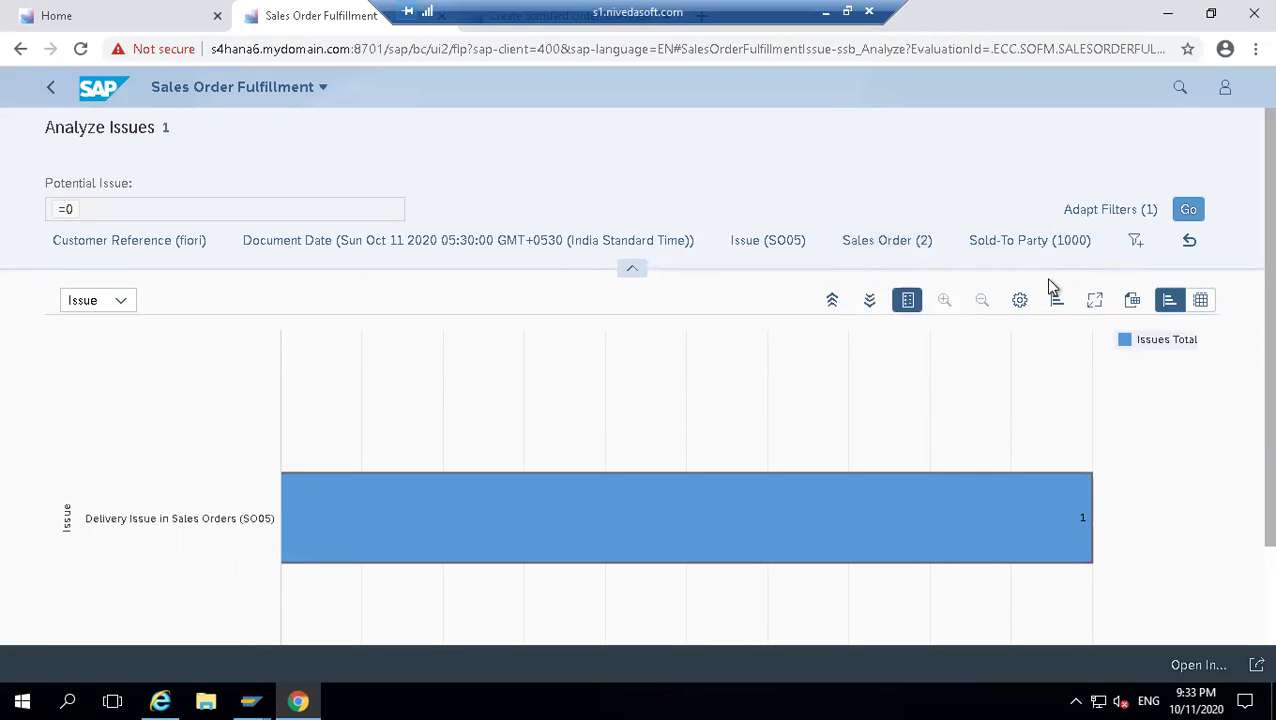
- Return to the launchpad home page and open the Sales Order Fulfillment app for resolving issues
click(52, 92)
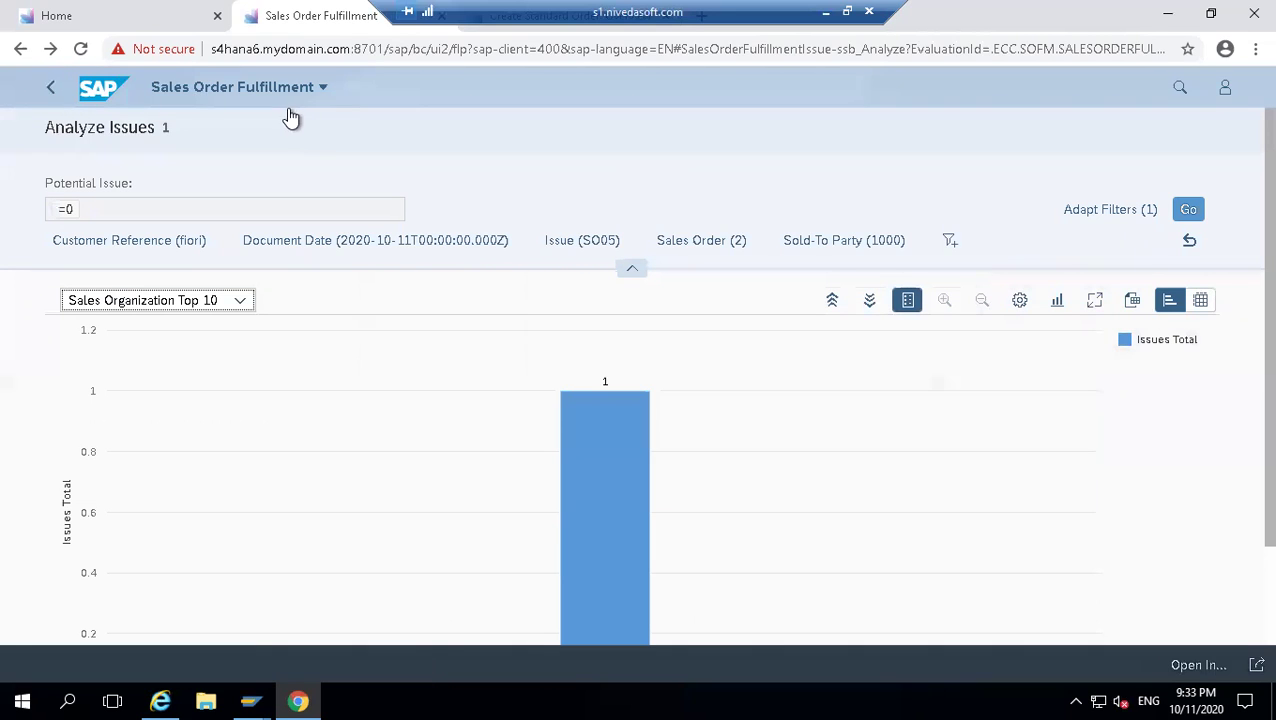
click(253, 100)
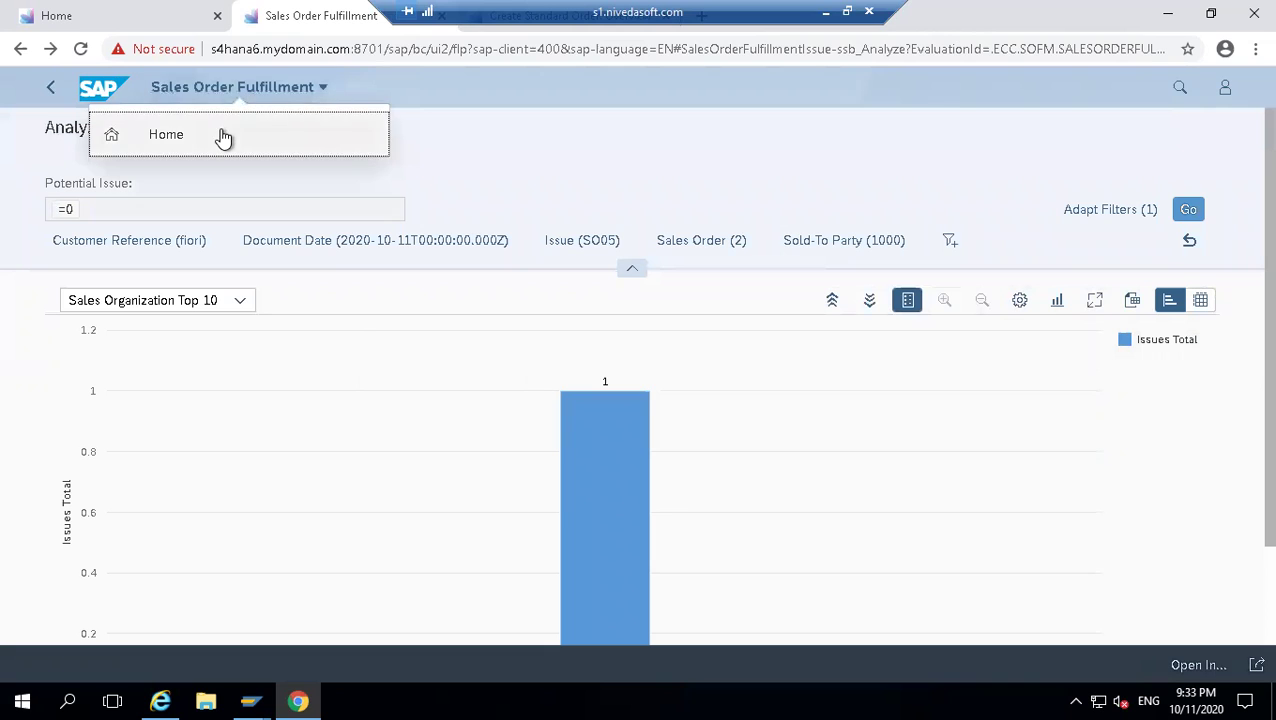
click(222, 137)
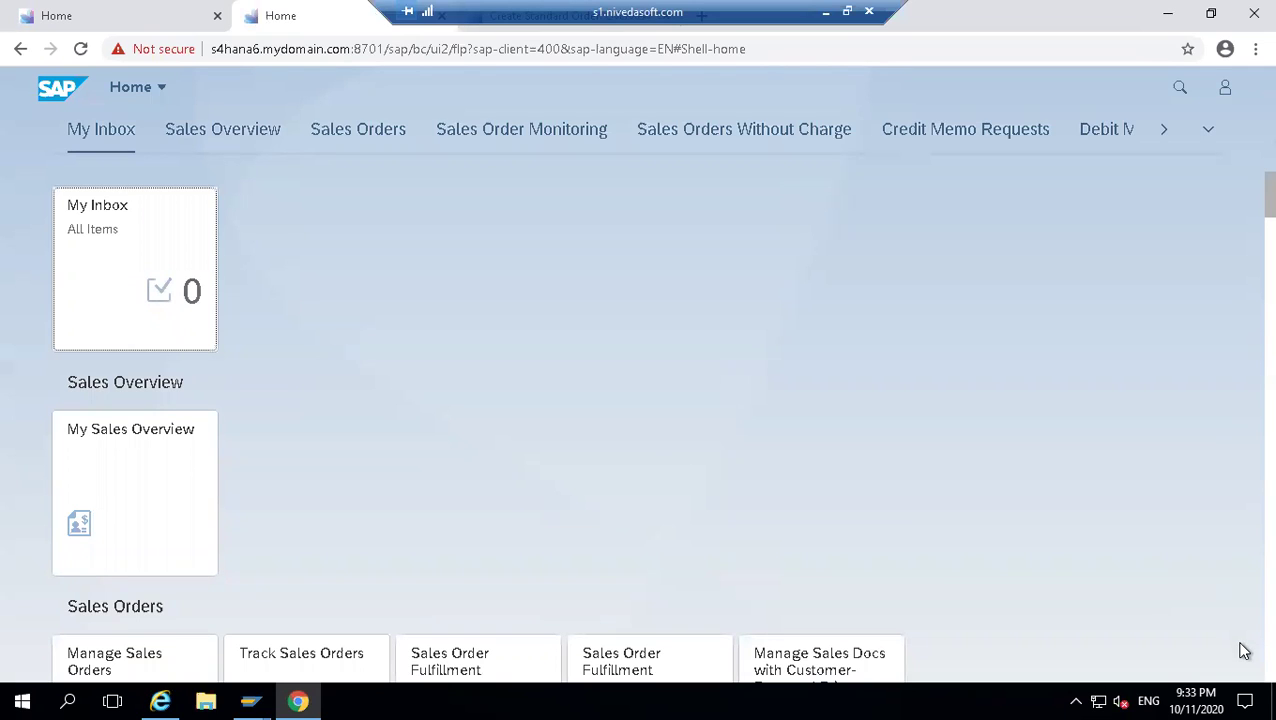
click(513, 669)
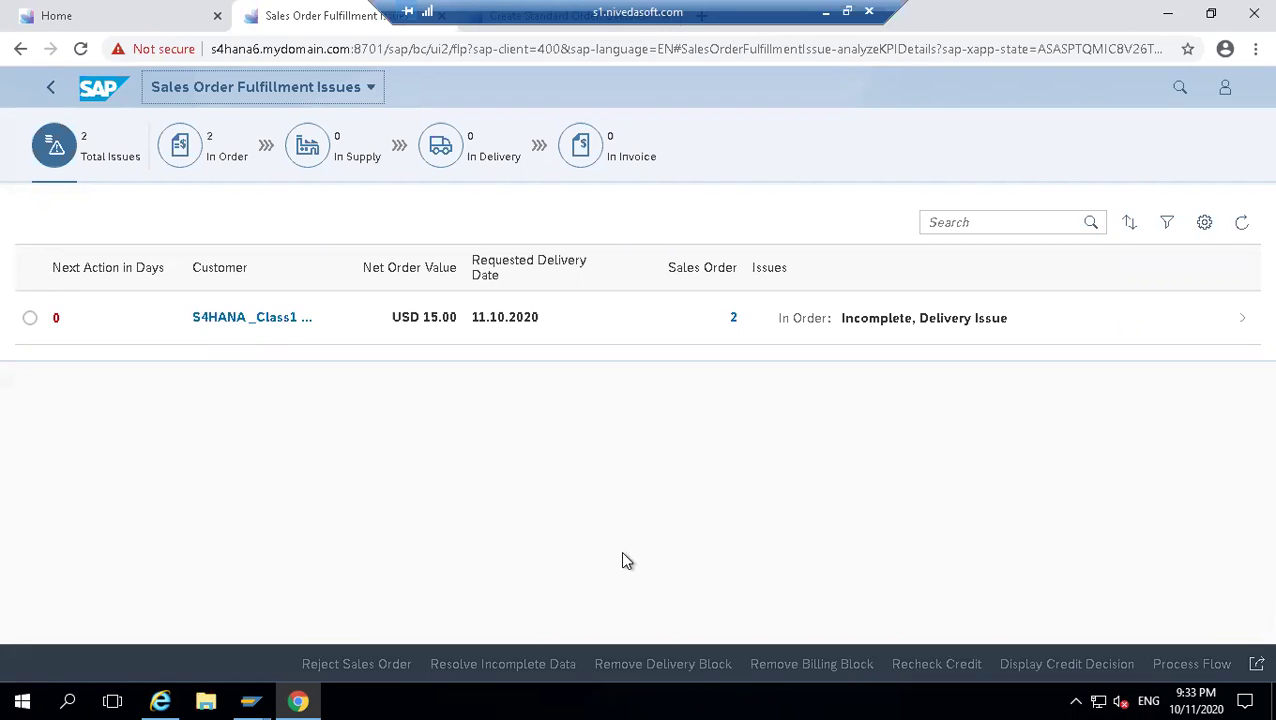
- Show only the In Order issues, select the listed sales order, and start resolving its incomplete data
click(211, 163)
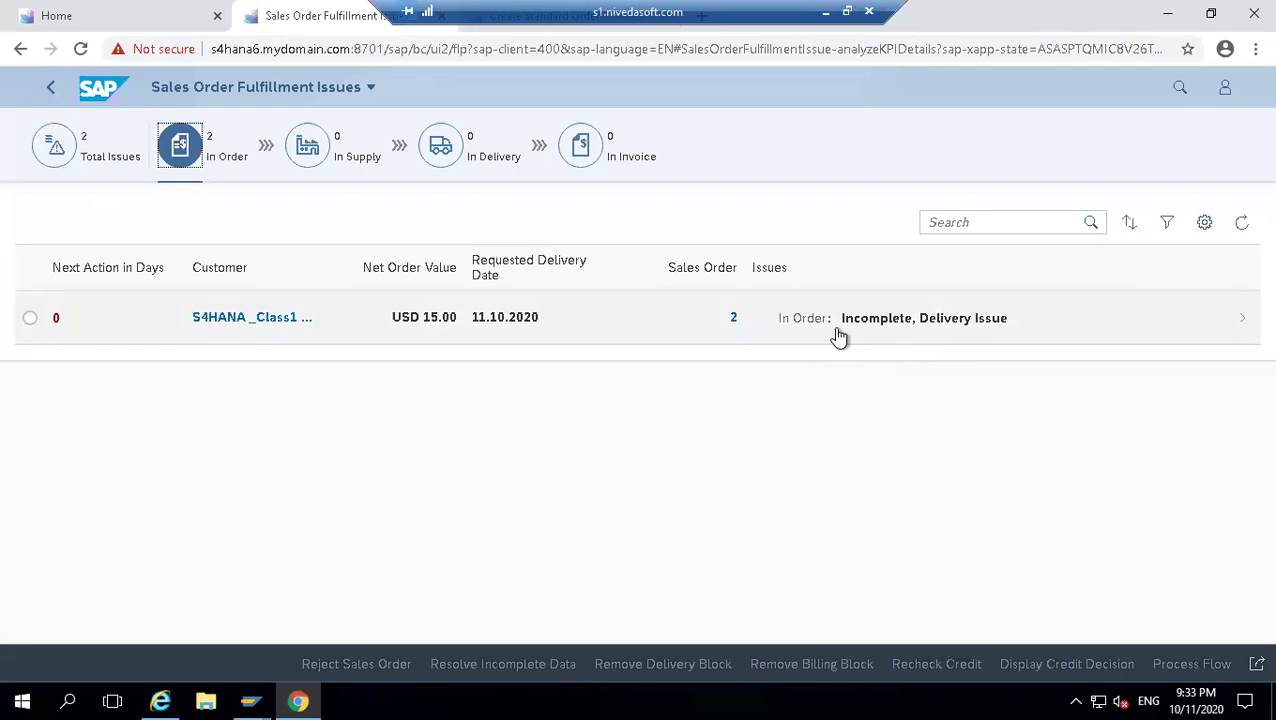
click(30, 320)
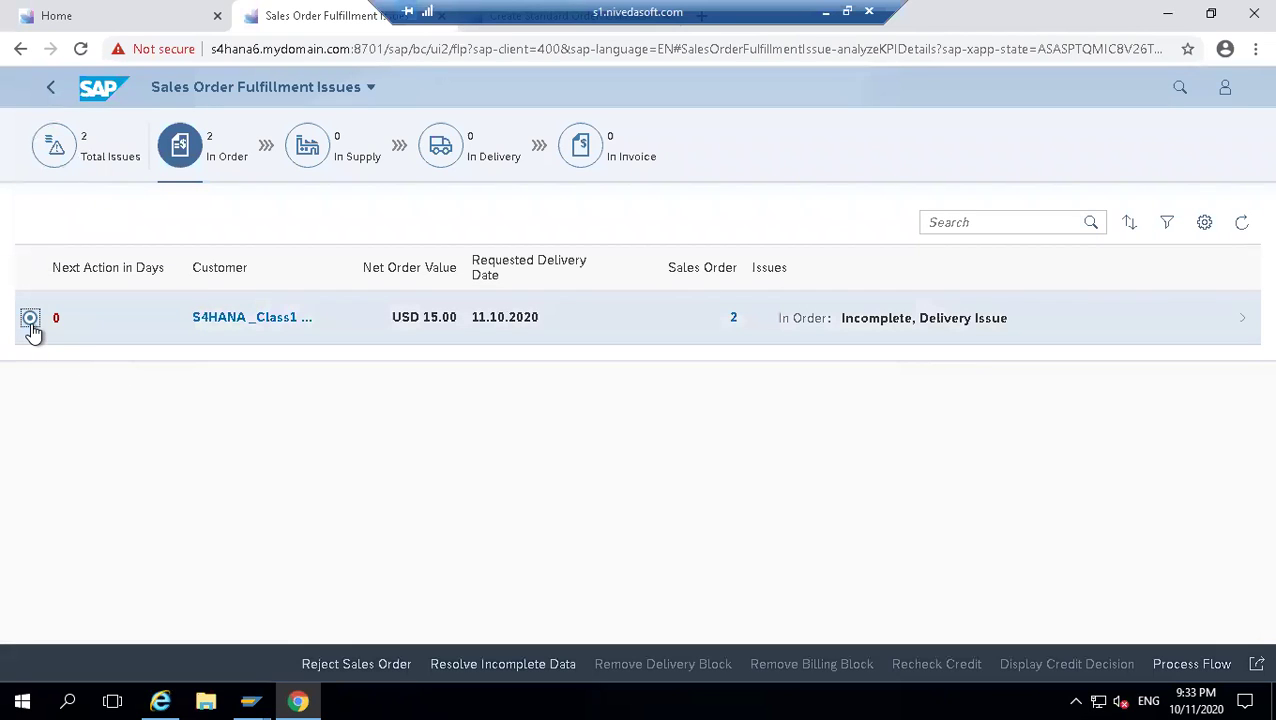
click(491, 670)
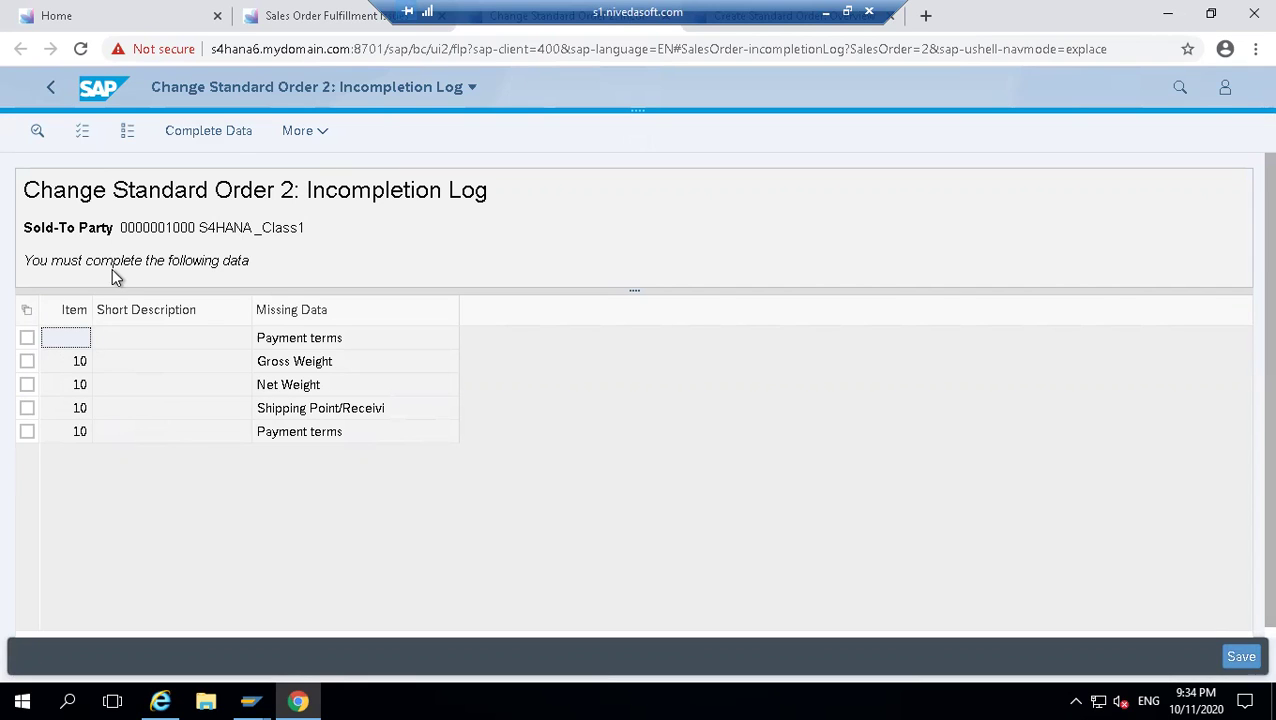
- Complete the order's missing header data with payment terms 0001 and return to the incompletion log
click(200, 138)
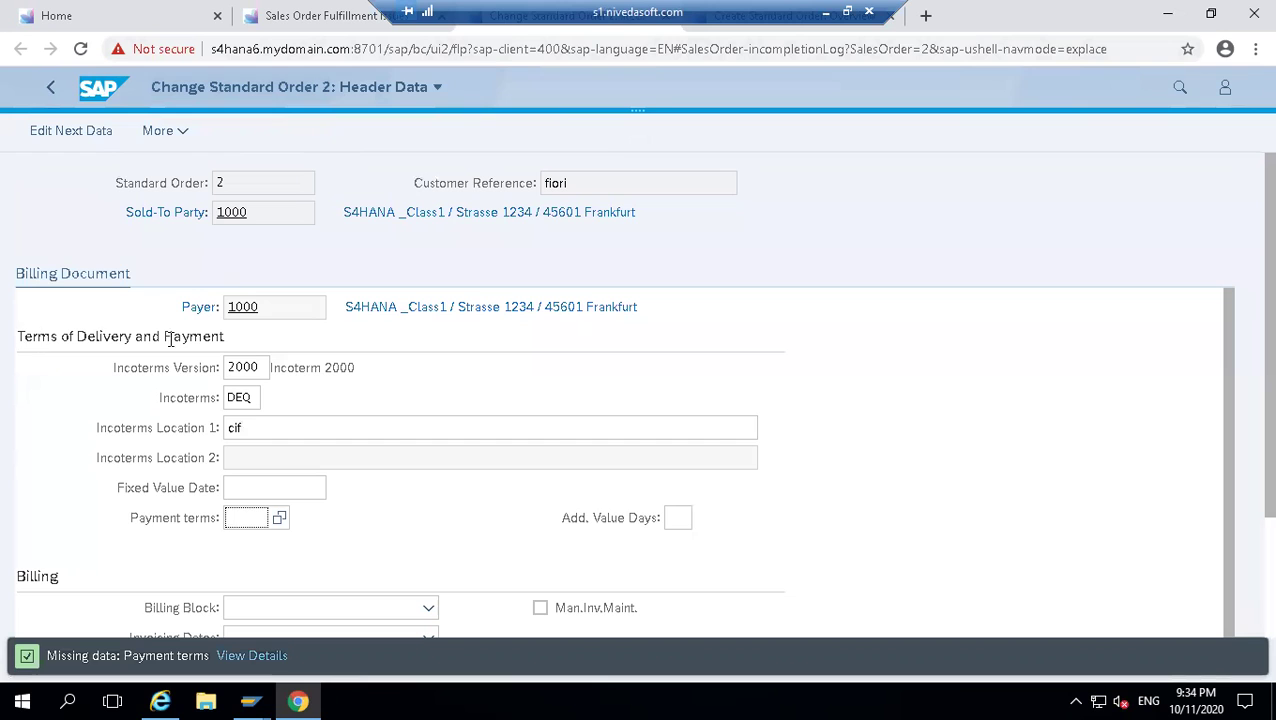
click(252, 530)
click(280, 519)
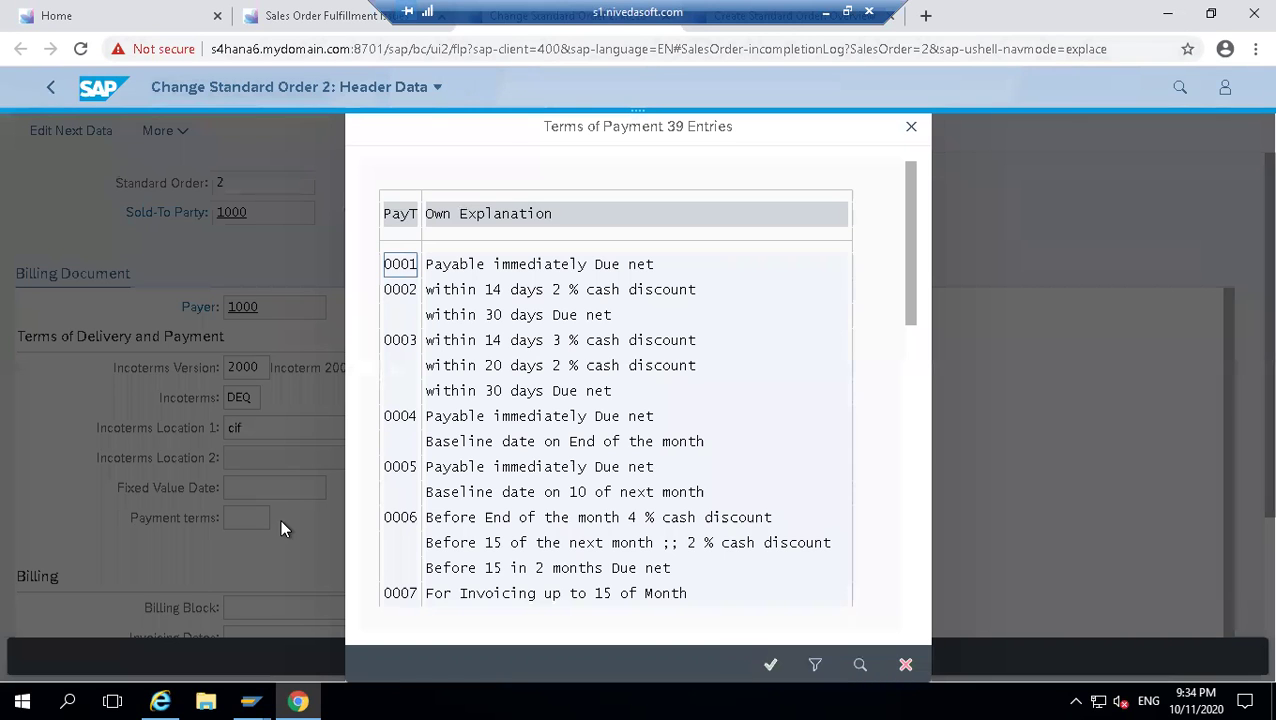
click(398, 264)
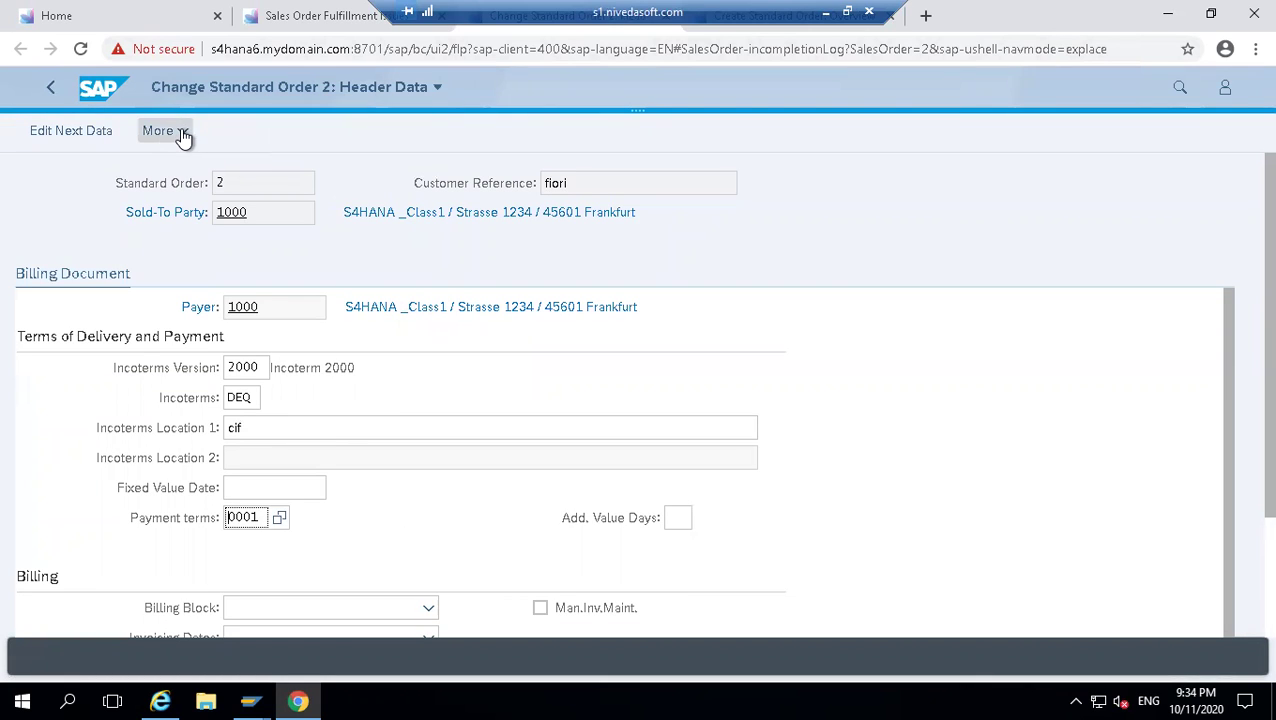
click(83, 133)
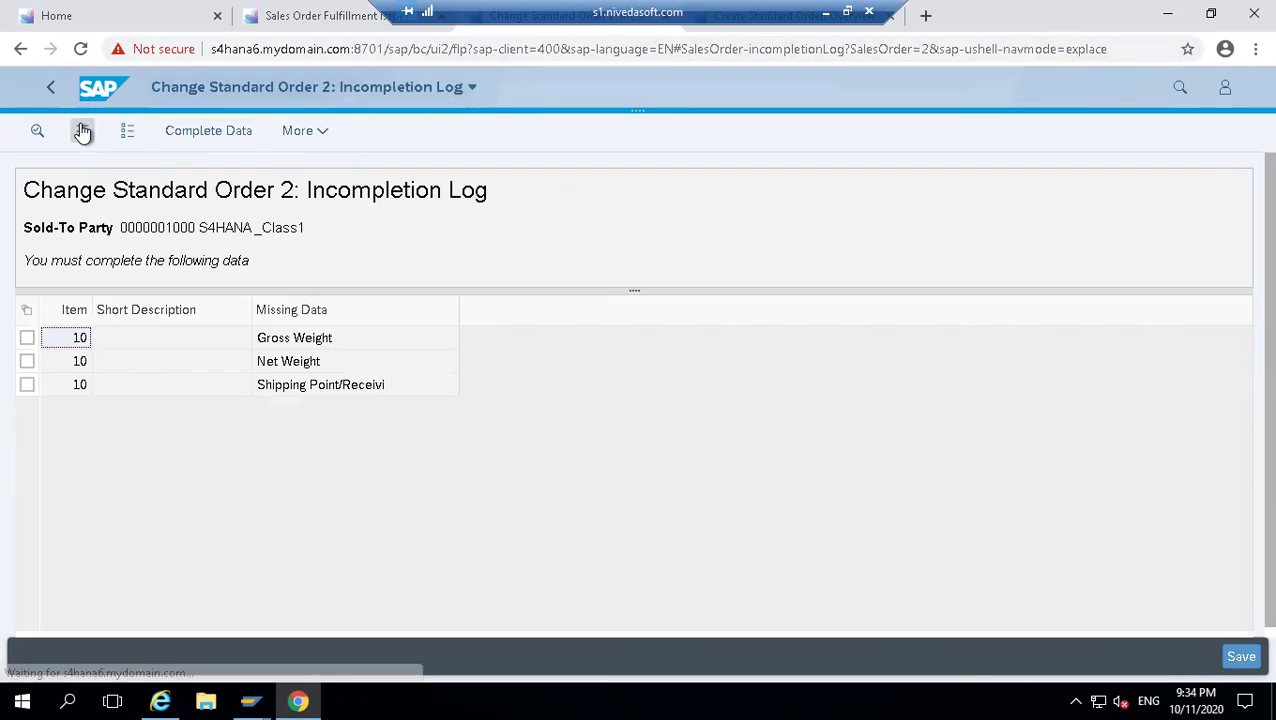
- Select all remaining entries in the incompletion log and open the item data for completion
click(27, 311)
click(40, 345)
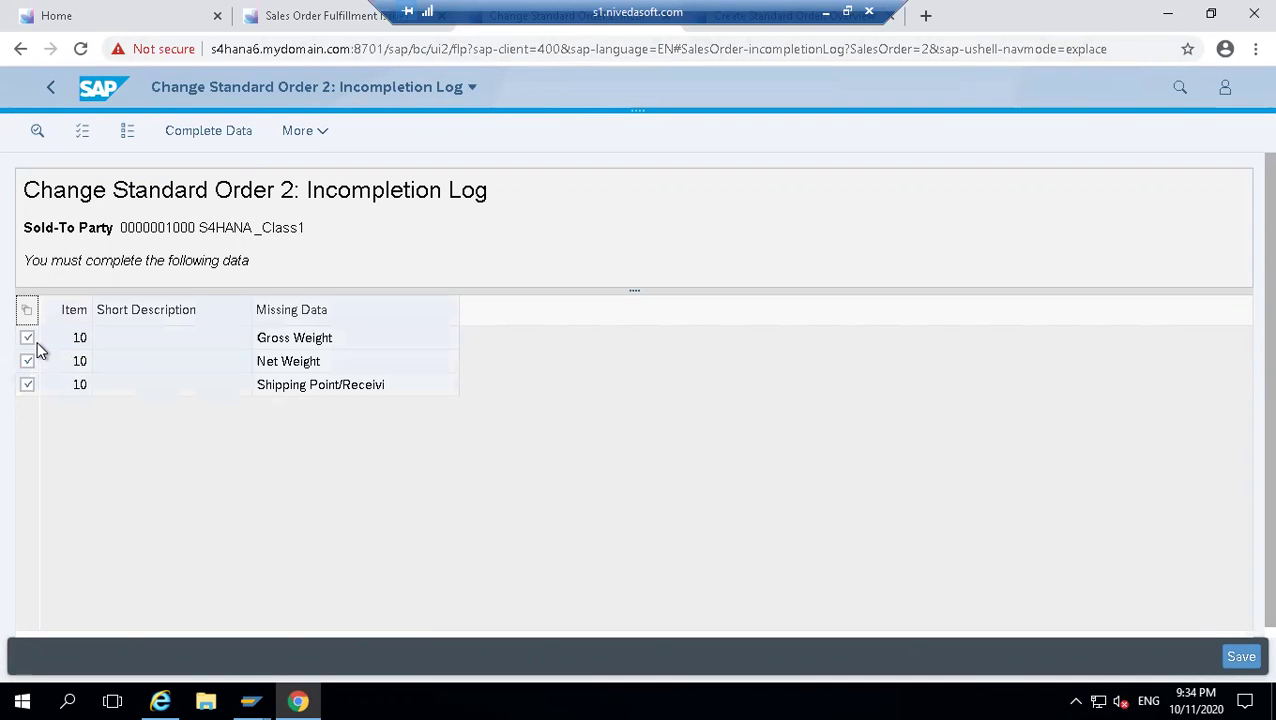
click(212, 146)
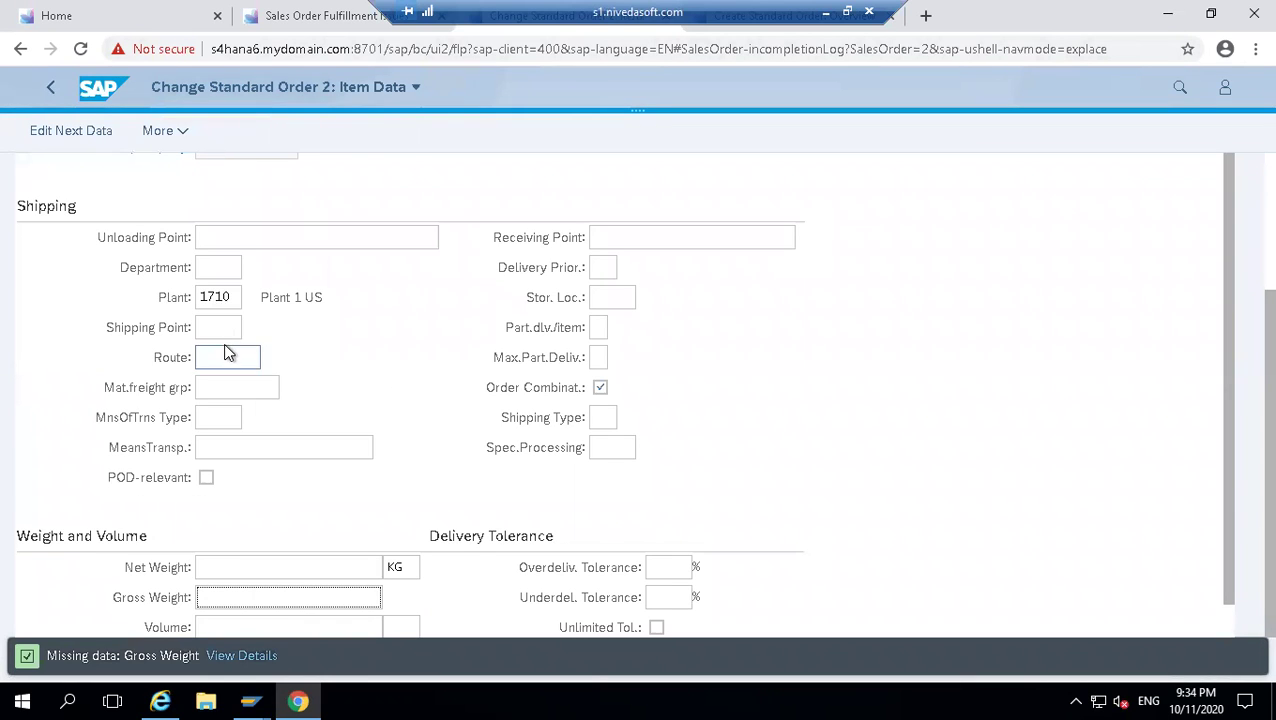
- Try to set the item's shipping point to 1710, and clear the field again
click(213, 317)
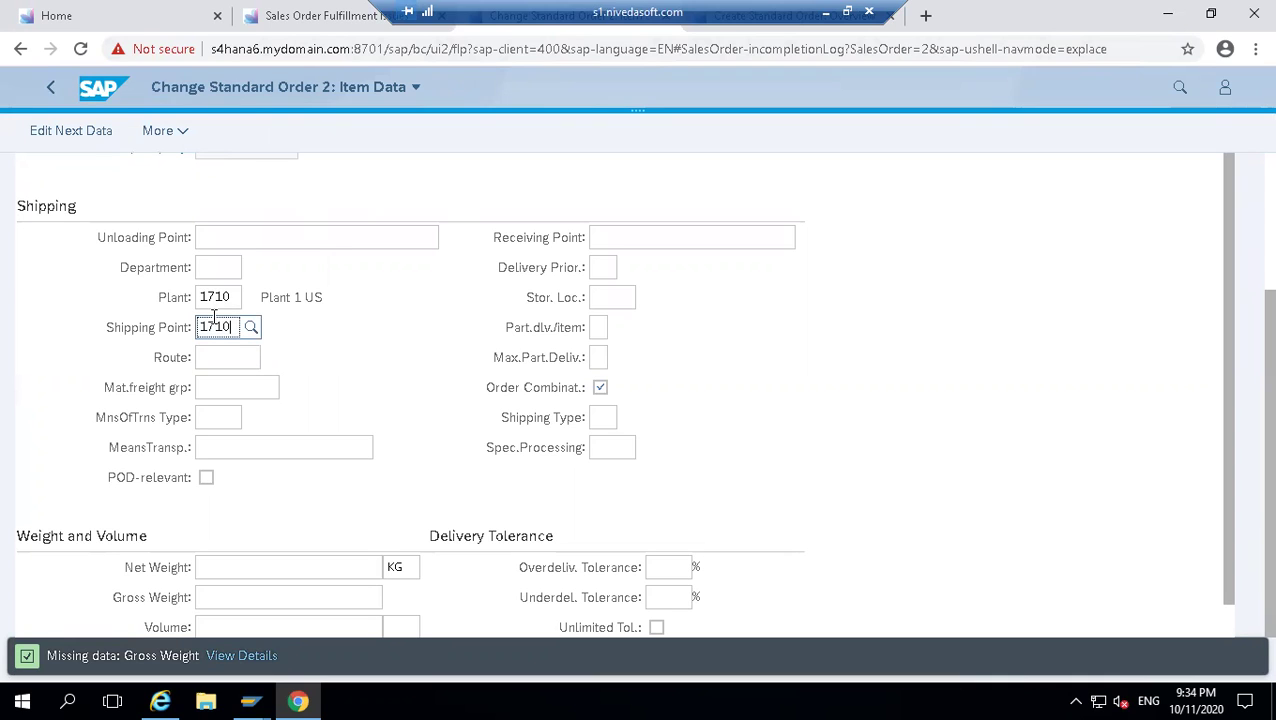
key(Return)
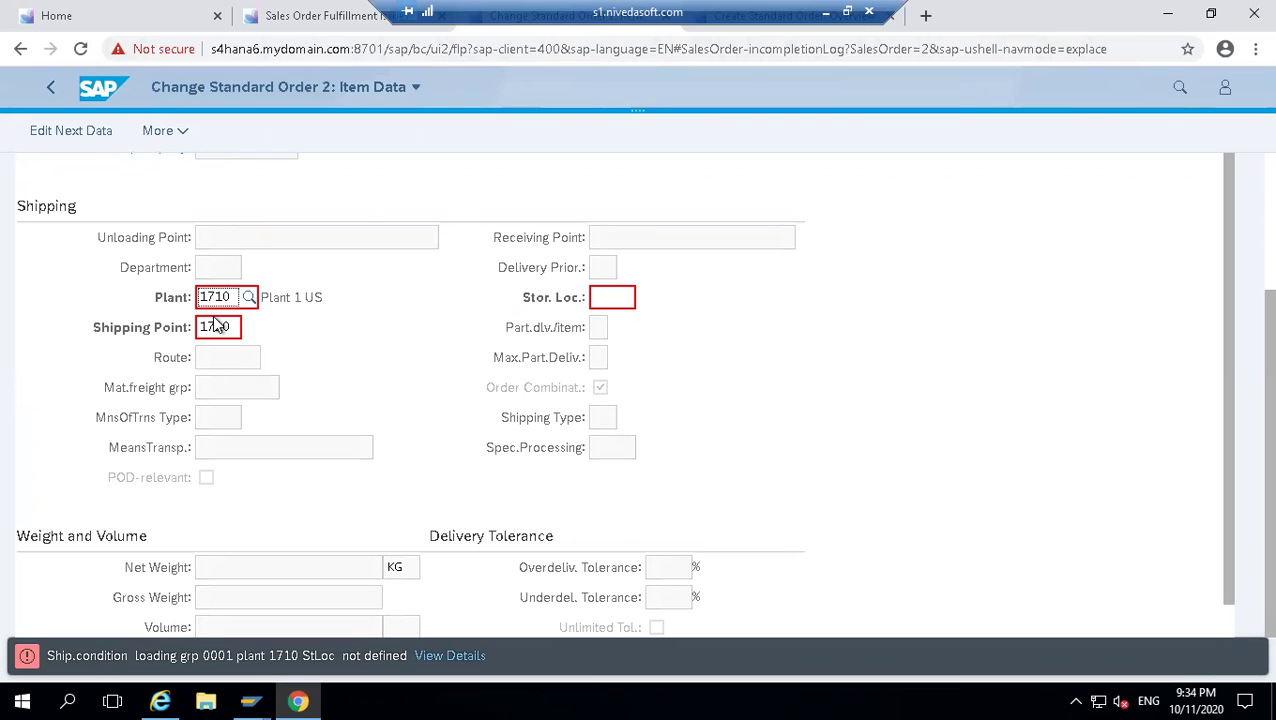
click(226, 327)
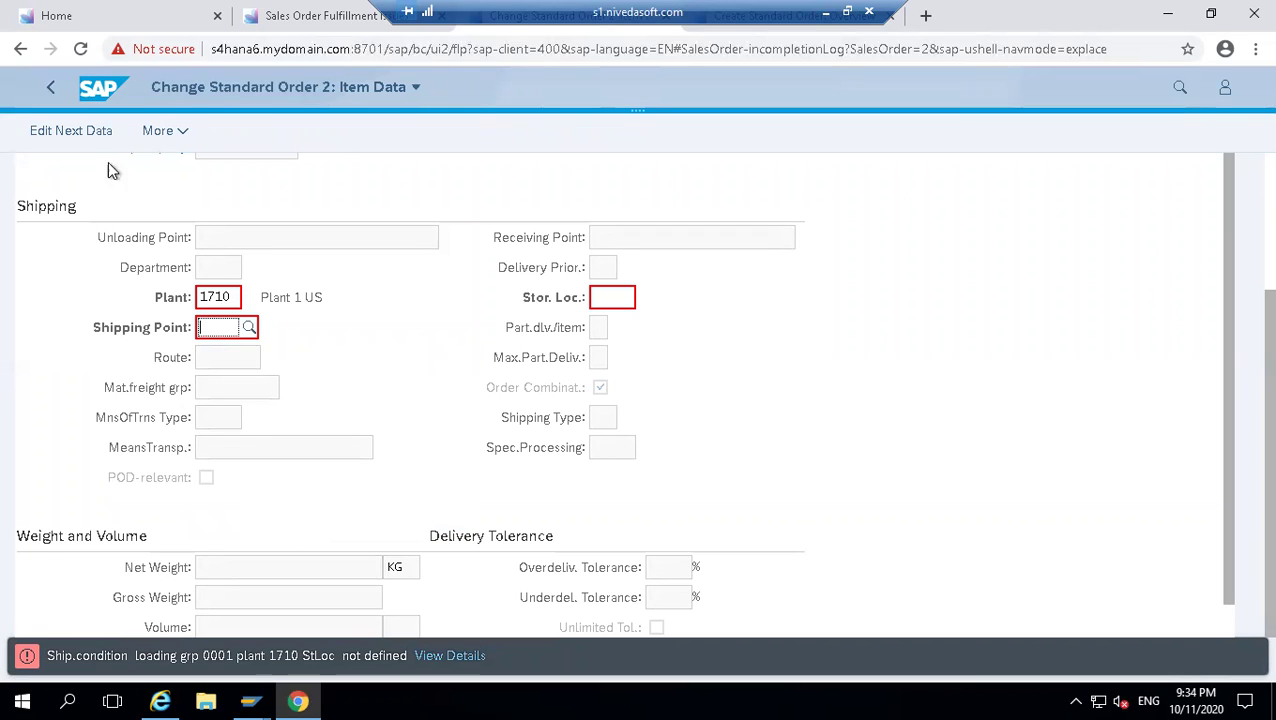
- Step through the item's remaining missing data without filling it in, back to the incompletion log
click(75, 135)
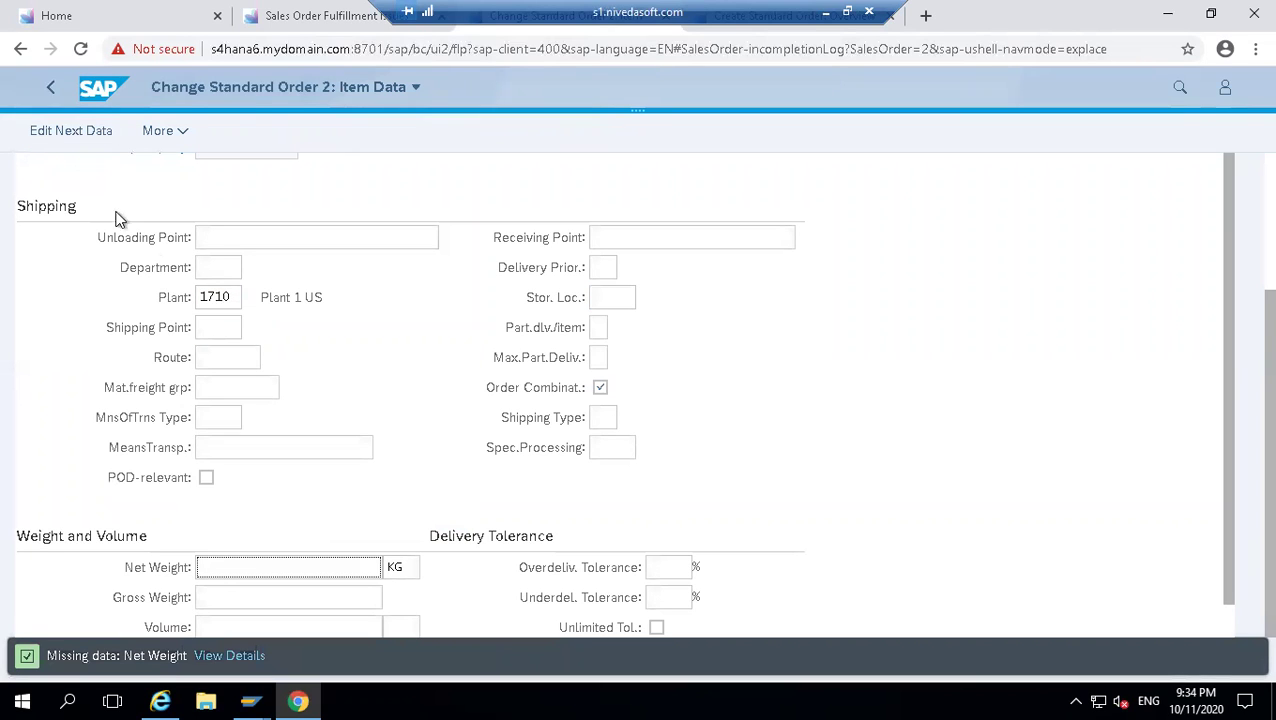
click(52, 145)
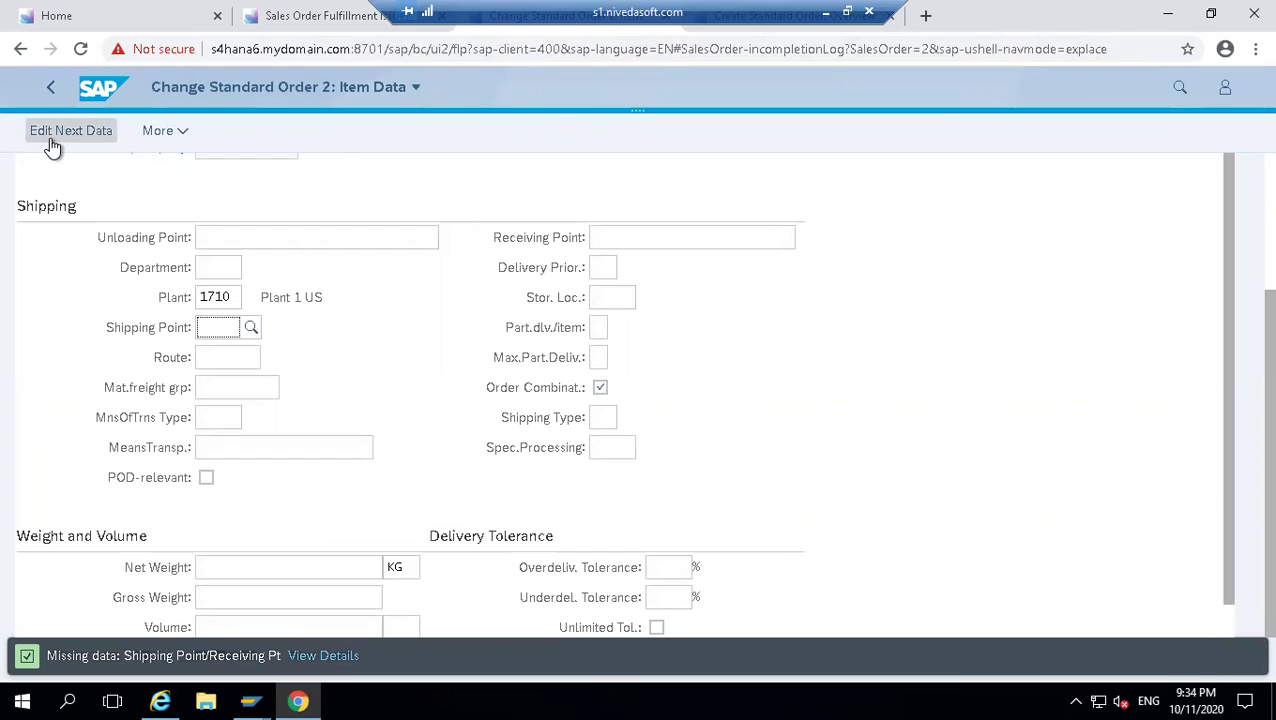
click(52, 145)
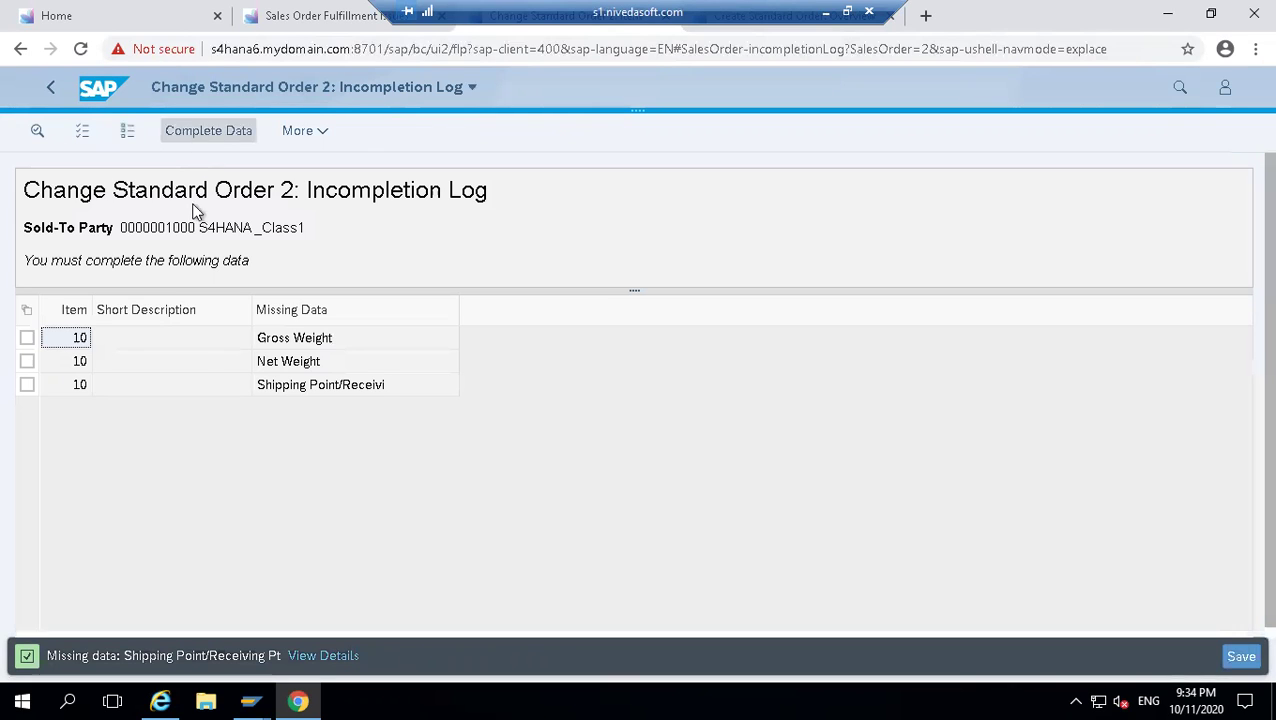
- Complete the item's missing weights with gross weight 10 and net weight 9 KG, and return to the incompletion log
click(27, 338)
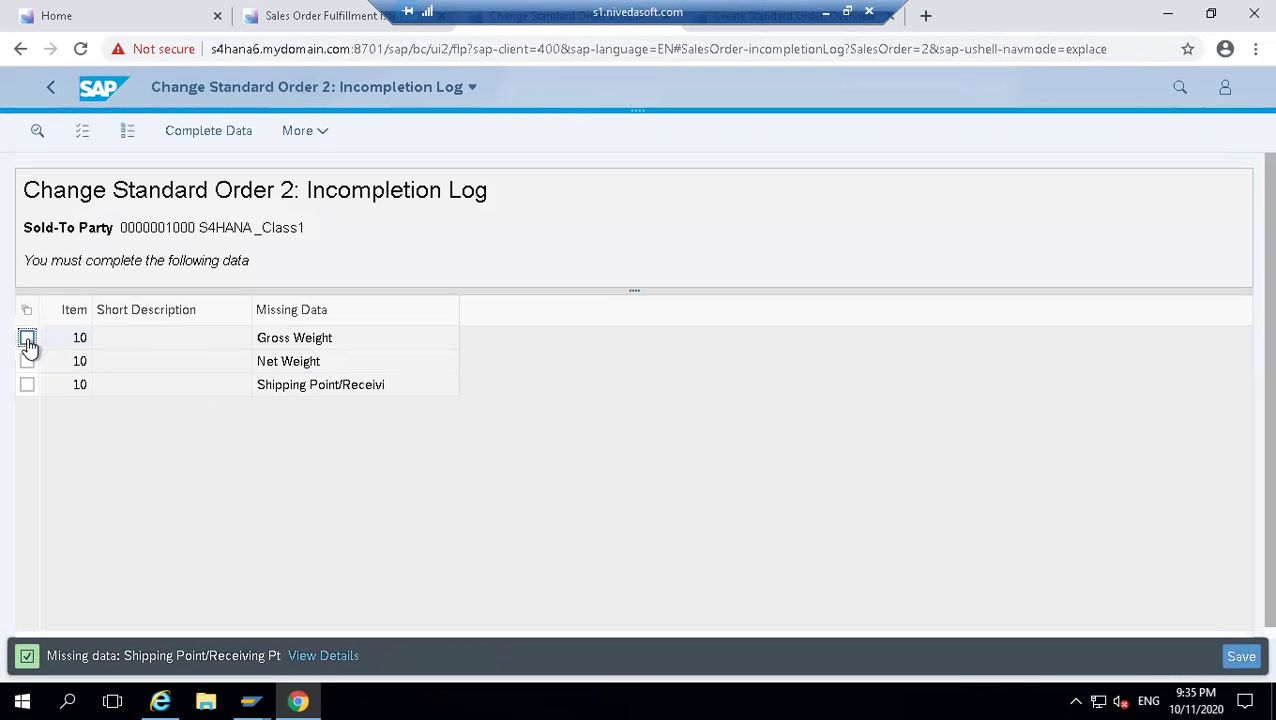
click(205, 133)
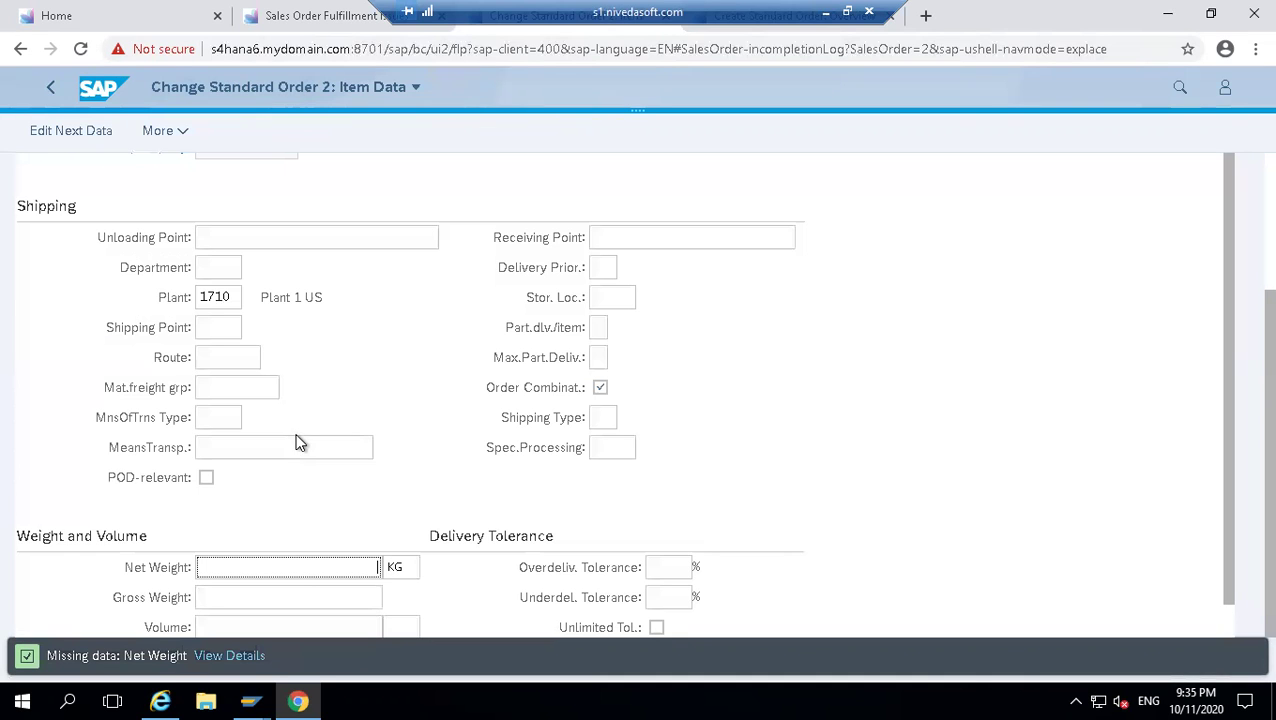
click(315, 597)
text(10)
click(300, 563)
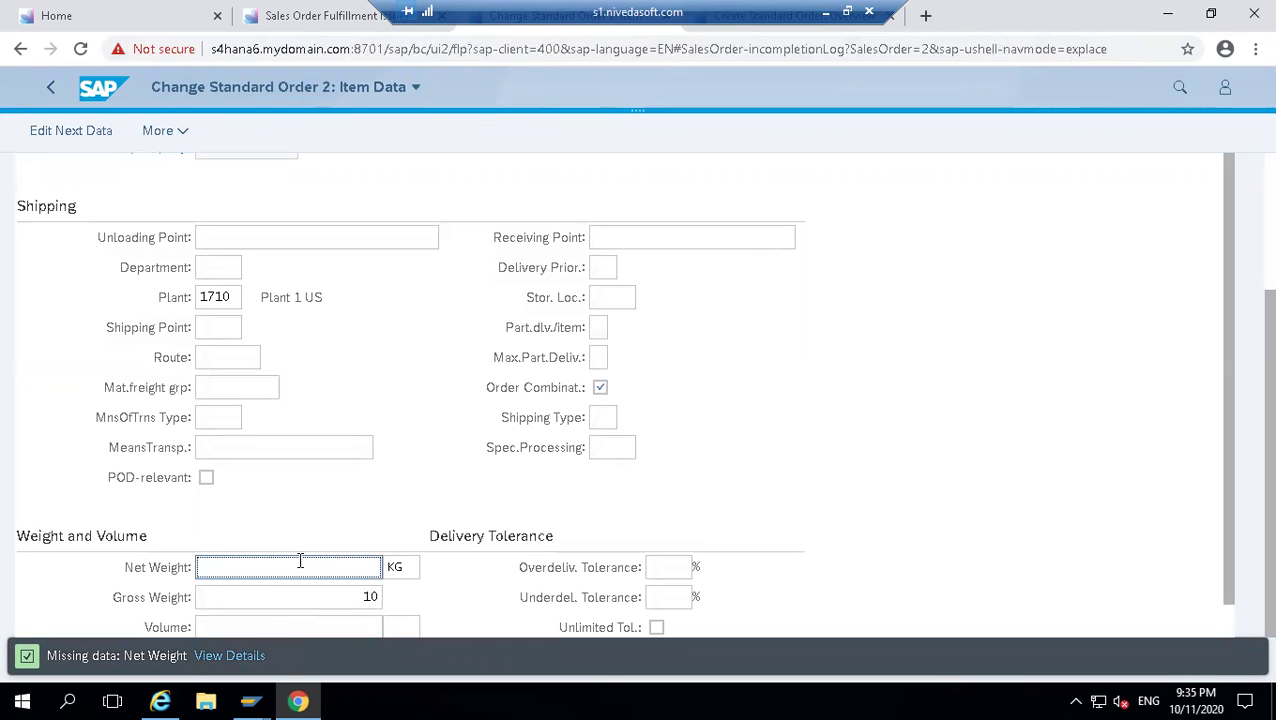
text(9)
click(32, 129)
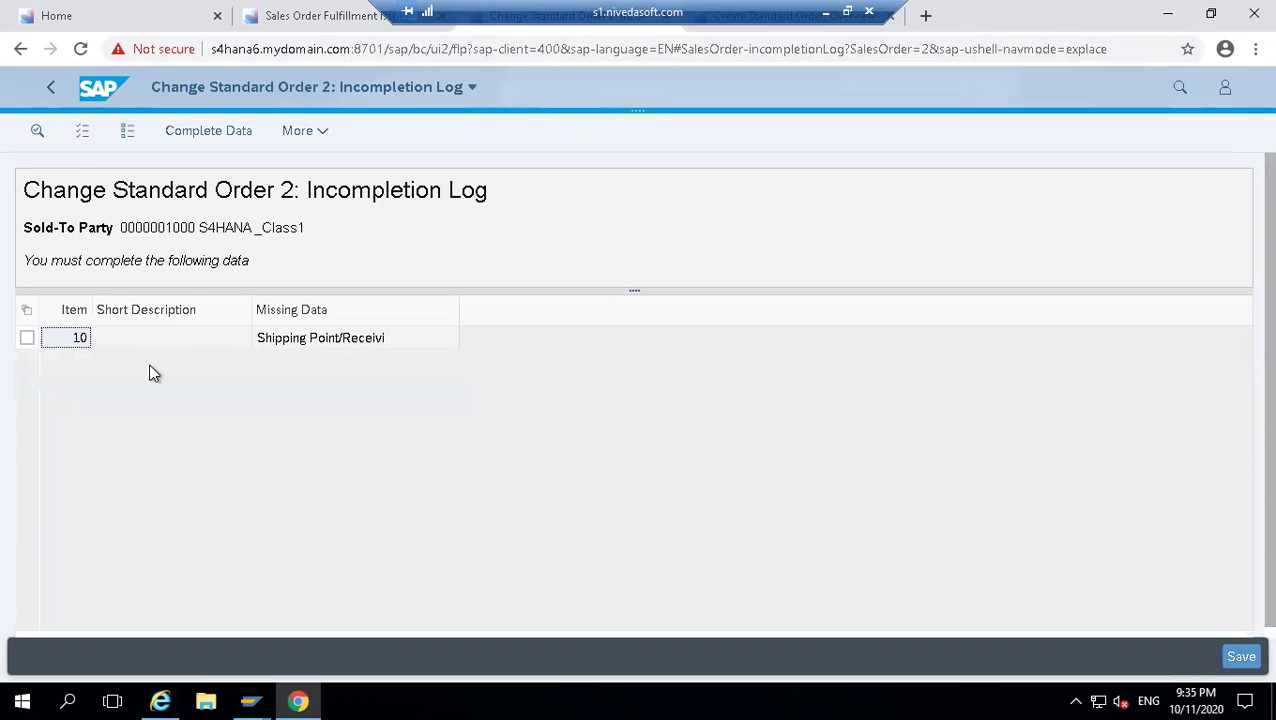
- Open the item data for the missing shipping point, examine which additional functions it offers, and return to the incompletion log
click(27, 340)
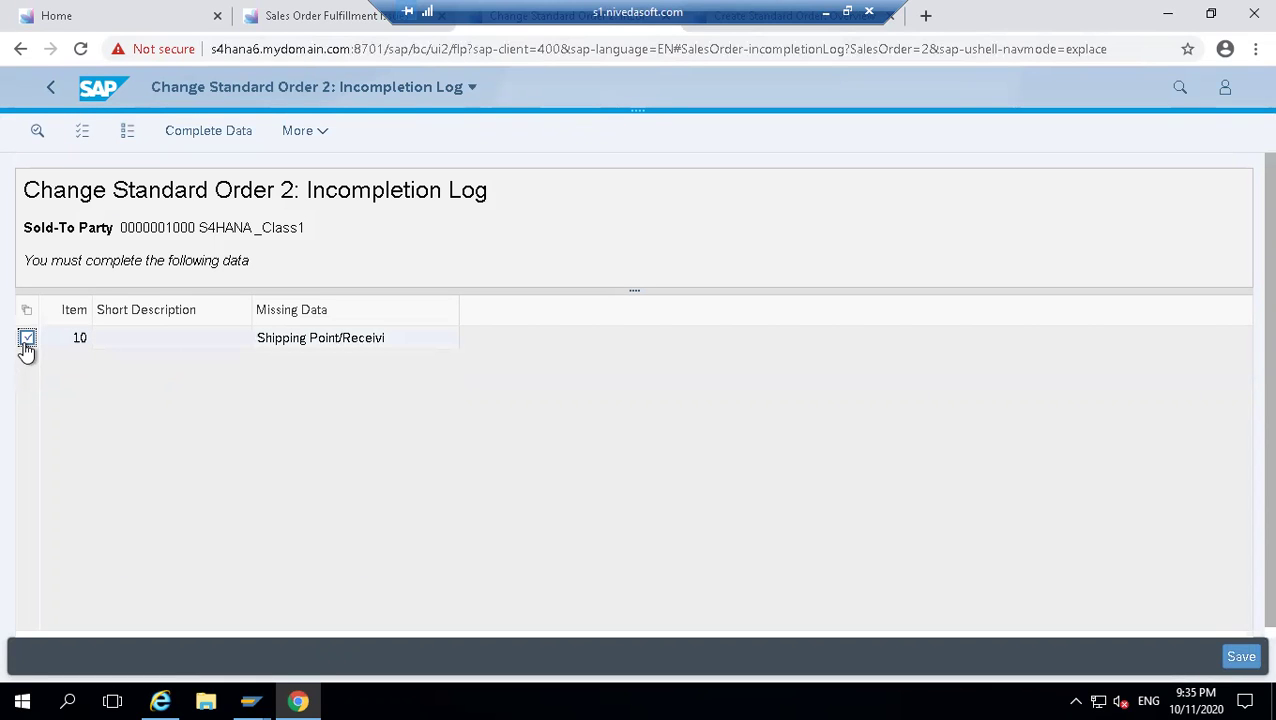
click(208, 134)
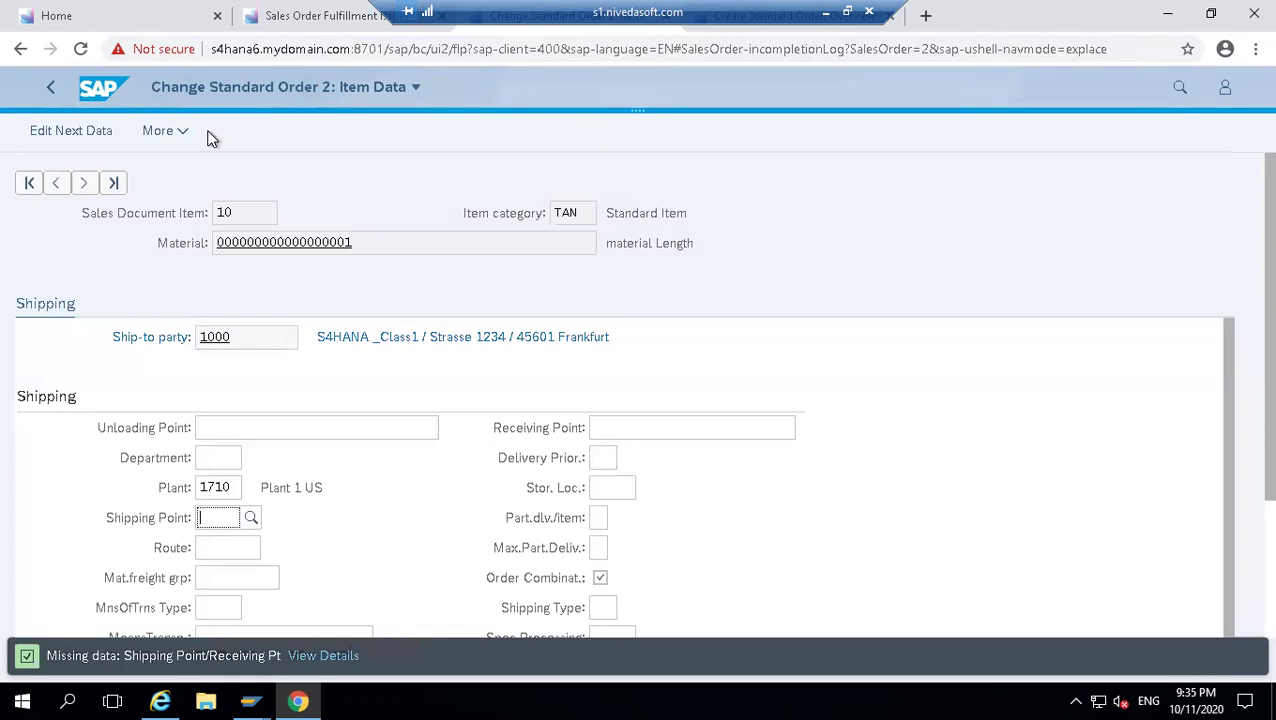
click(162, 133)
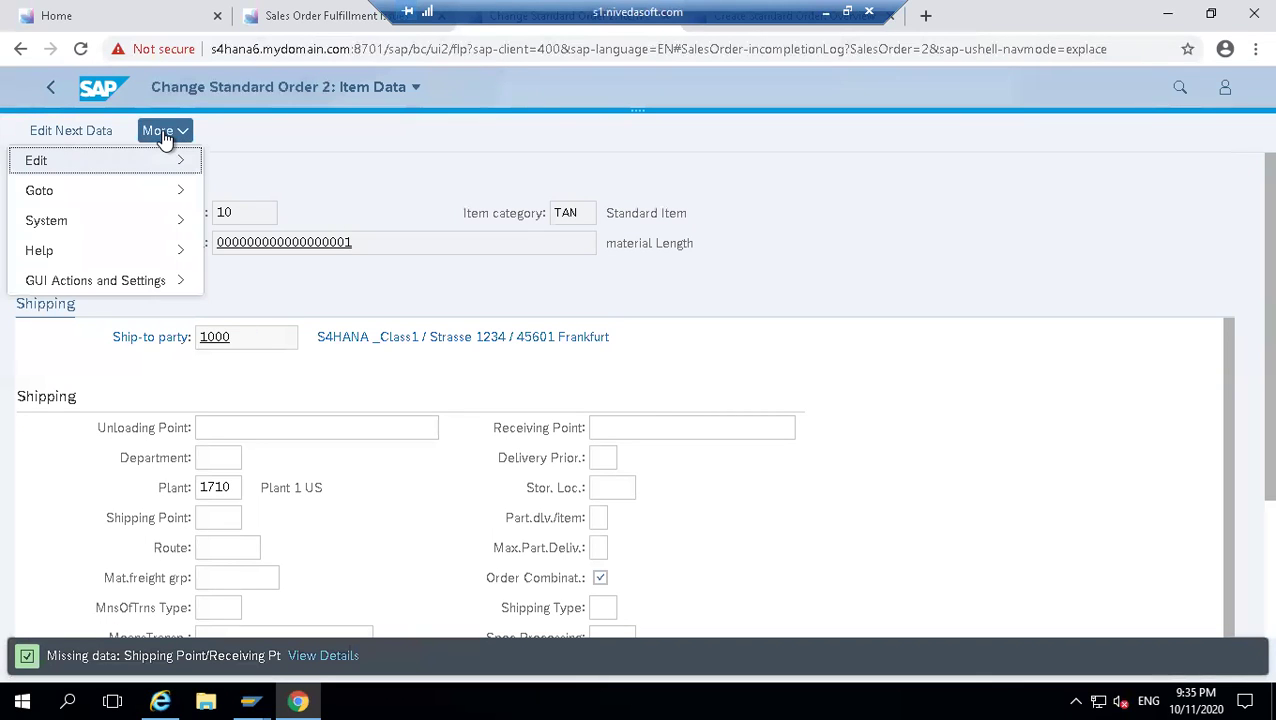
click(86, 136)
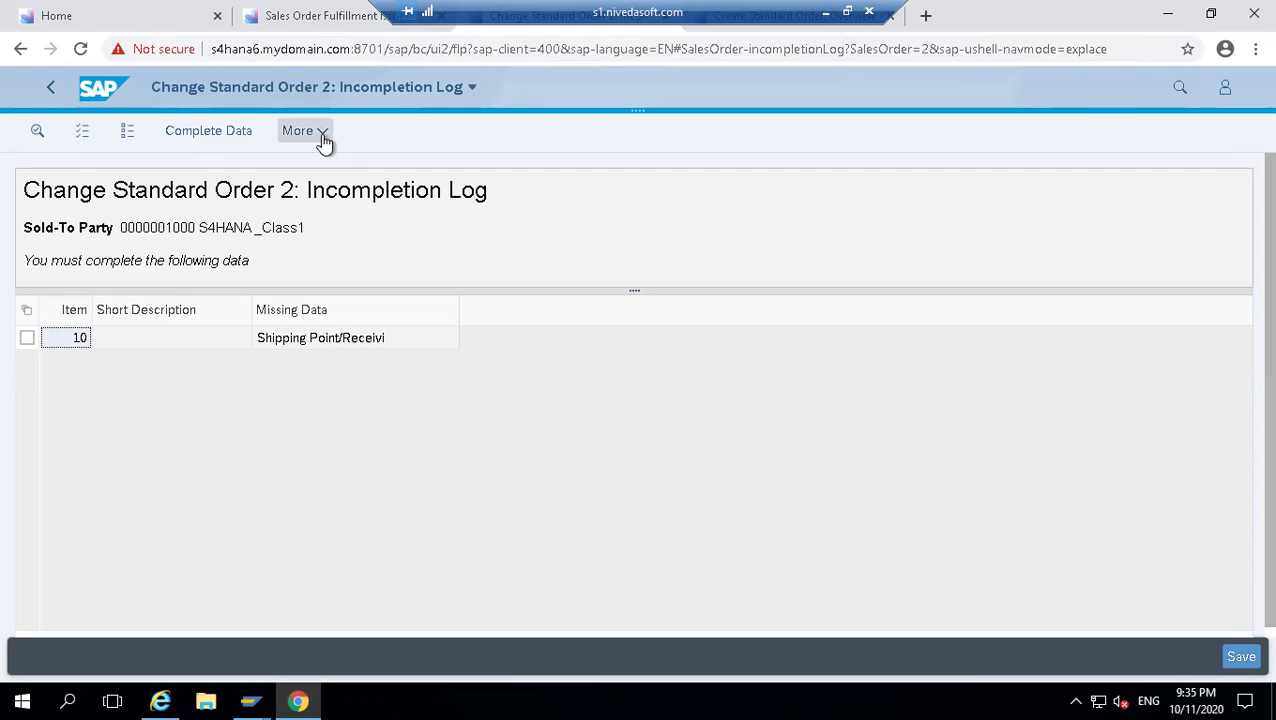
click(27, 338)
click(217, 129)
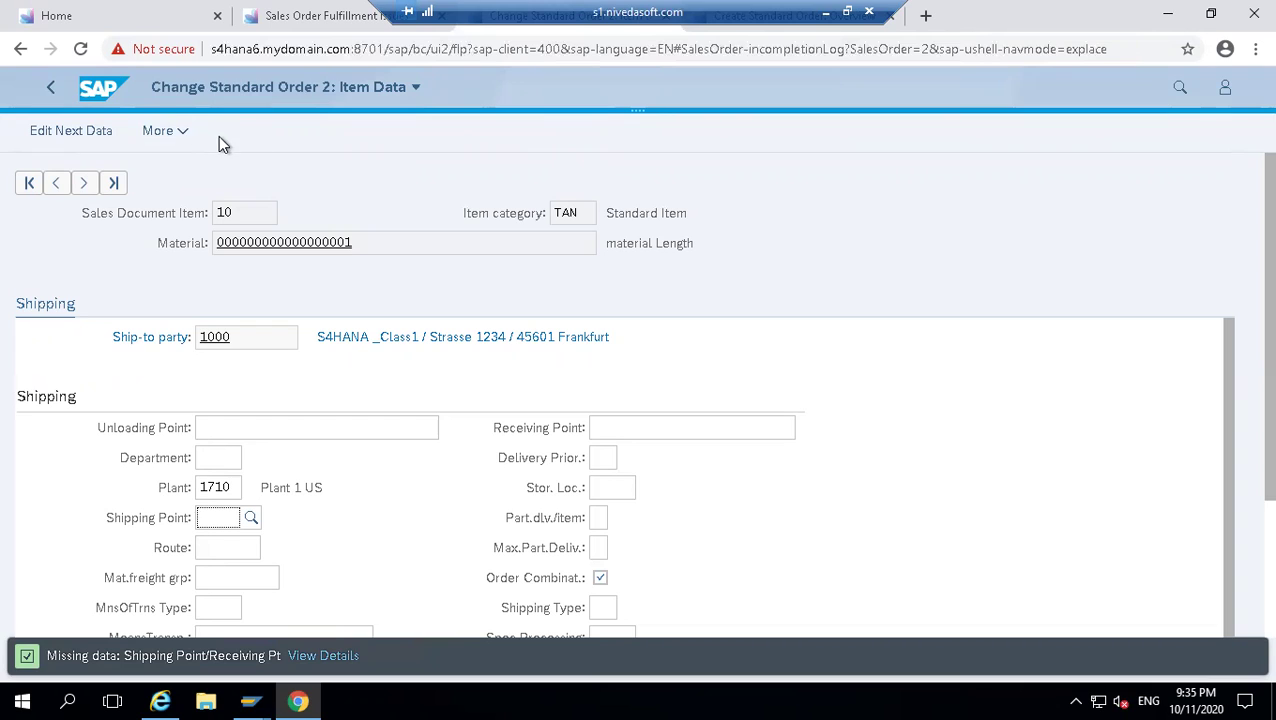
click(162, 133)
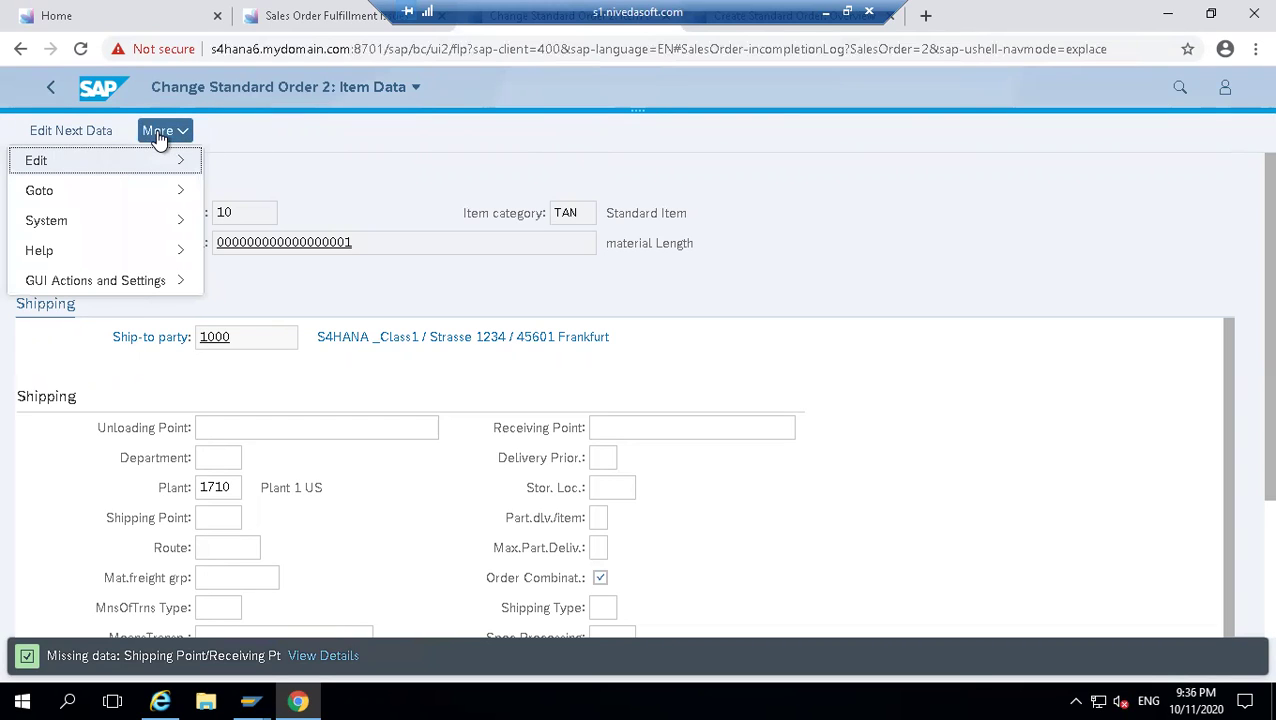
mouse_move(157, 168)
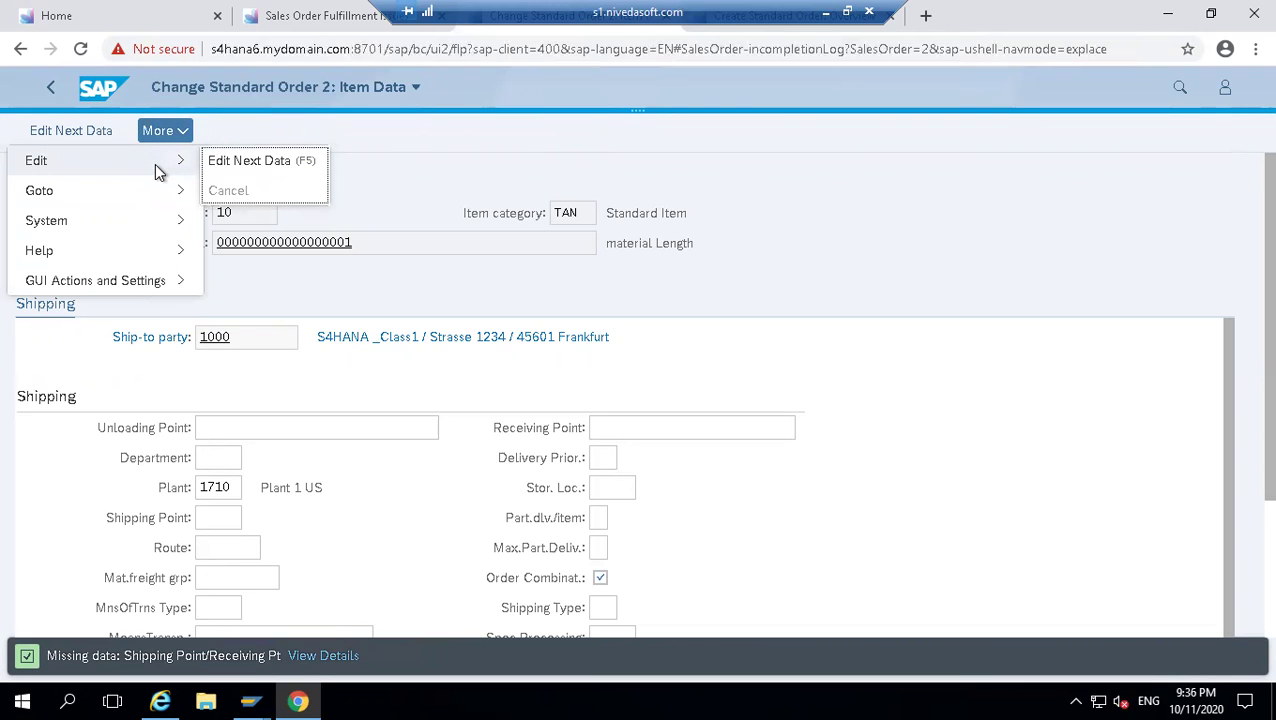
click(437, 195)
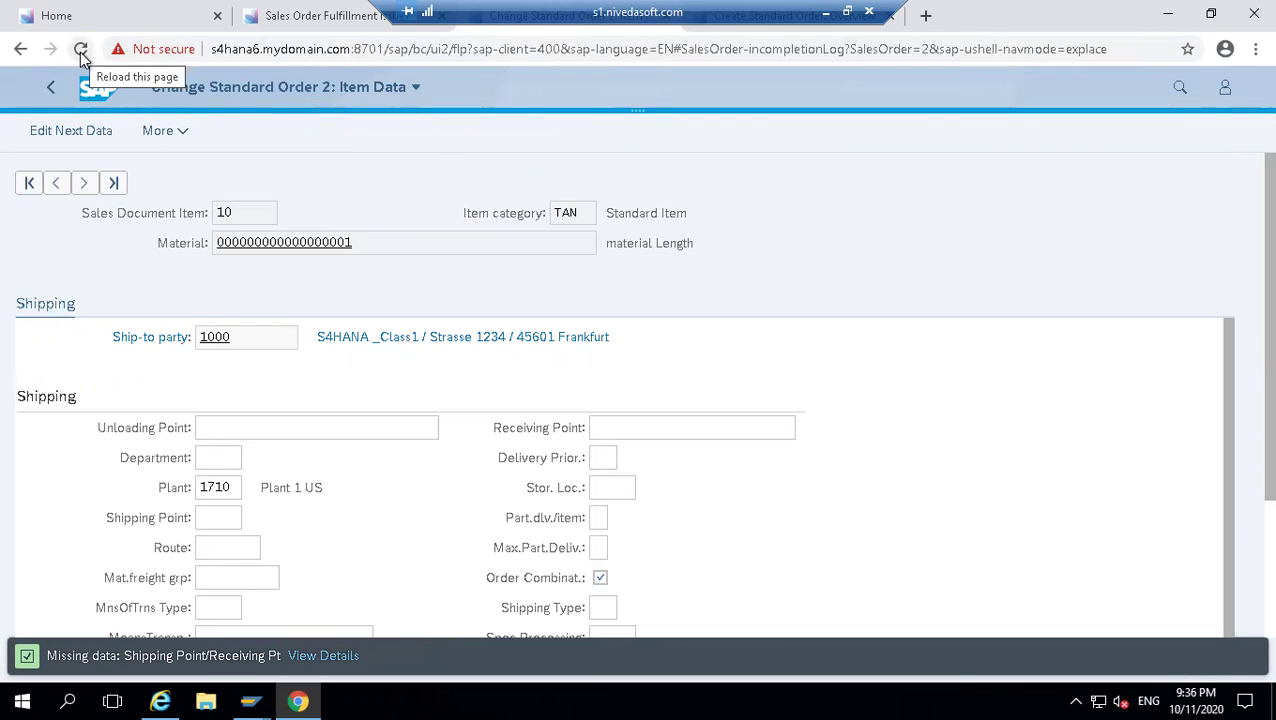
click(160, 131)
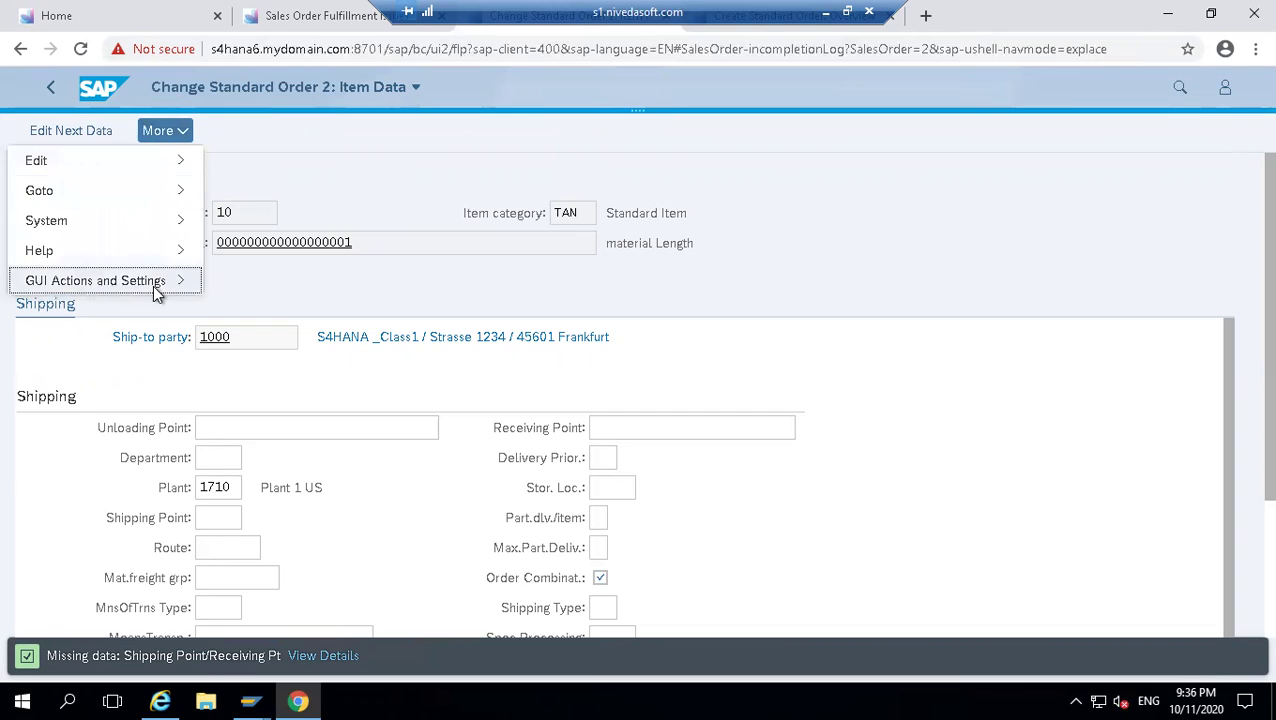
mouse_move(153, 285)
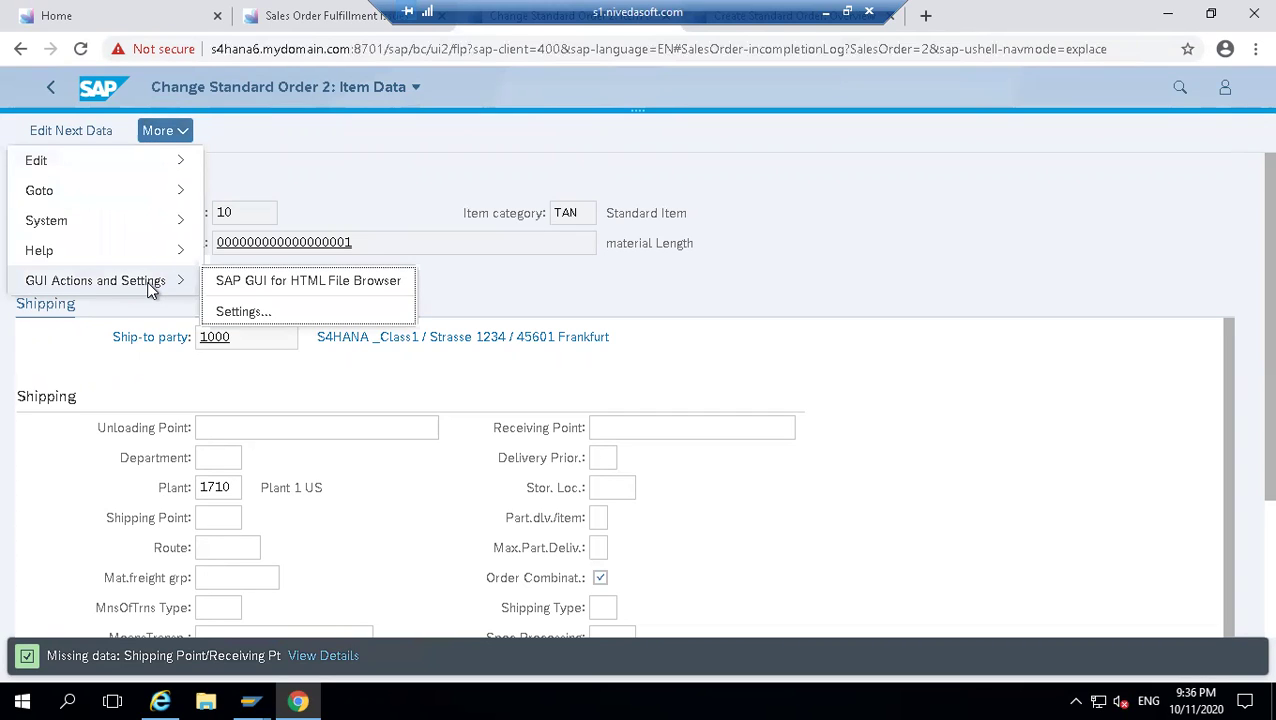
click(426, 163)
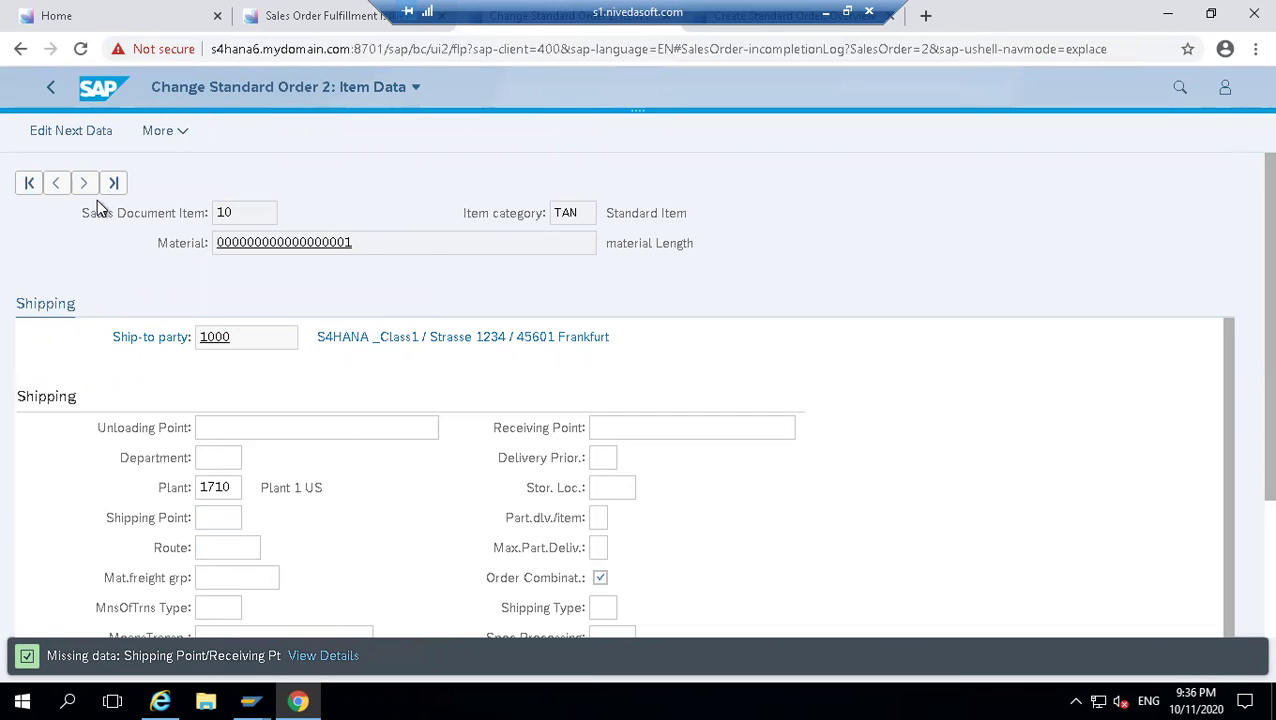
click(52, 92)
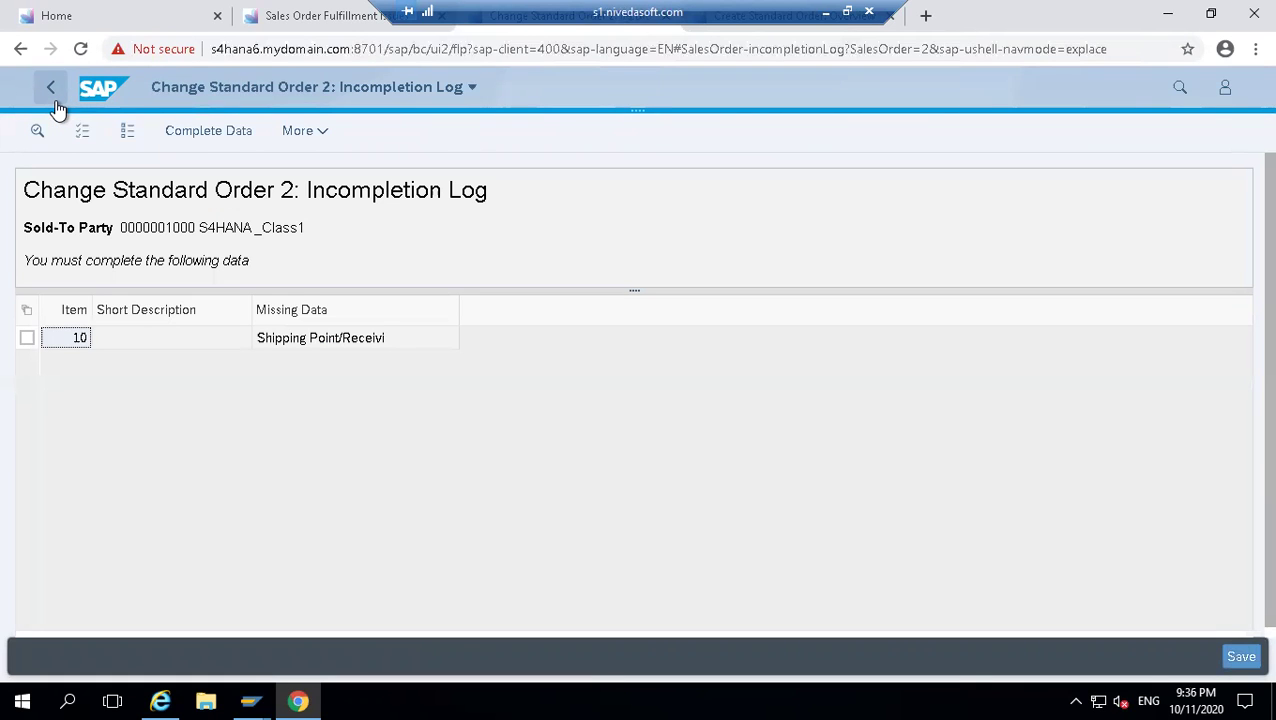
- Leave the incompletion log for the order overview and save the sales order in its incomplete state
click(51, 88)
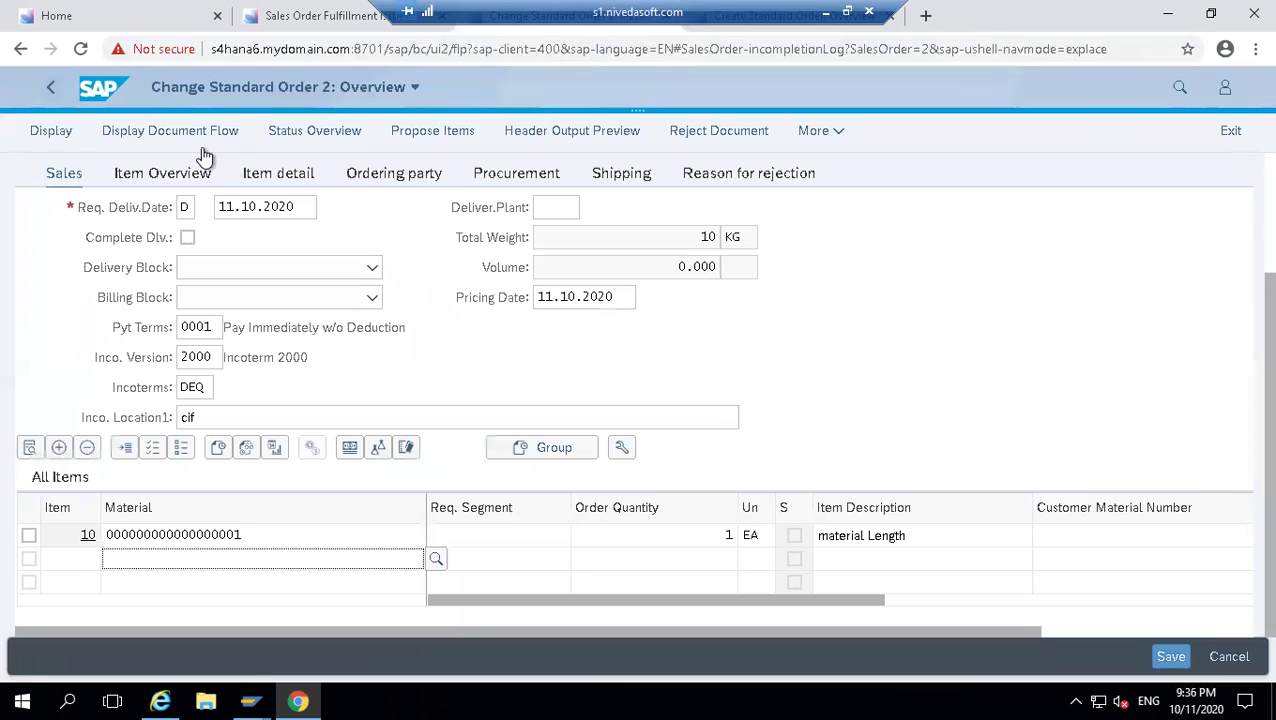
click(1171, 657)
click(476, 464)
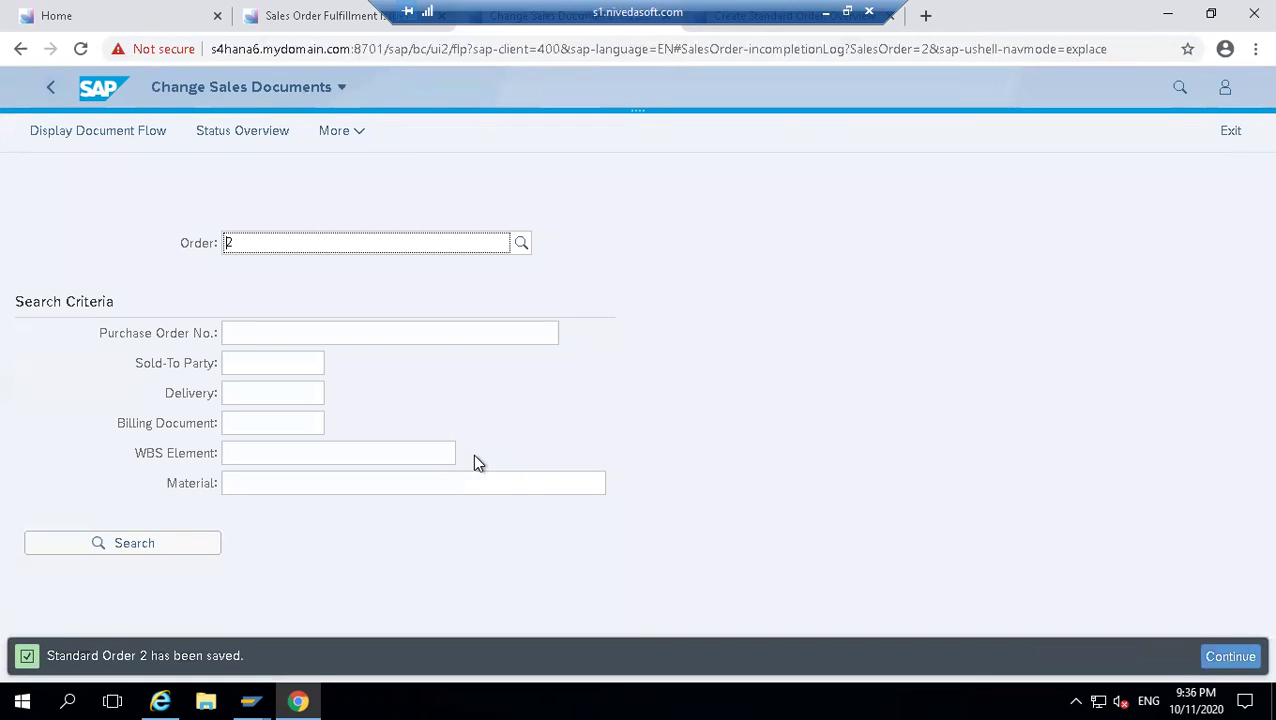
- Reopen the saved sales order for changes and go to the shipping details of its header
key(Return)
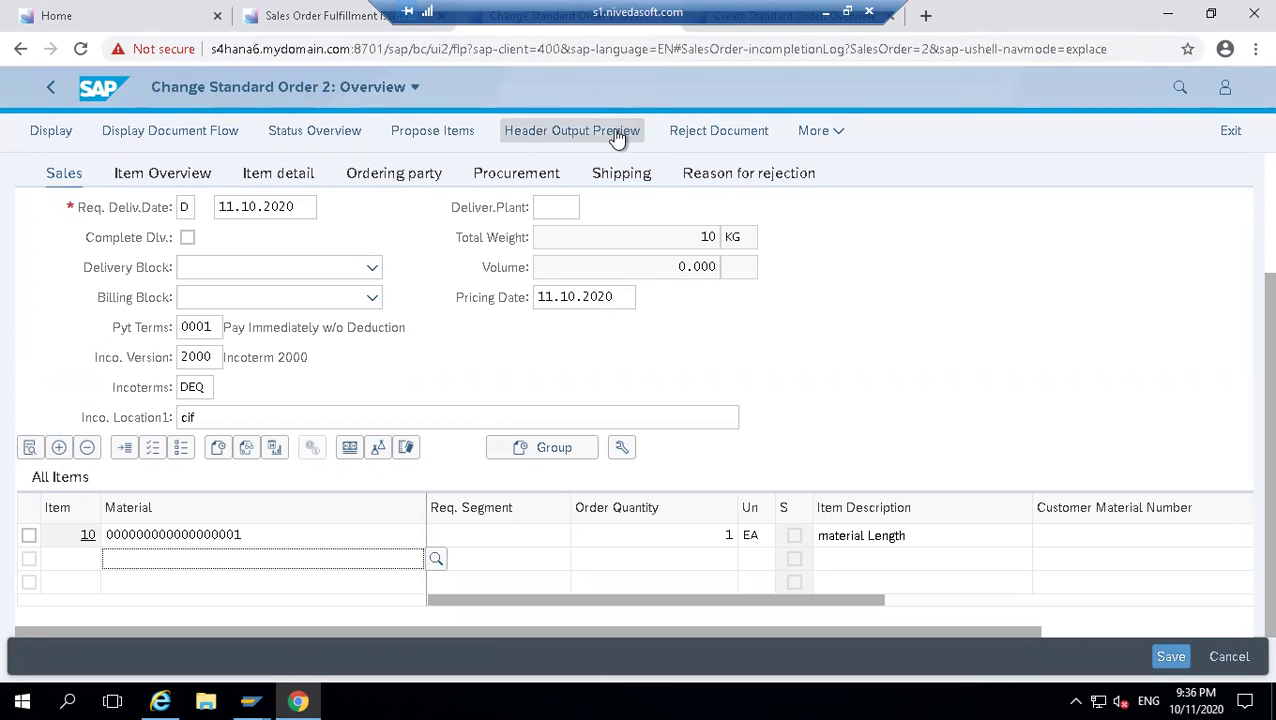
click(817, 134)
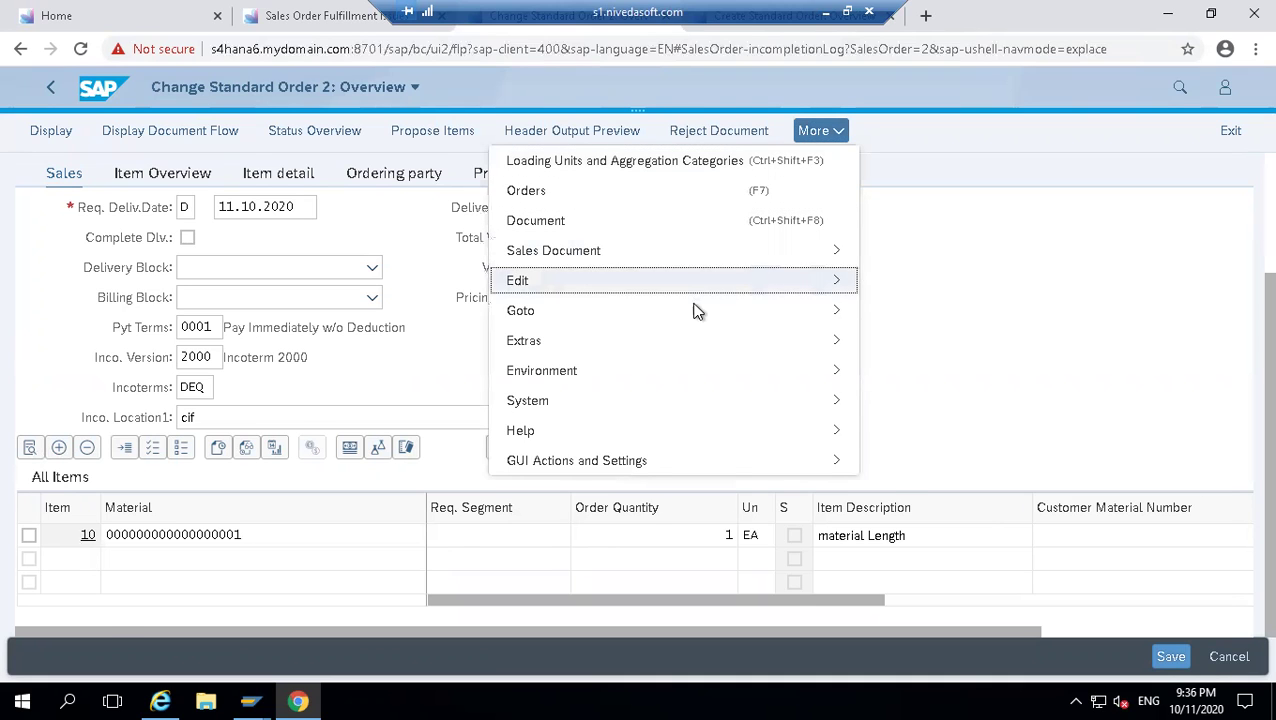
mouse_move(855, 306)
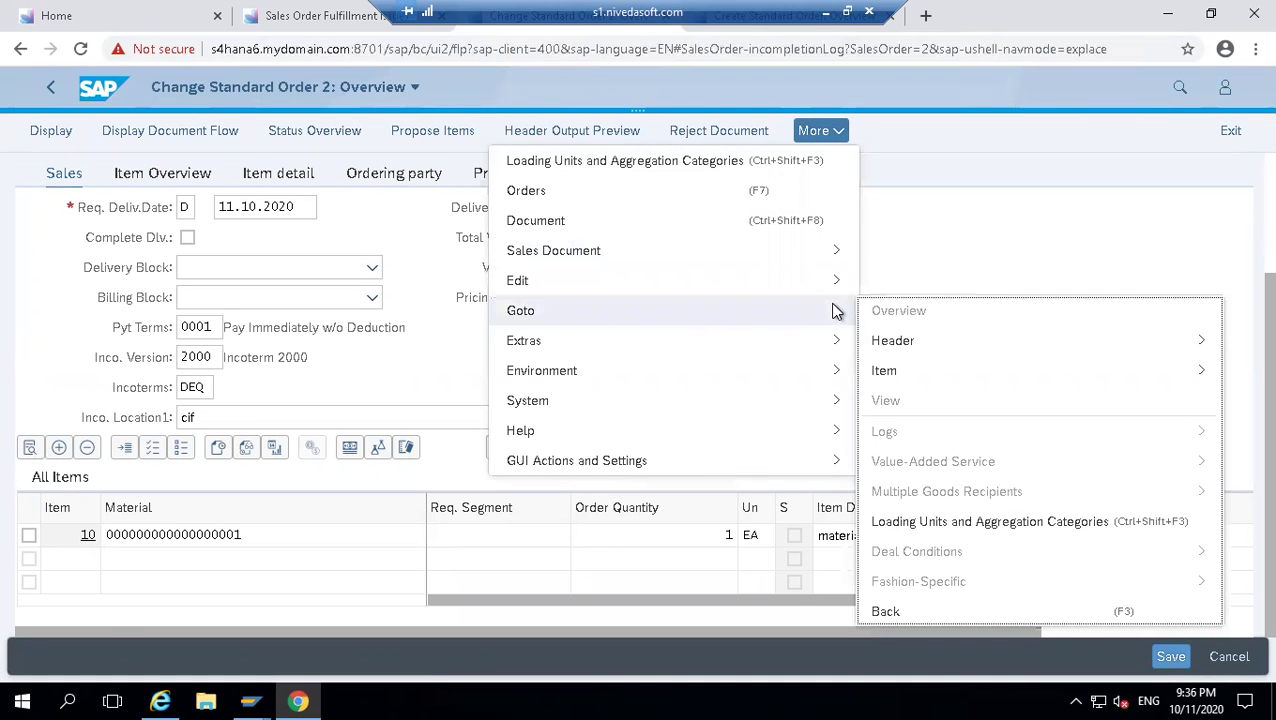
mouse_move(903, 342)
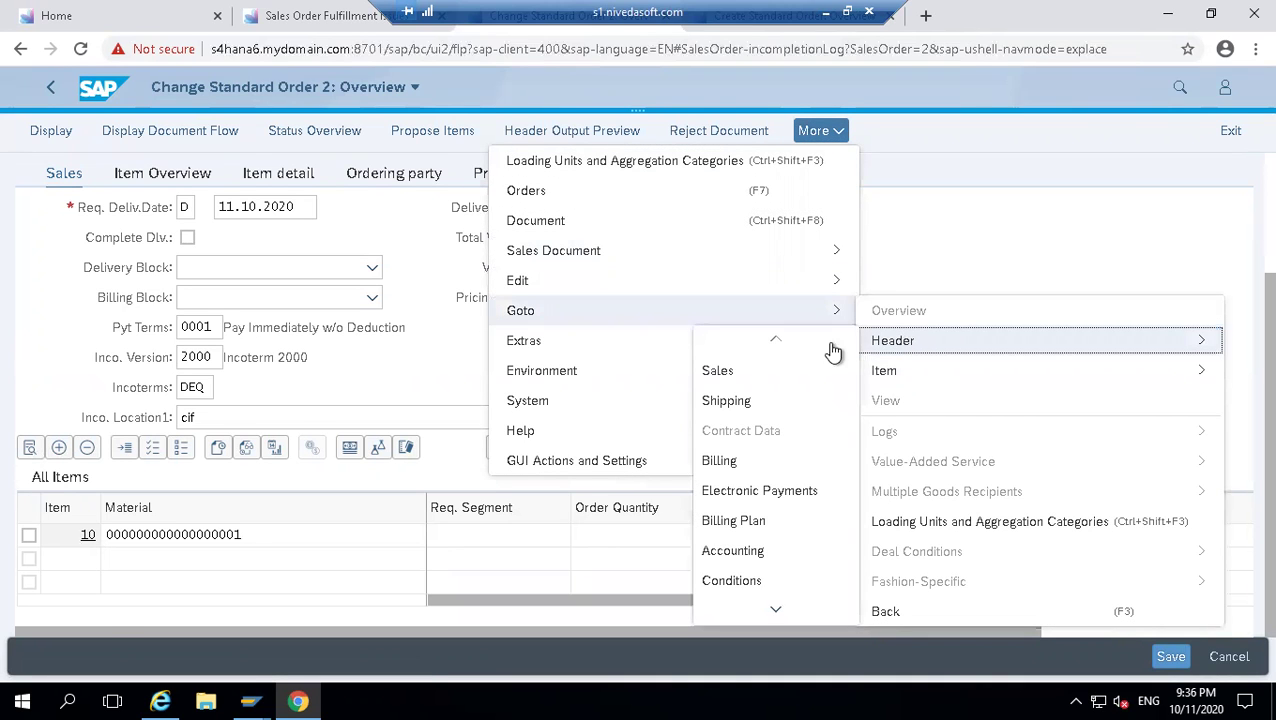
click(756, 398)
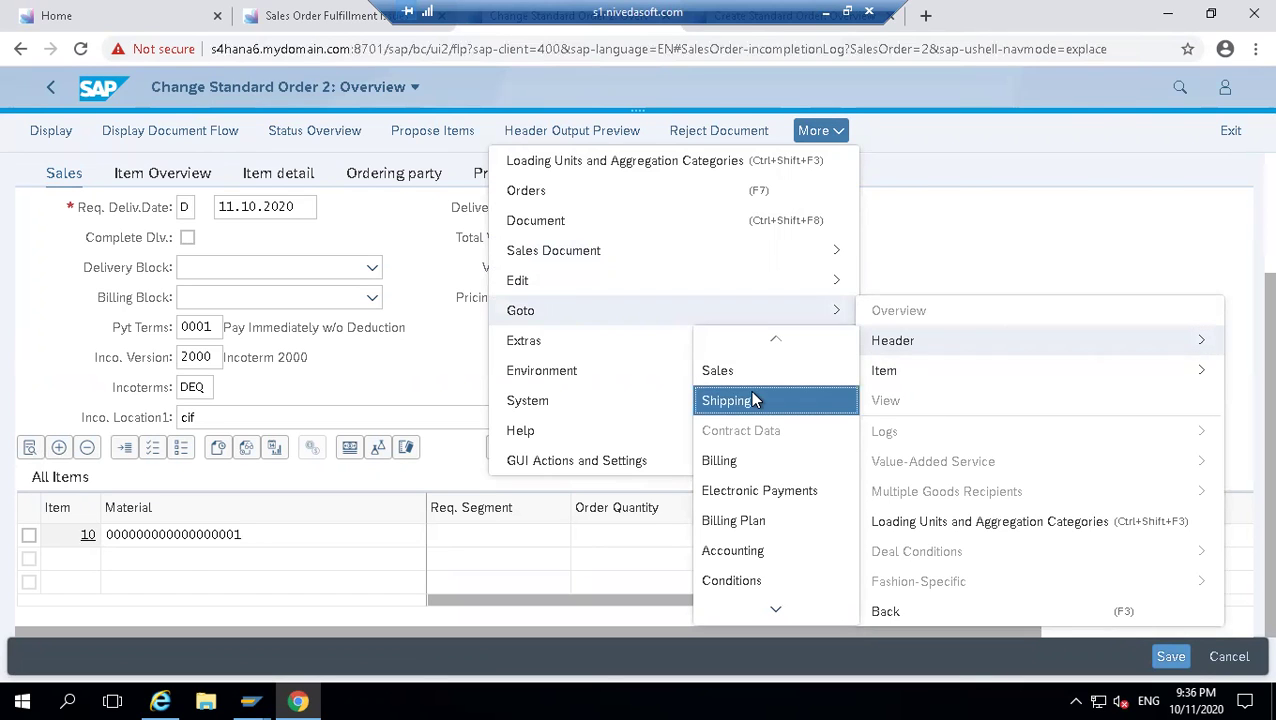
click(70, 277)
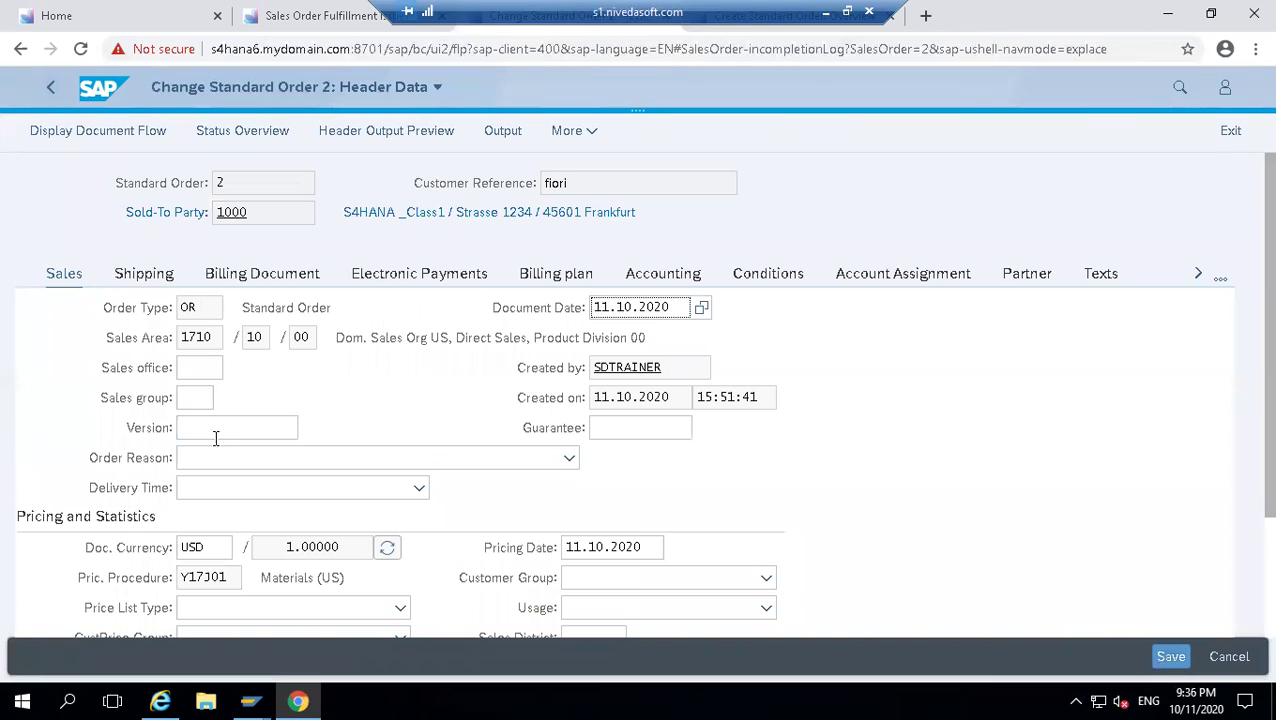
click(158, 279)
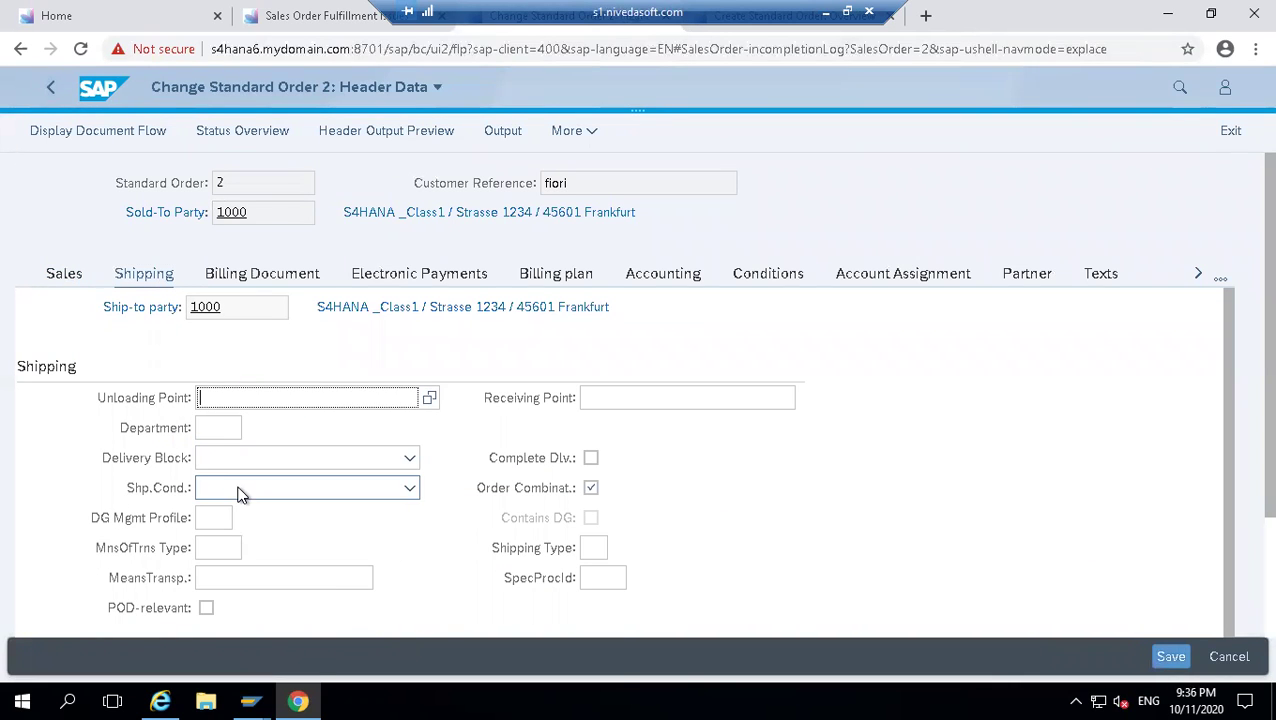
- Set the header's shipping condition to Immediately and save the order, redetermining routes and shipping for all items
click(240, 494)
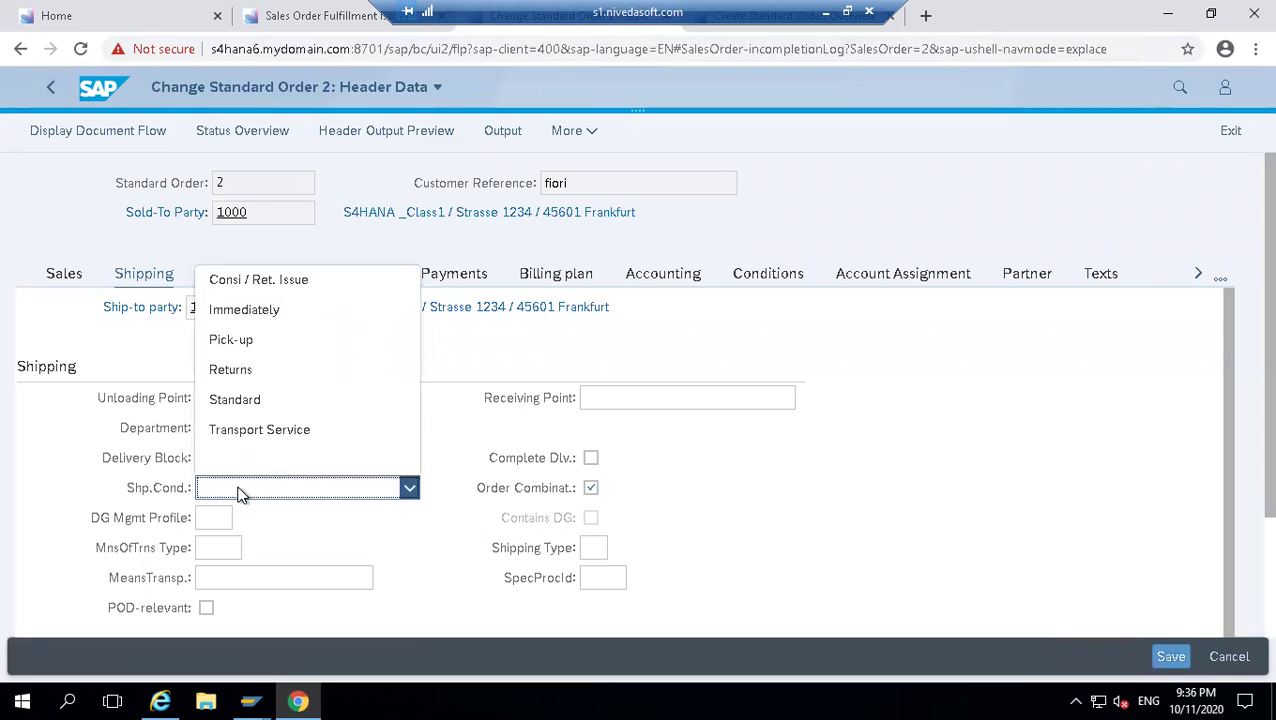
click(272, 314)
click(1168, 652)
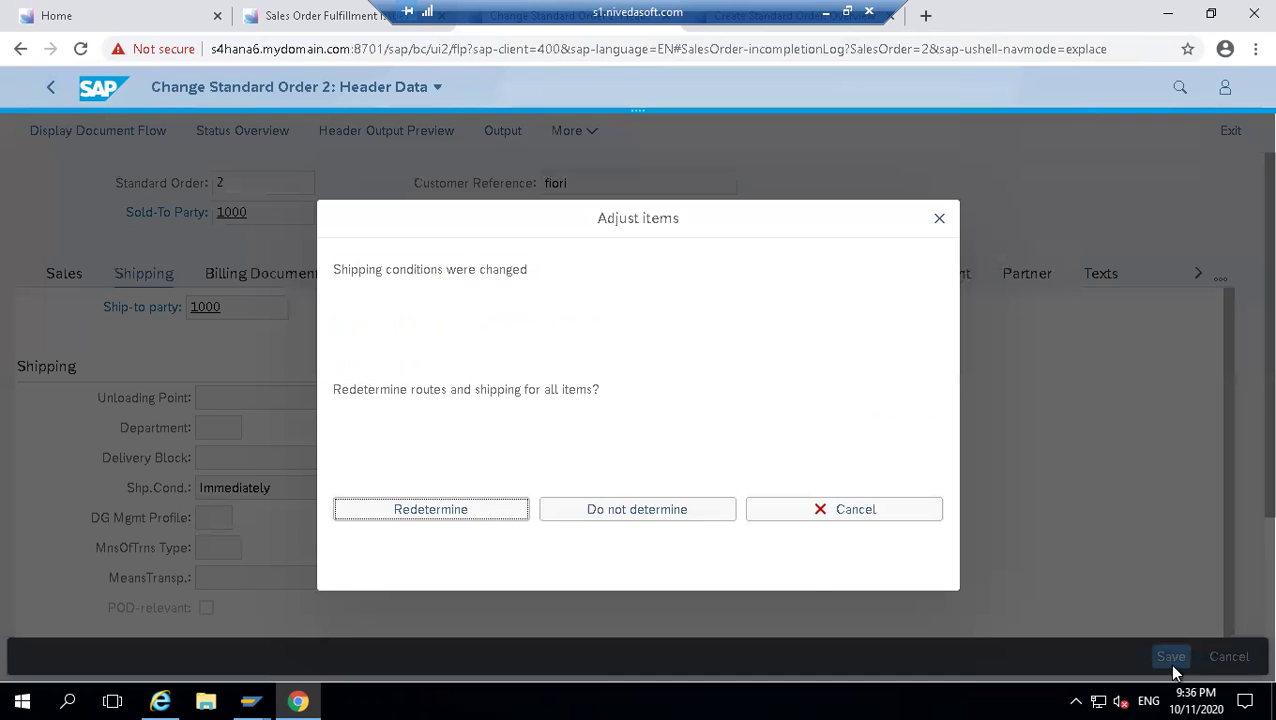
click(470, 516)
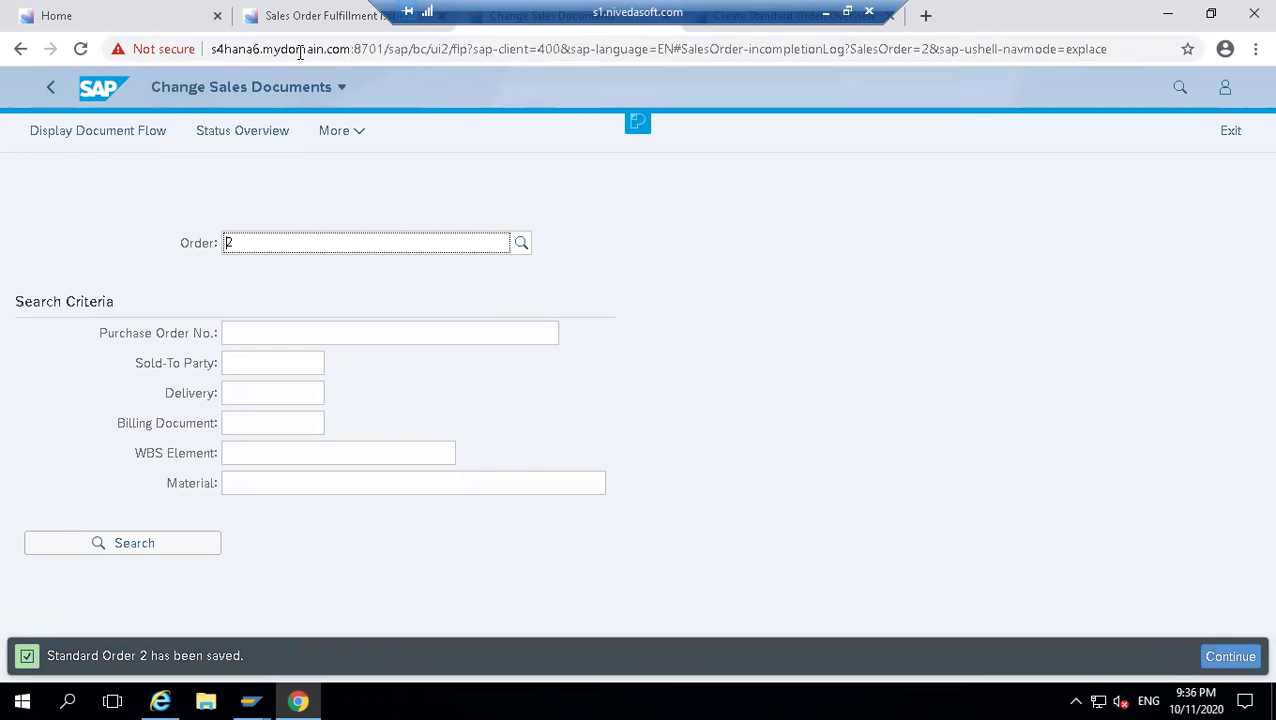
- Switch to the earlier Sales Order Fulfillment Issues page, return to the launchpad home, and look over the sales app groups
click(131, 22)
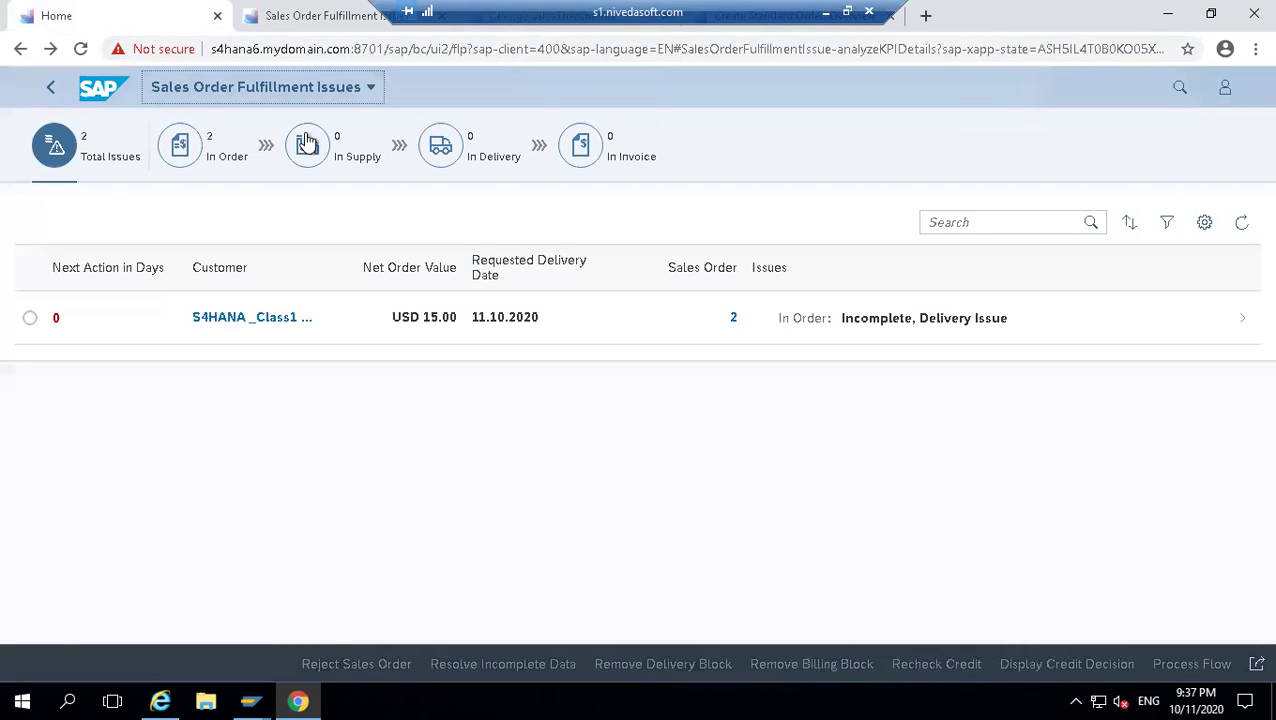
click(239, 90)
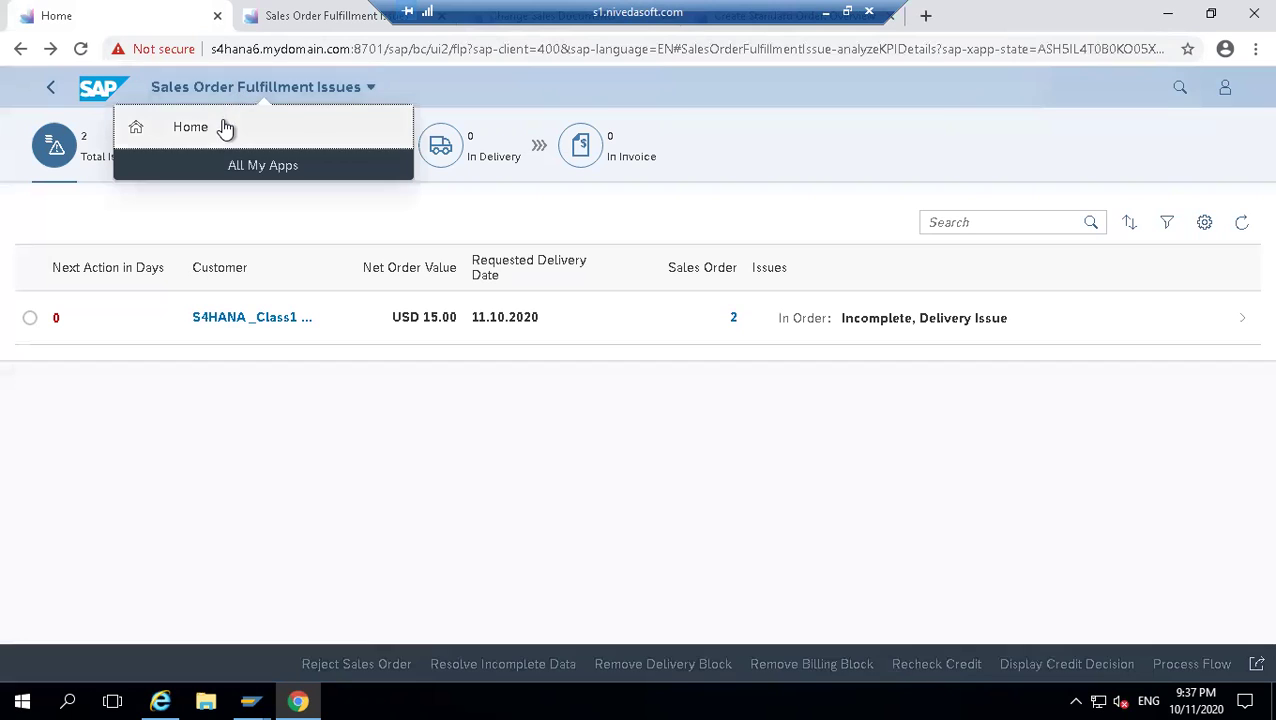
click(225, 128)
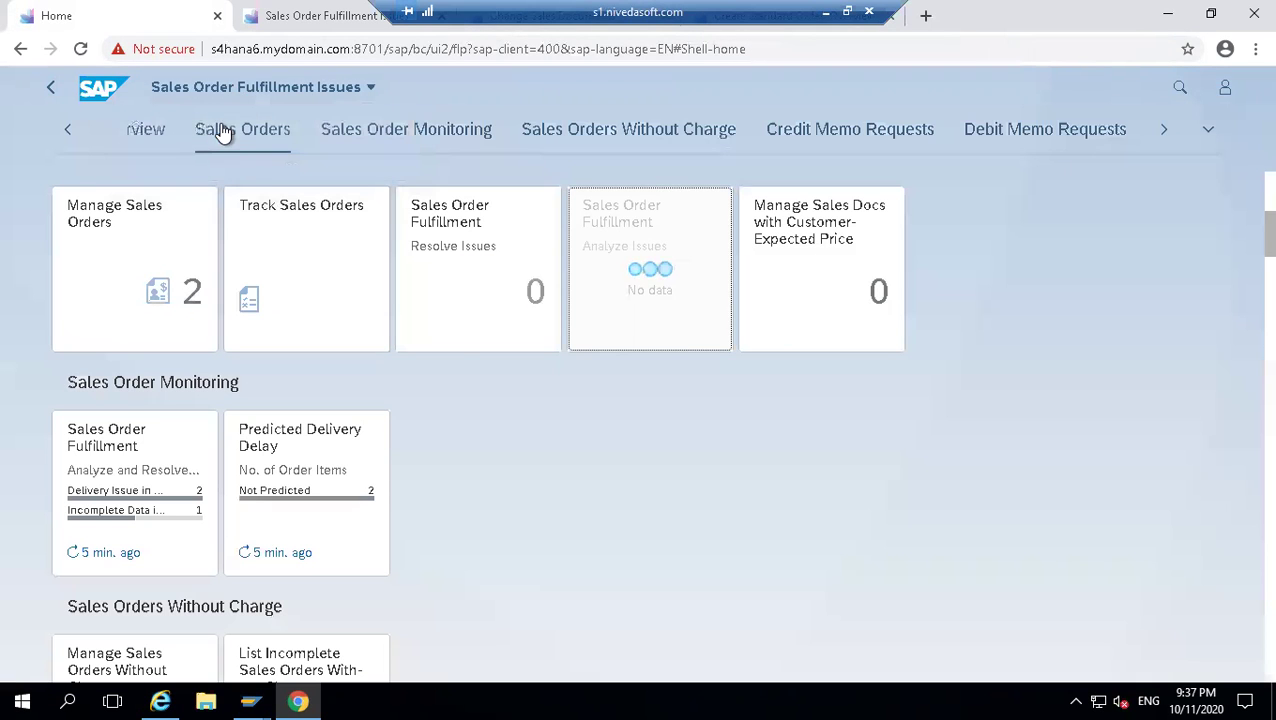
scroll(1242, 598, down, 5)
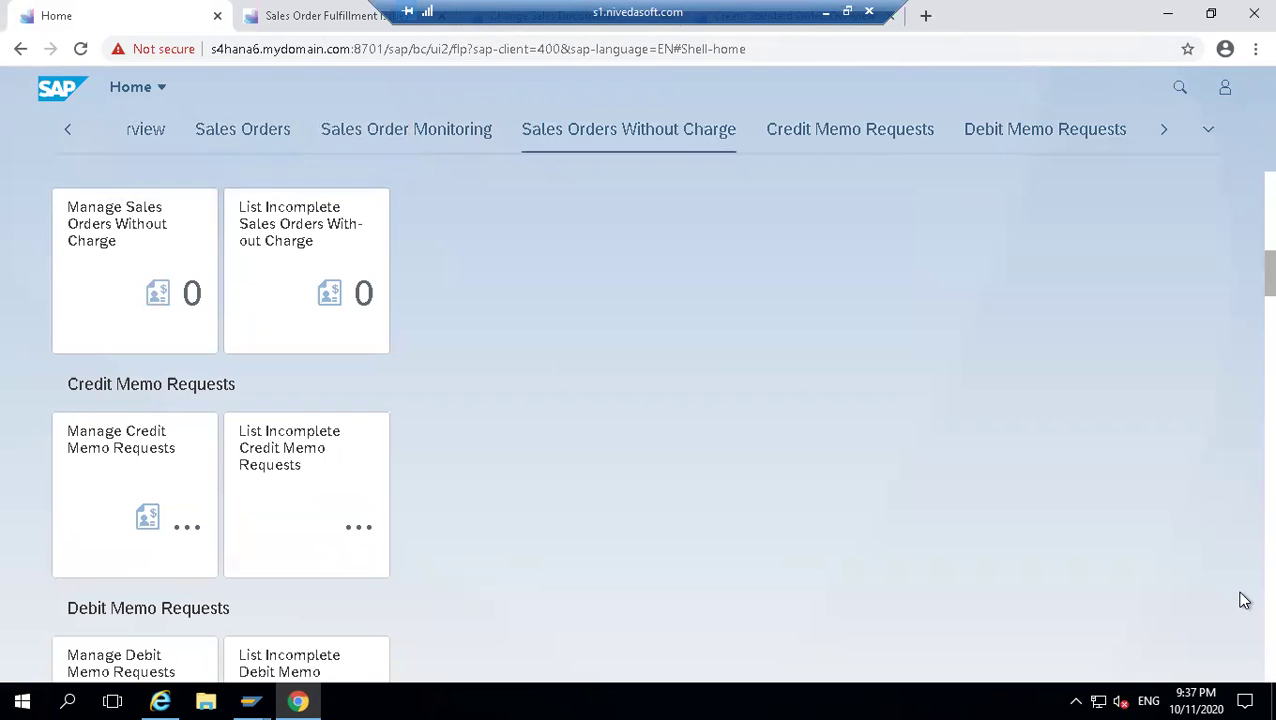
- Check the sales order list in the Sales Order Fulfillment Resolve Issues app and return to the launchpad home
scroll(1242, 600, down, 4)
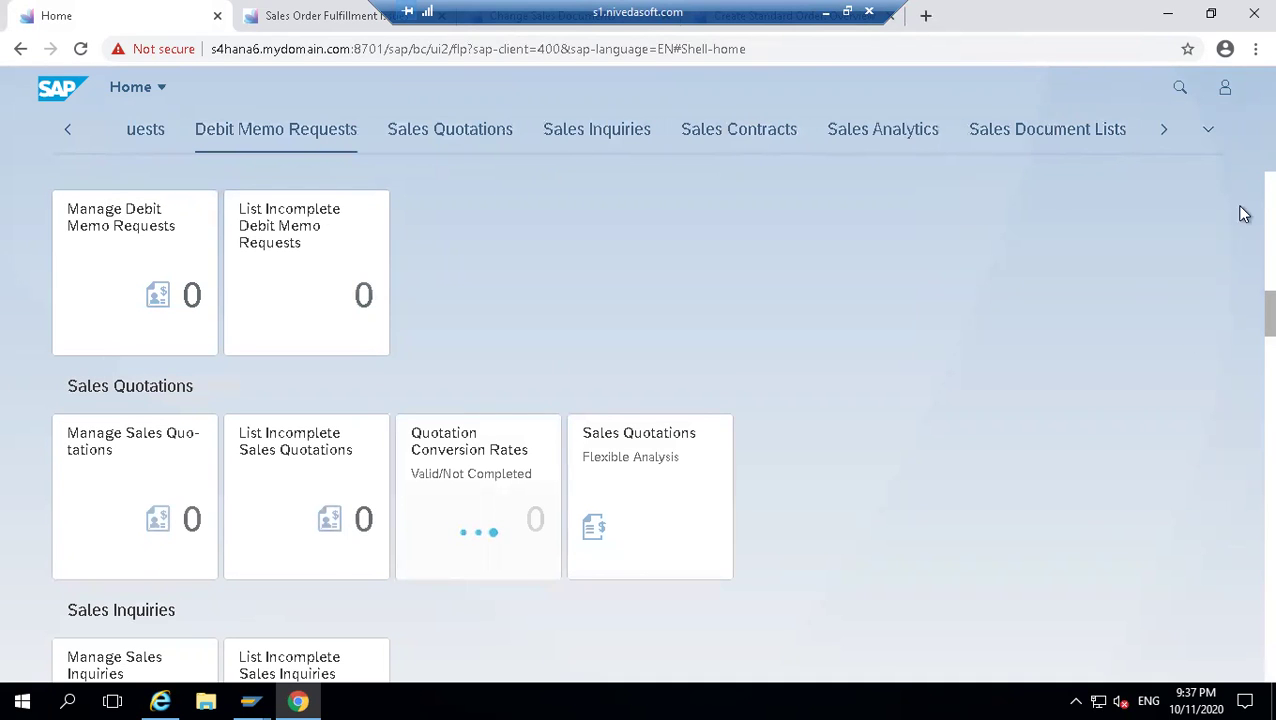
scroll(1244, 238, up, 4)
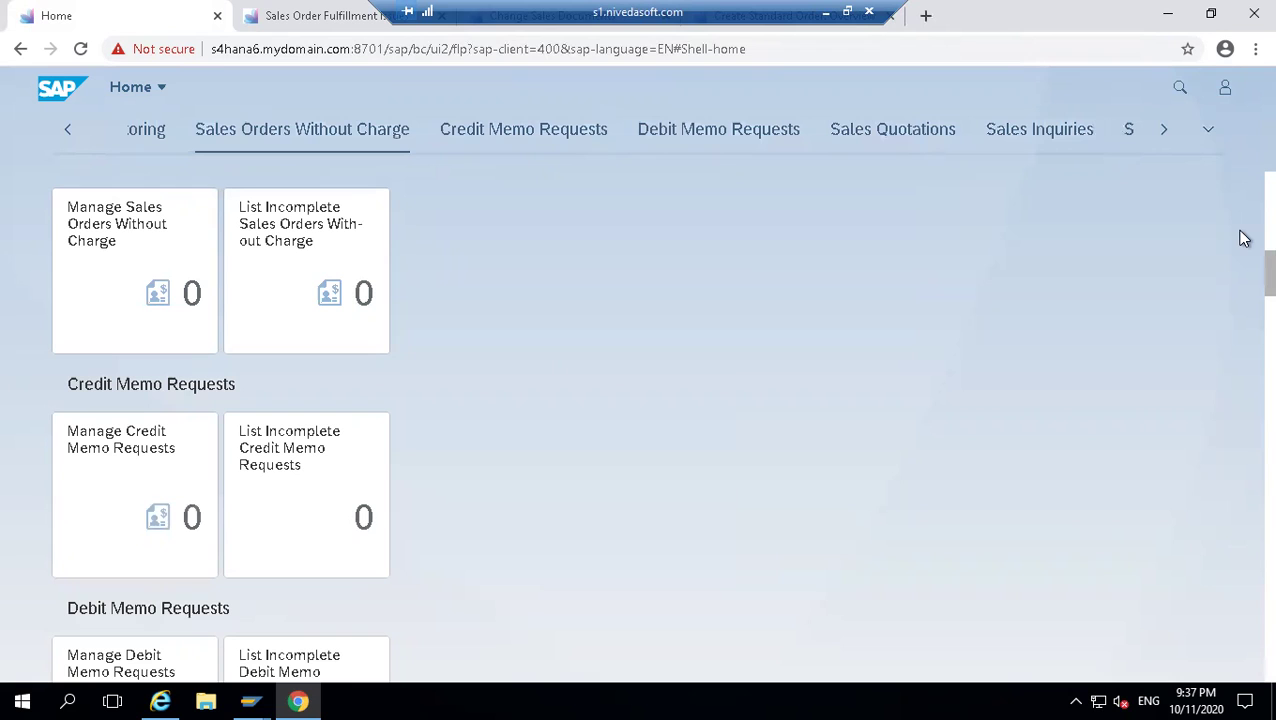
scroll(1244, 223, up, 4)
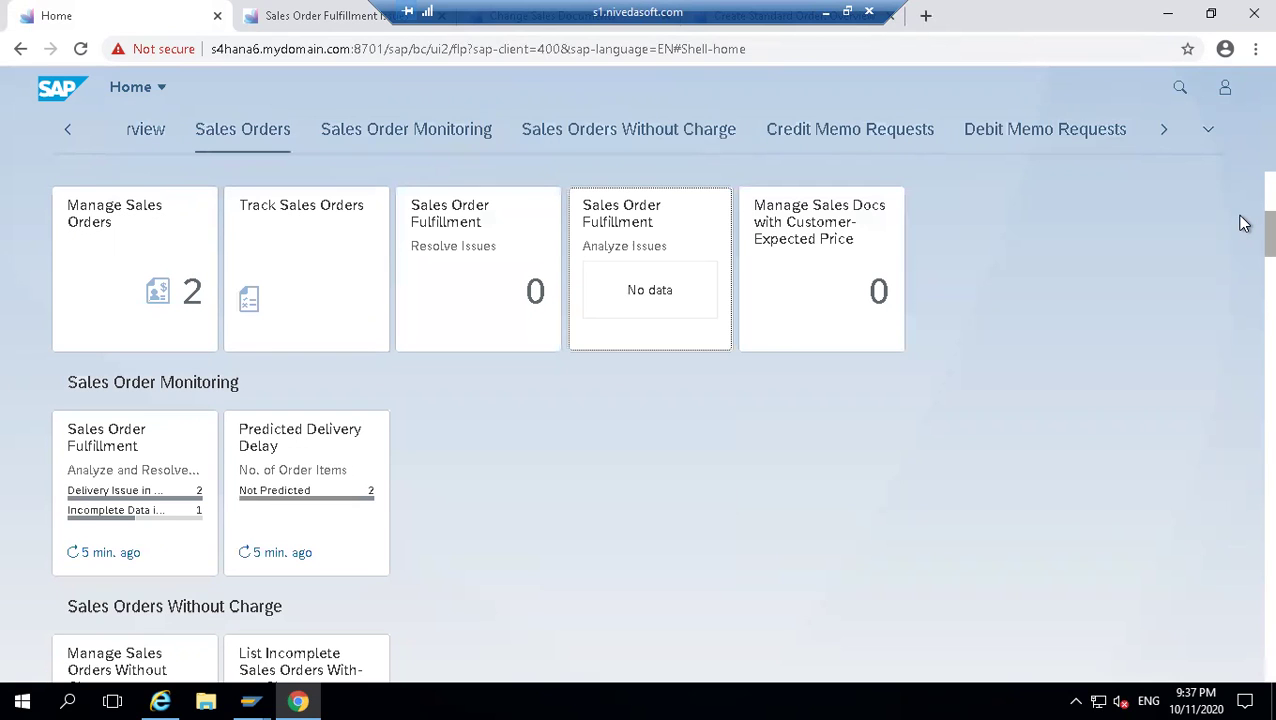
click(456, 272)
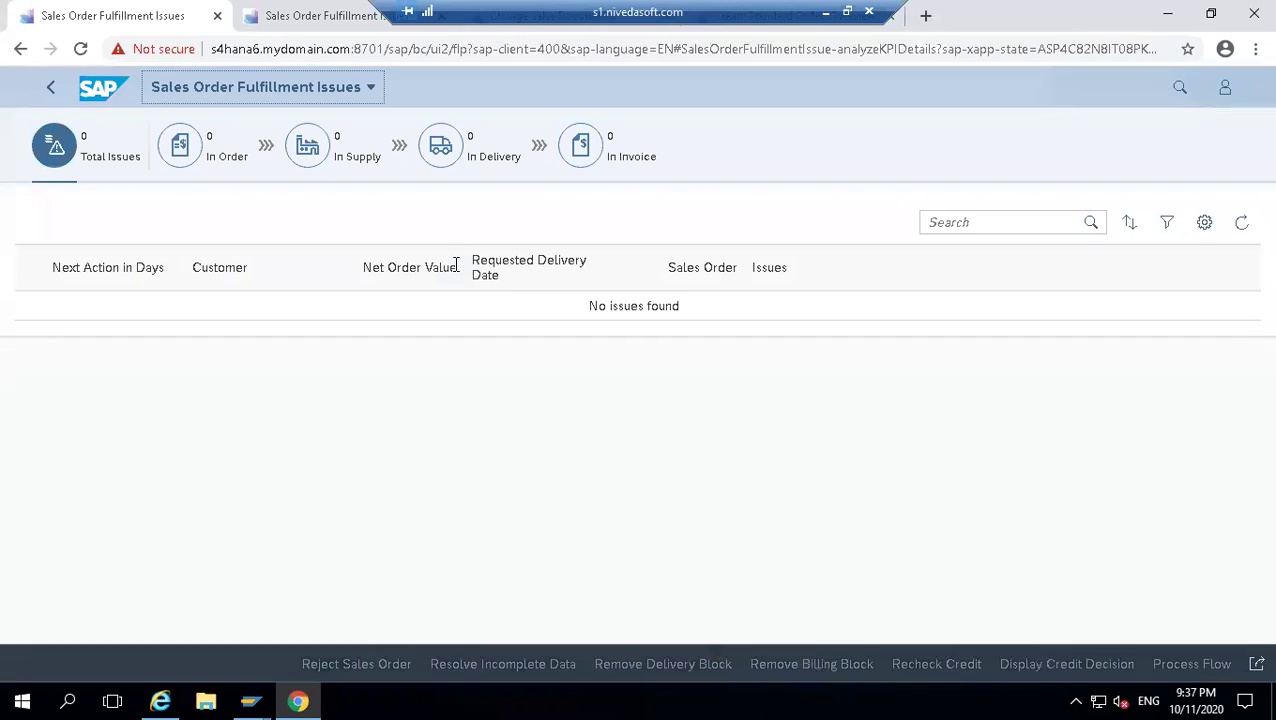
click(45, 90)
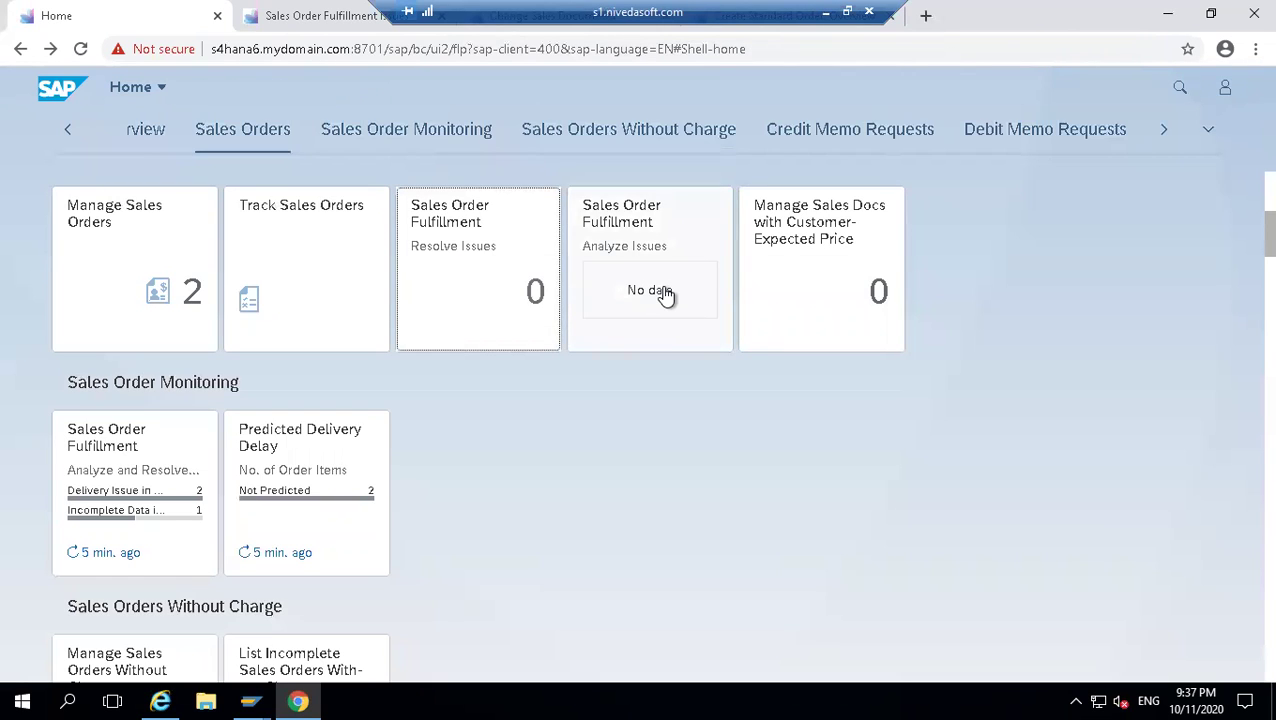
- View the Sales Order Fulfillment Analyze Issues report by Sales Orders and return to the launchpad home
click(665, 294)
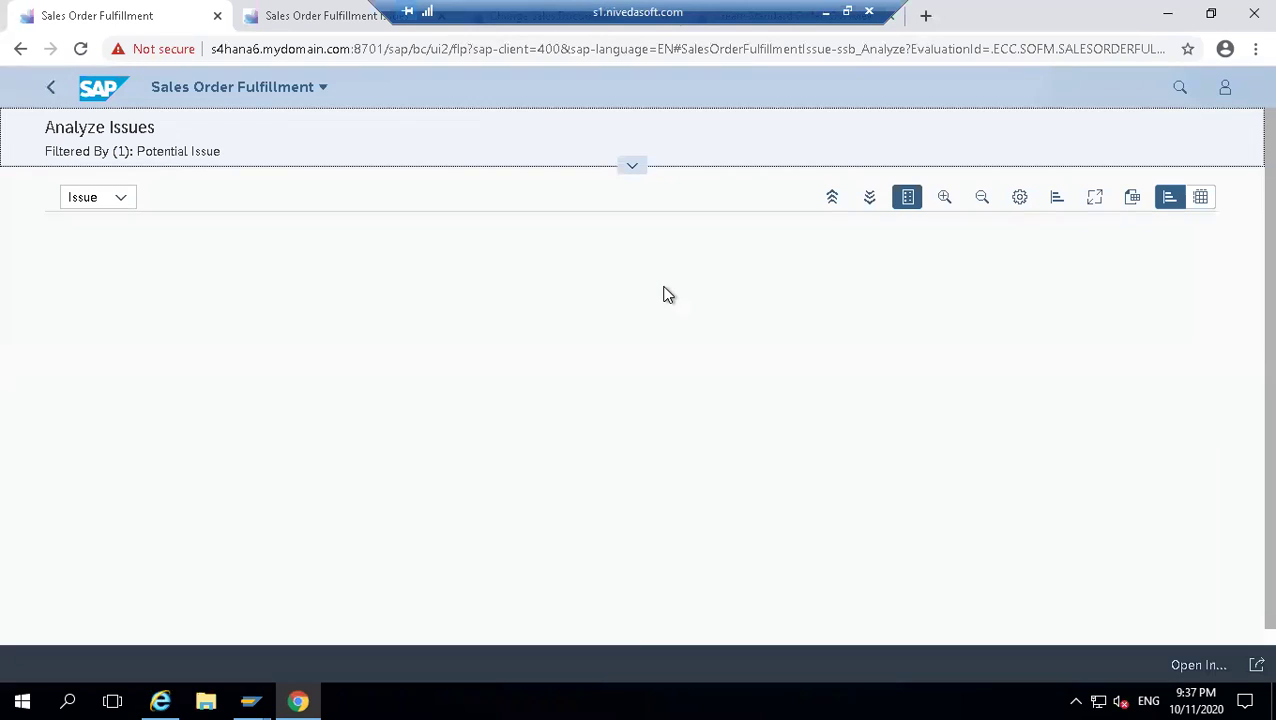
click(108, 200)
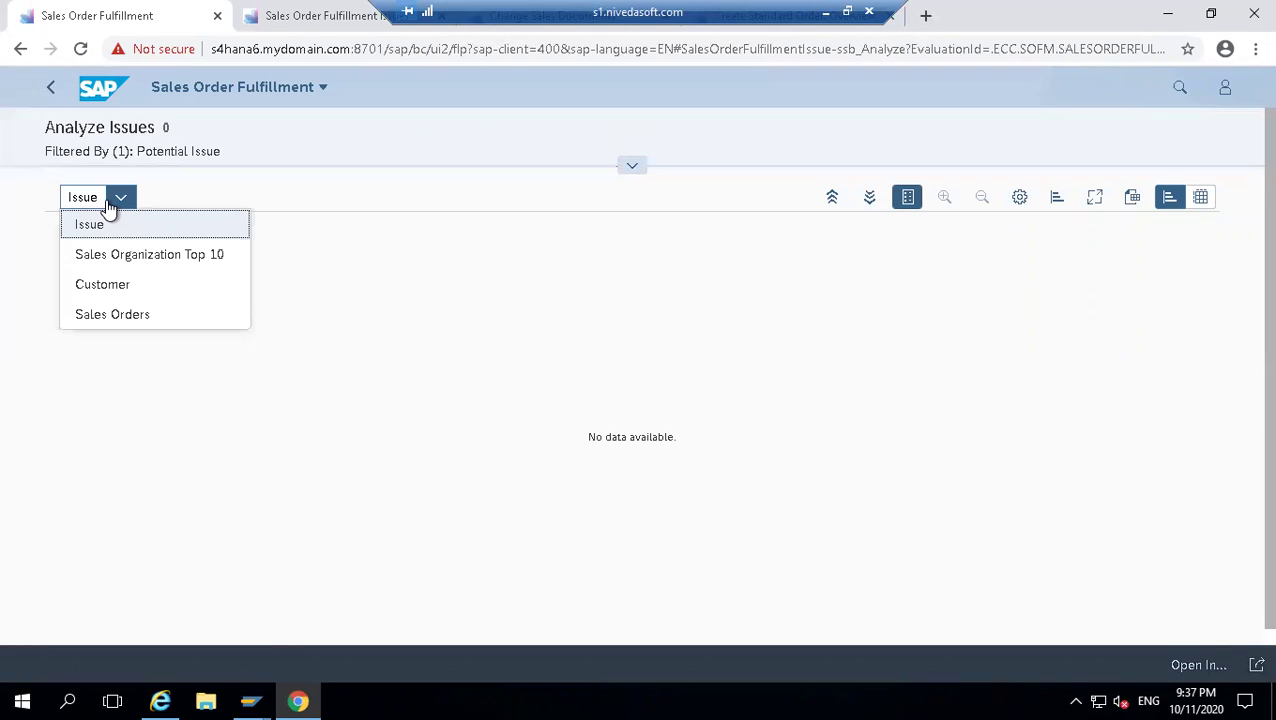
click(137, 315)
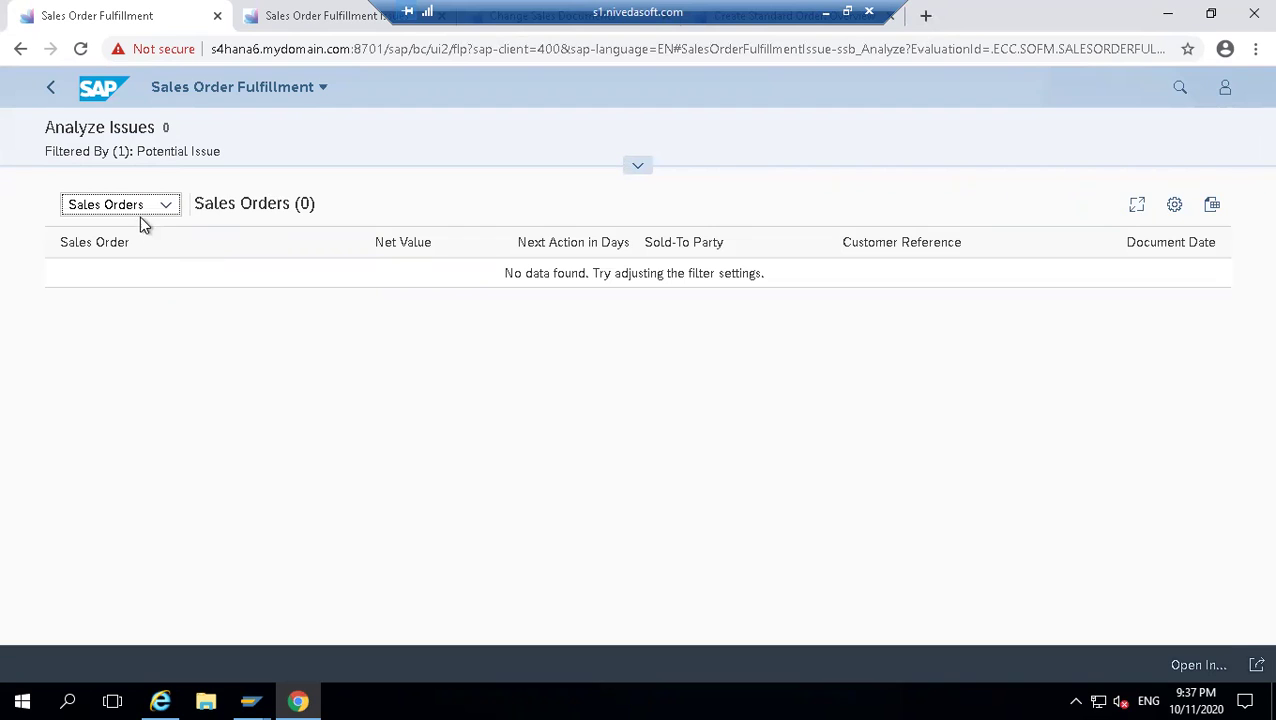
click(47, 90)
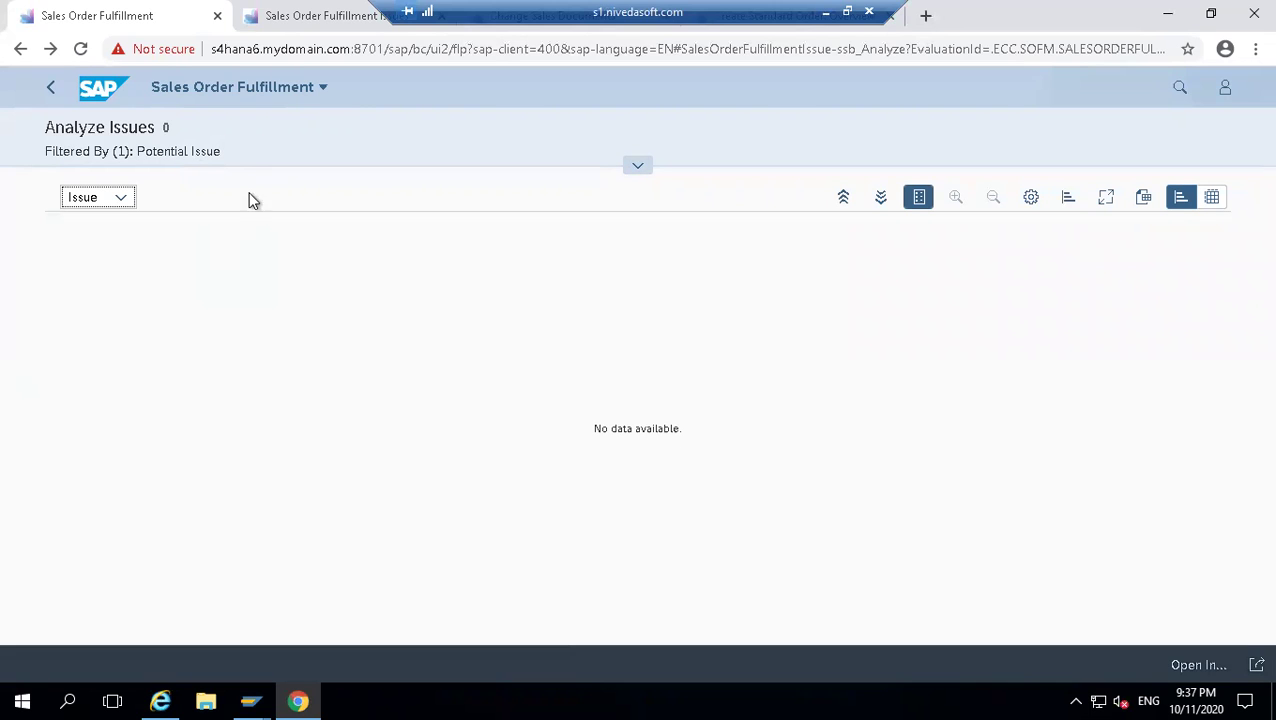
click(45, 88)
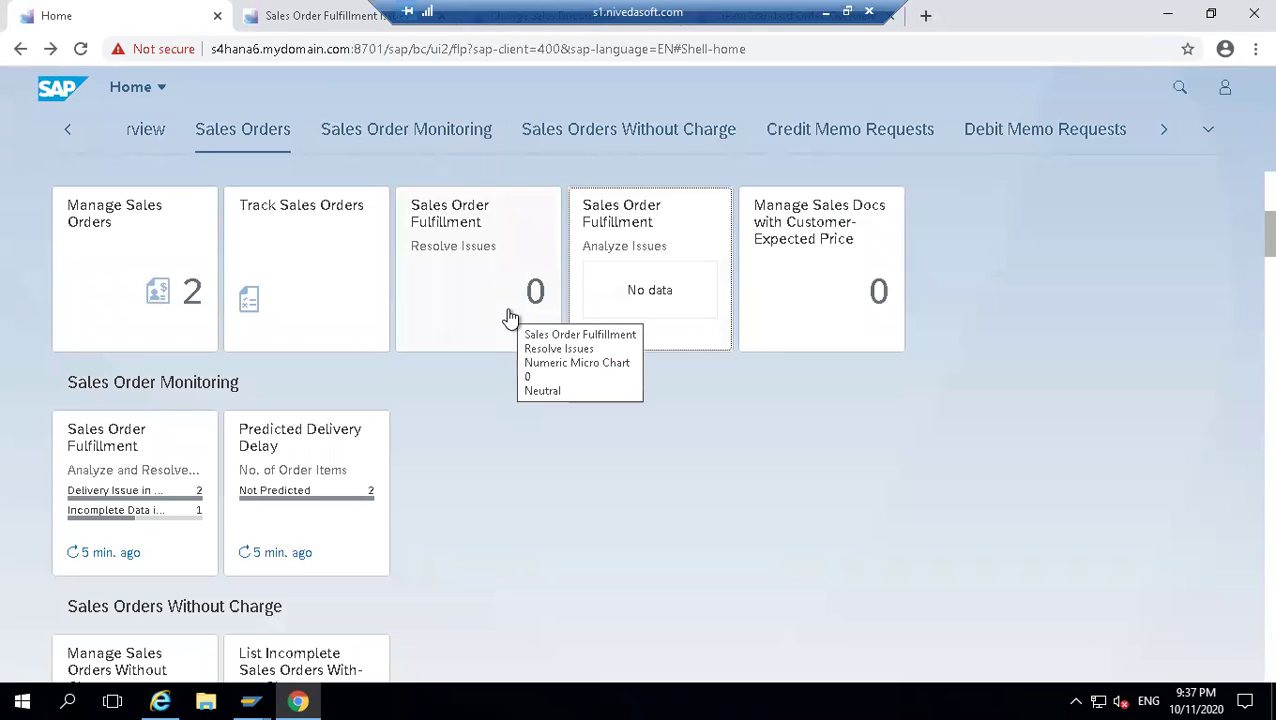
- Check the Manage Sales Orders app and the Sales Order Monitoring group's fulfillment issue charts, returning to the launchpad home after each
click(120, 270)
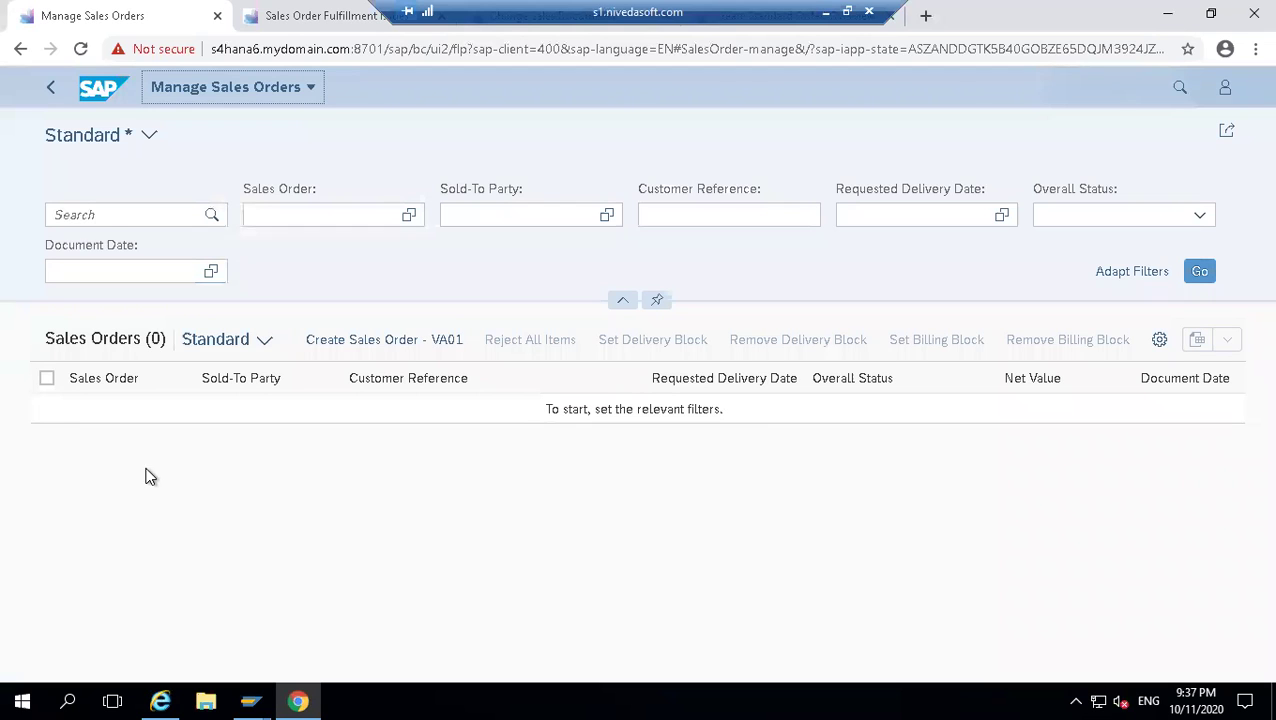
click(52, 98)
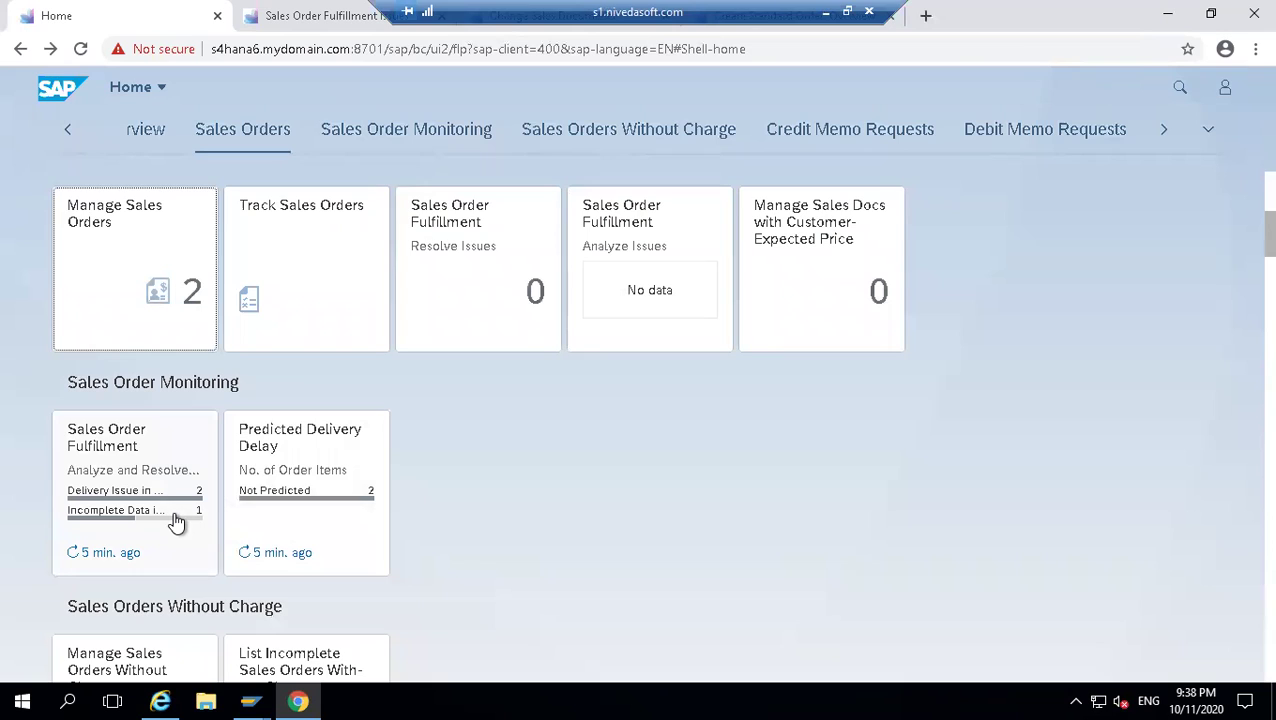
click(176, 522)
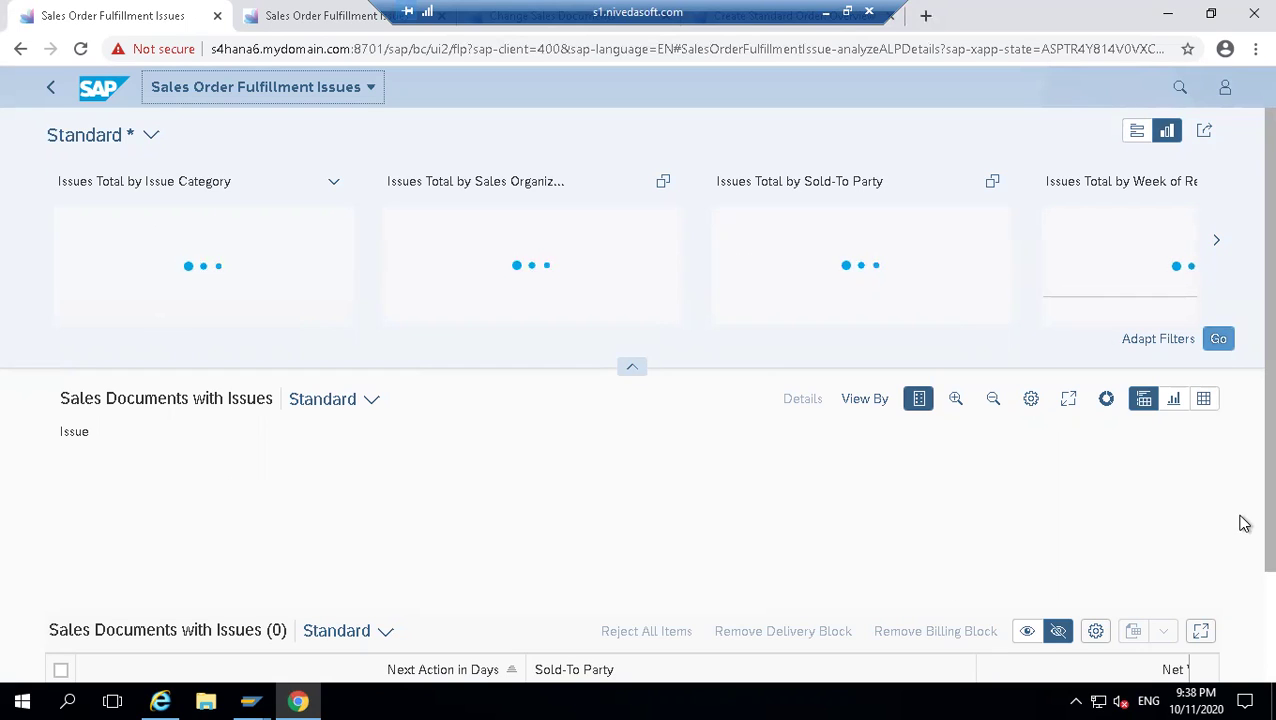
scroll(1244, 645, down, 2)
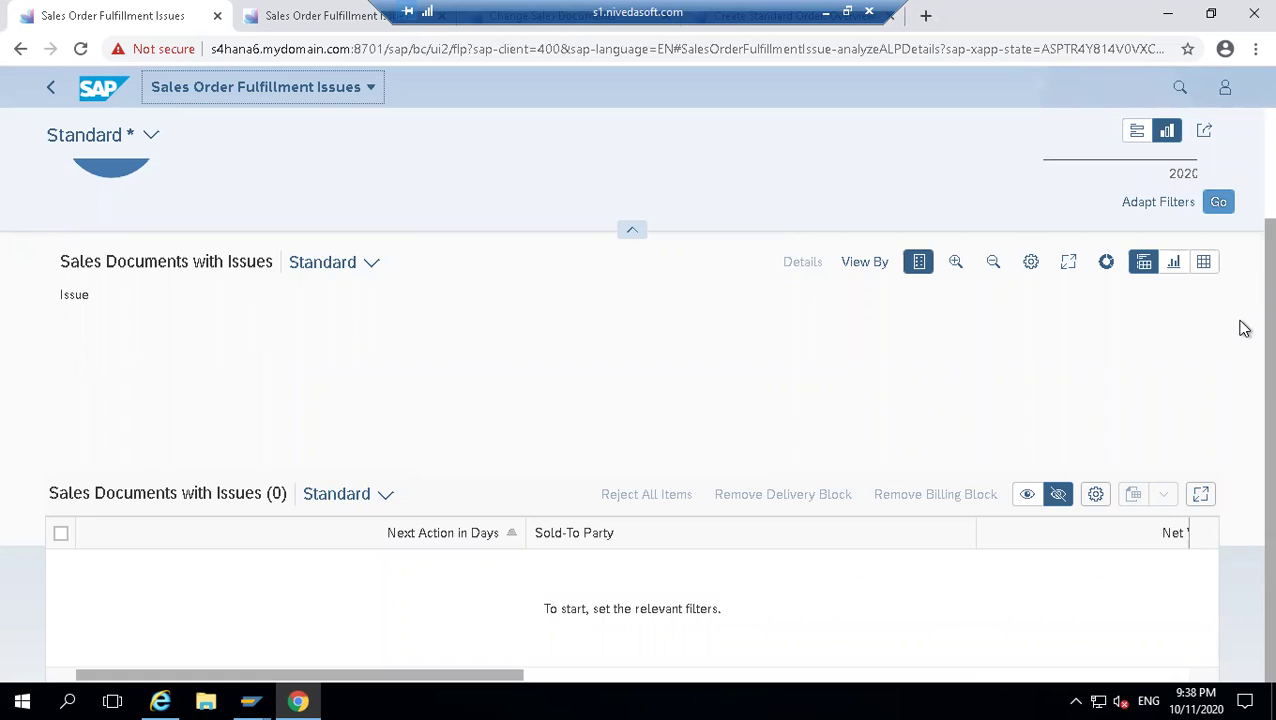
scroll(1244, 188, up, 2)
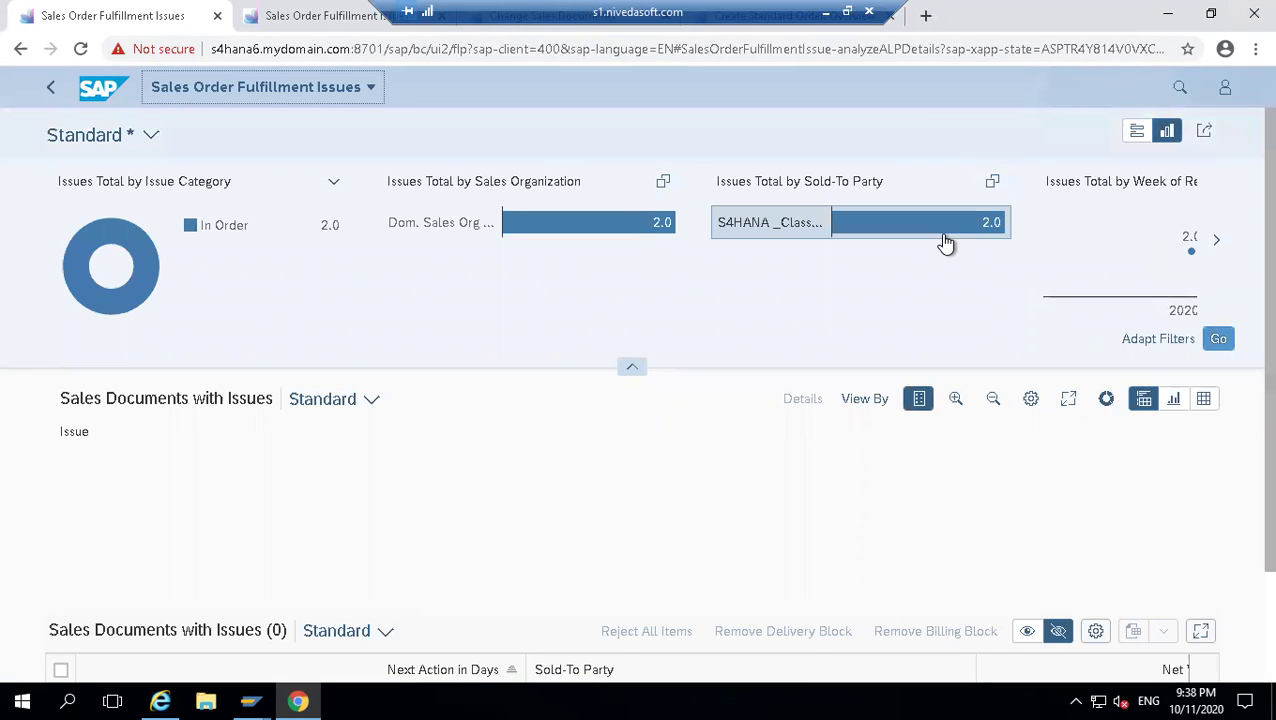
mouse_move(945, 243)
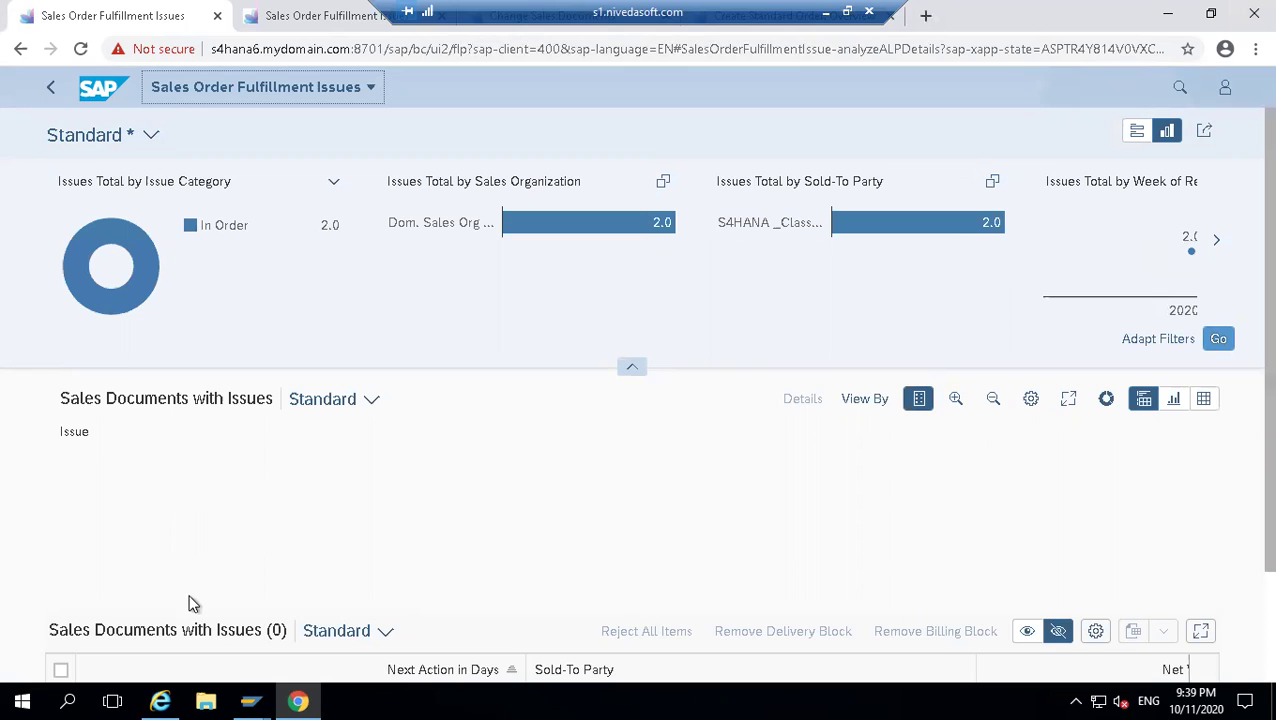
click(286, 88)
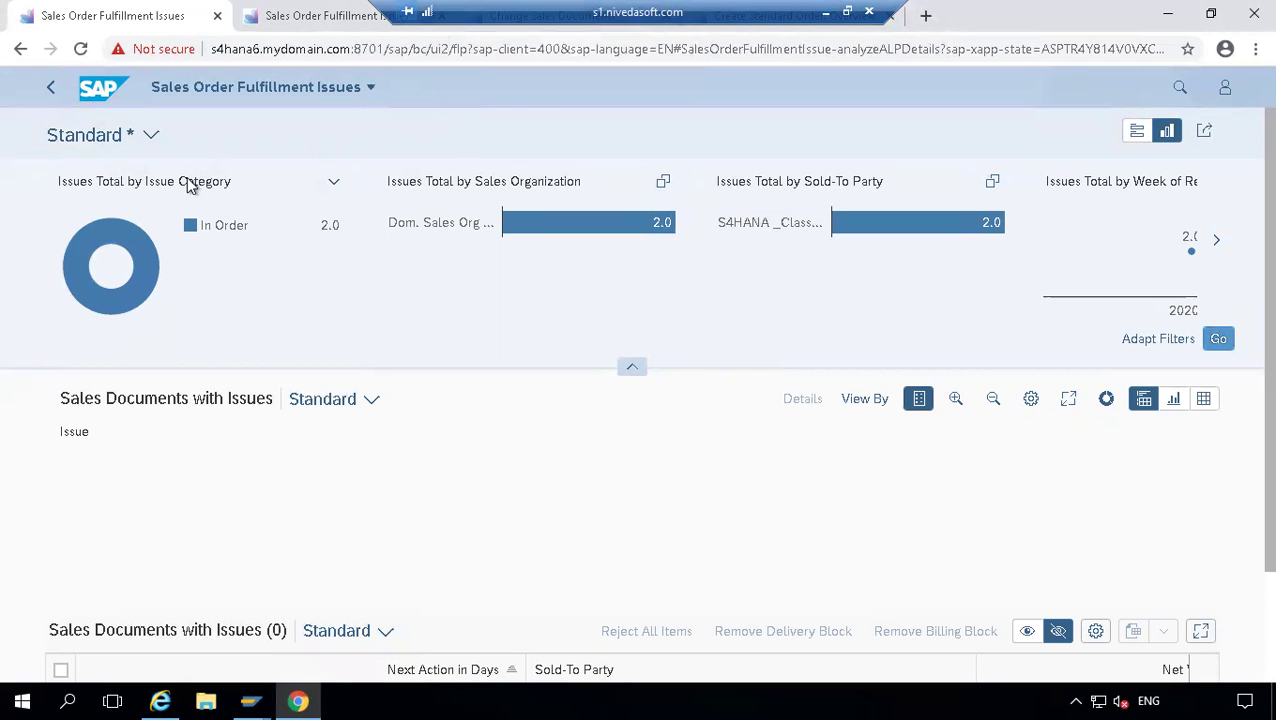
click(288, 98)
click(199, 135)
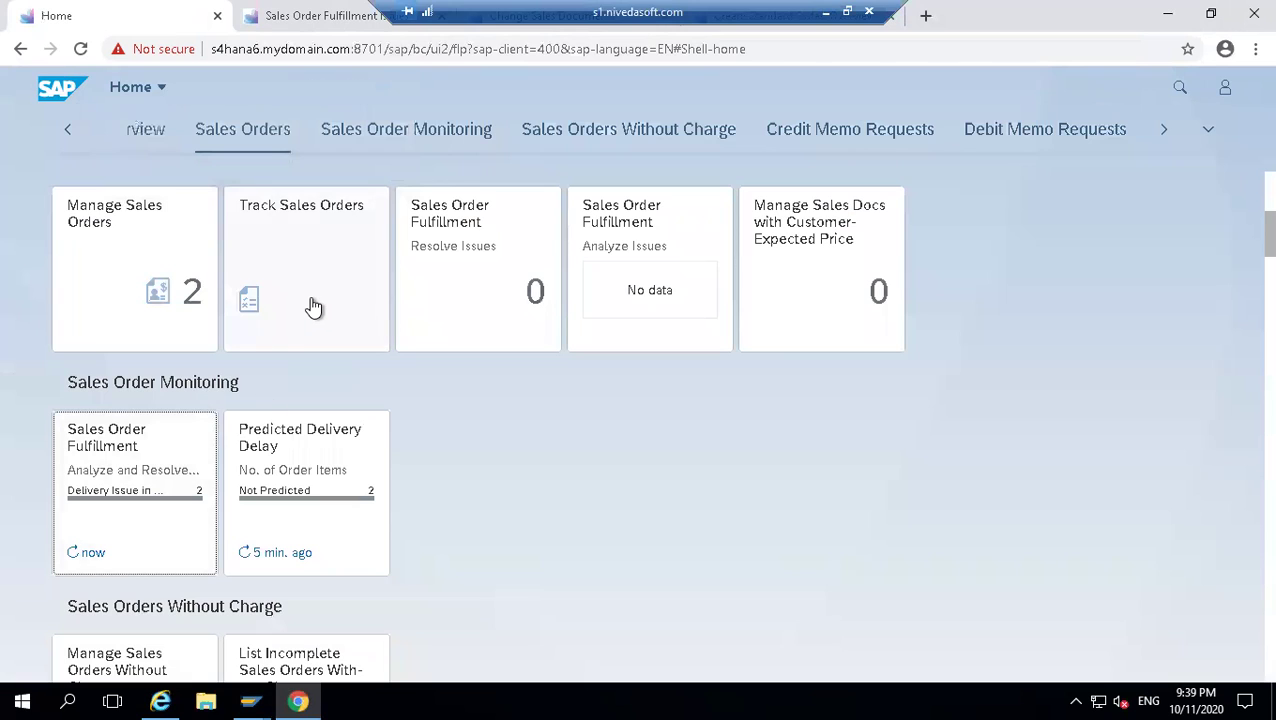
- Check the Track Sales Orders app and the fulfillment Resolve Issues app, returning to the launchpad home after each
click(313, 307)
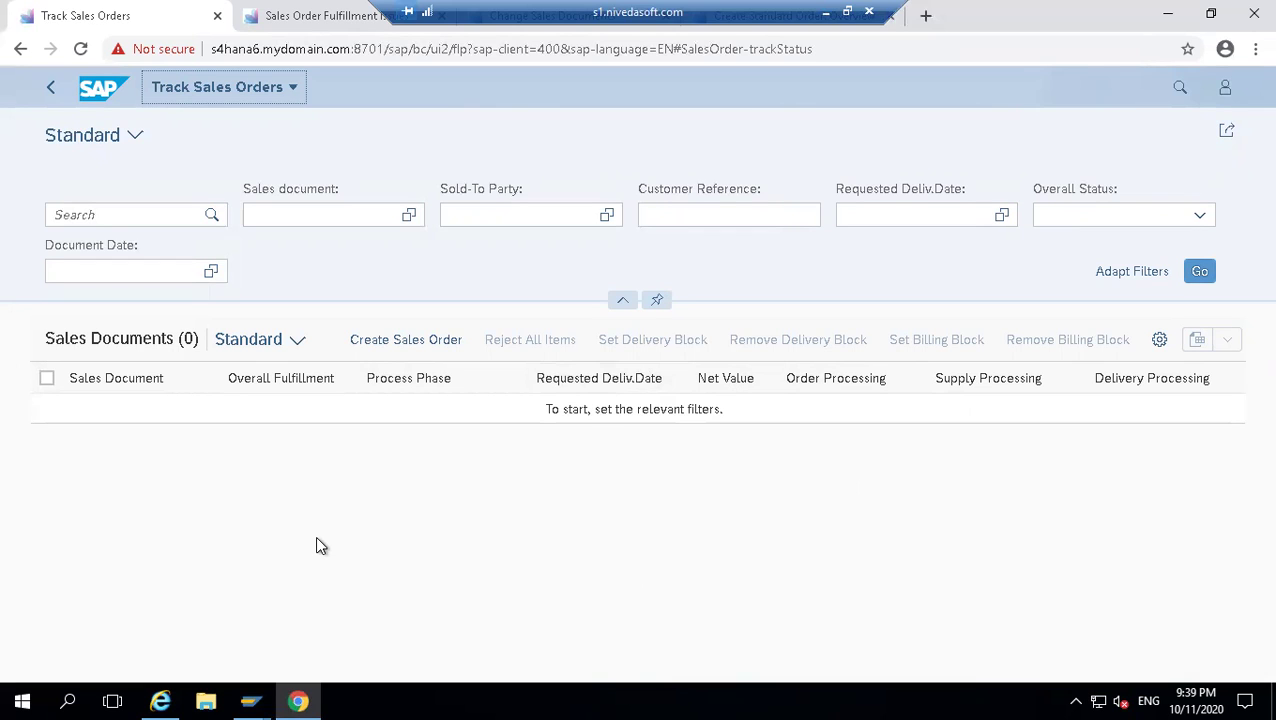
click(50, 92)
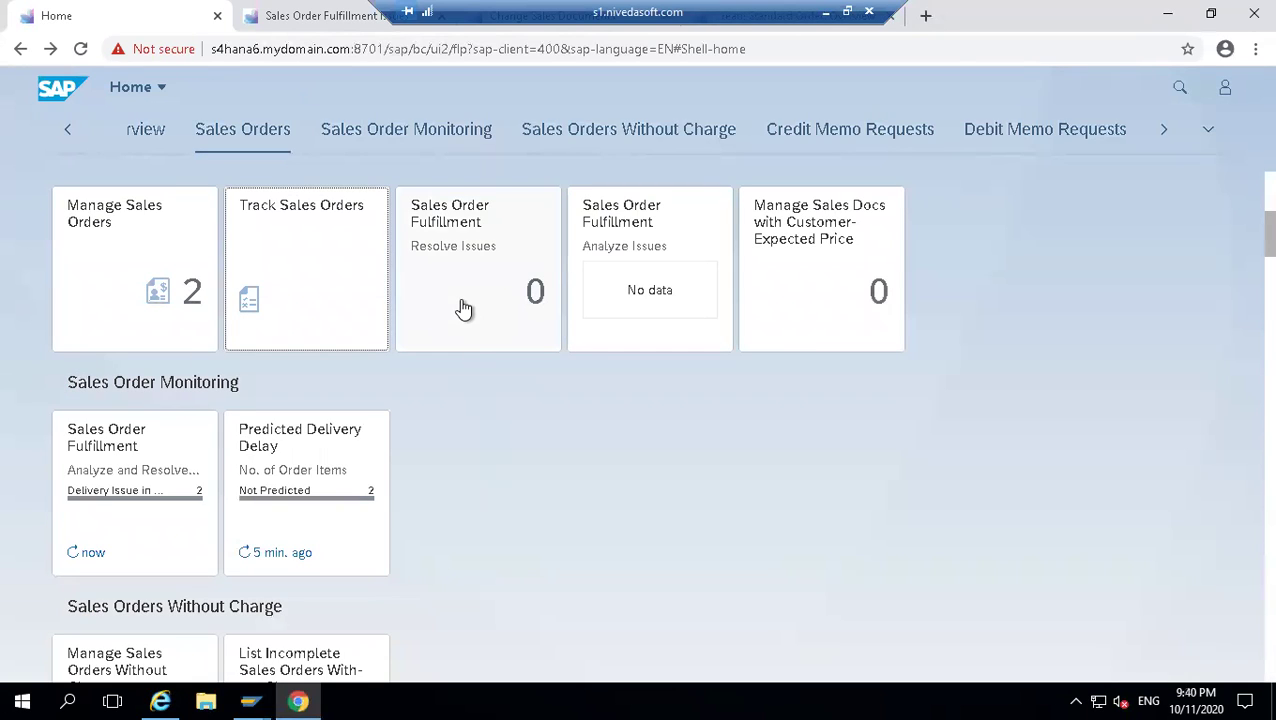
click(458, 268)
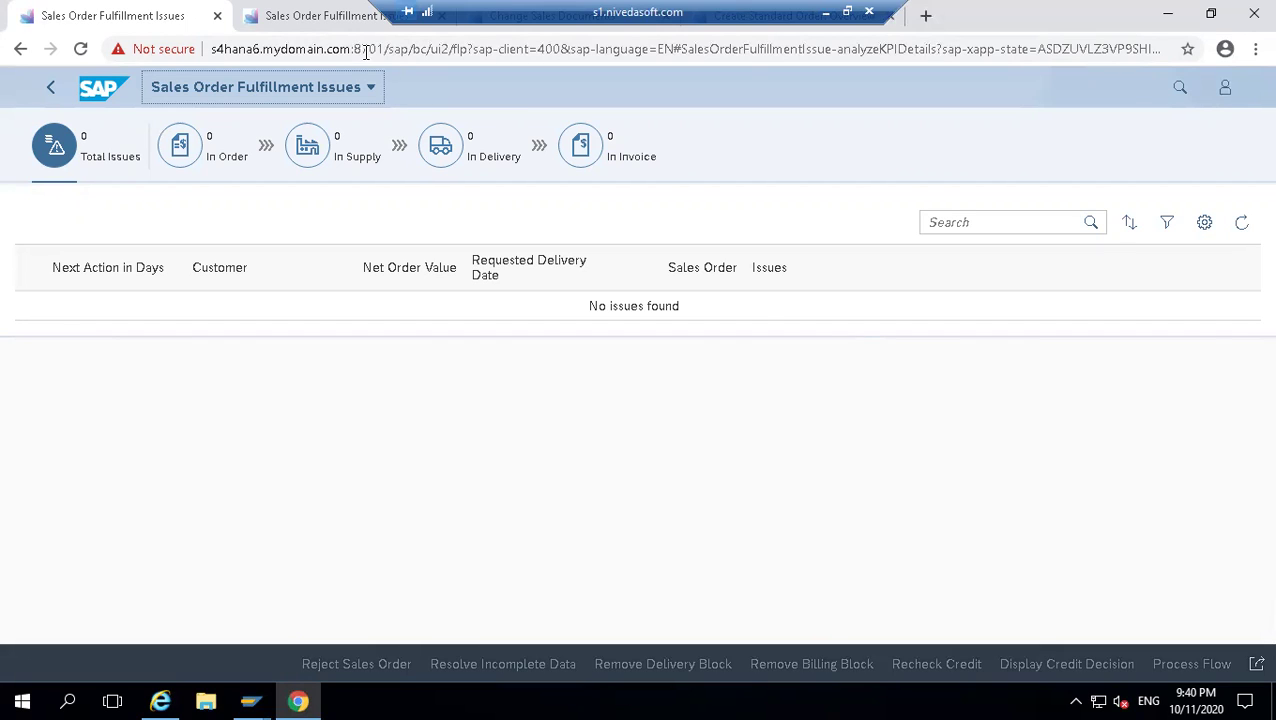
click(275, 97)
click(250, 133)
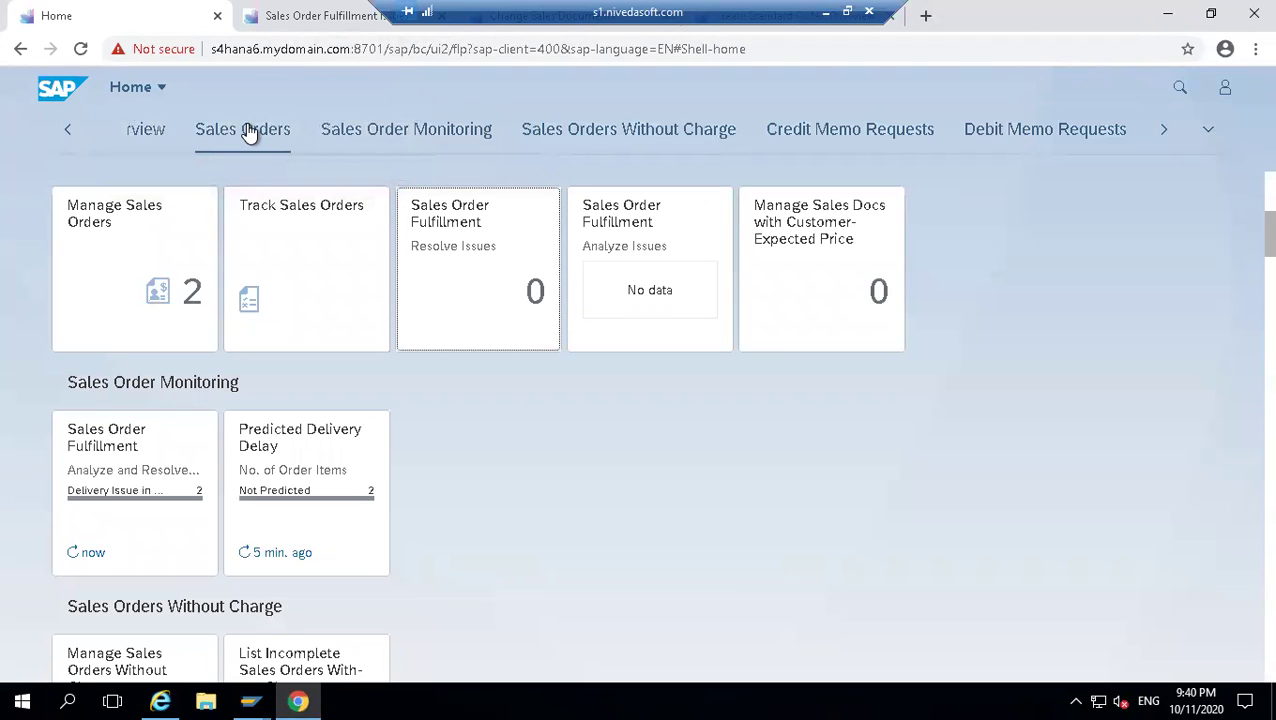
- Recheck the Sales Order Fulfillment Issues page for open issues and go back to the launchpad home
click(490, 289)
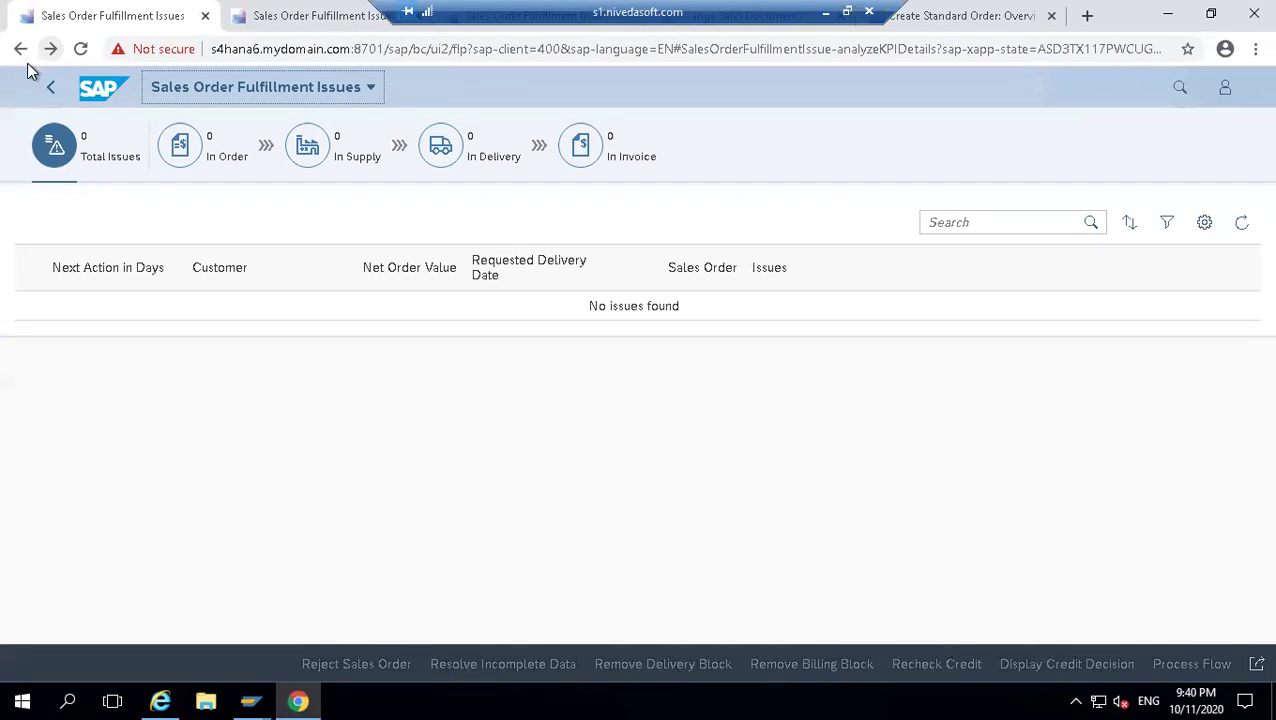
click(220, 97)
click(224, 126)
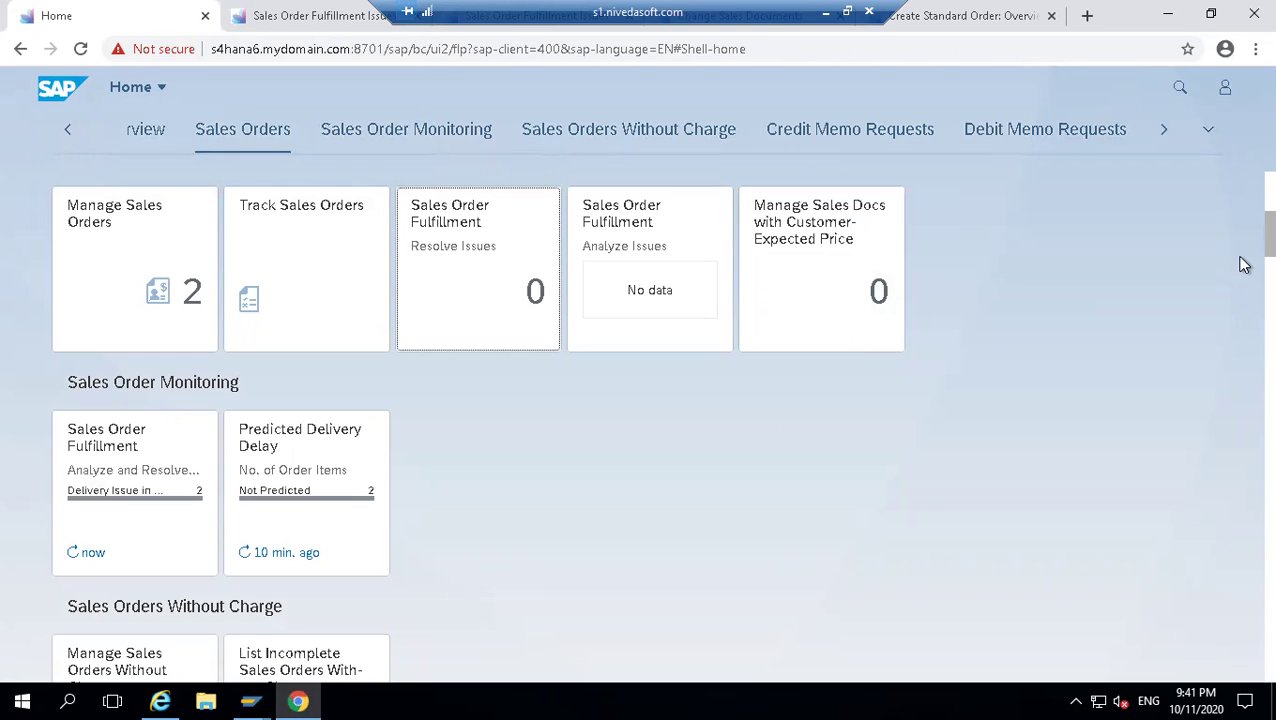
- Look over the launchpad's sales app groups from Sales Order Monitoring through Sales Master Data and Sales Output Processing
scroll(1243, 260, down, 2)
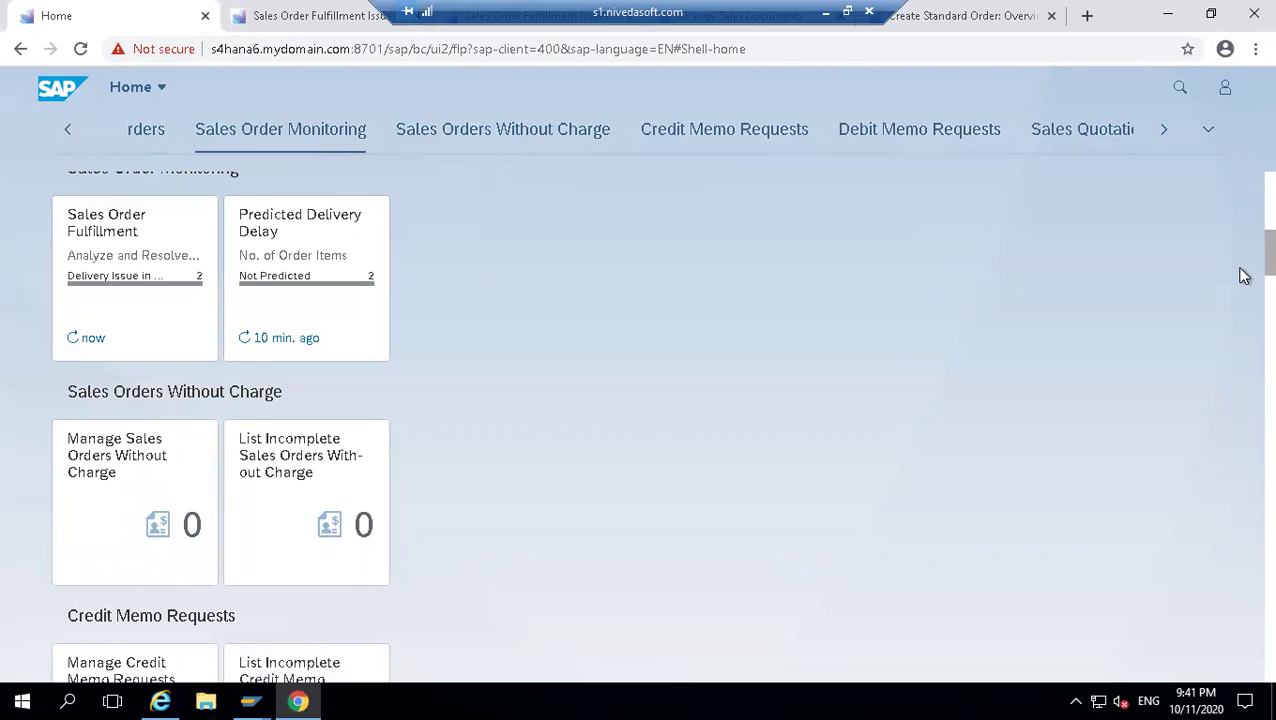
scroll(1244, 276, down, 5)
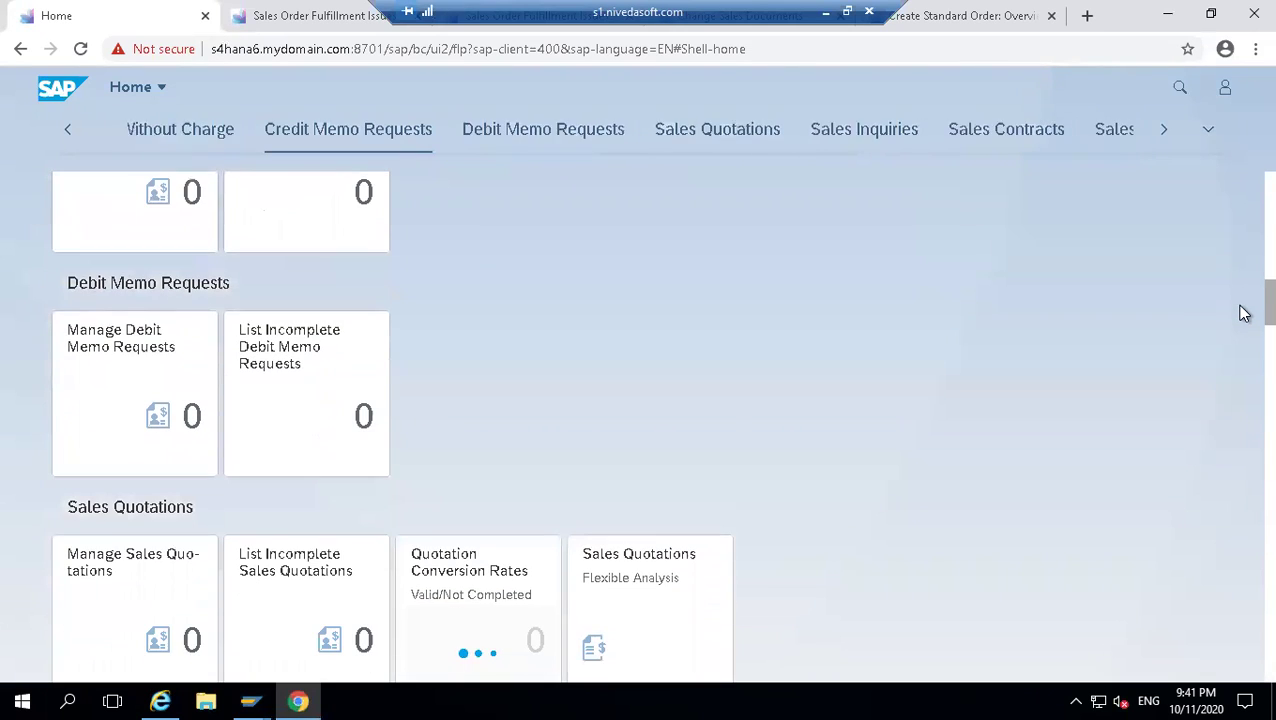
scroll(1244, 326, down, 3)
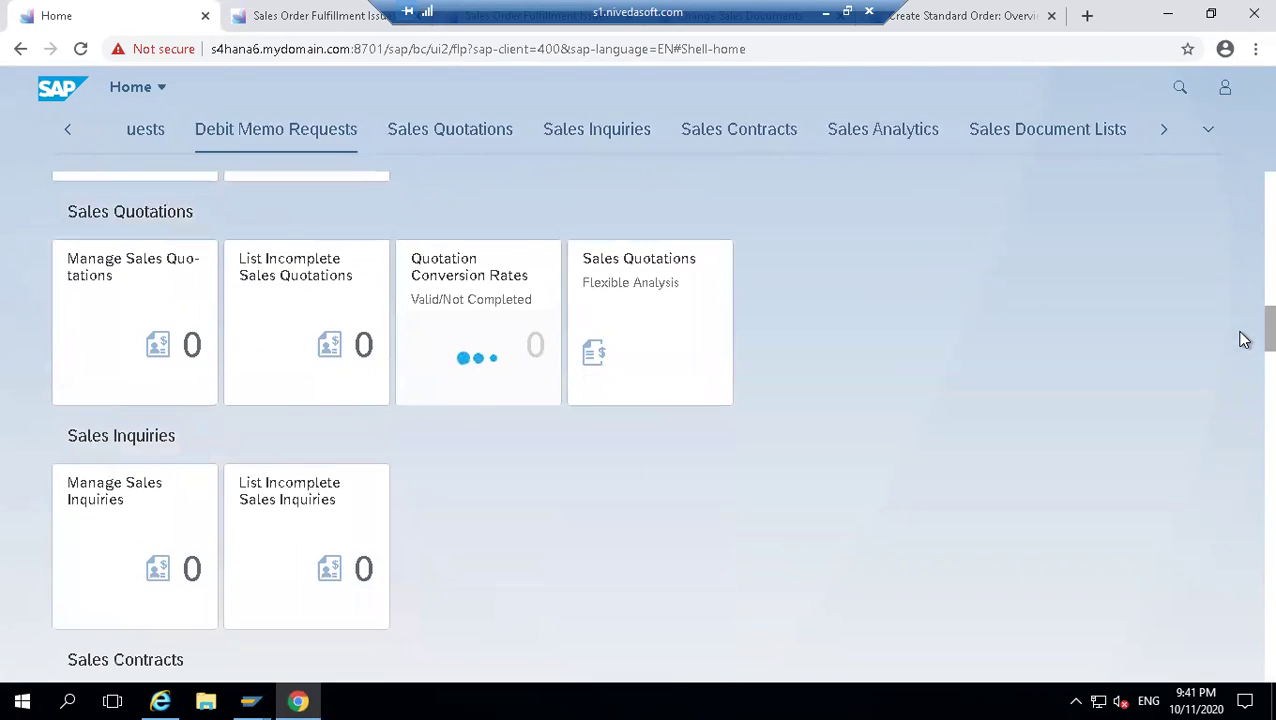
scroll(1244, 340, down, 4)
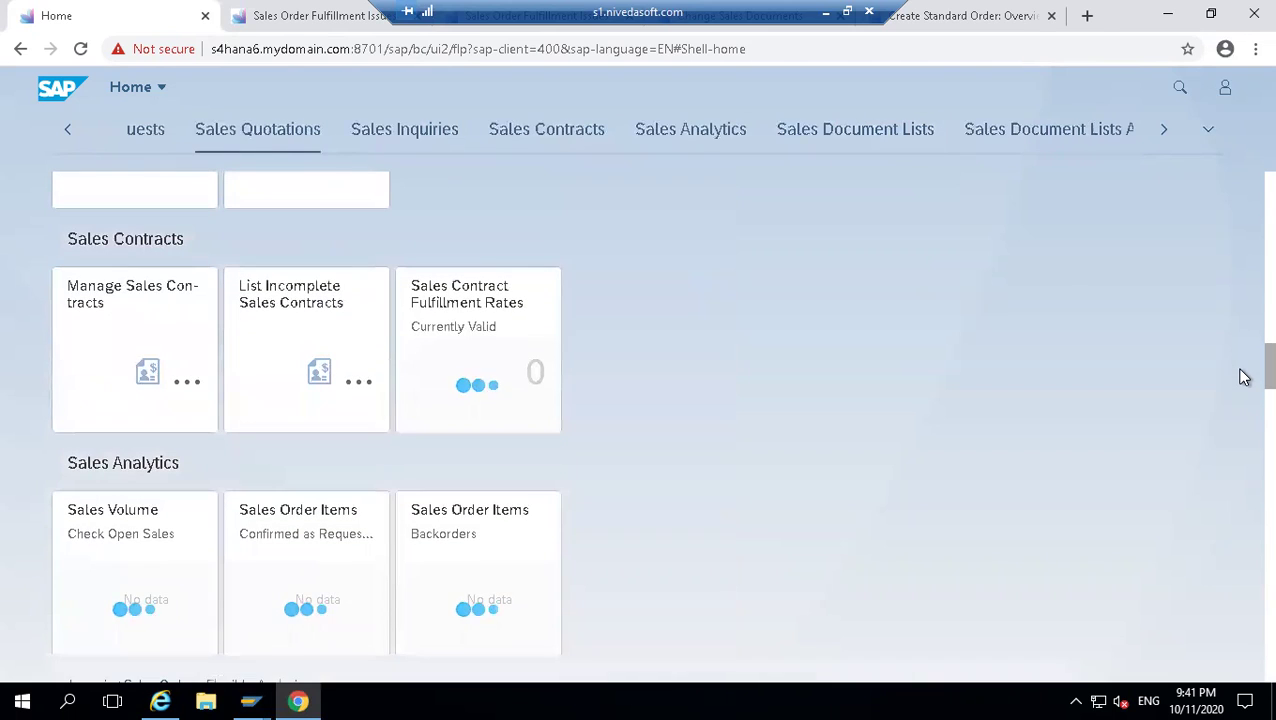
scroll(1244, 385, down, 2)
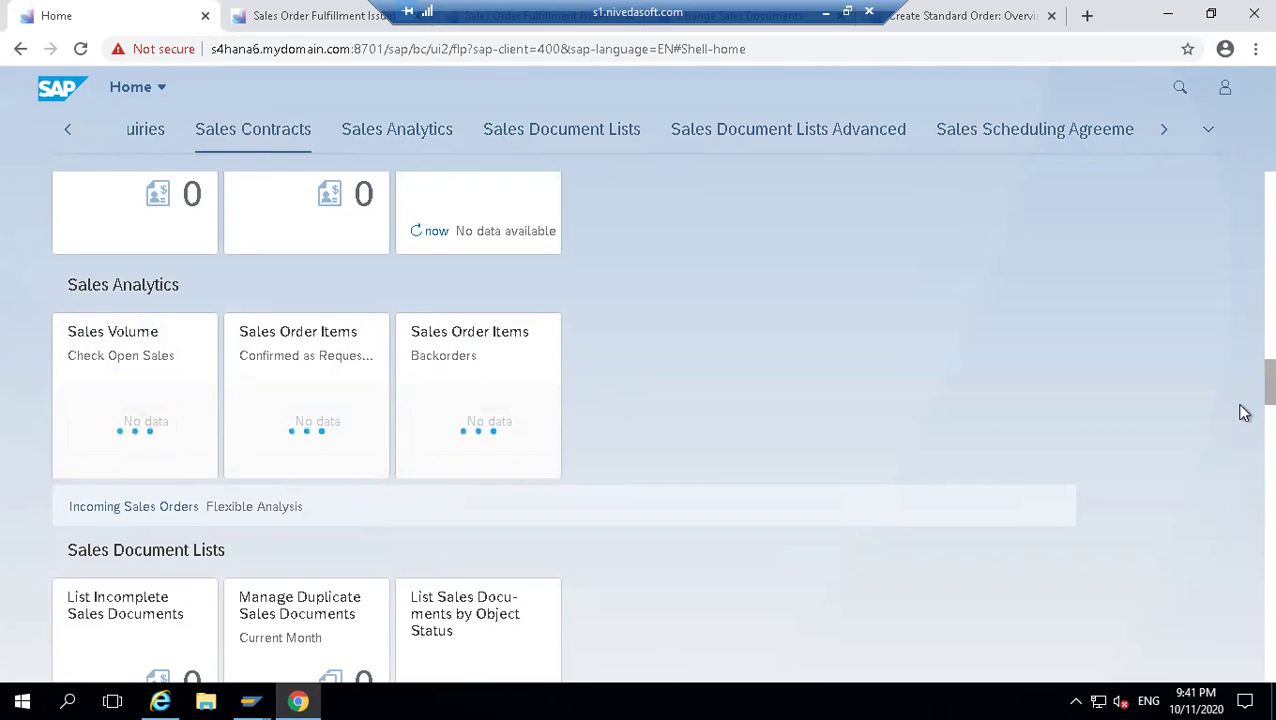
scroll(1242, 410, down, 3)
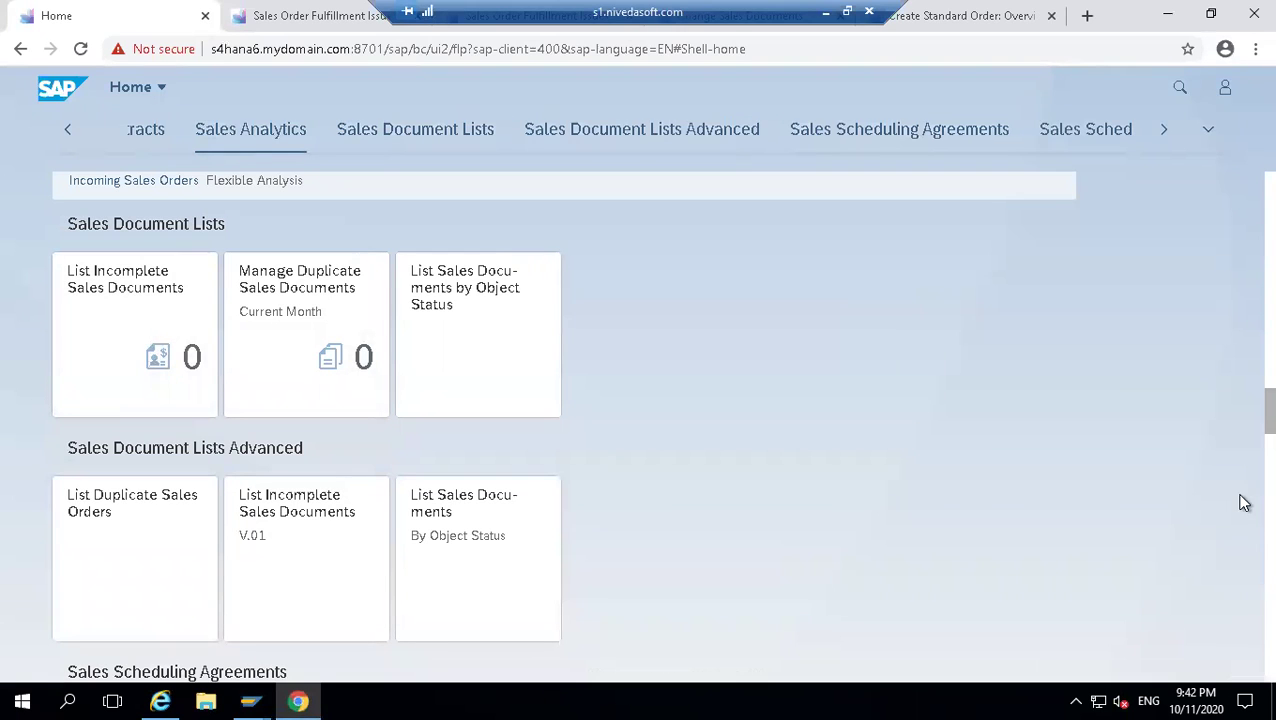
scroll(1243, 424, down, 5)
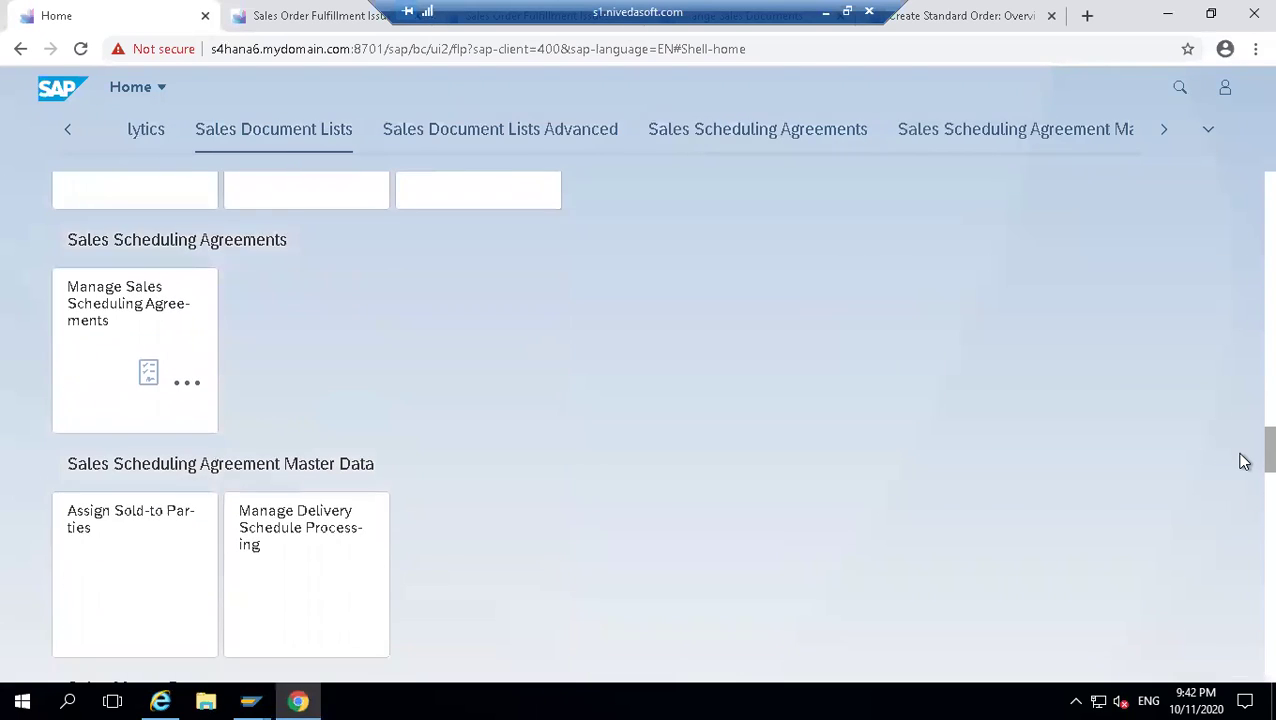
scroll(1243, 461, down, 2)
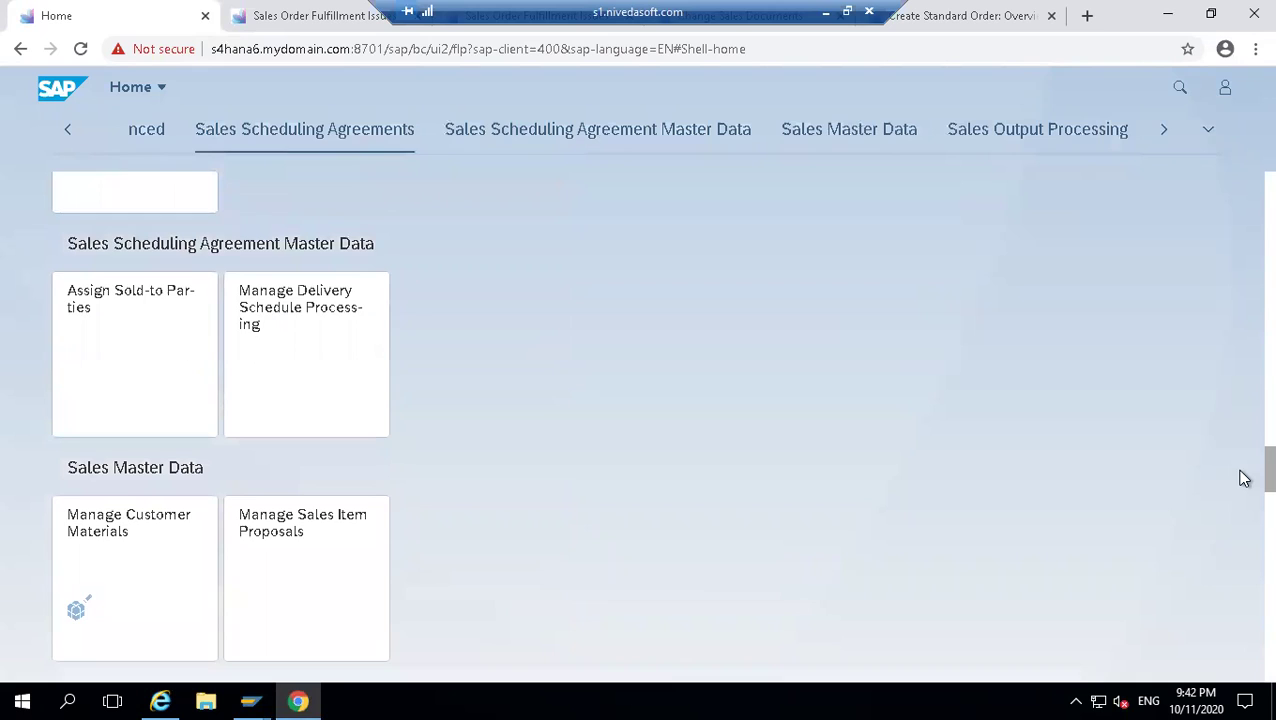
scroll(1243, 491, down, 2)
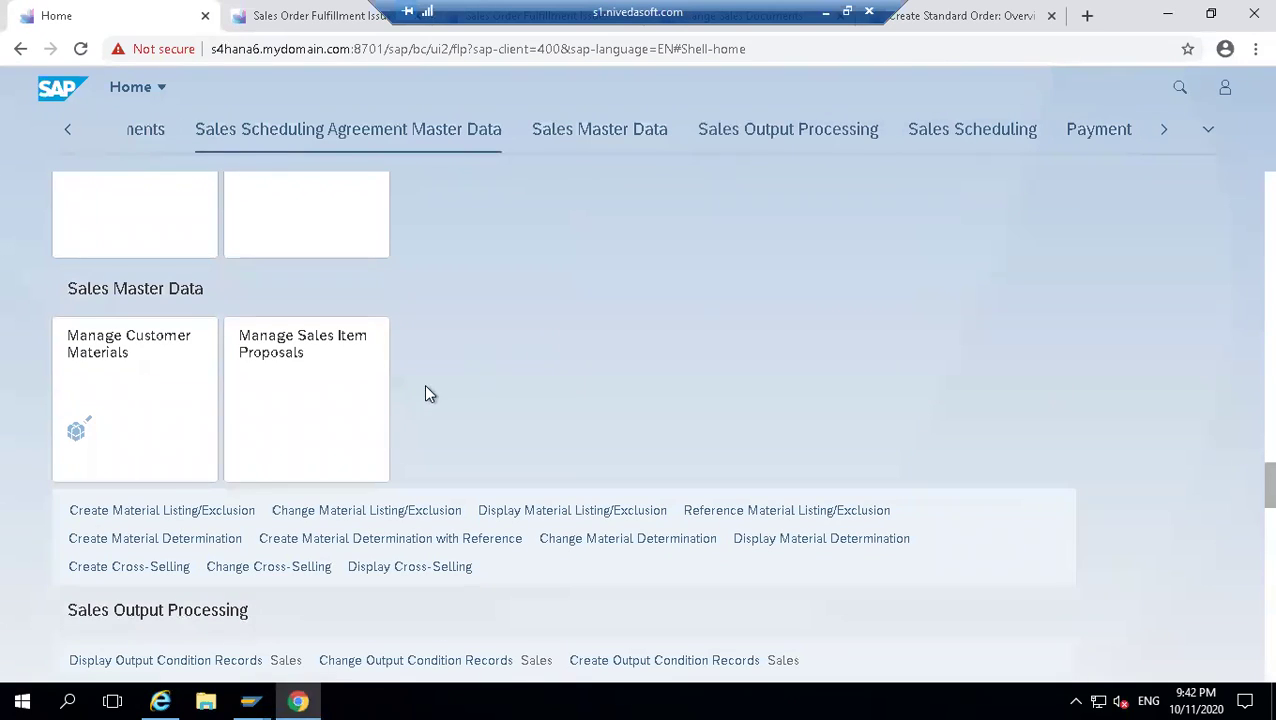